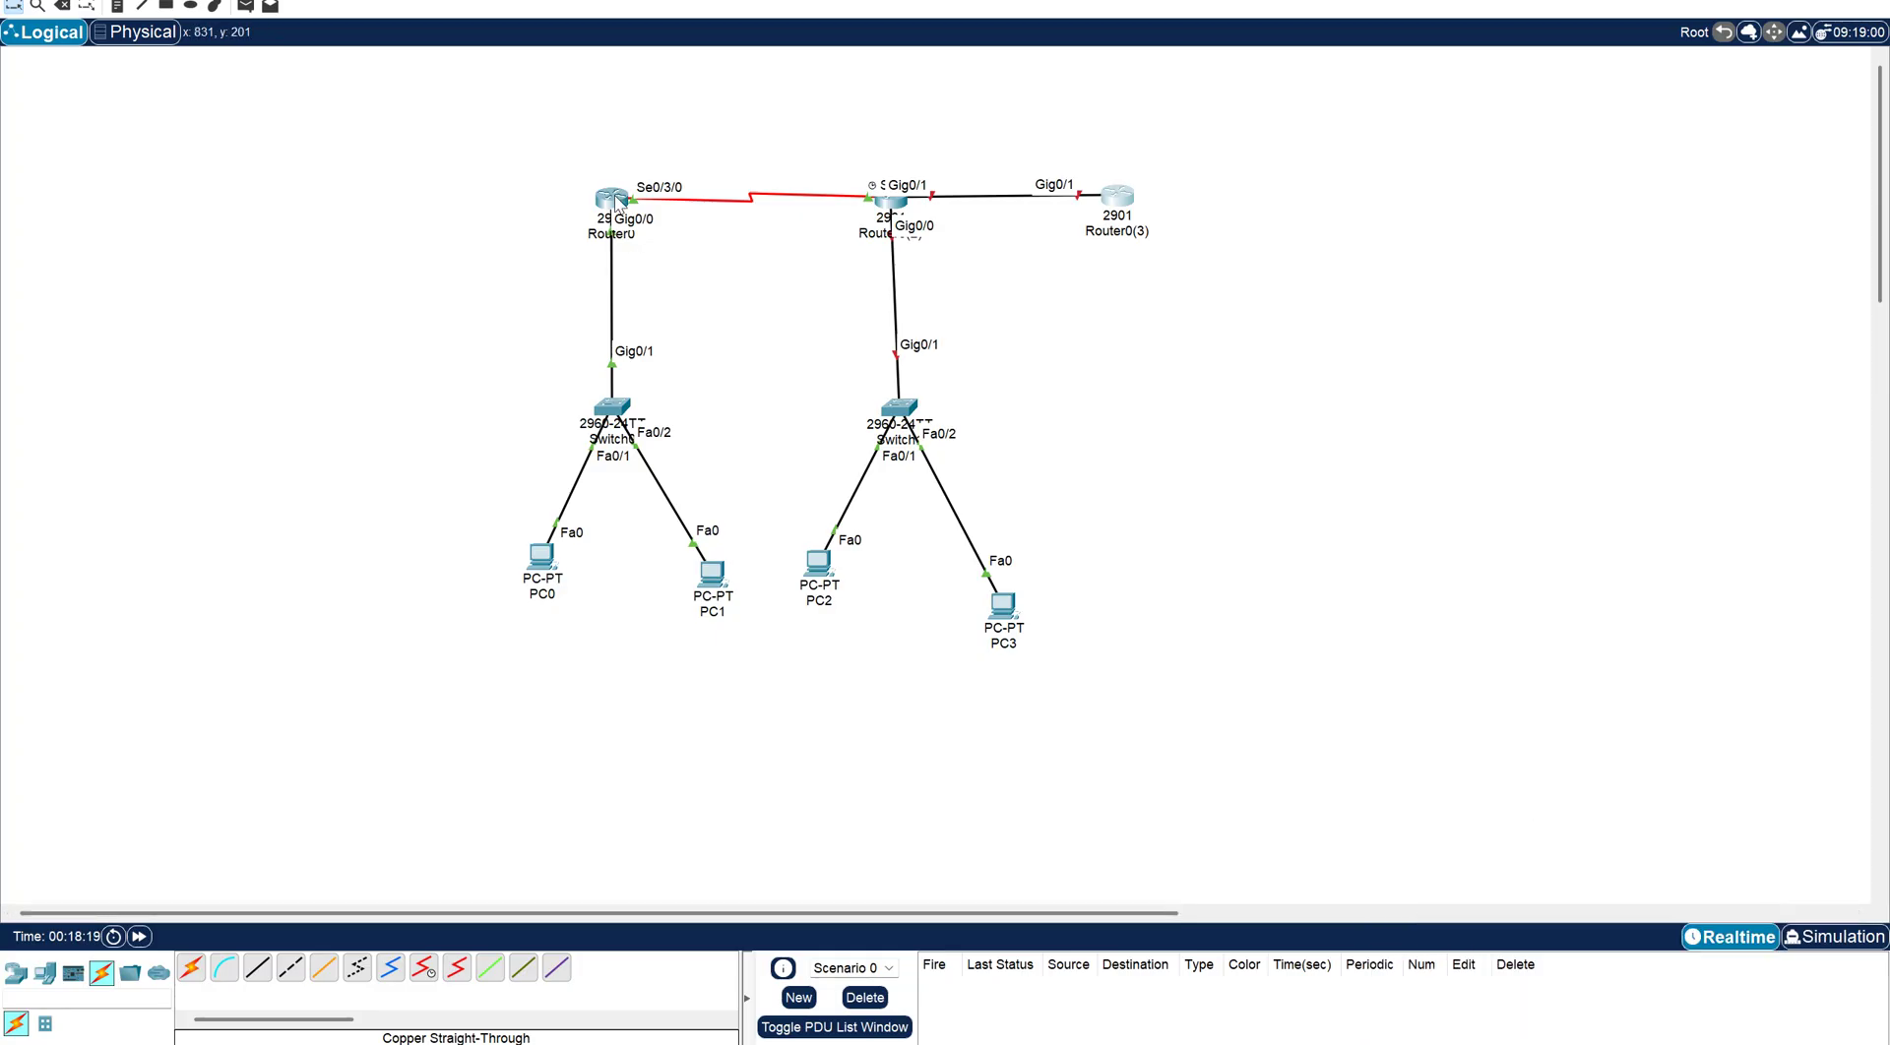
Start RIP routing on Router0 from its command line and advertise network 10.0.0.0.
{"action": "left_click", "coordinate": [617, 201]}
{"action": "key", "text": "Return"}
{"action": "key", "text": "Return"}
{"action": "key", "text": "Return"}
{"action": "type", "text": "router "}
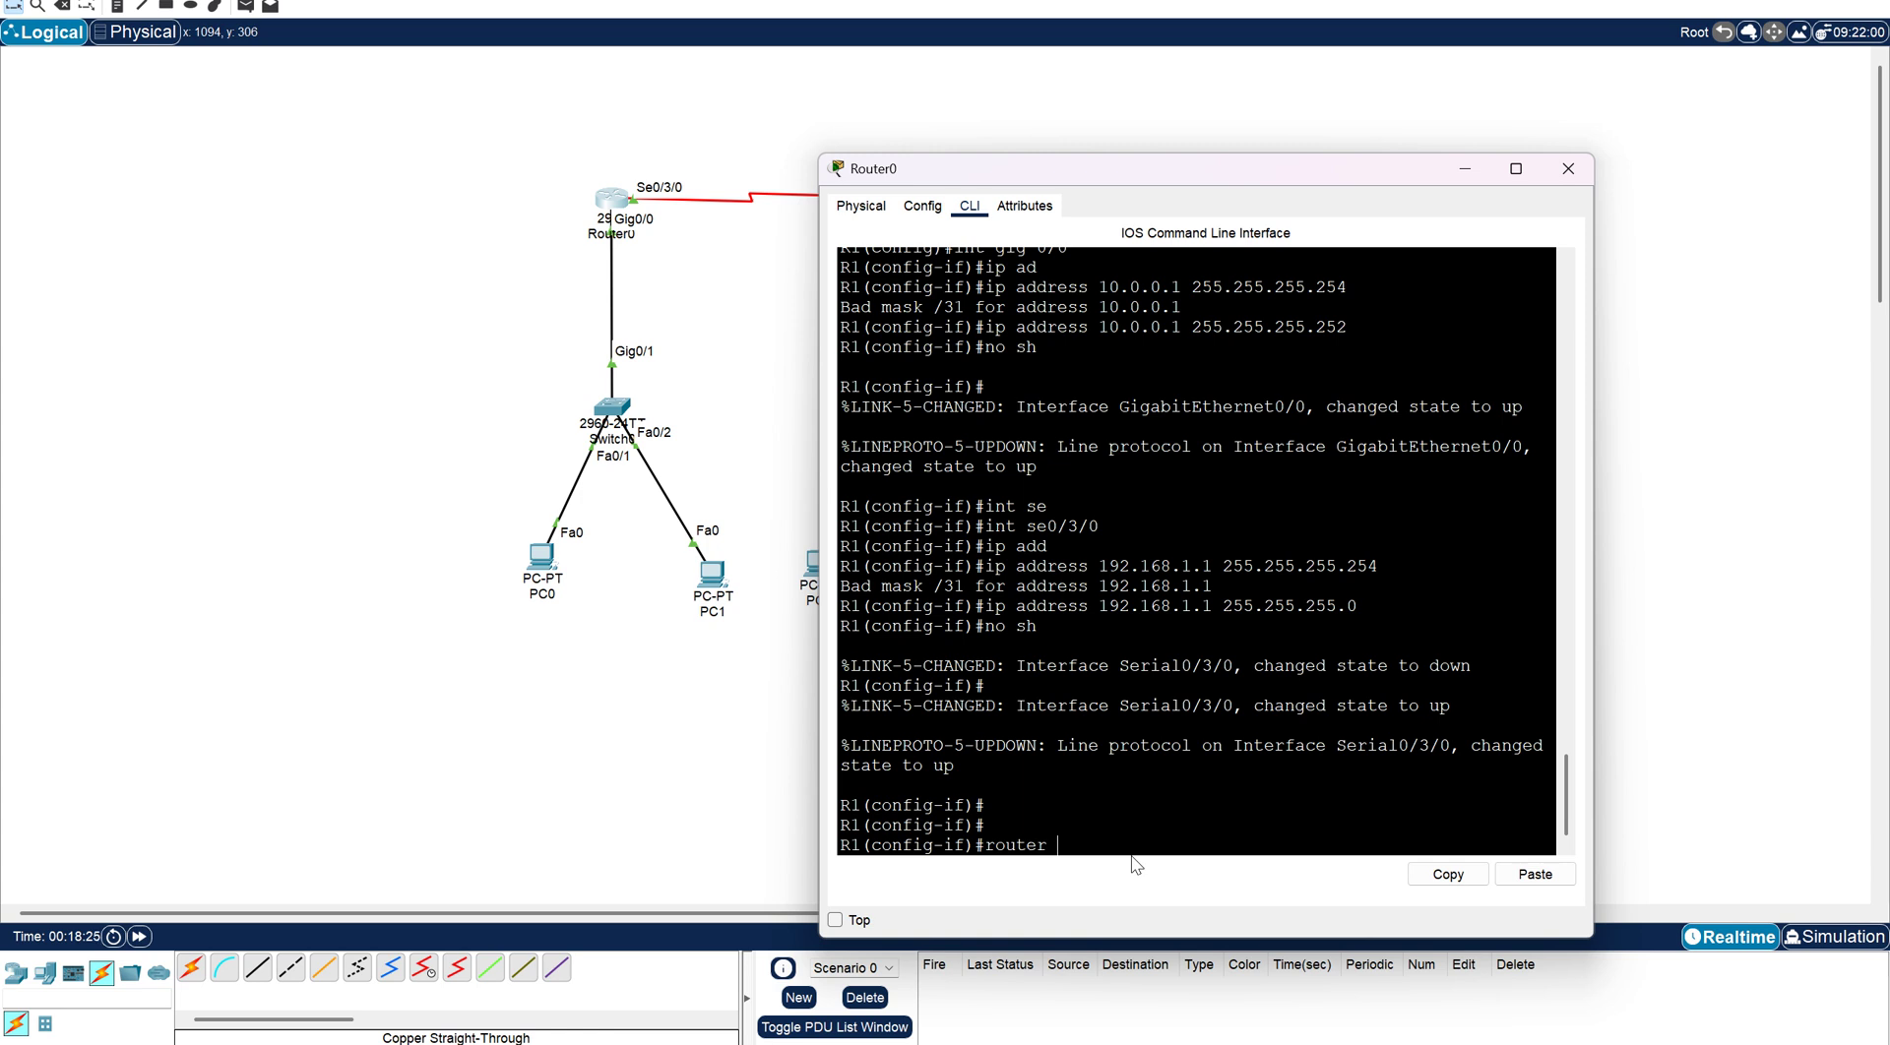
{"action": "type", "text": "rip"}
{"action": "key", "text": "Return"}
{"action": "type", "text": "net"}
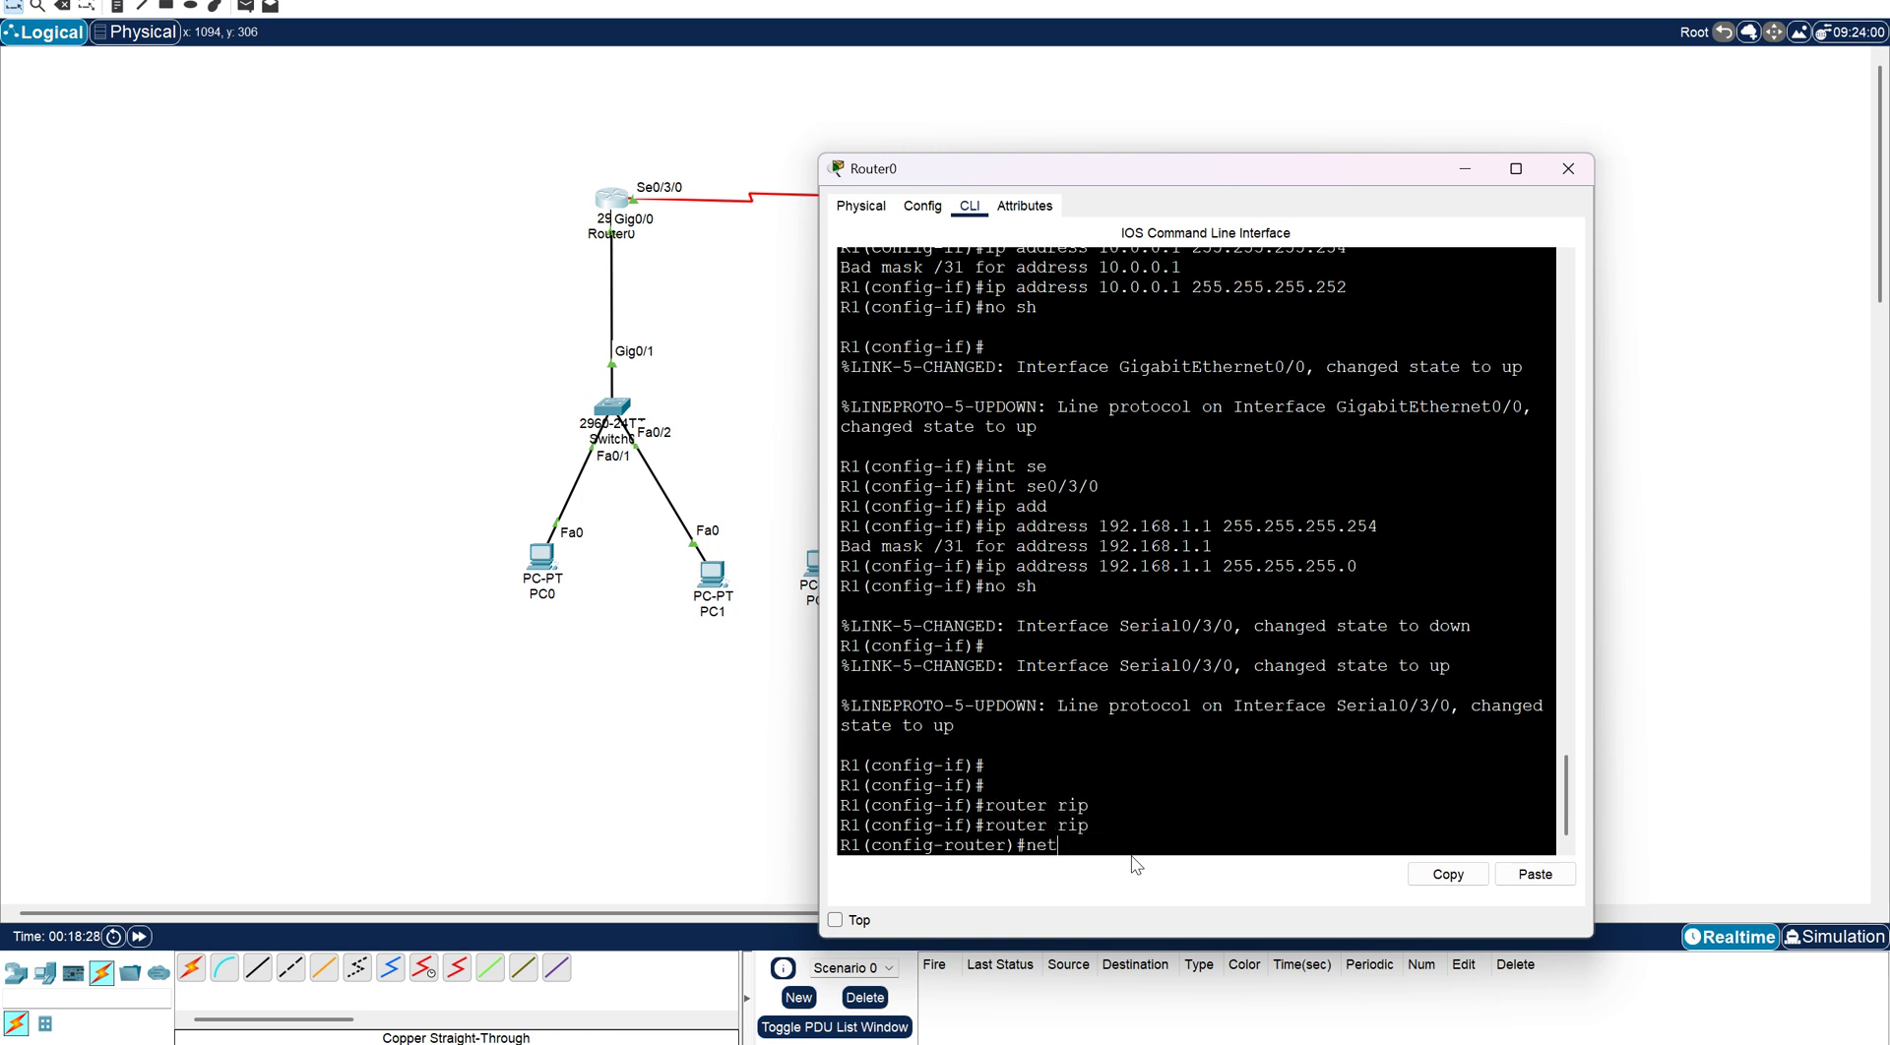
{"action": "type", "text": "work 10.0.0.0"}
{"action": "key", "text": "Return"}
Advertise network 192.168.1.0 in Router0's RIP process, exit router configuration and close the device window.
{"action": "type", "text": "netq"}
{"action": "key", "text": "Tab"}
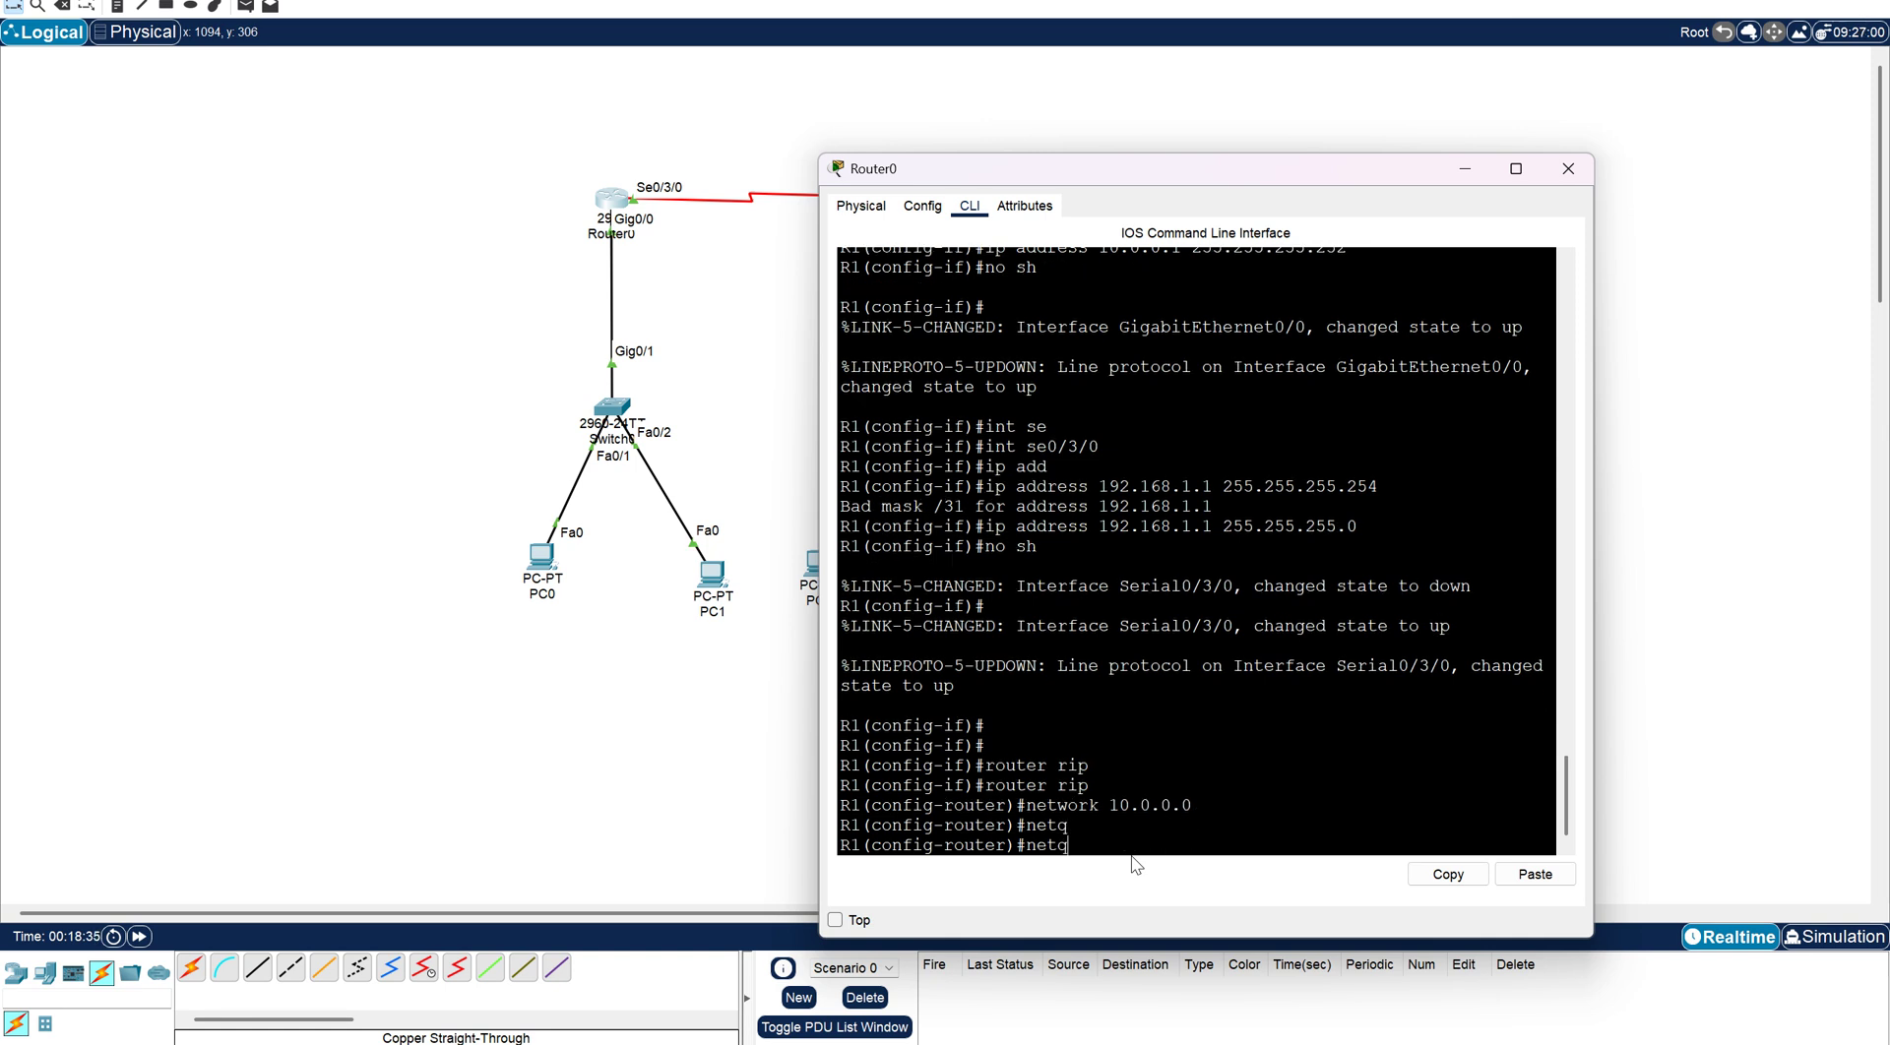
{"action": "key", "text": "BackSpace"}
{"action": "key", "text": "Tab"}
{"action": "type", "text": "192.168"}
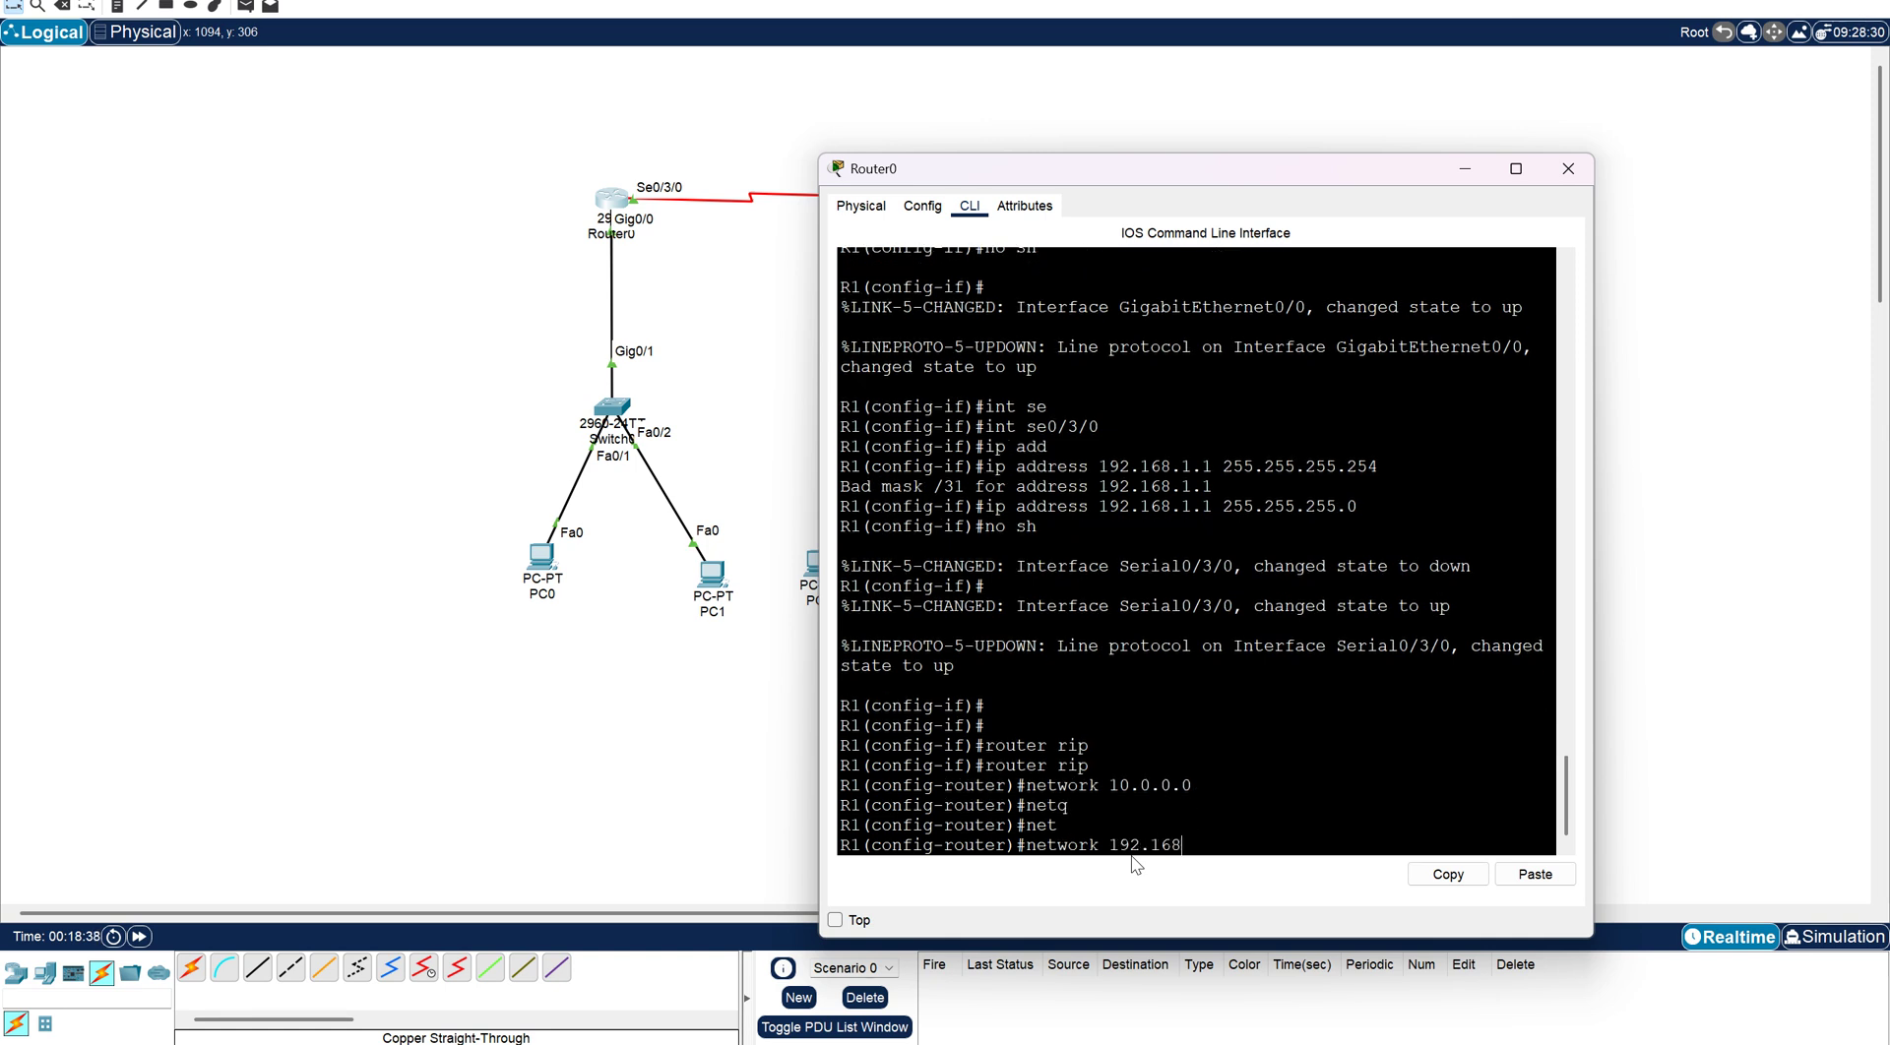
{"action": "type", "text": ".1.0"}
{"action": "key", "text": "Return"}
{"action": "type", "text": "ed"}
{"action": "key", "text": "BackSpace"}
{"action": "type", "text": "xit"}
{"action": "key", "text": "Return"}
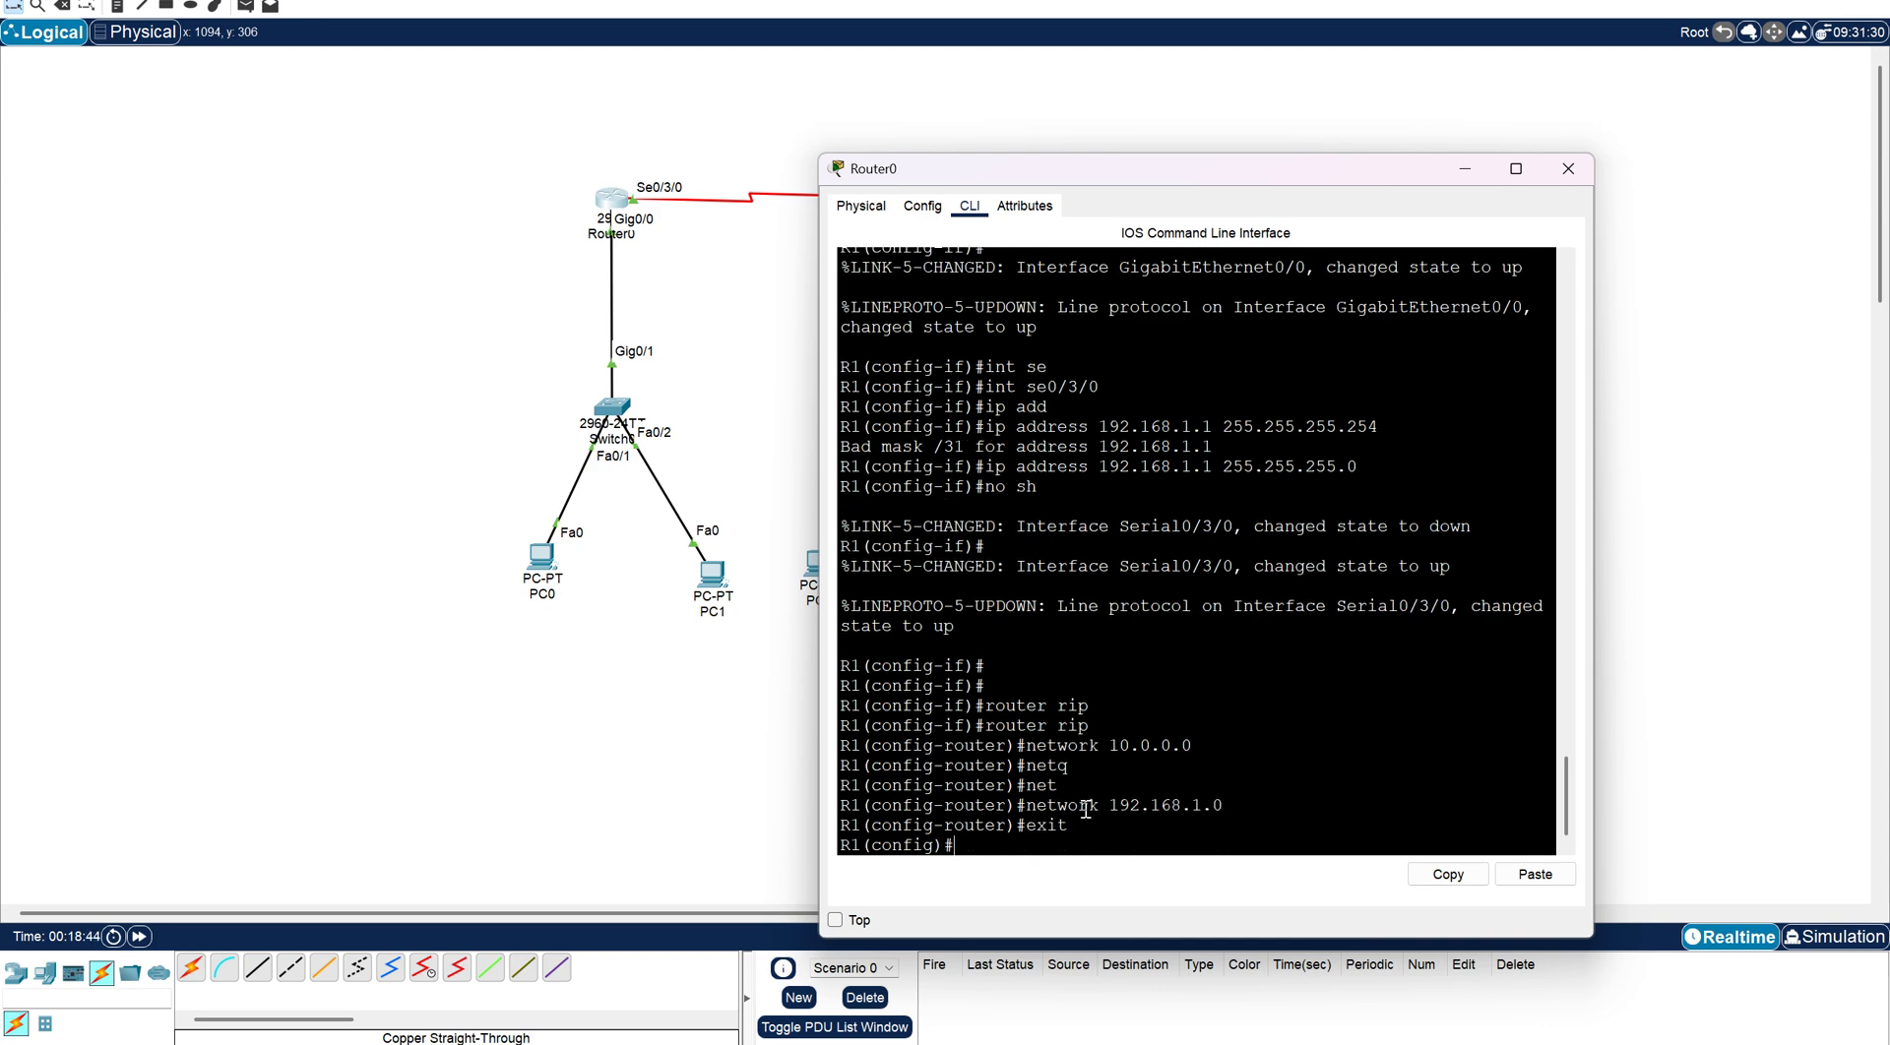
{"action": "left_click", "coordinate": [1568, 169]}
Leave interface configuration on Router0(2), end its console session, and re-enter global configuration mode.
{"action": "left_click", "coordinate": [892, 201]}
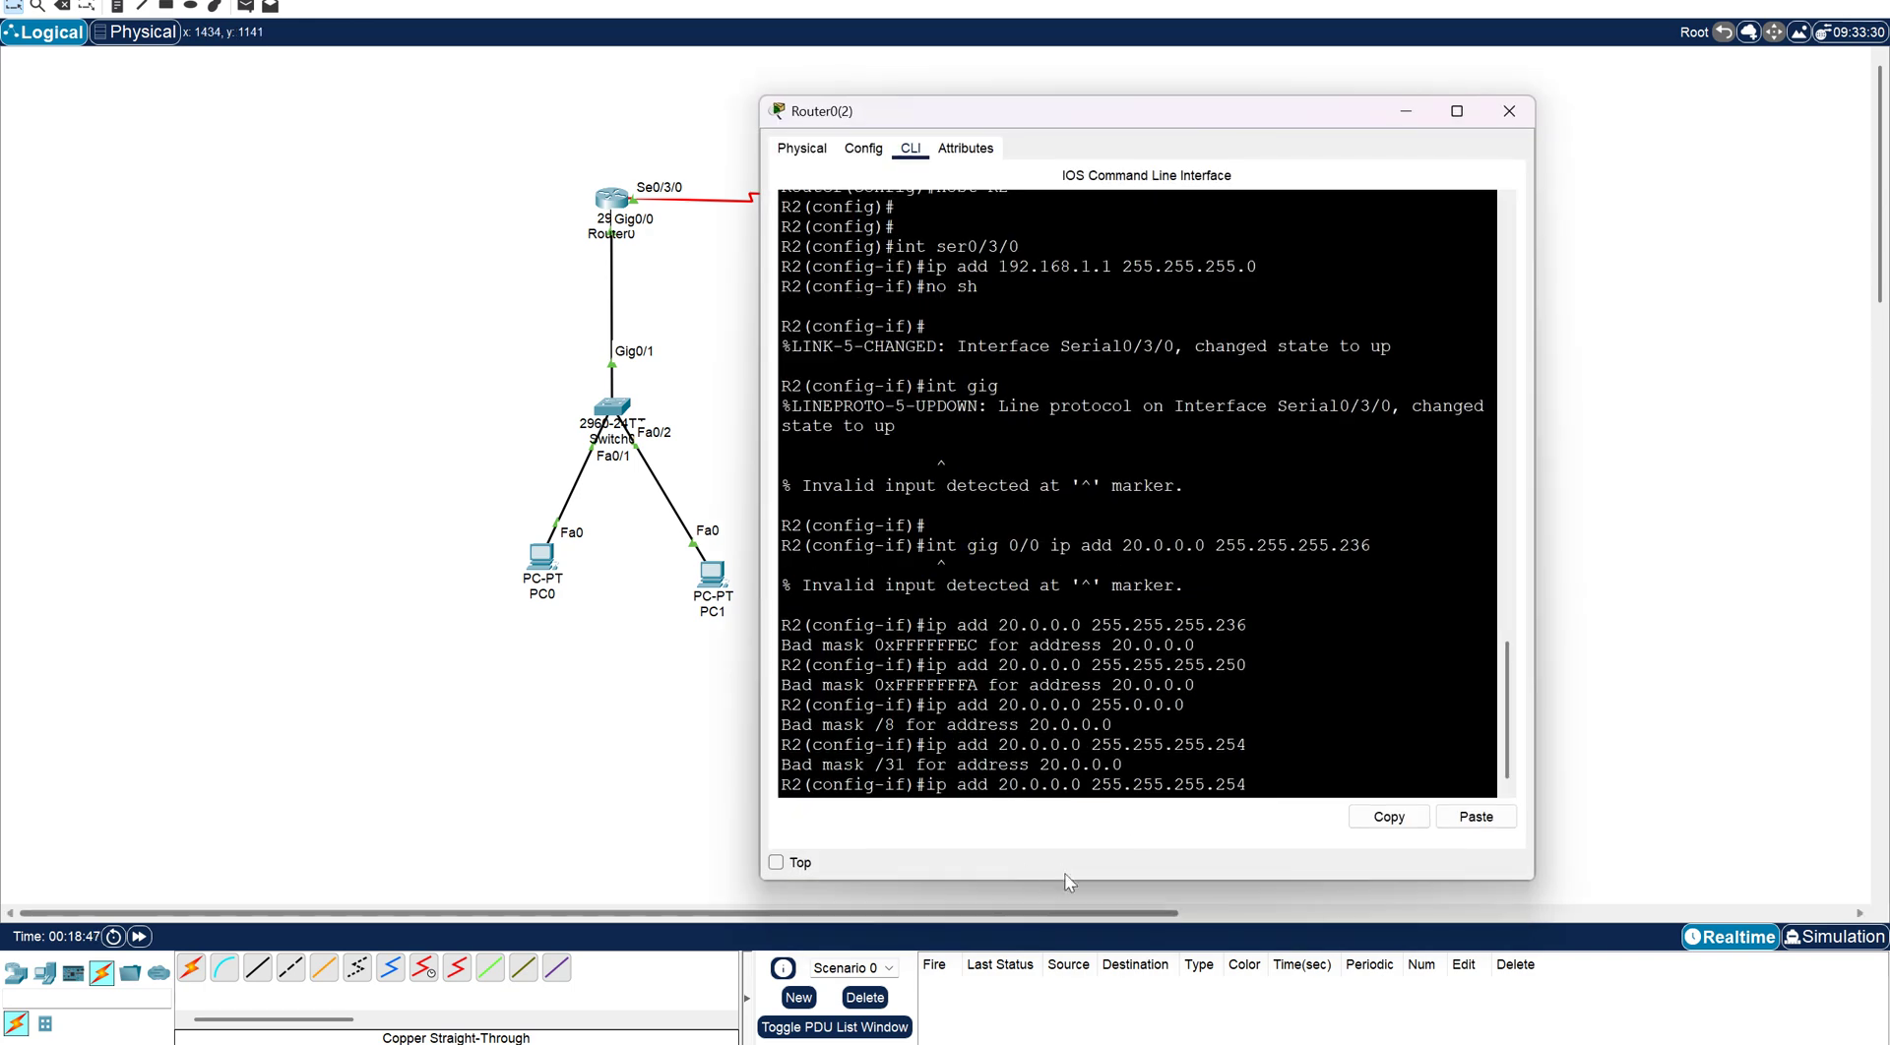
{"action": "key", "text": "Return"}
{"action": "type", "text": "exit"}
{"action": "key", "text": "Return"}
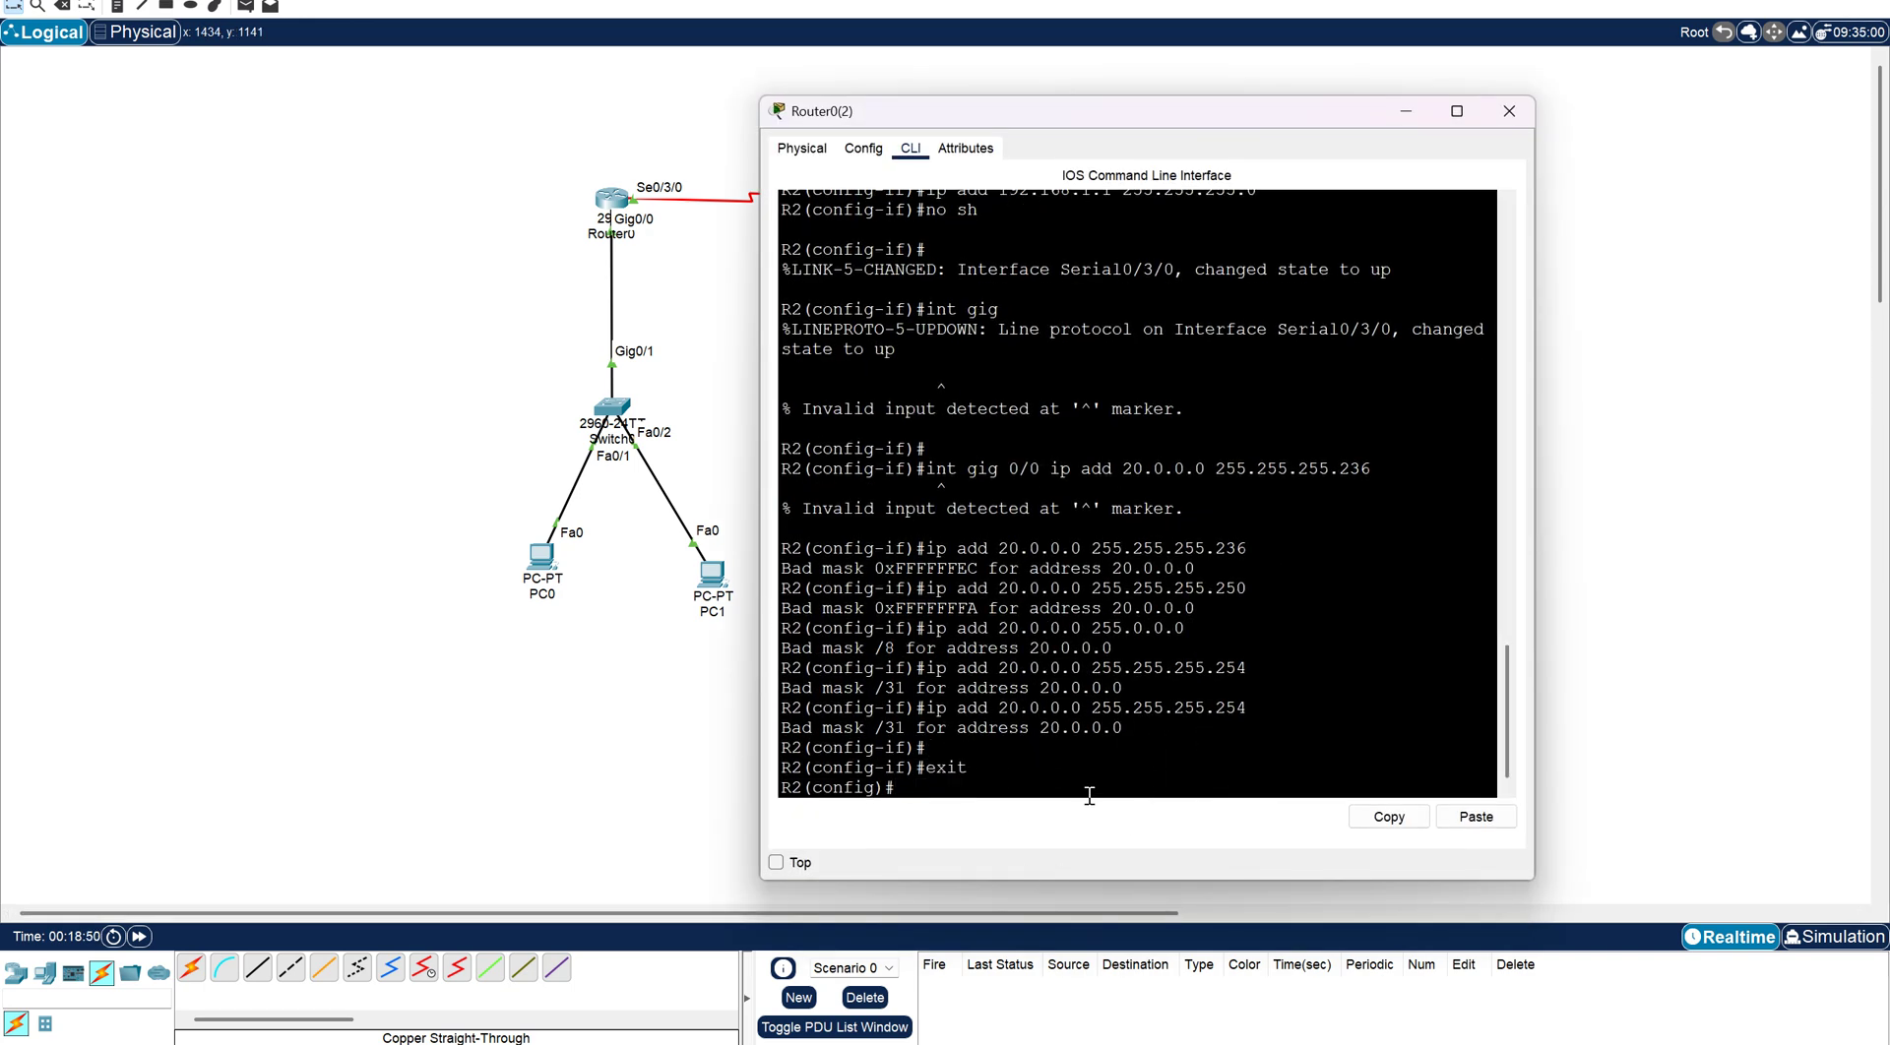
{"action": "type", "text": "exit"}
{"action": "key", "text": "Return"}
{"action": "type", "text": "exit"}
{"action": "key", "text": "Return"}
{"action": "key", "text": "Return"}
{"action": "key", "text": "Return"}
{"action": "type", "text": "en"}
{"action": "key", "text": "Return"}
{"action": "type", "text": "conf t"}
{"action": "key", "text": "Return"}
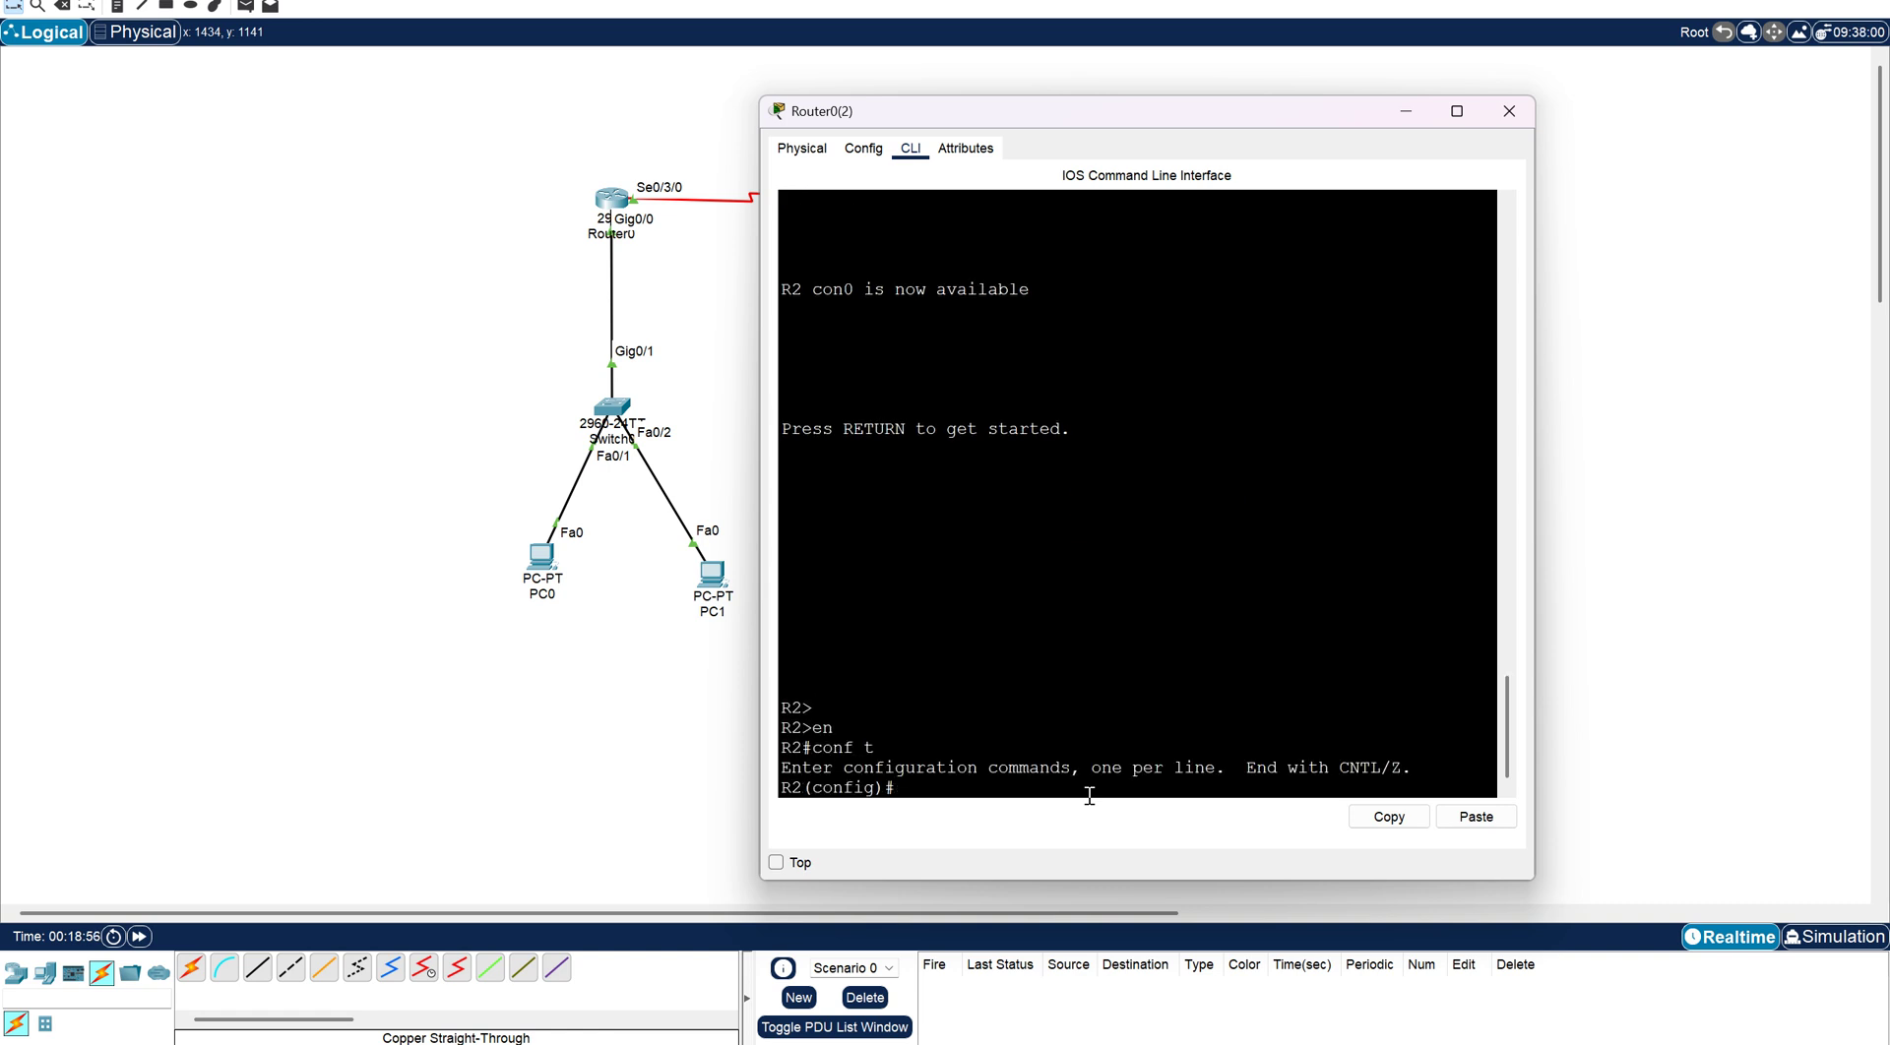
Start RIP routing on Router0(2) and advertise network 20.0.0.0.
{"action": "type", "text": "router rip"}
{"action": "key", "text": "Return"}
{"action": "type", "text": "netwro"}
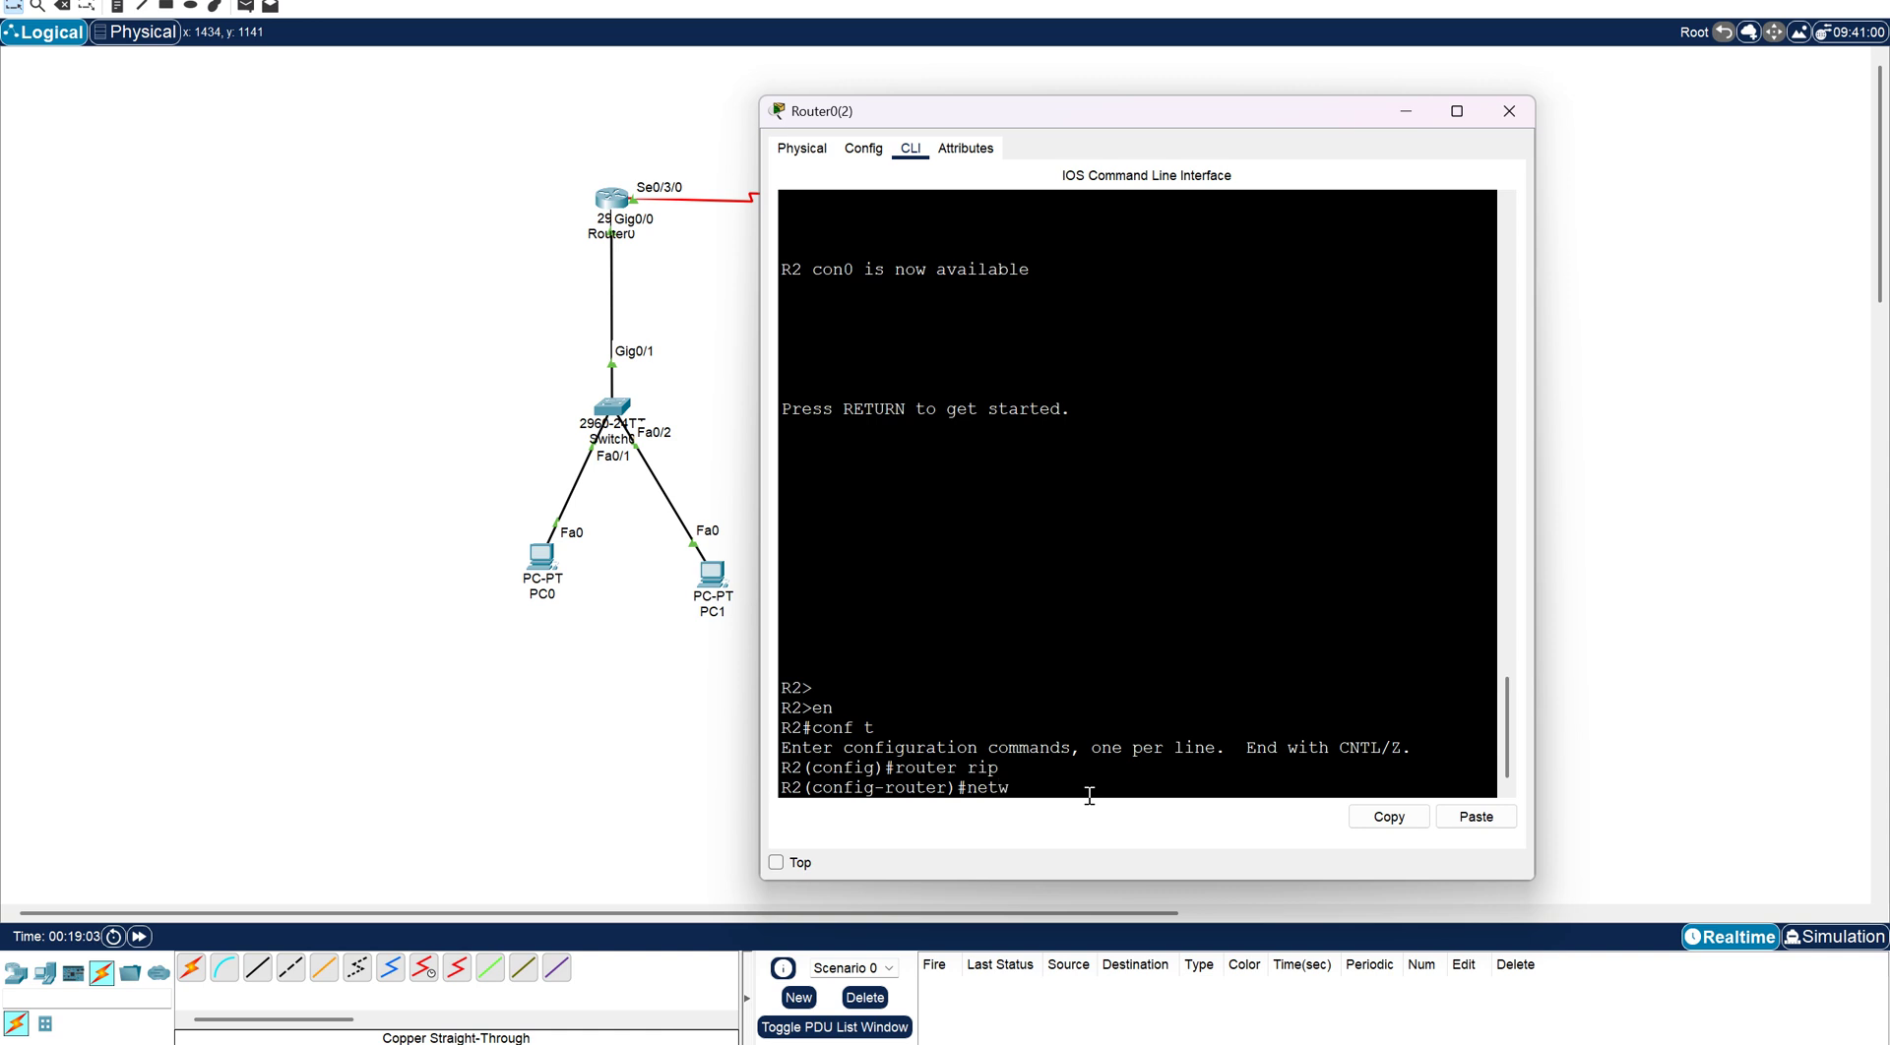
{"action": "key", "text": "Tab"}
{"action": "key", "text": "BackSpace"}
{"action": "key", "text": "BackSpace"}
{"action": "key", "text": "Tab"}
{"action": "type", "text": "20"}
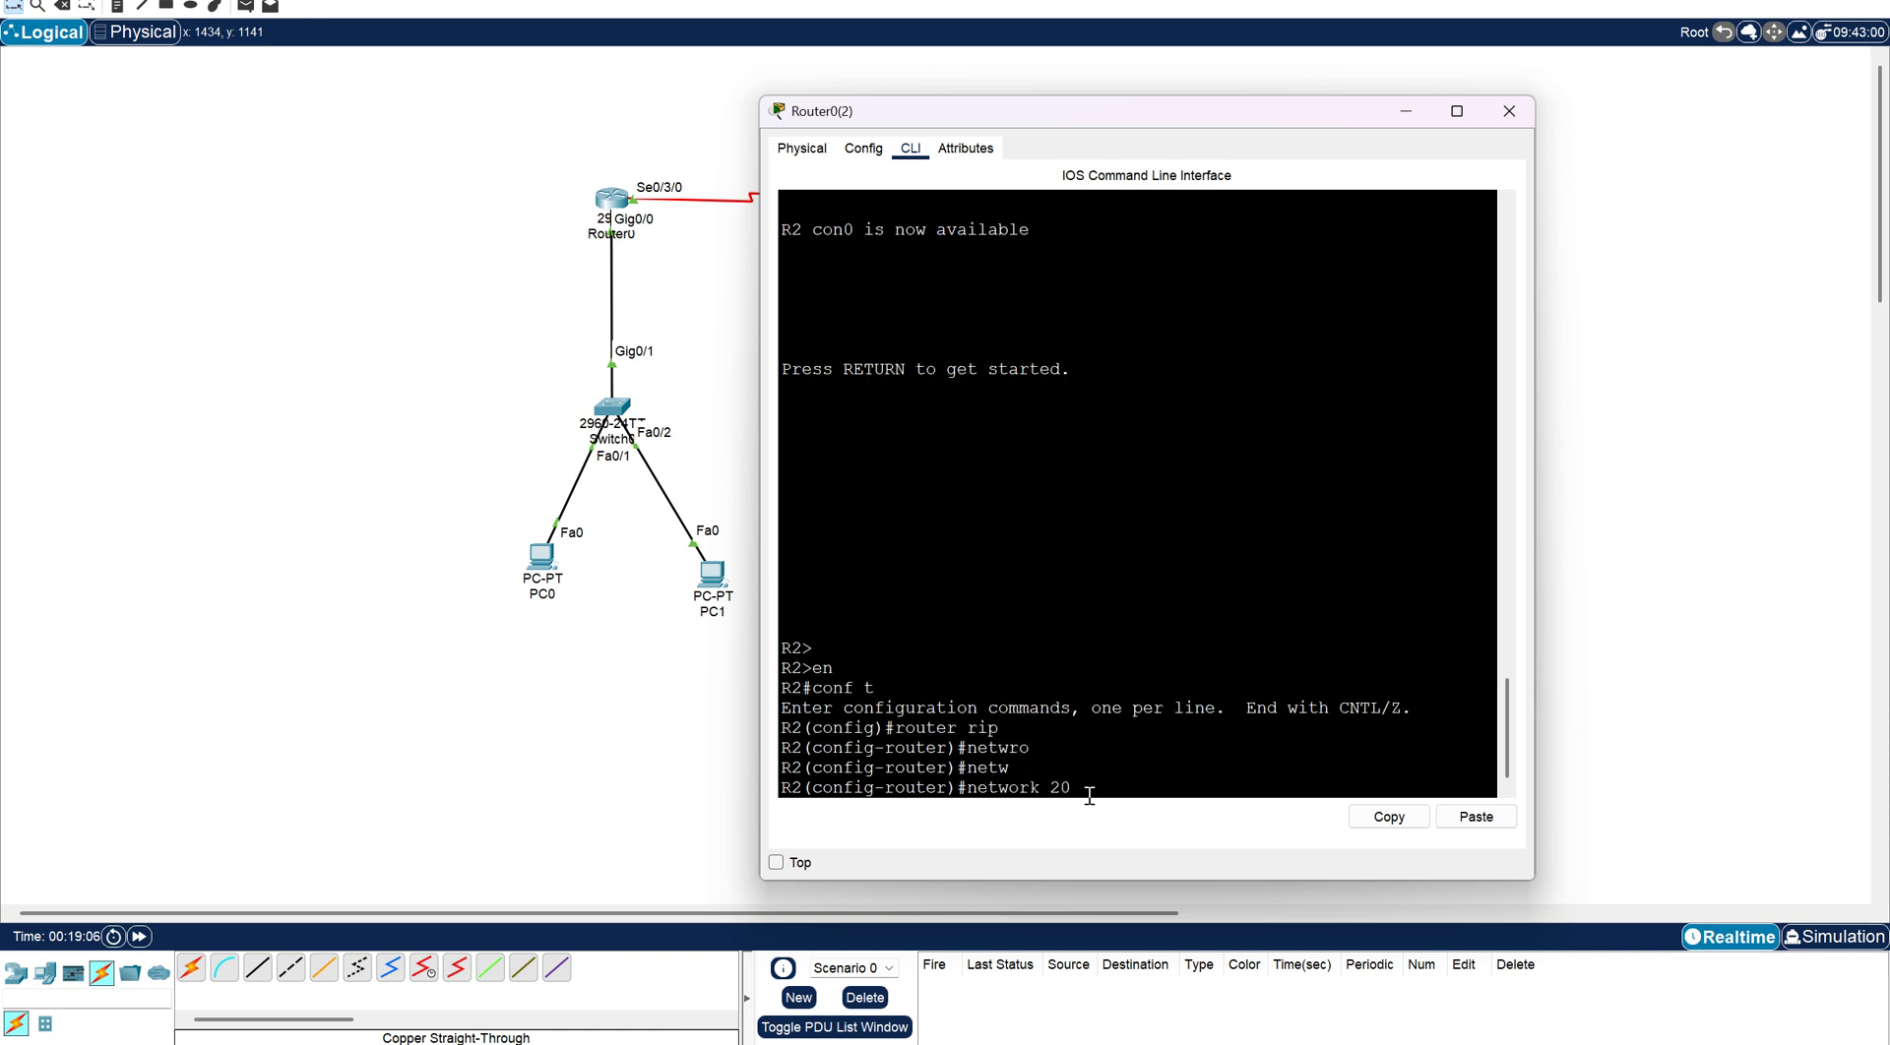
{"action": "type", "text": ".0.0.0."}
{"action": "key", "text": "Return"}
Advertise networks 192.168.1.0 and 150.150.150.0 in the RIP process of Router0(2).
{"action": "type", "text": "net"}
{"action": "key", "text": "Tab"}
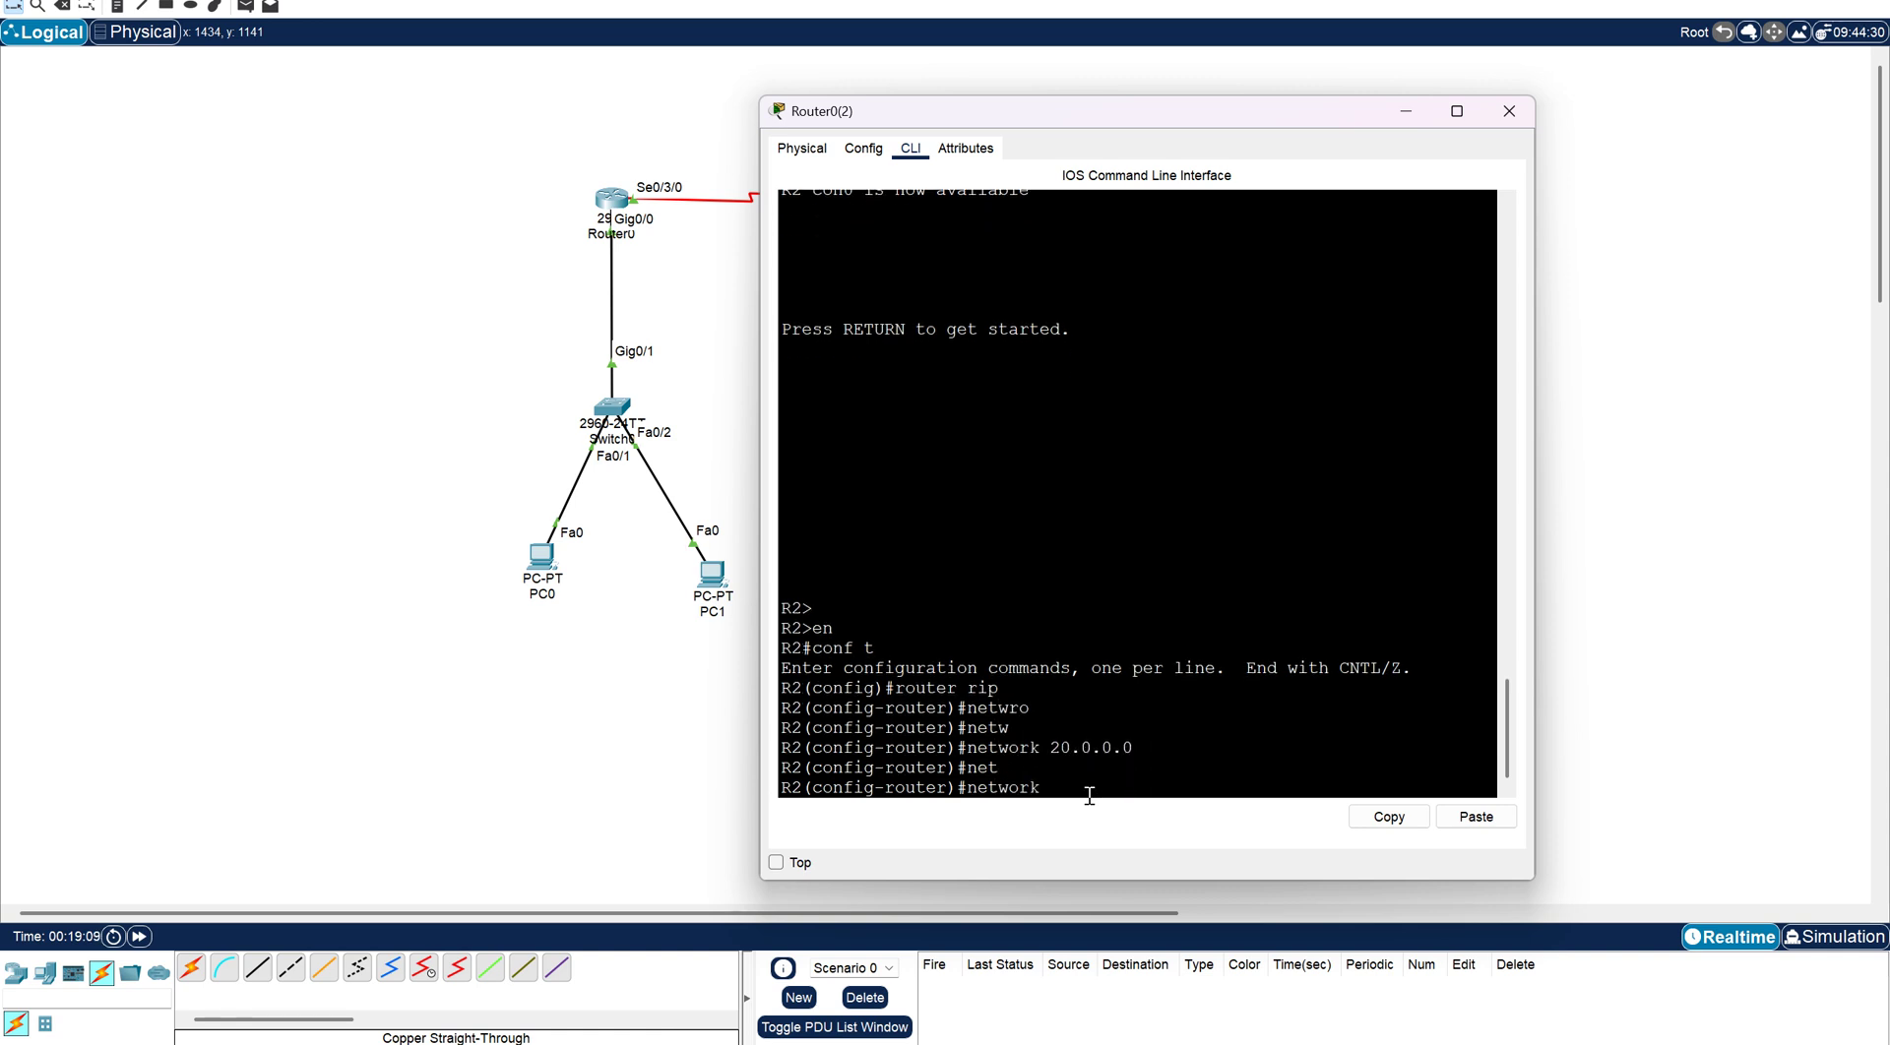
{"action": "type", "text": "192.168.1.0"}
{"action": "key", "text": "Return"}
{"action": "type", "text": "net"}
{"action": "key", "text": "Tab"}
{"action": "type", "text": "150"}
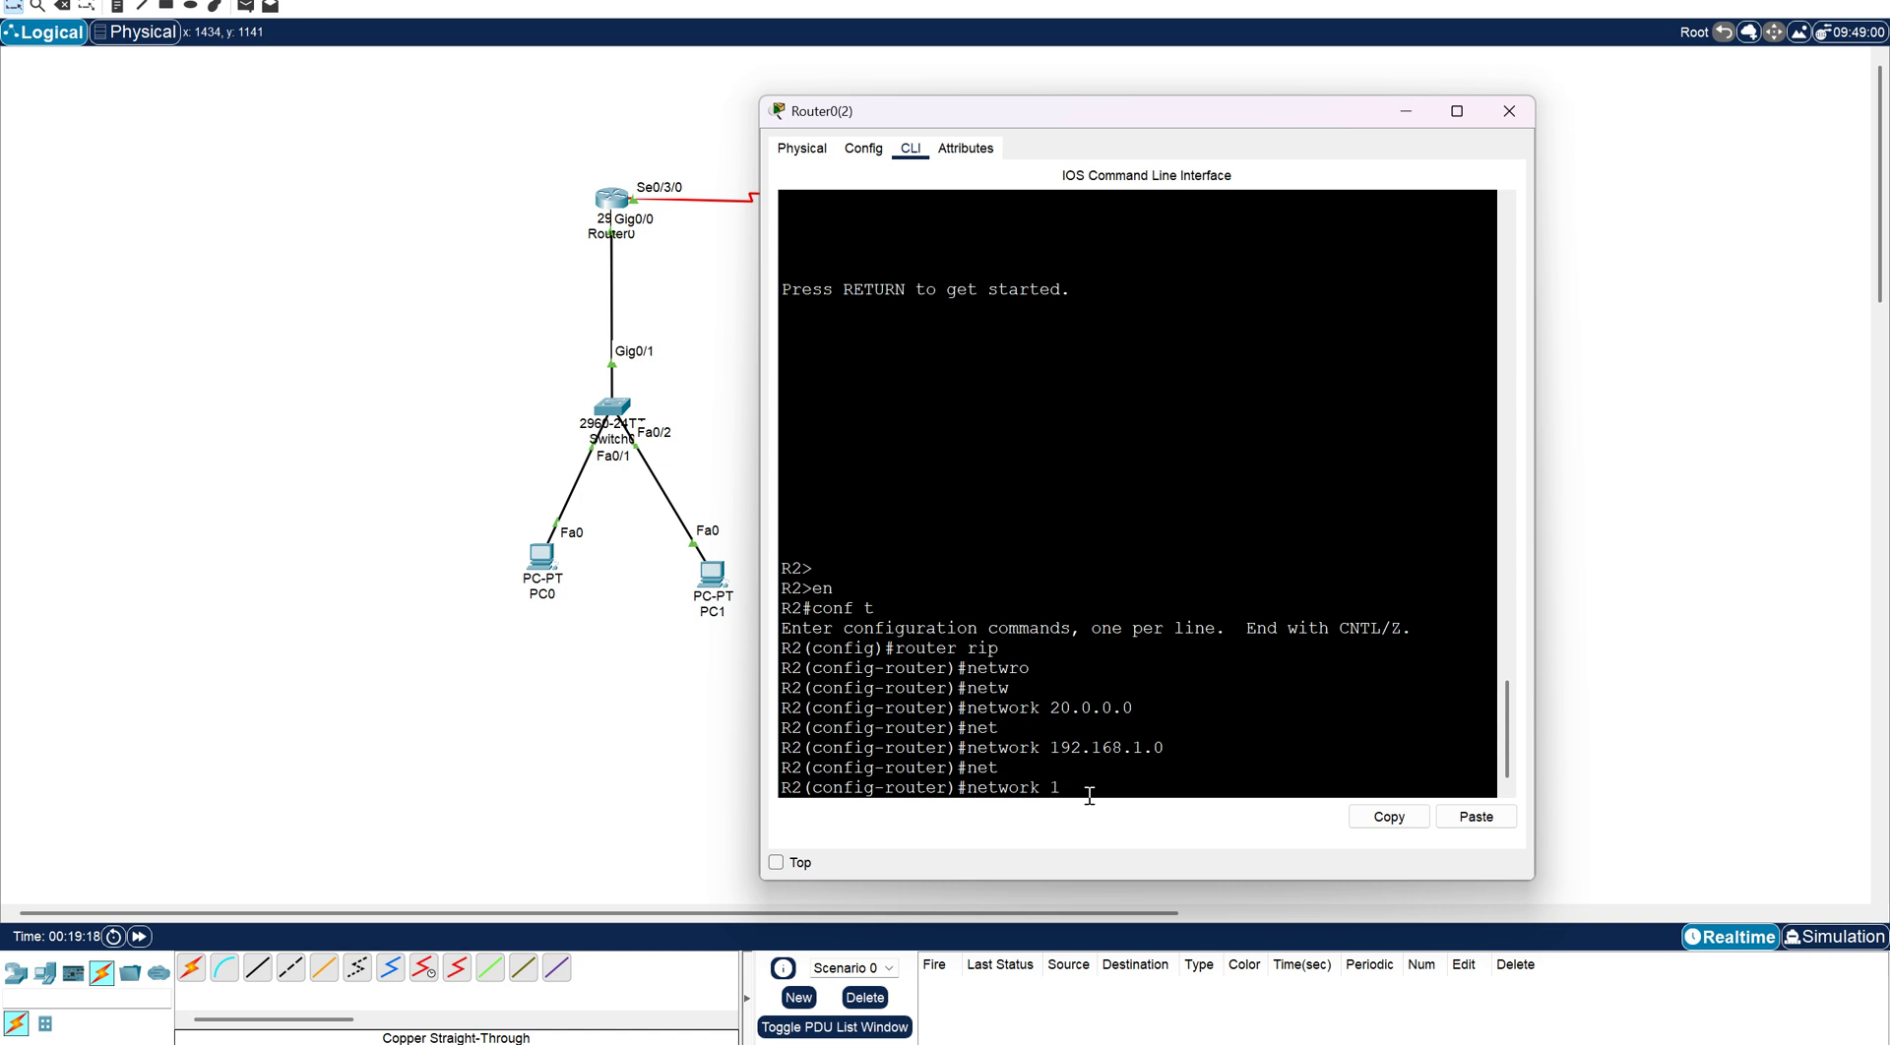
{"action": "type", "text": ".15"}
{"action": "type", "text": "150.0"}
{"action": "key", "text": "Return"}
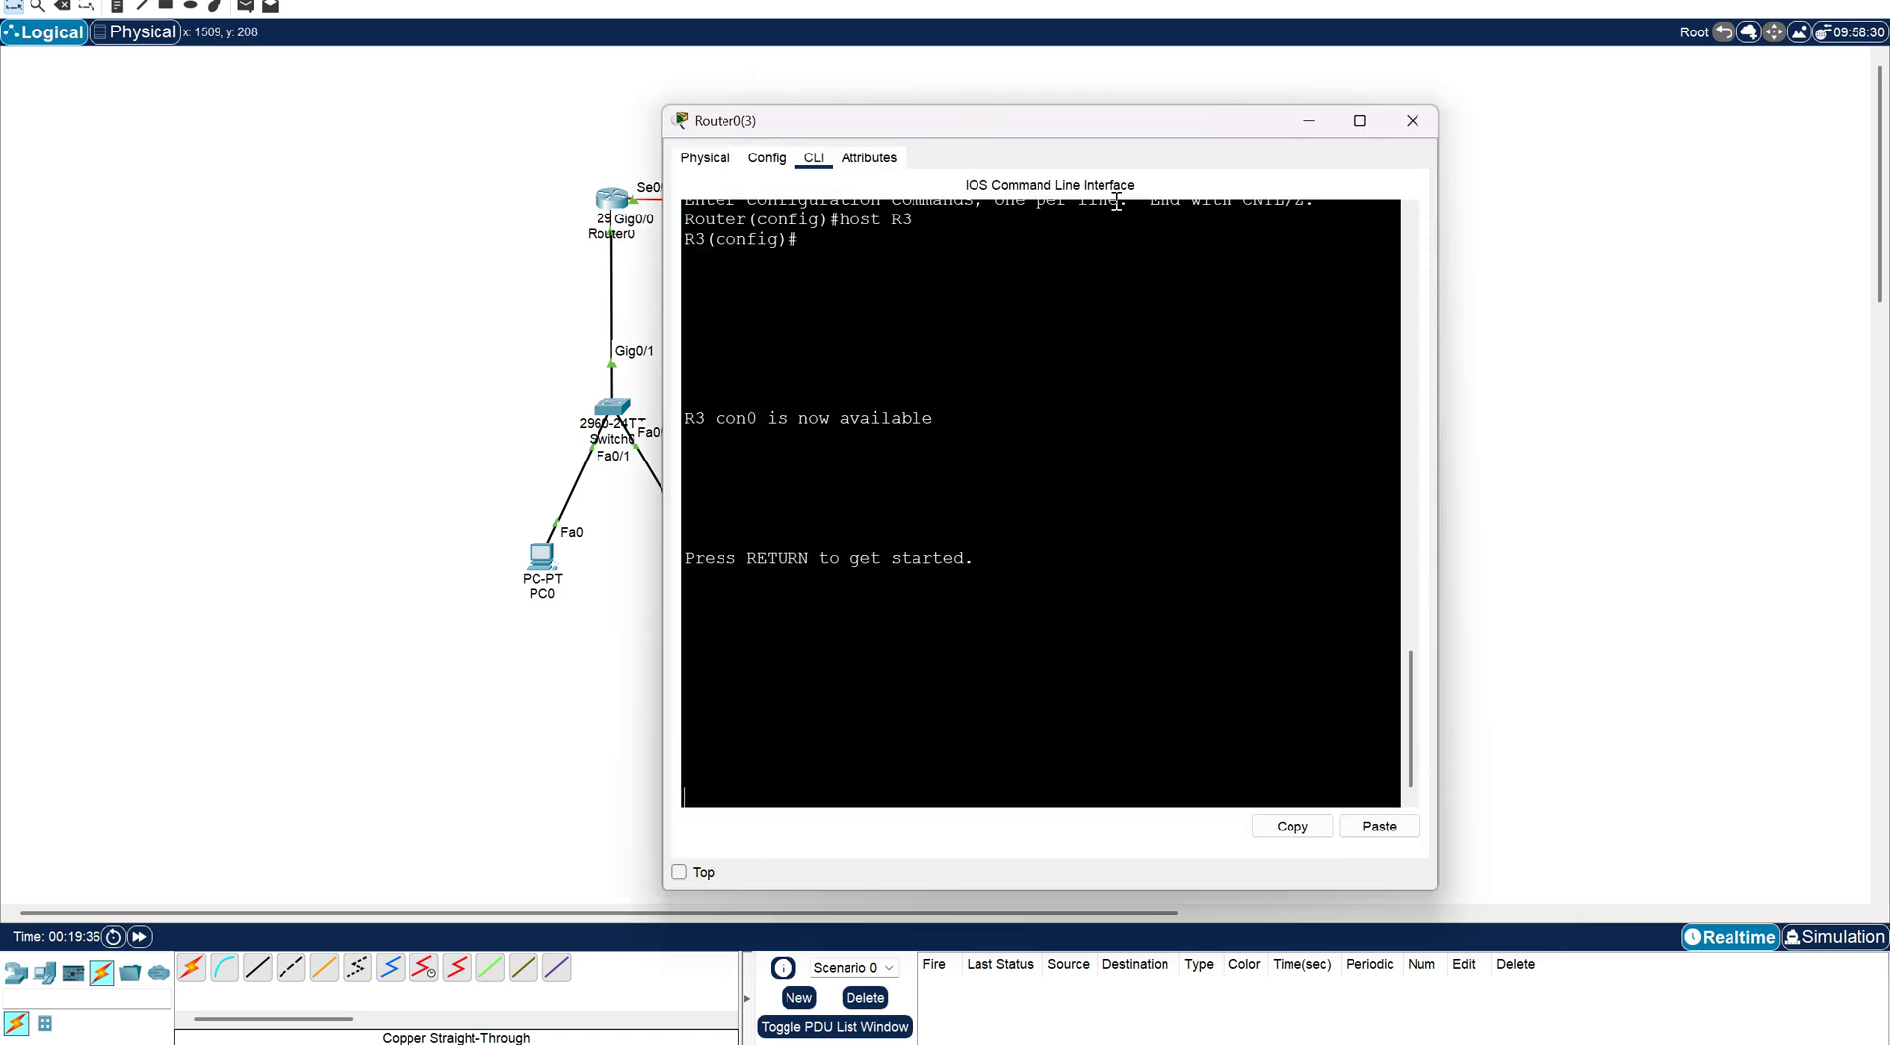
Enter global configuration mode on Router0(3) and start RIP routing.
{"action": "key", "text": "Return"}
{"action": "type", "text": "en"}
{"action": "key", "text": "Return"}
{"action": "type", "text": "conf t"}
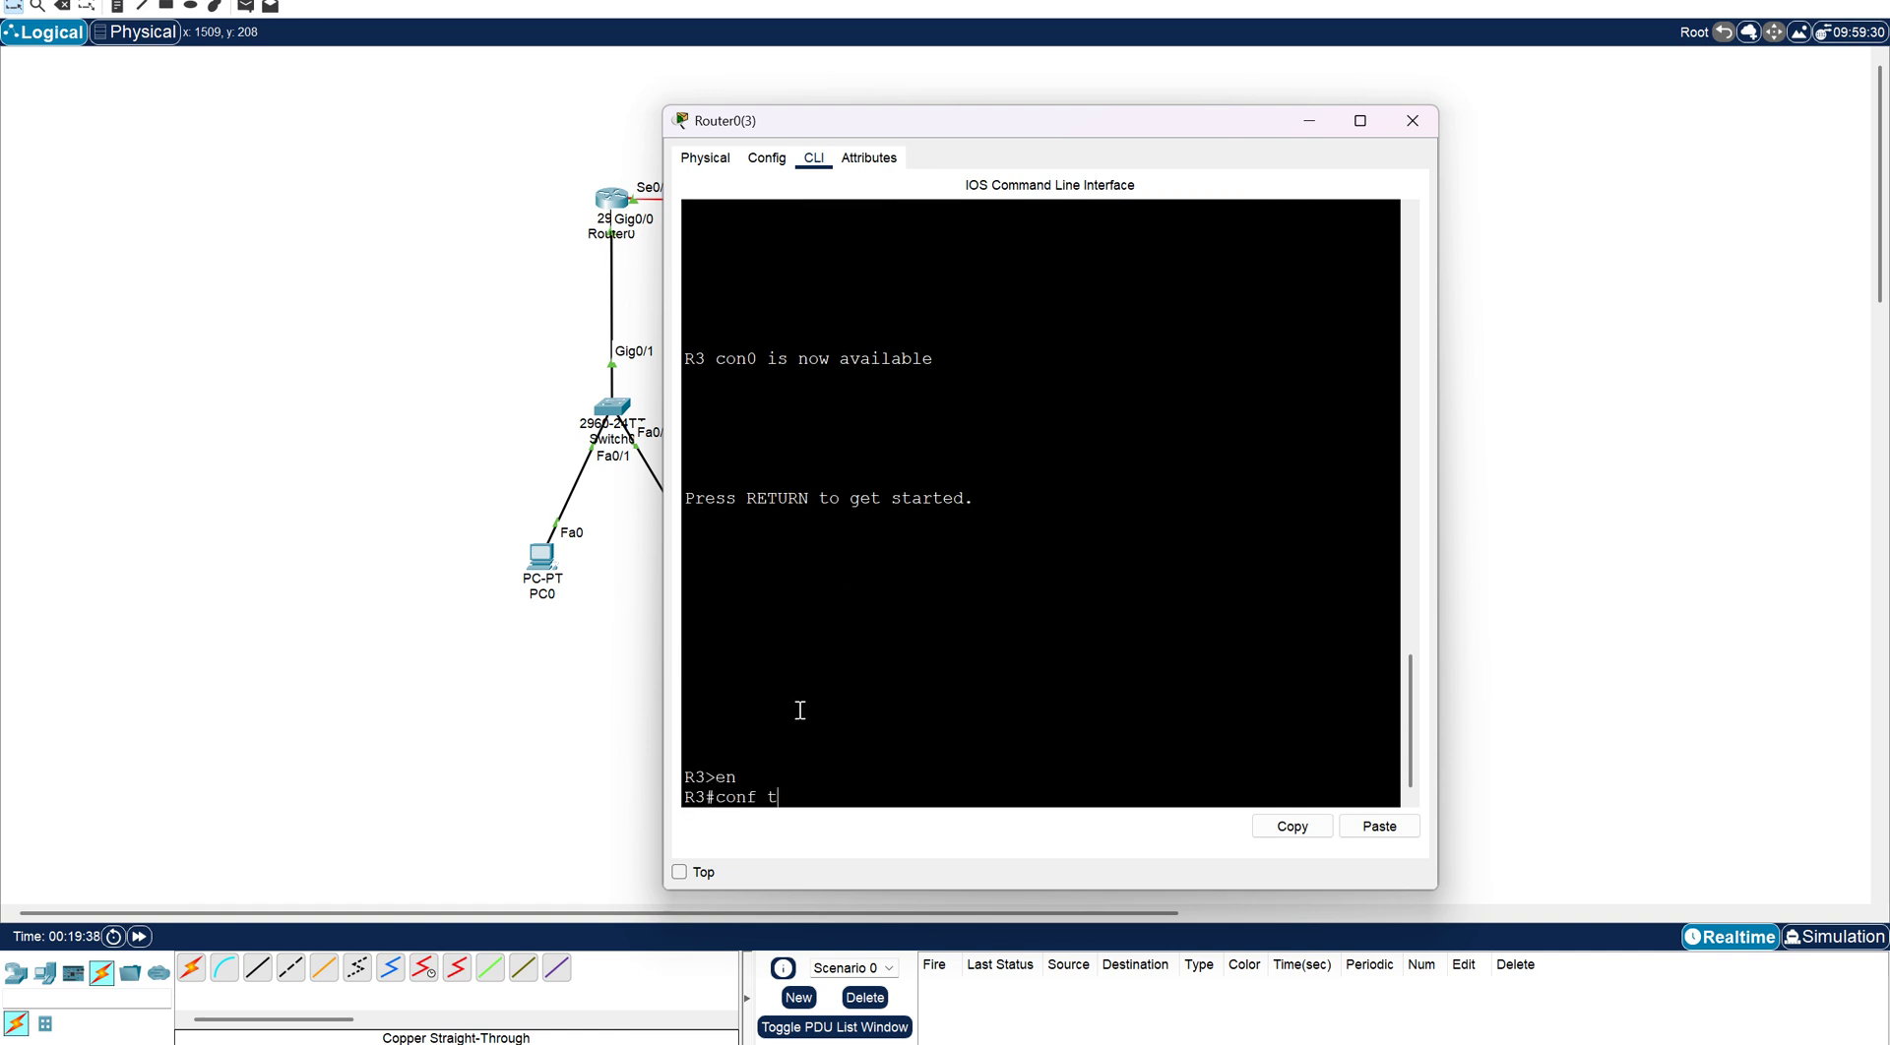
{"action": "key", "text": "Return"}
{"action": "type", "text": "rout"}
{"action": "key", "text": "Tab"}
{"action": "type", "text": "ri"}
{"action": "key", "text": "Tab"}
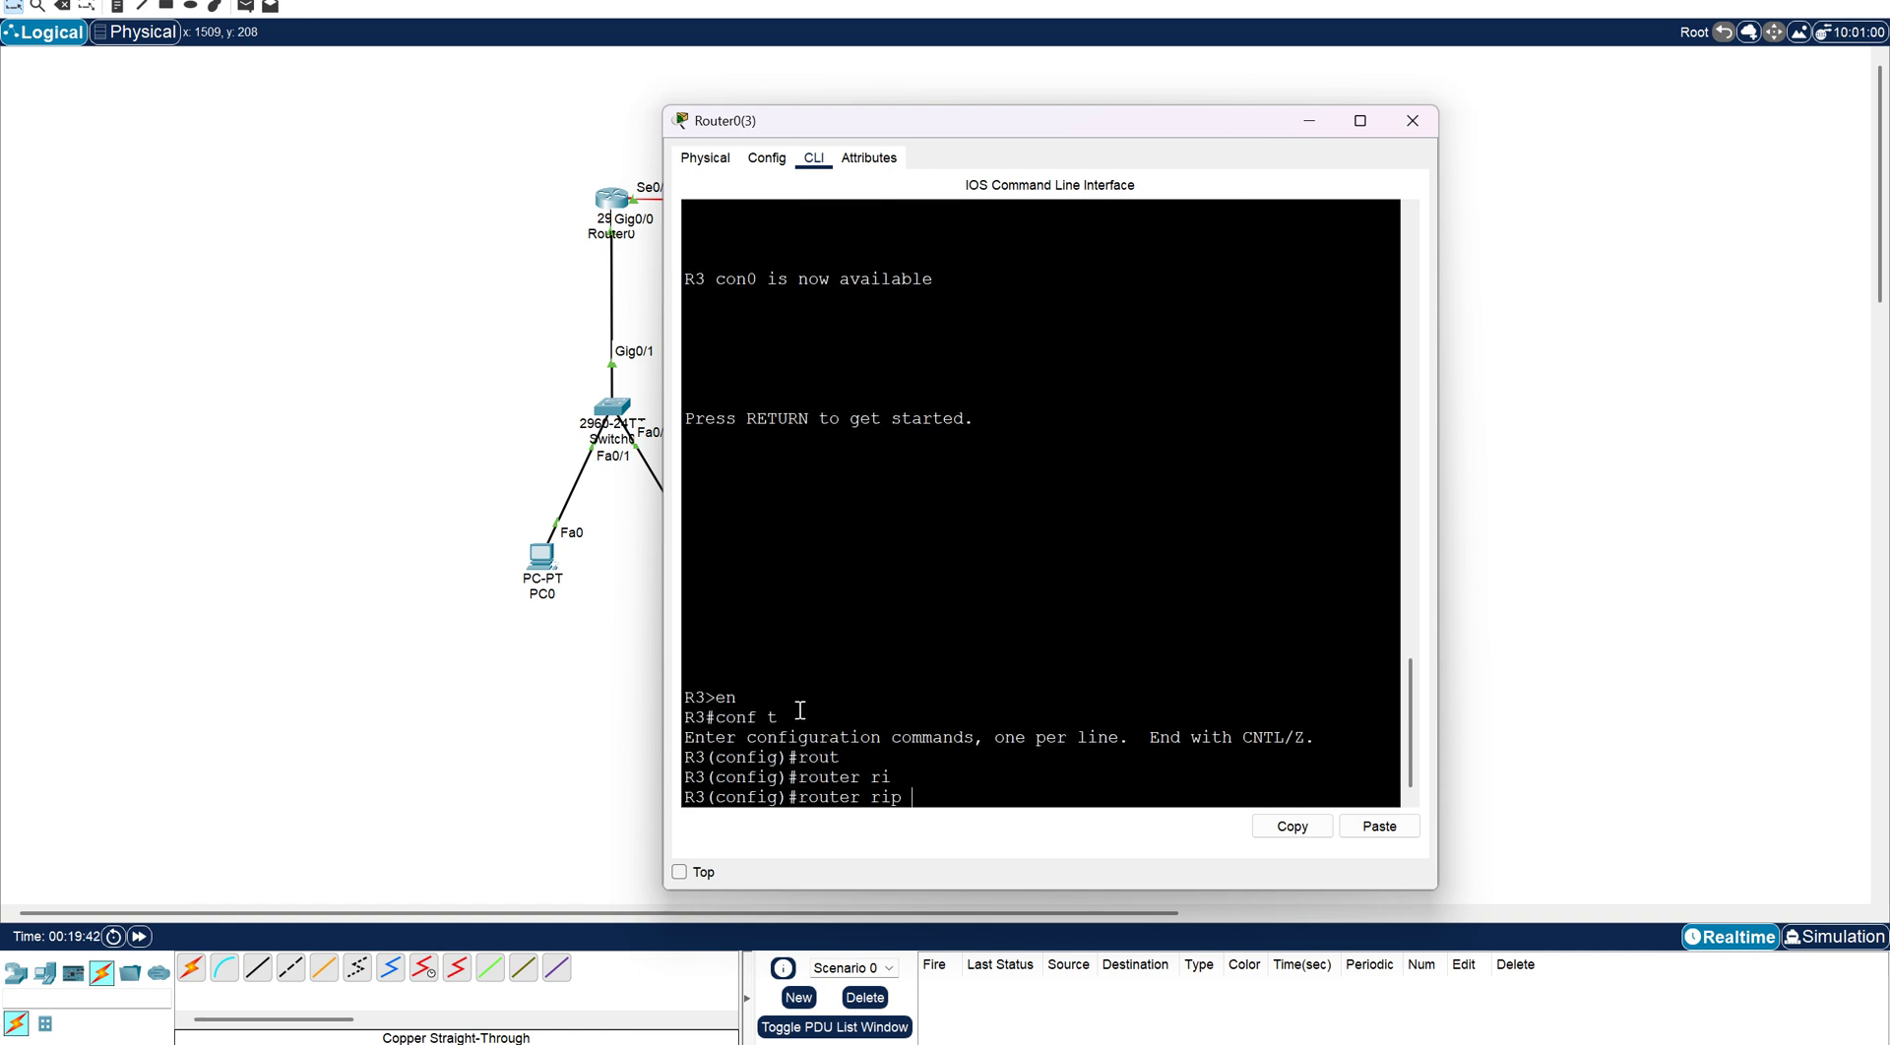
{"action": "key", "text": "Return"}
Advertise network 150.150.150.0 in the RIP process of Router0(3) and exit router configuration.
{"action": "type", "text": "net"}
{"action": "key", "text": "Tab"}
{"action": "type", "text": "150.1"}
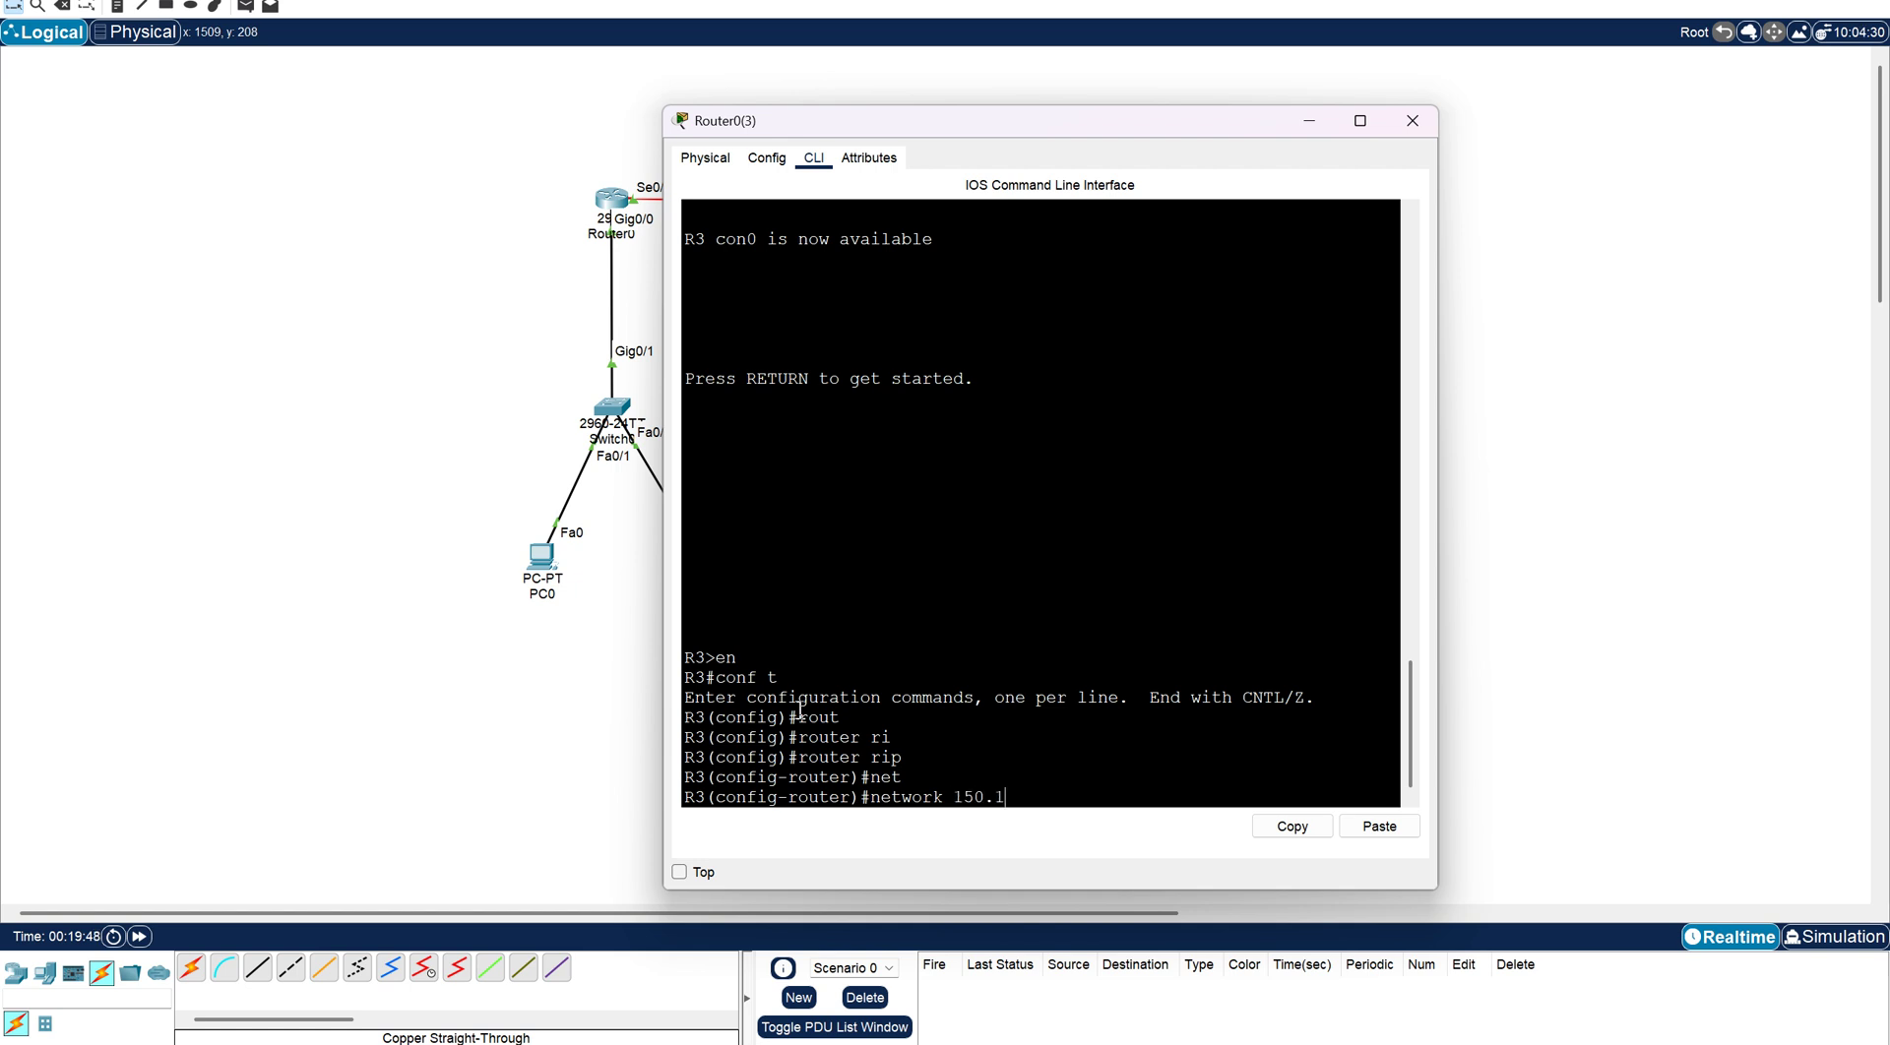
{"action": "type", "text": "50.150.0"}
{"action": "key", "text": "Return"}
{"action": "type", "text": "exit"}
{"action": "key", "text": "Return"}
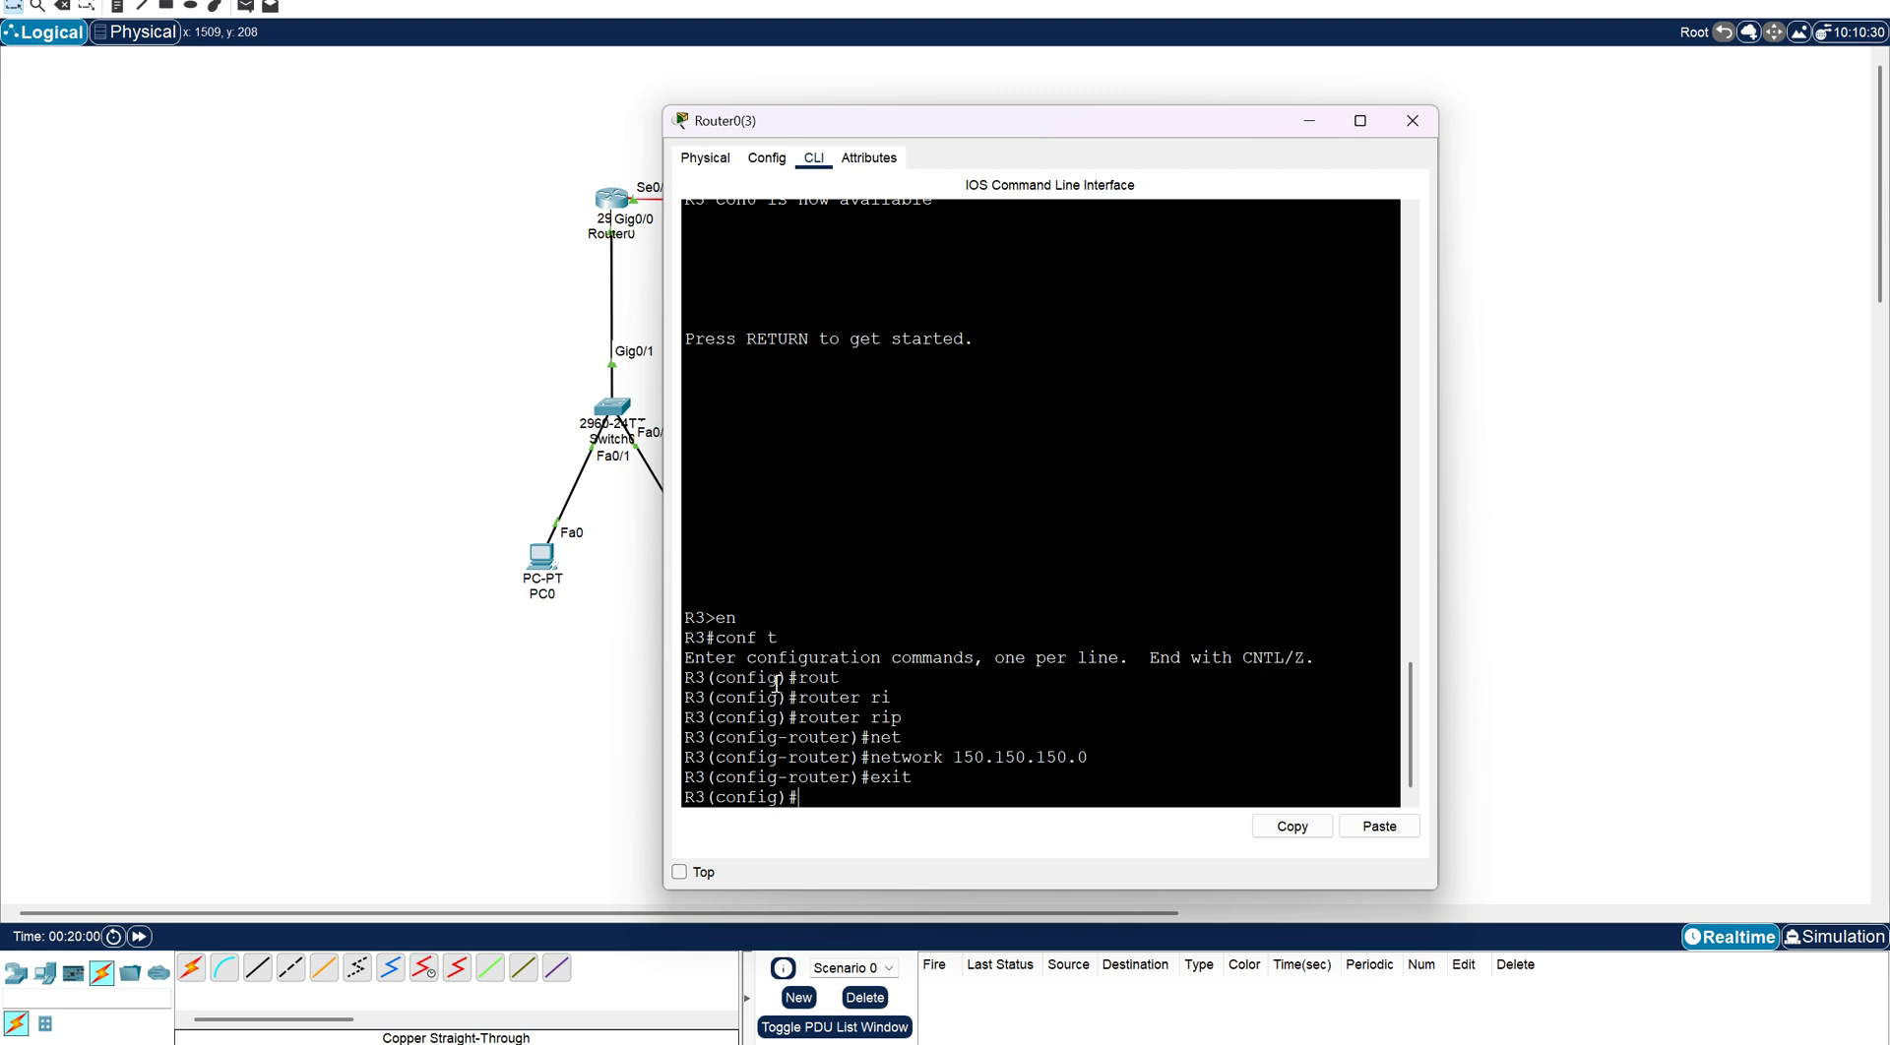
{"action": "type", "text": "do"}
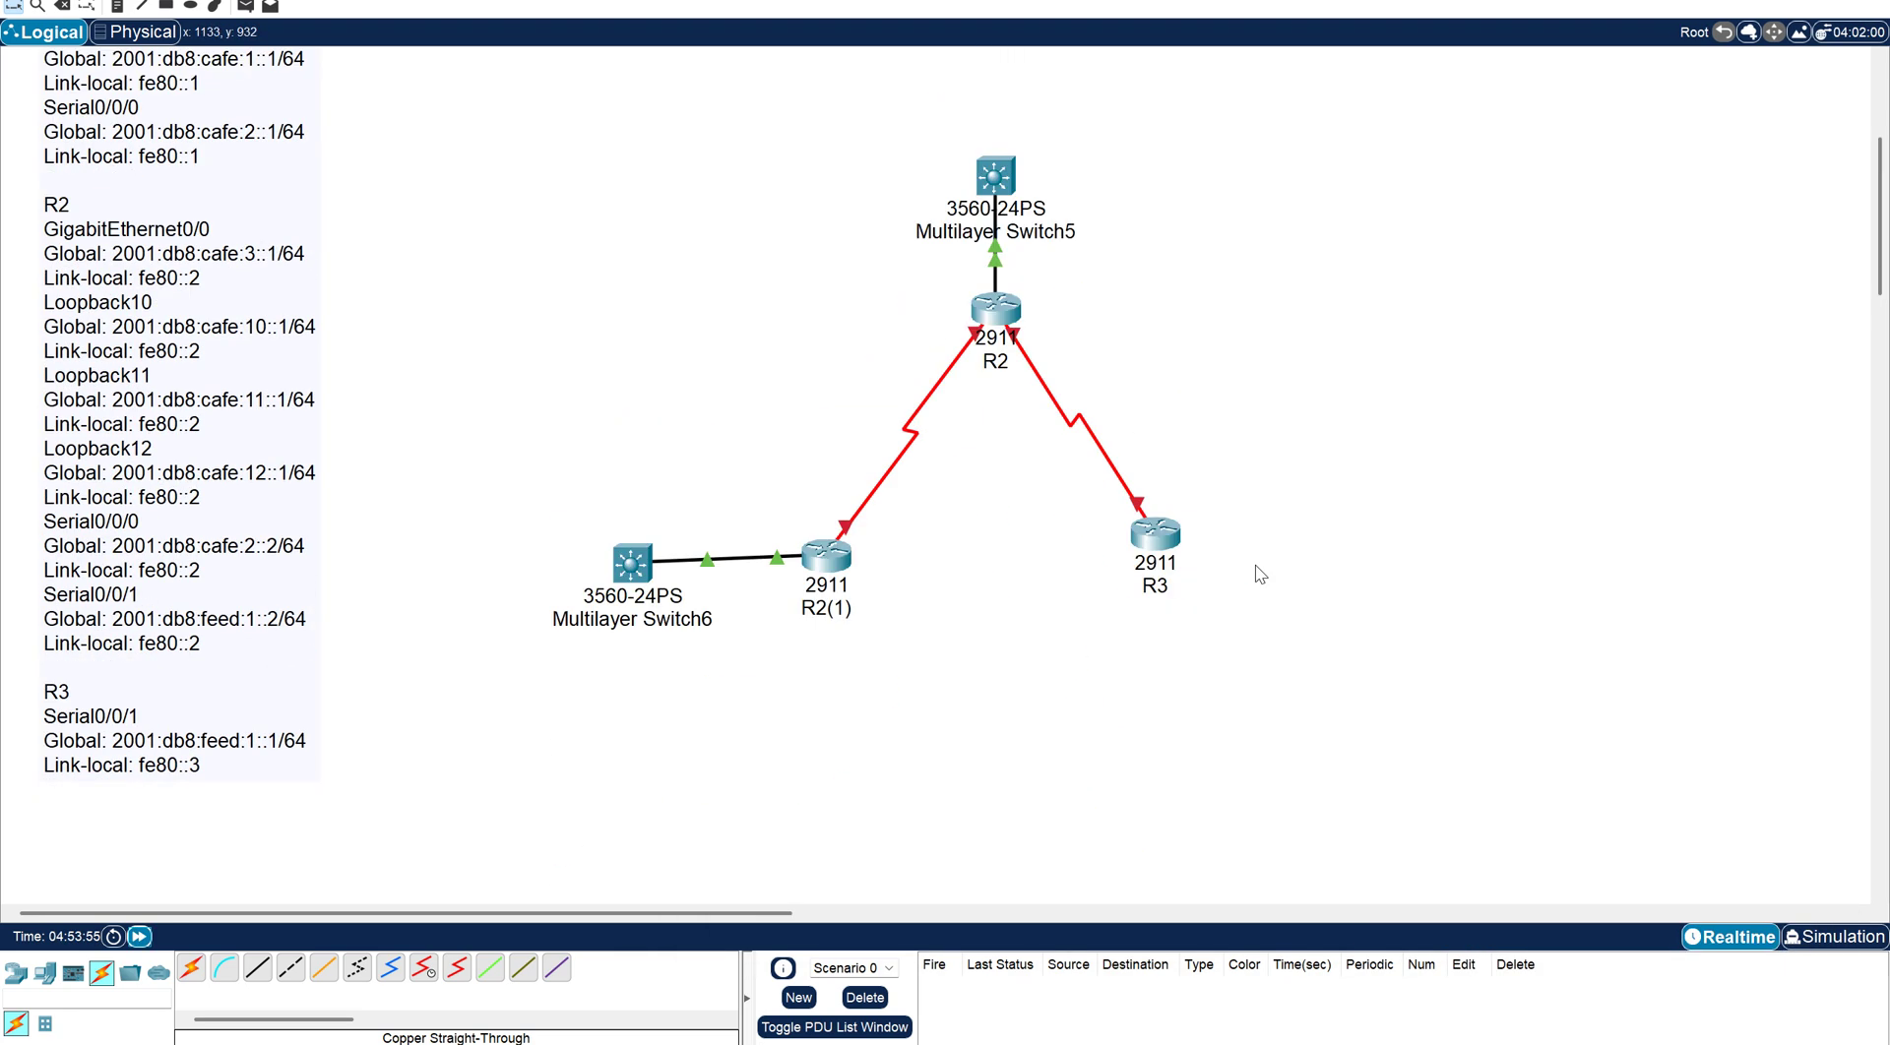
Enter global configuration mode on the router labelled R2(1) and set its hostname to R1.
{"action": "scroll", "coordinate": [1255, 564], "scroll_direction": "up", "scroll_amount": 3}
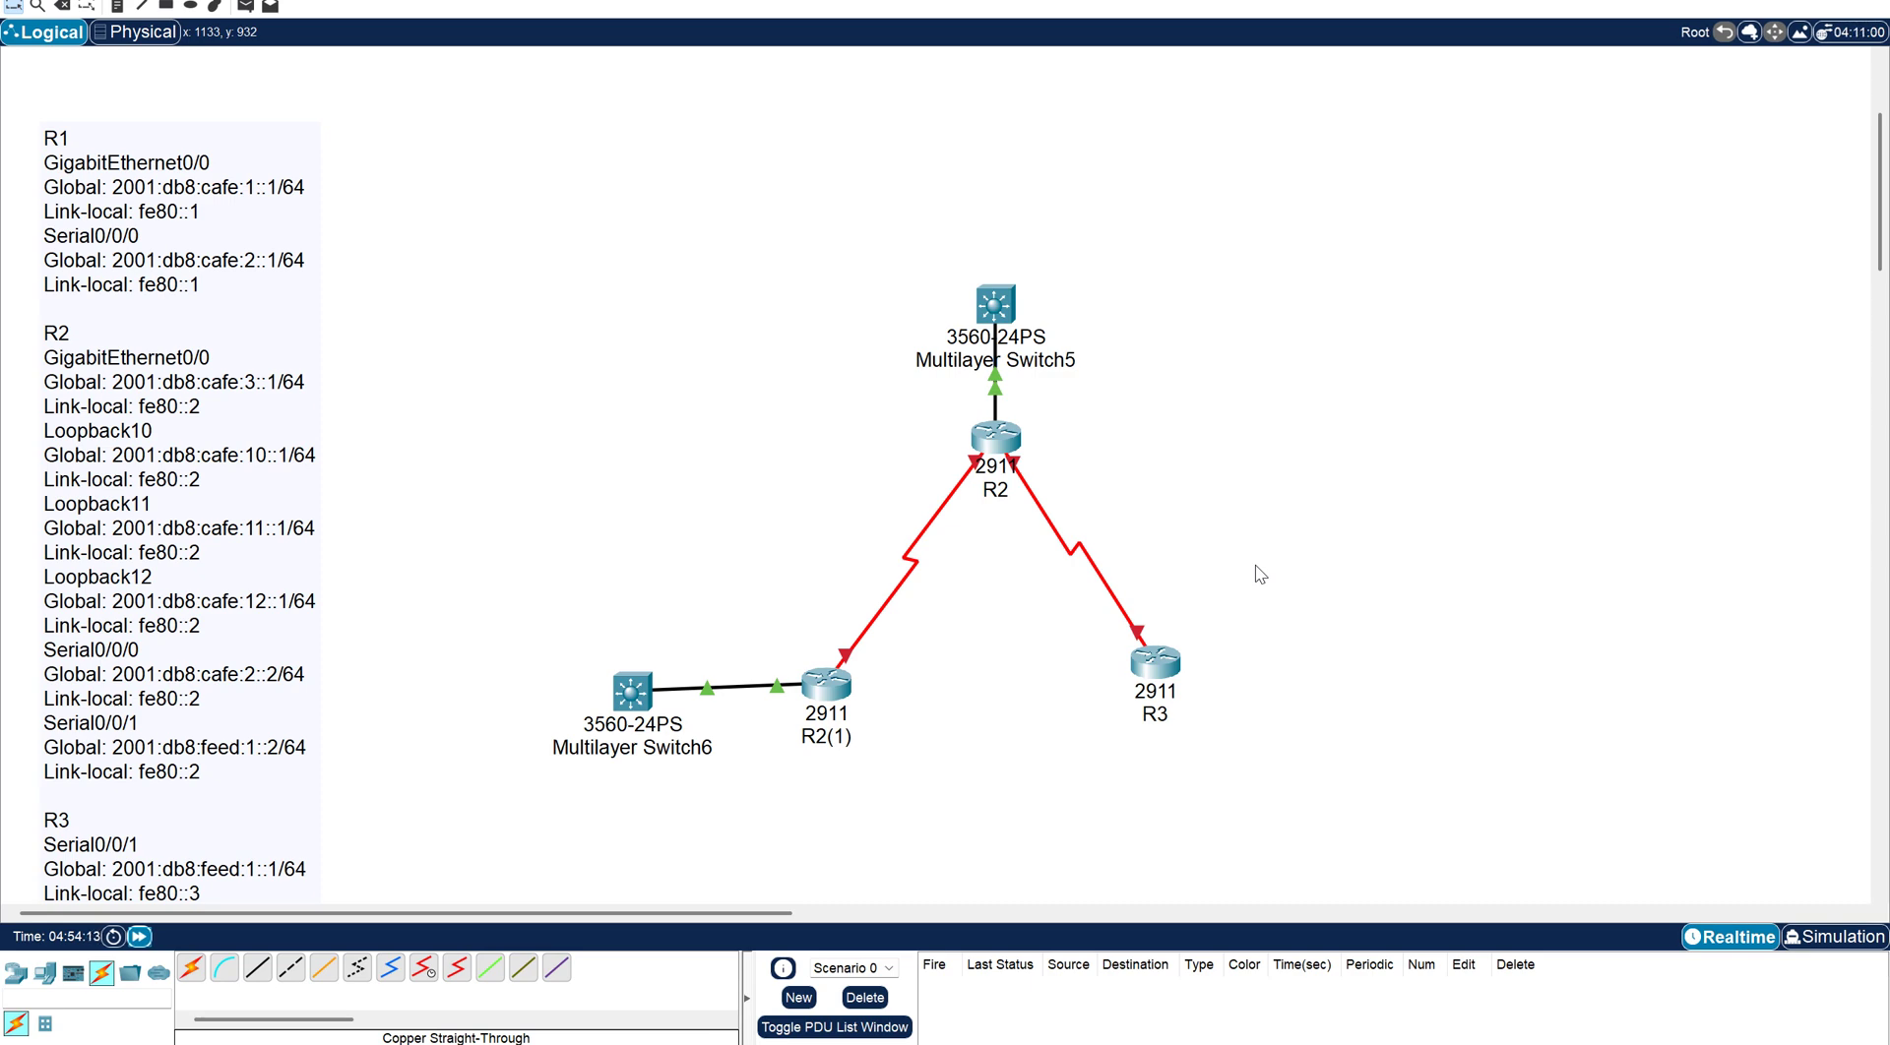
{"action": "left_click", "coordinate": [826, 683]}
{"action": "left_click", "coordinate": [884, 301]}
{"action": "key", "text": "Return"}
{"action": "key", "text": "Return"}
{"action": "type", "text": "conf t"}
{"action": "key", "text": "Return"}
{"action": "type", "text": "en"}
{"action": "key", "text": "Return"}
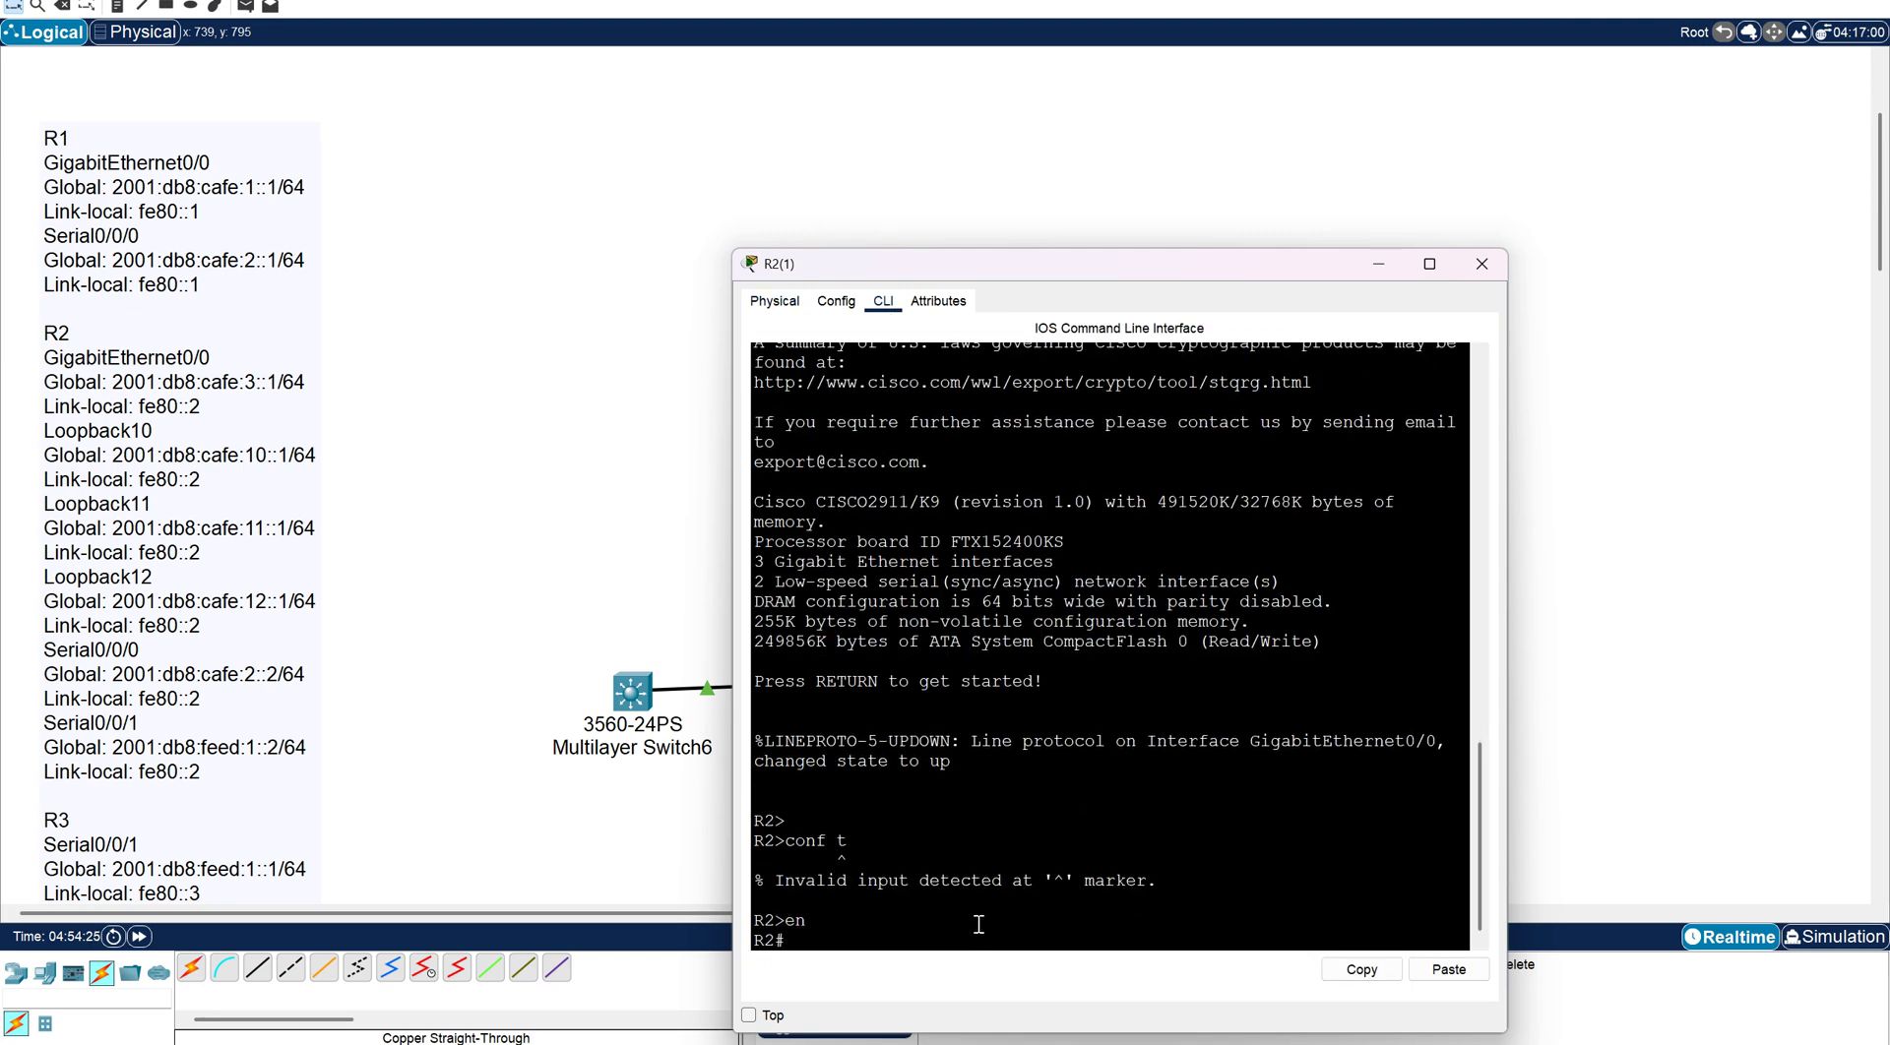
{"action": "type", "text": "conf t"}
{"action": "key", "text": "Return"}
{"action": "type", "text": "host R1"}
{"action": "key", "text": "Return"}
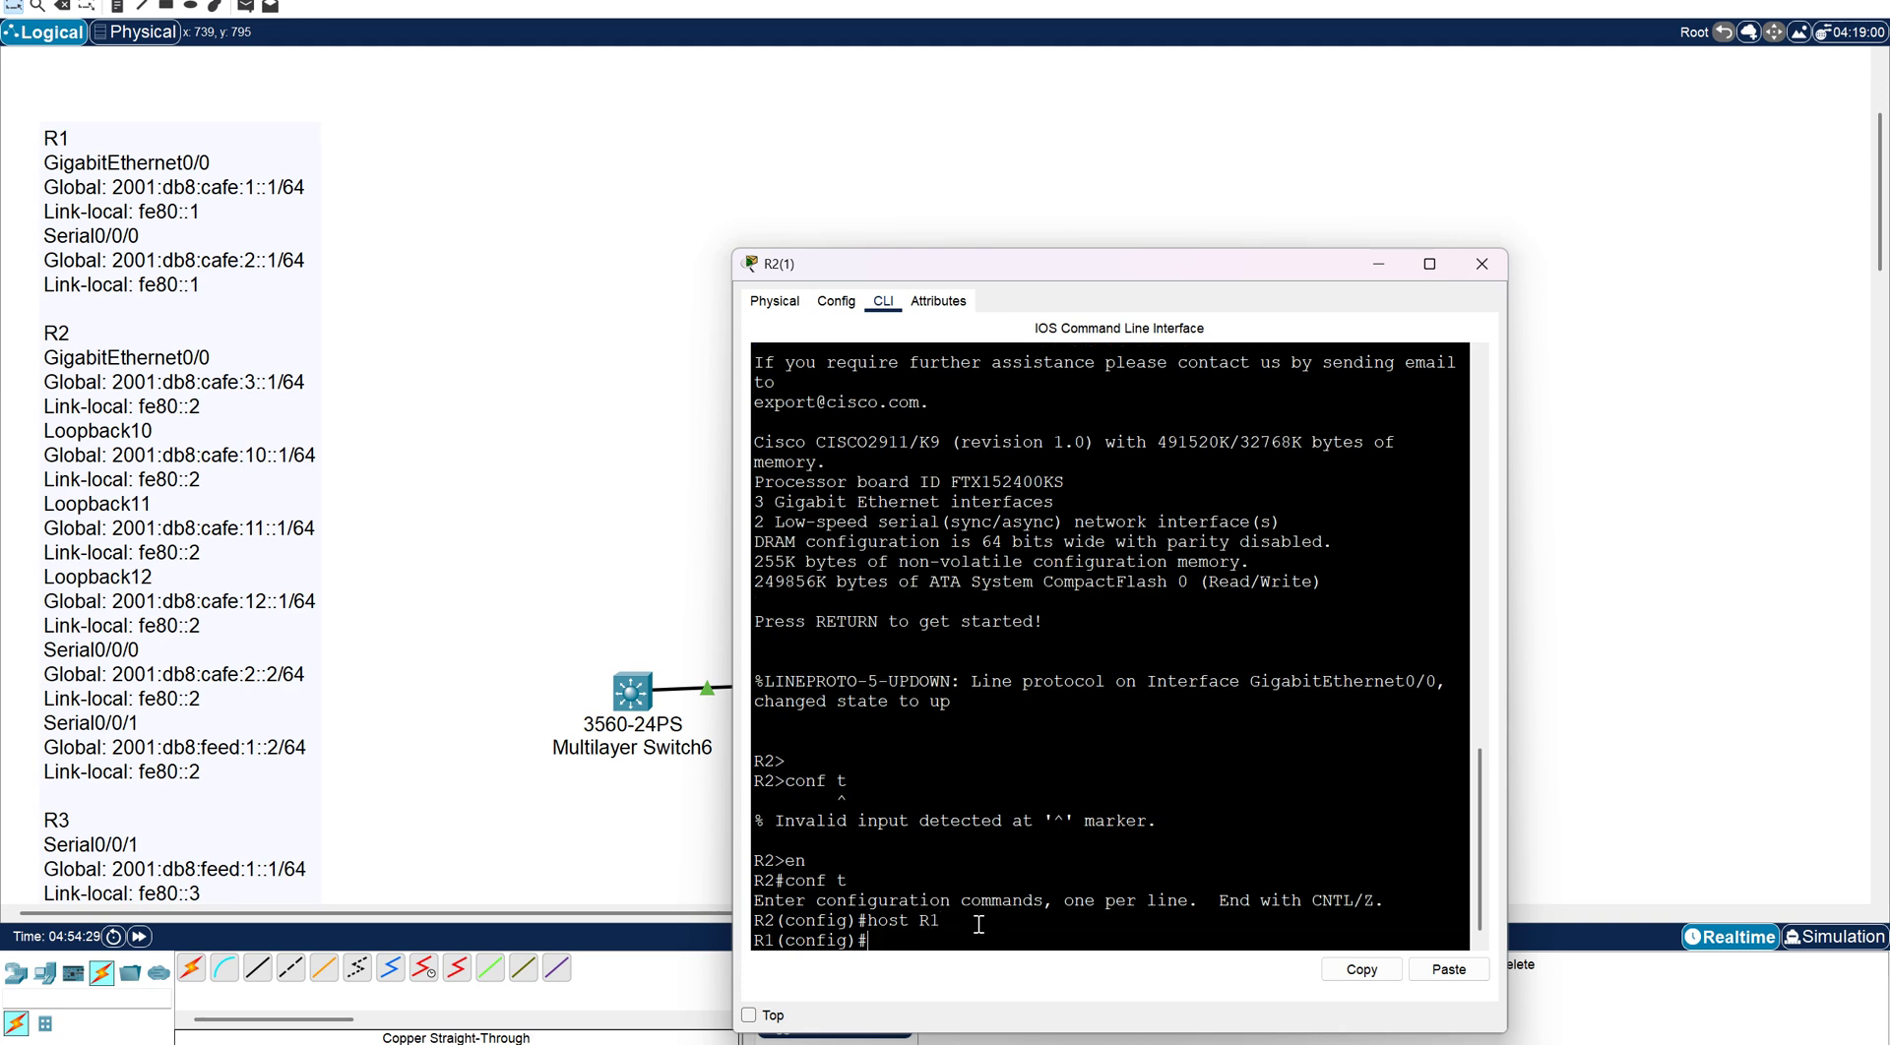
Add the description "Engeering Department" to interface GigabitEthernet 0/0 on the router.
{"action": "type", "text": "int gig 0/0"}
{"action": "key", "text": "Return"}
{"action": "type", "text": "Descr"}
{"action": "key", "text": "Tab"}
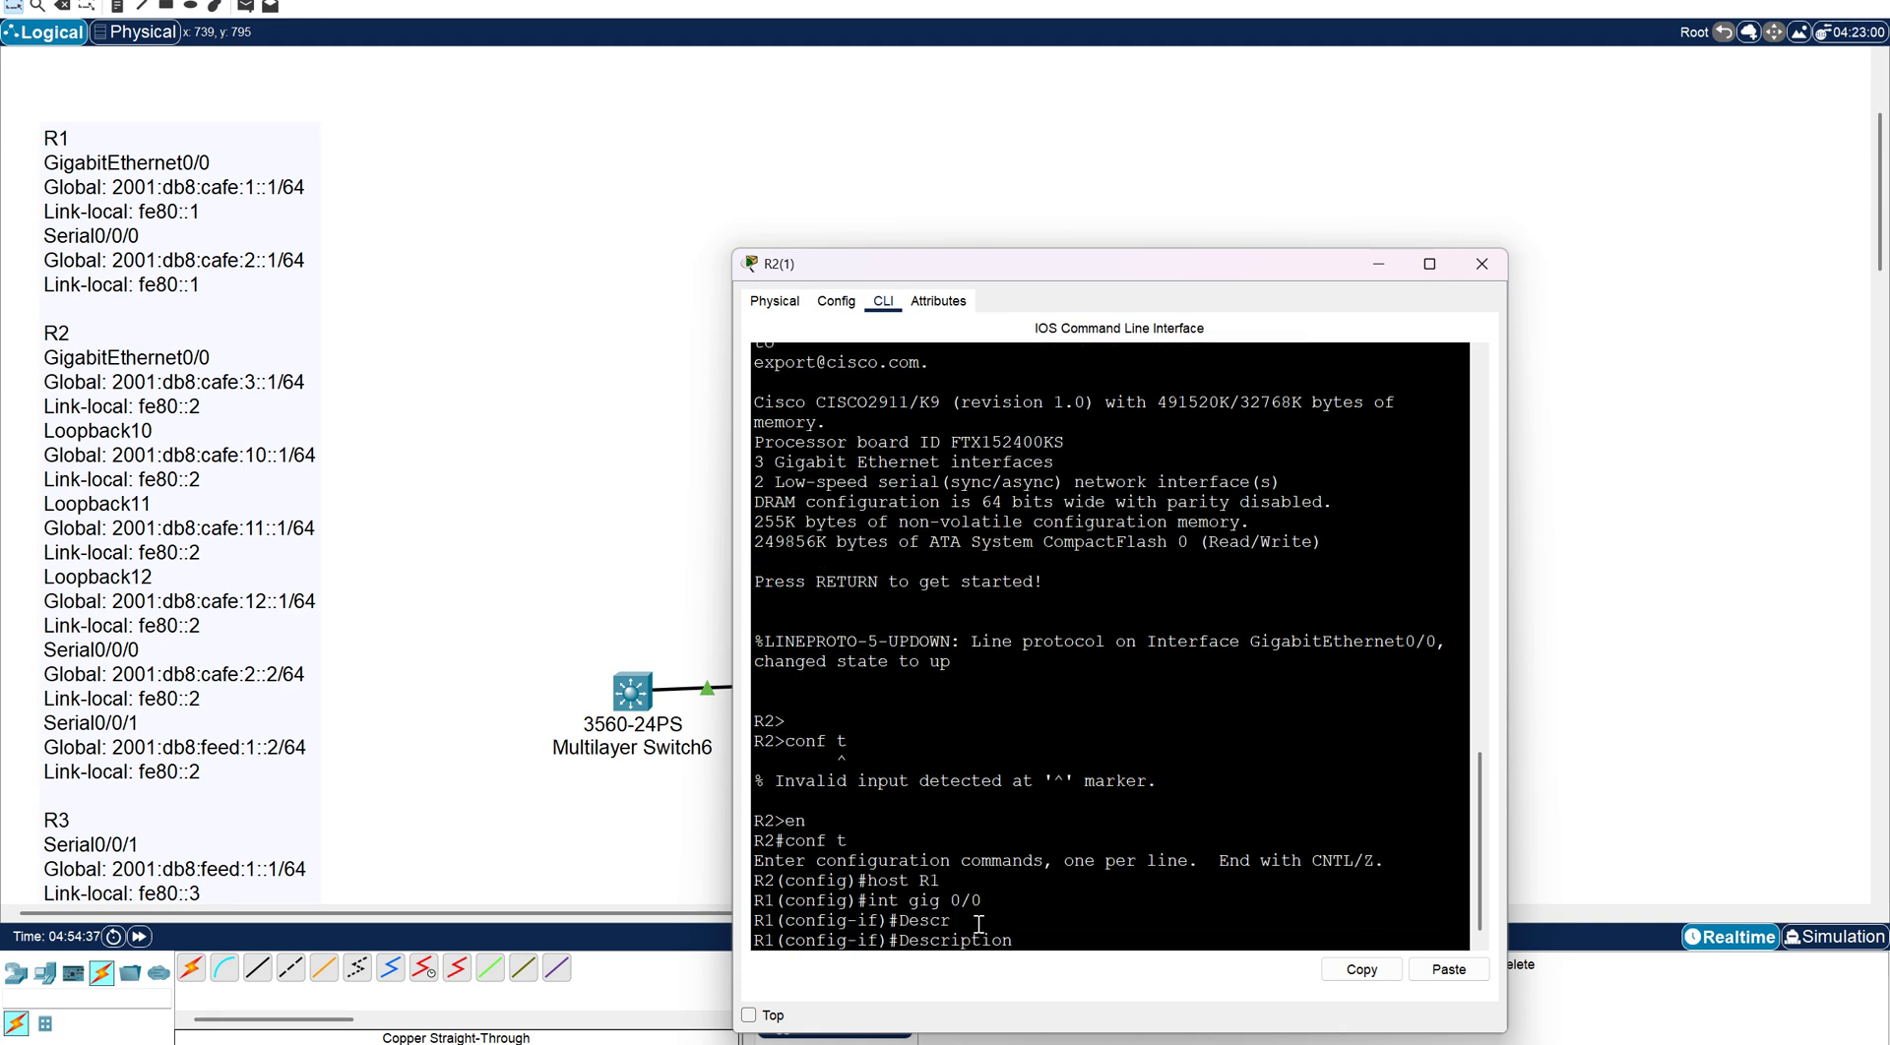
{"action": "type", "text": "Engeering Department"}
{"action": "key", "text": "Return"}
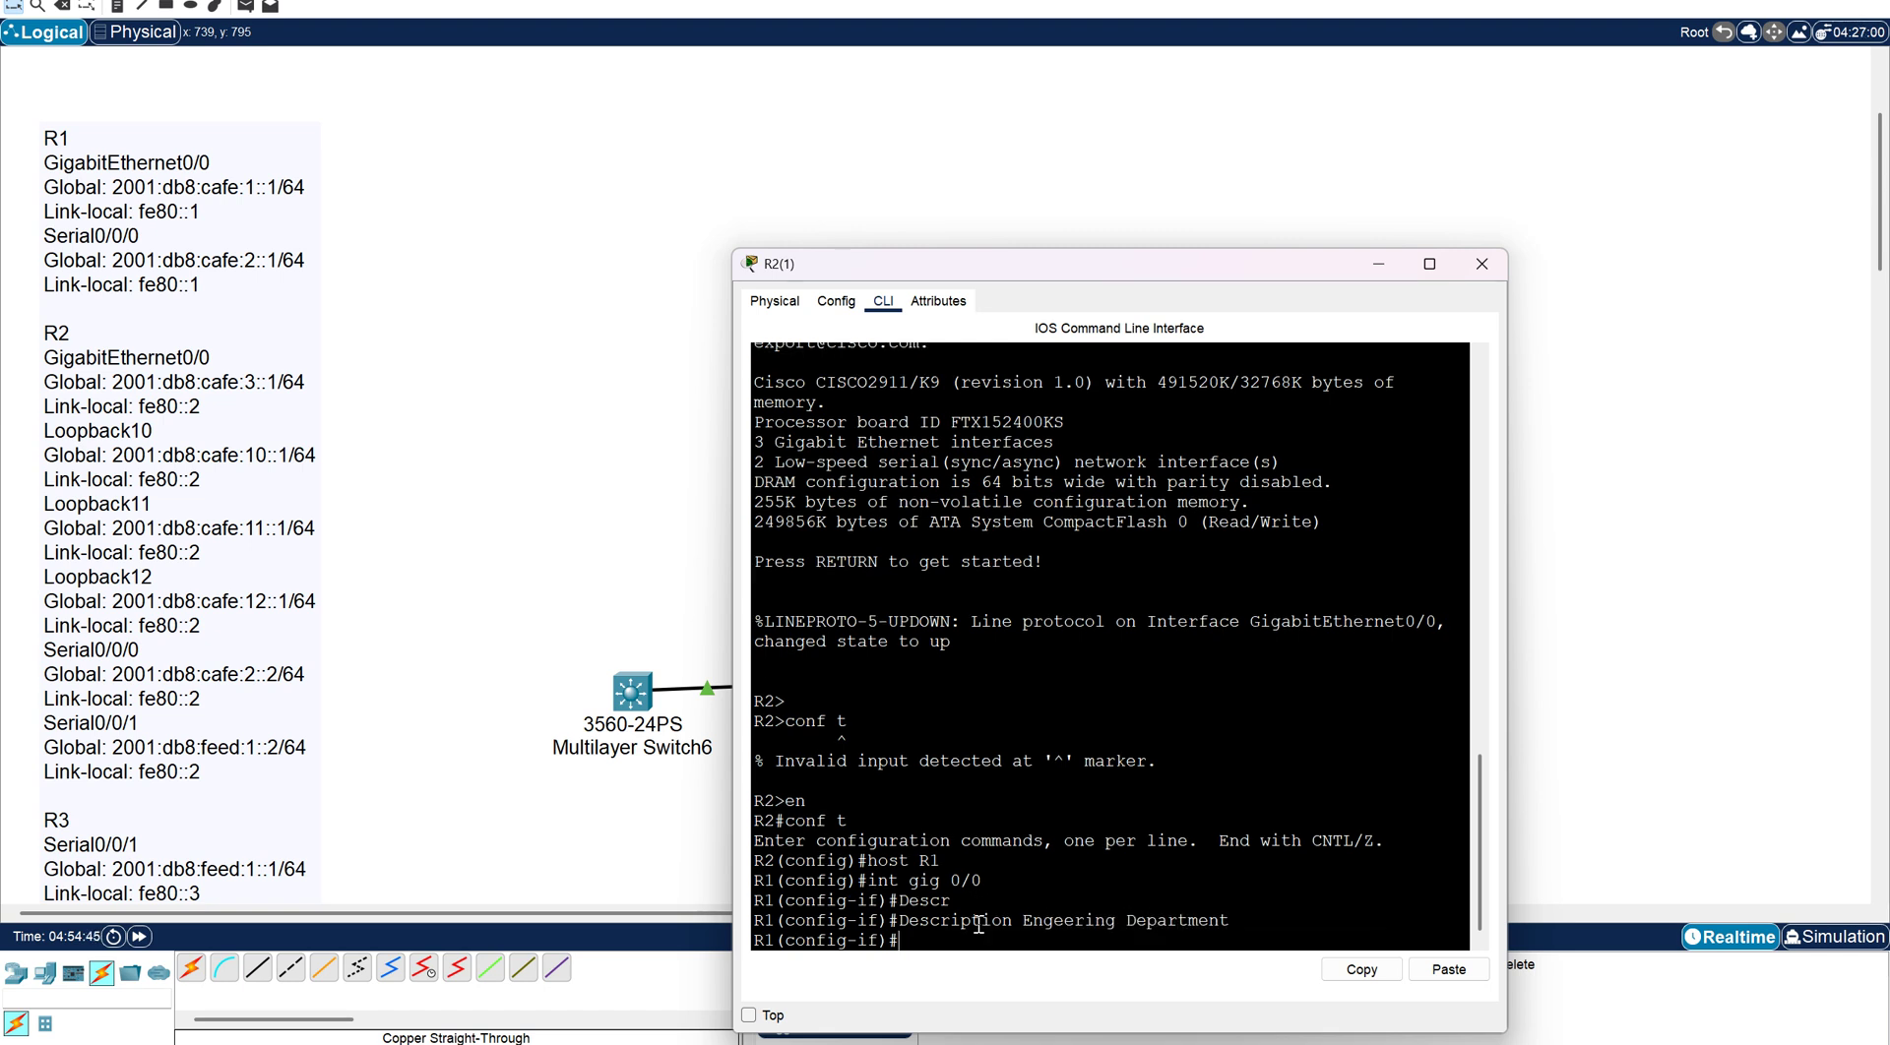
Copy R1's GigabitEthernet0/0 global address line from the topology note and submit it in an ipv6 address command.
{"action": "type", "text": "ipv6 ad"}
{"action": "key", "text": "Tab"}
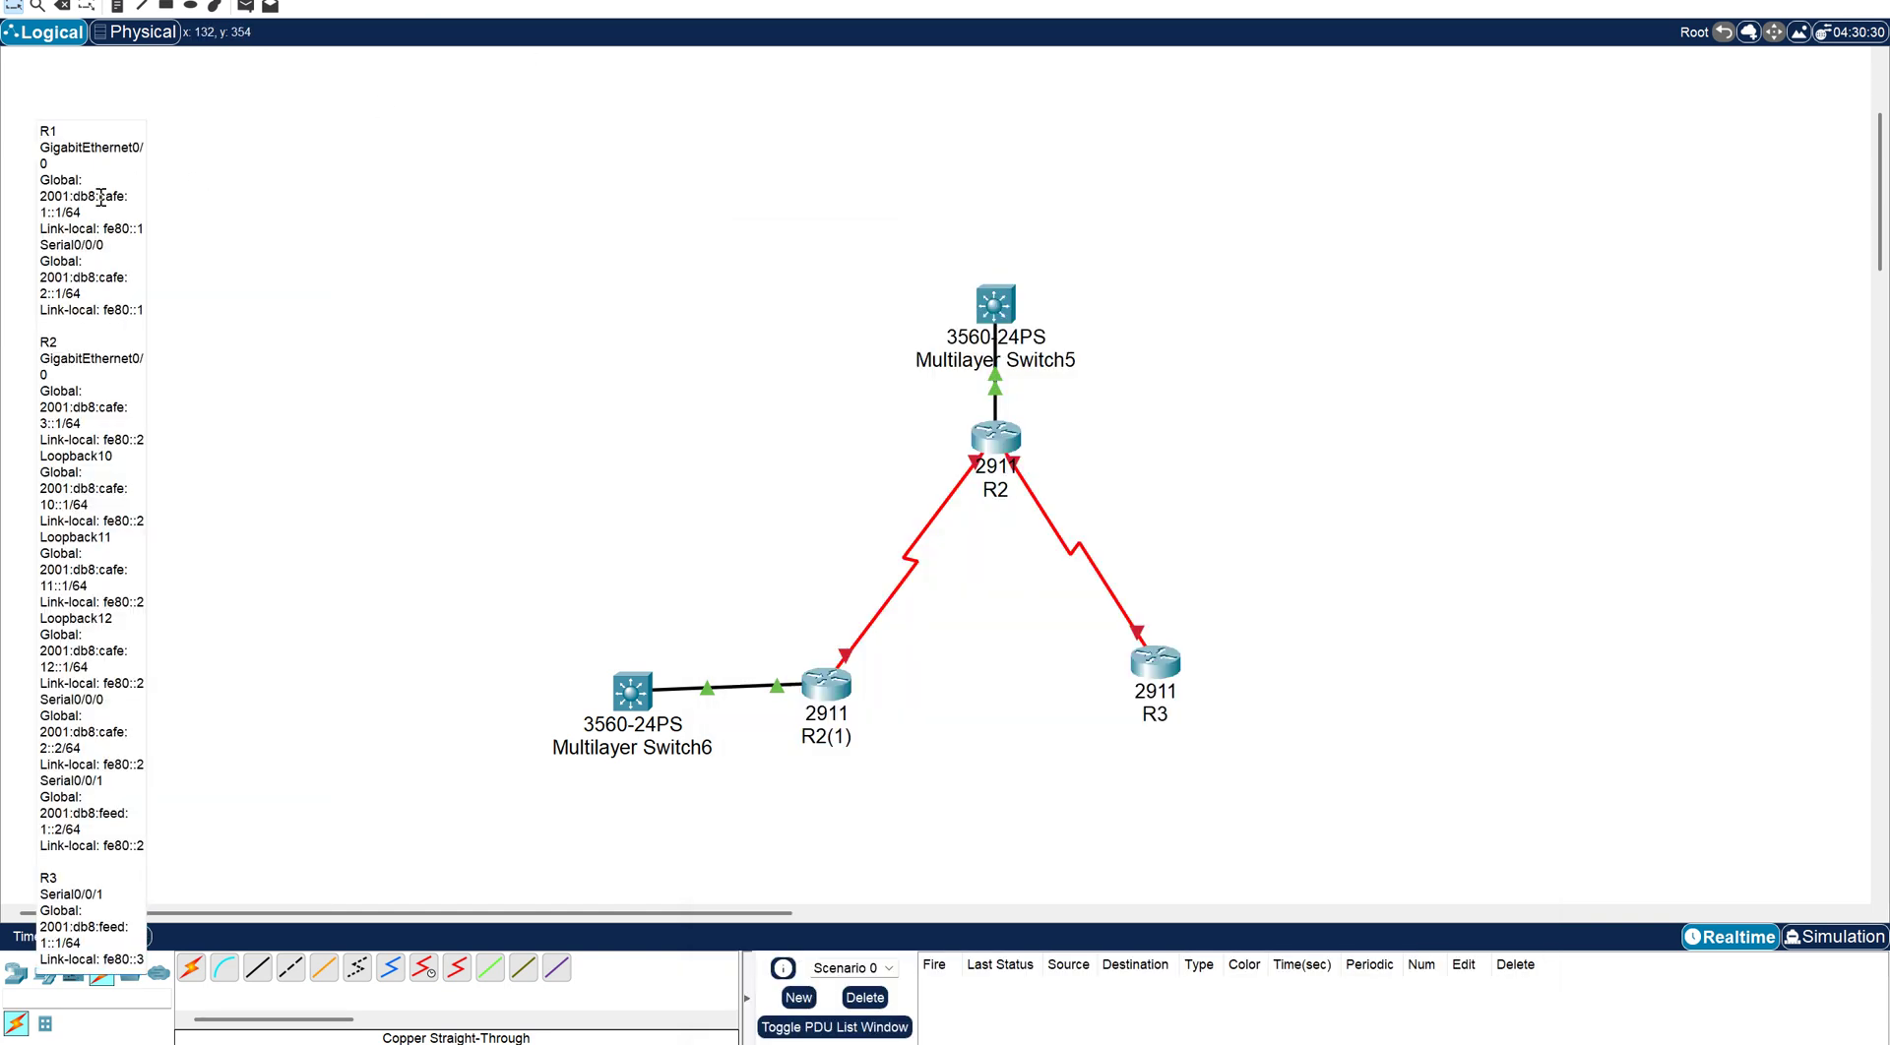
{"action": "left_click_drag", "start_coordinate": [98, 211], "coordinate": [29, 187]}
{"action": "left_click", "coordinate": [1450, 969]}
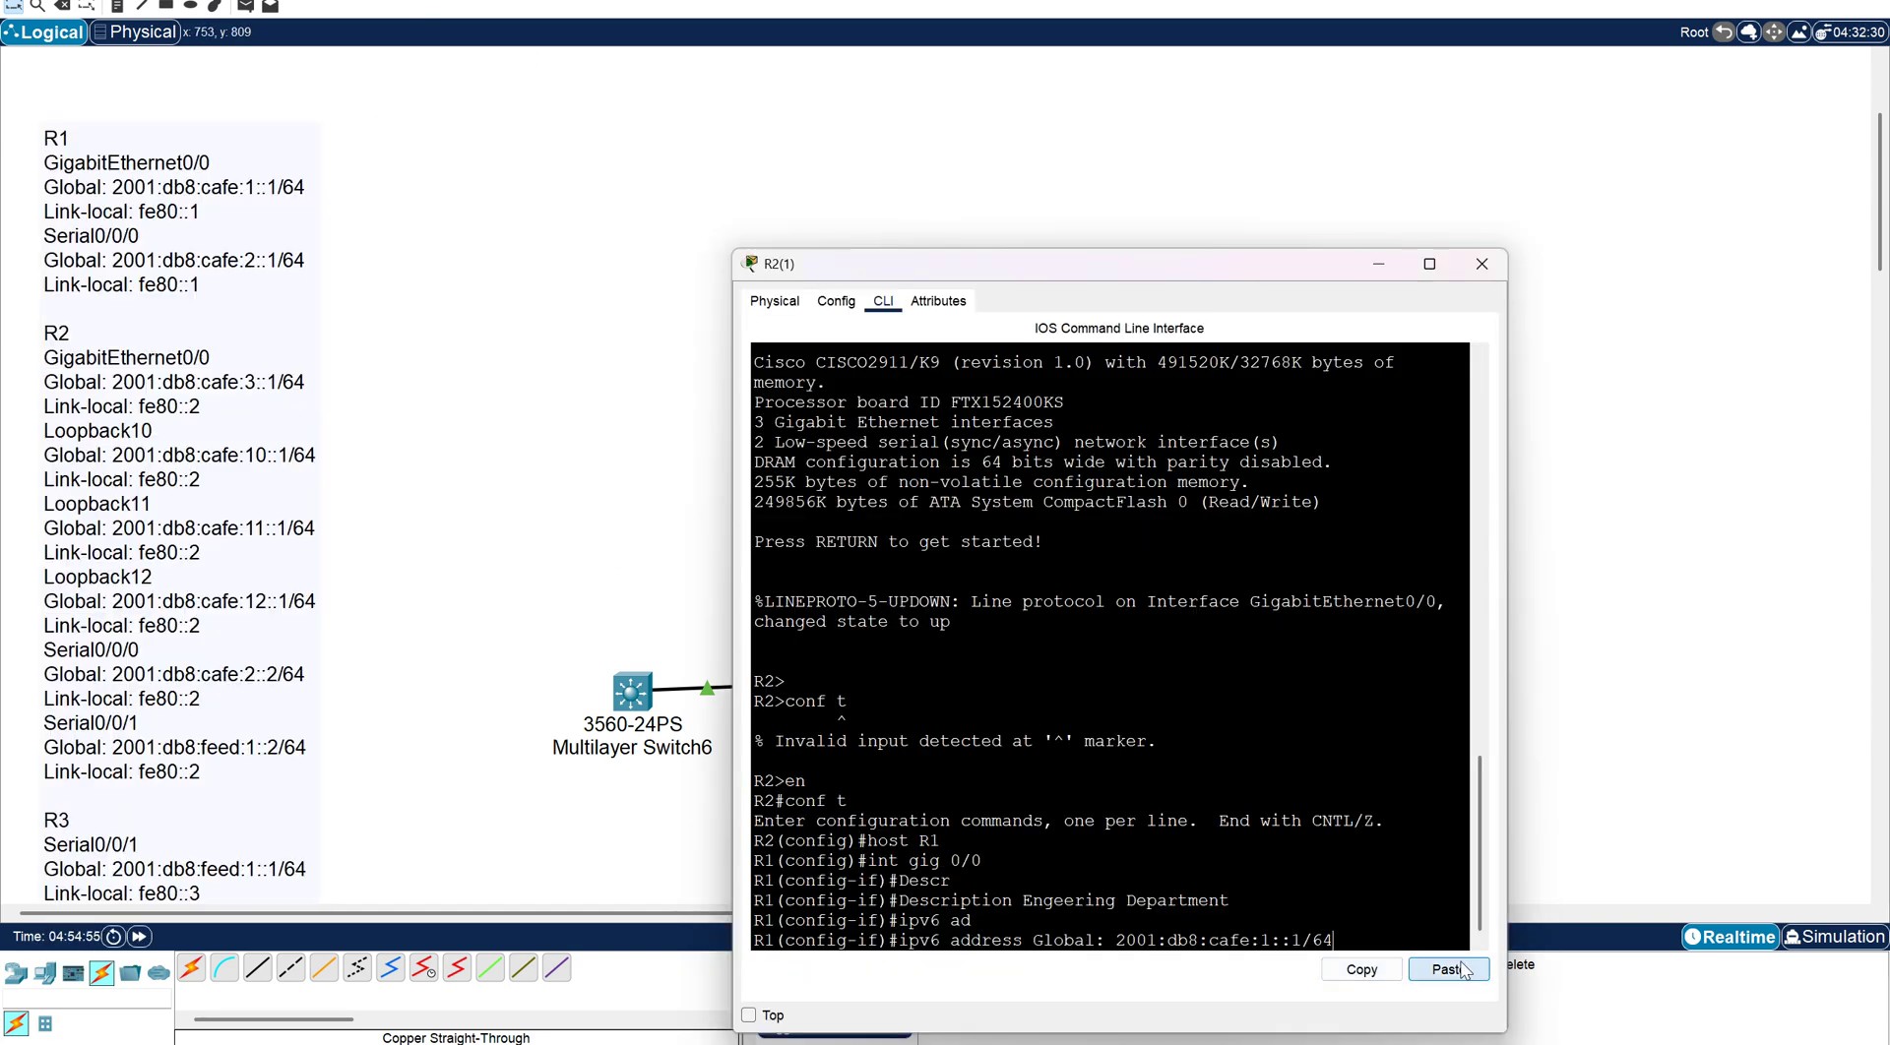
{"action": "key", "text": "Return"}
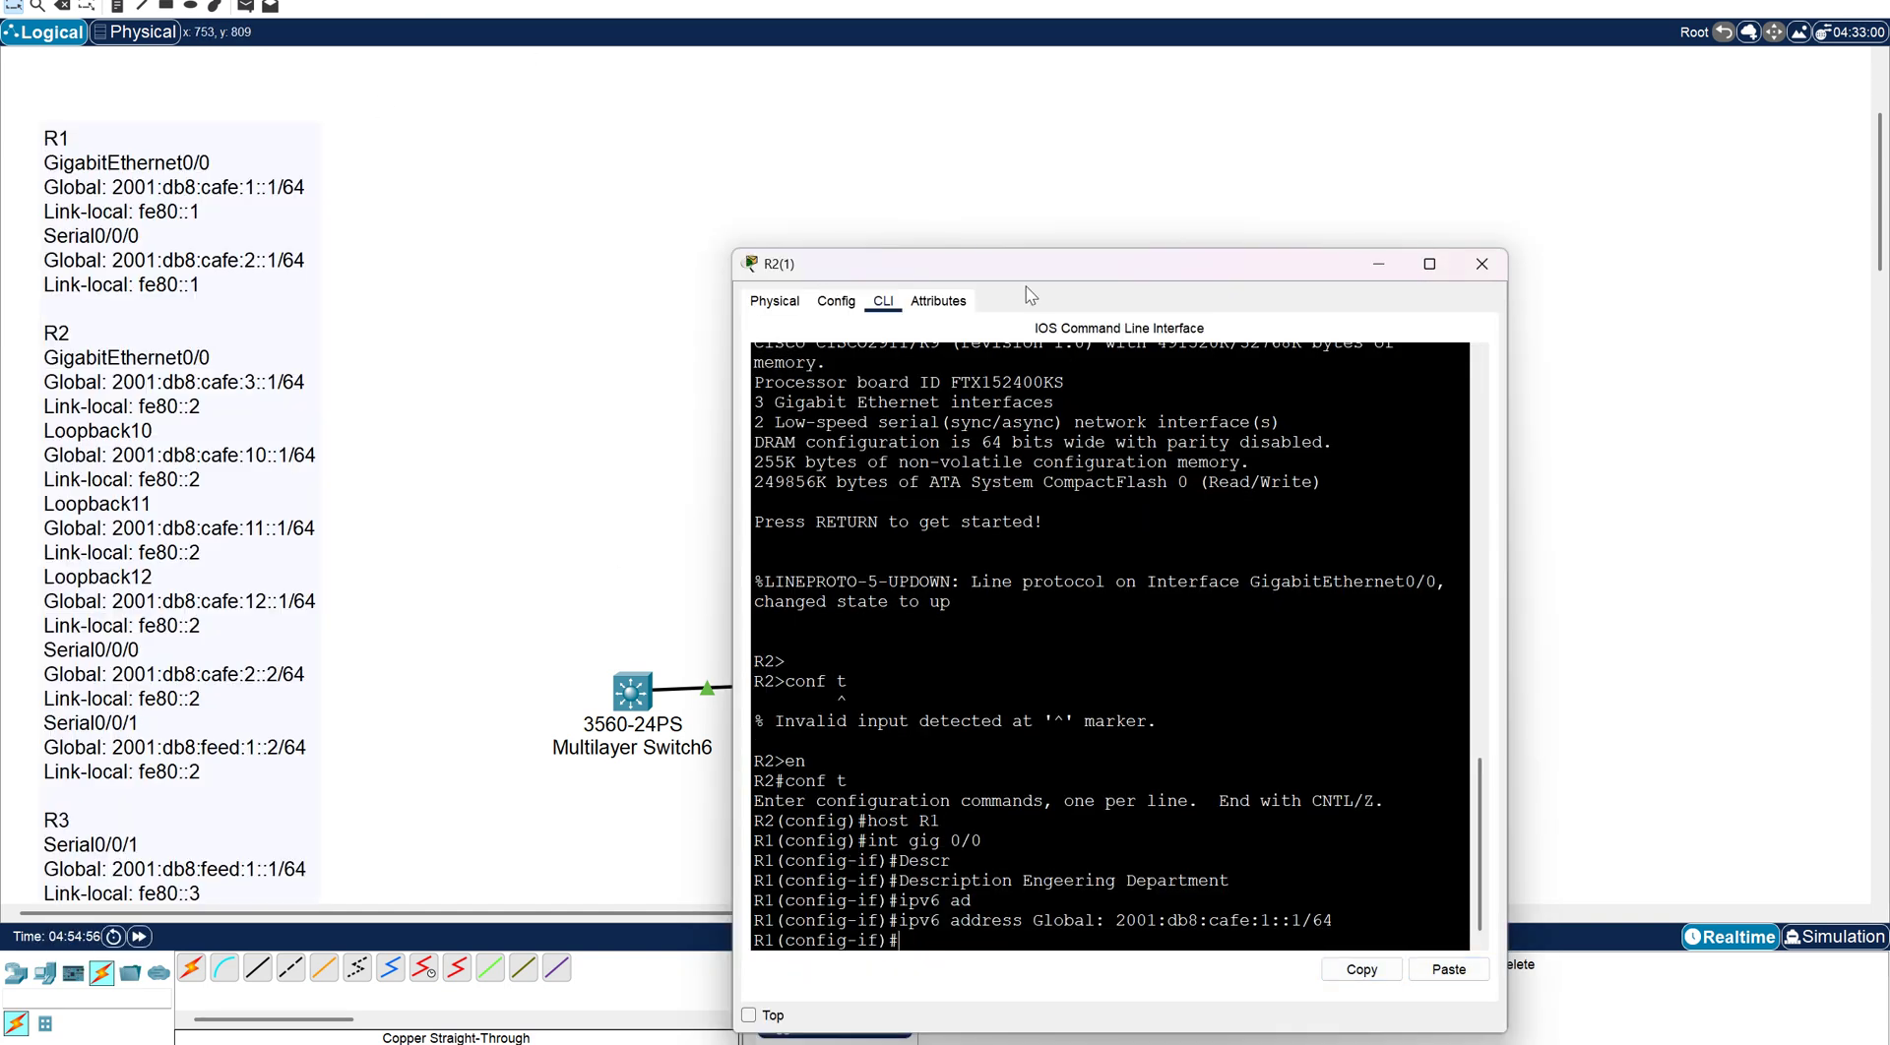
Reissue the IPv6 address command without the "Global:" prefix, assigning 2001:db8:cafe:1::1/64 to GigabitEthernet 0/0.
{"action": "left_click_drag", "start_coordinate": [1004, 258], "coordinate": [908, 150]}
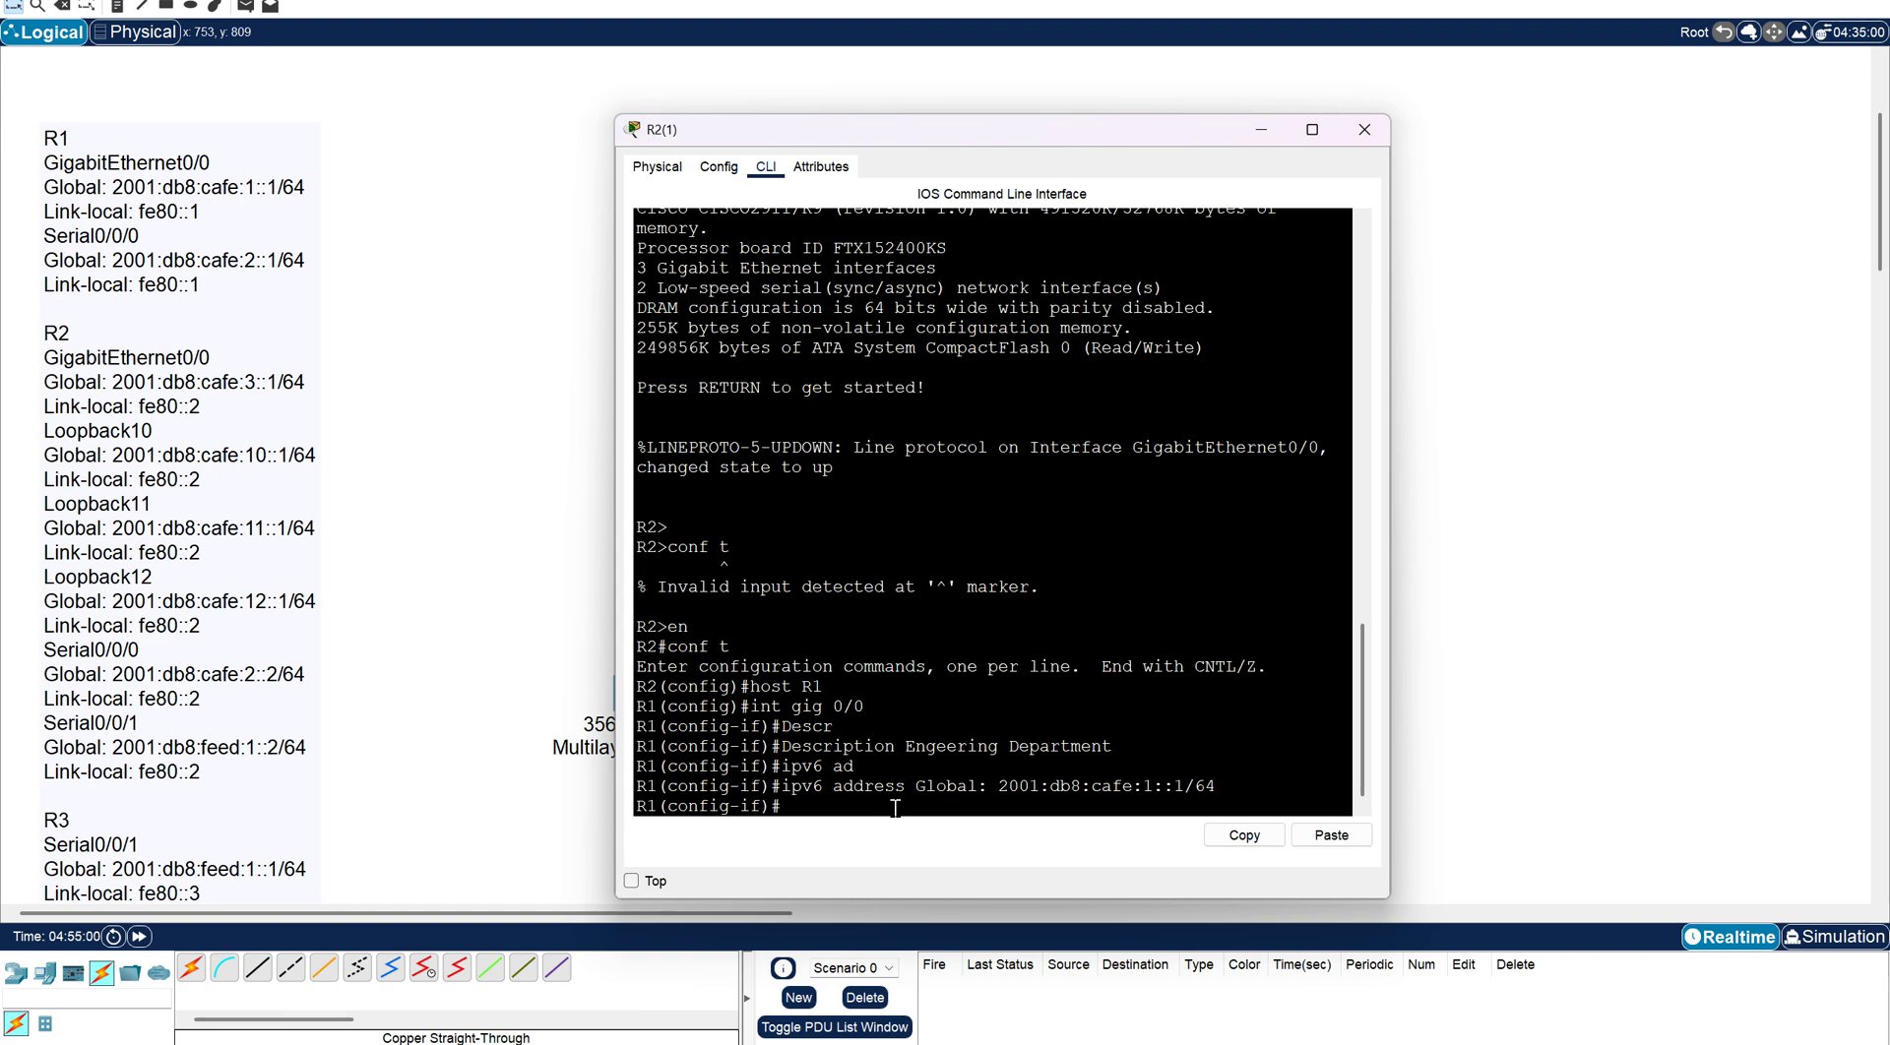
{"action": "key", "text": "Up"}
{"action": "key", "text": "BackSpace"}
{"action": "key", "text": "BackSpace"}
{"action": "key", "text": "BackSpace"}
{"action": "key", "text": "BackSpace"}
{"action": "key", "text": "BackSpace"}
{"action": "key", "text": "BackSpace"}
{"action": "key", "text": "BackSpace"}
{"action": "key", "text": "BackSpace"}
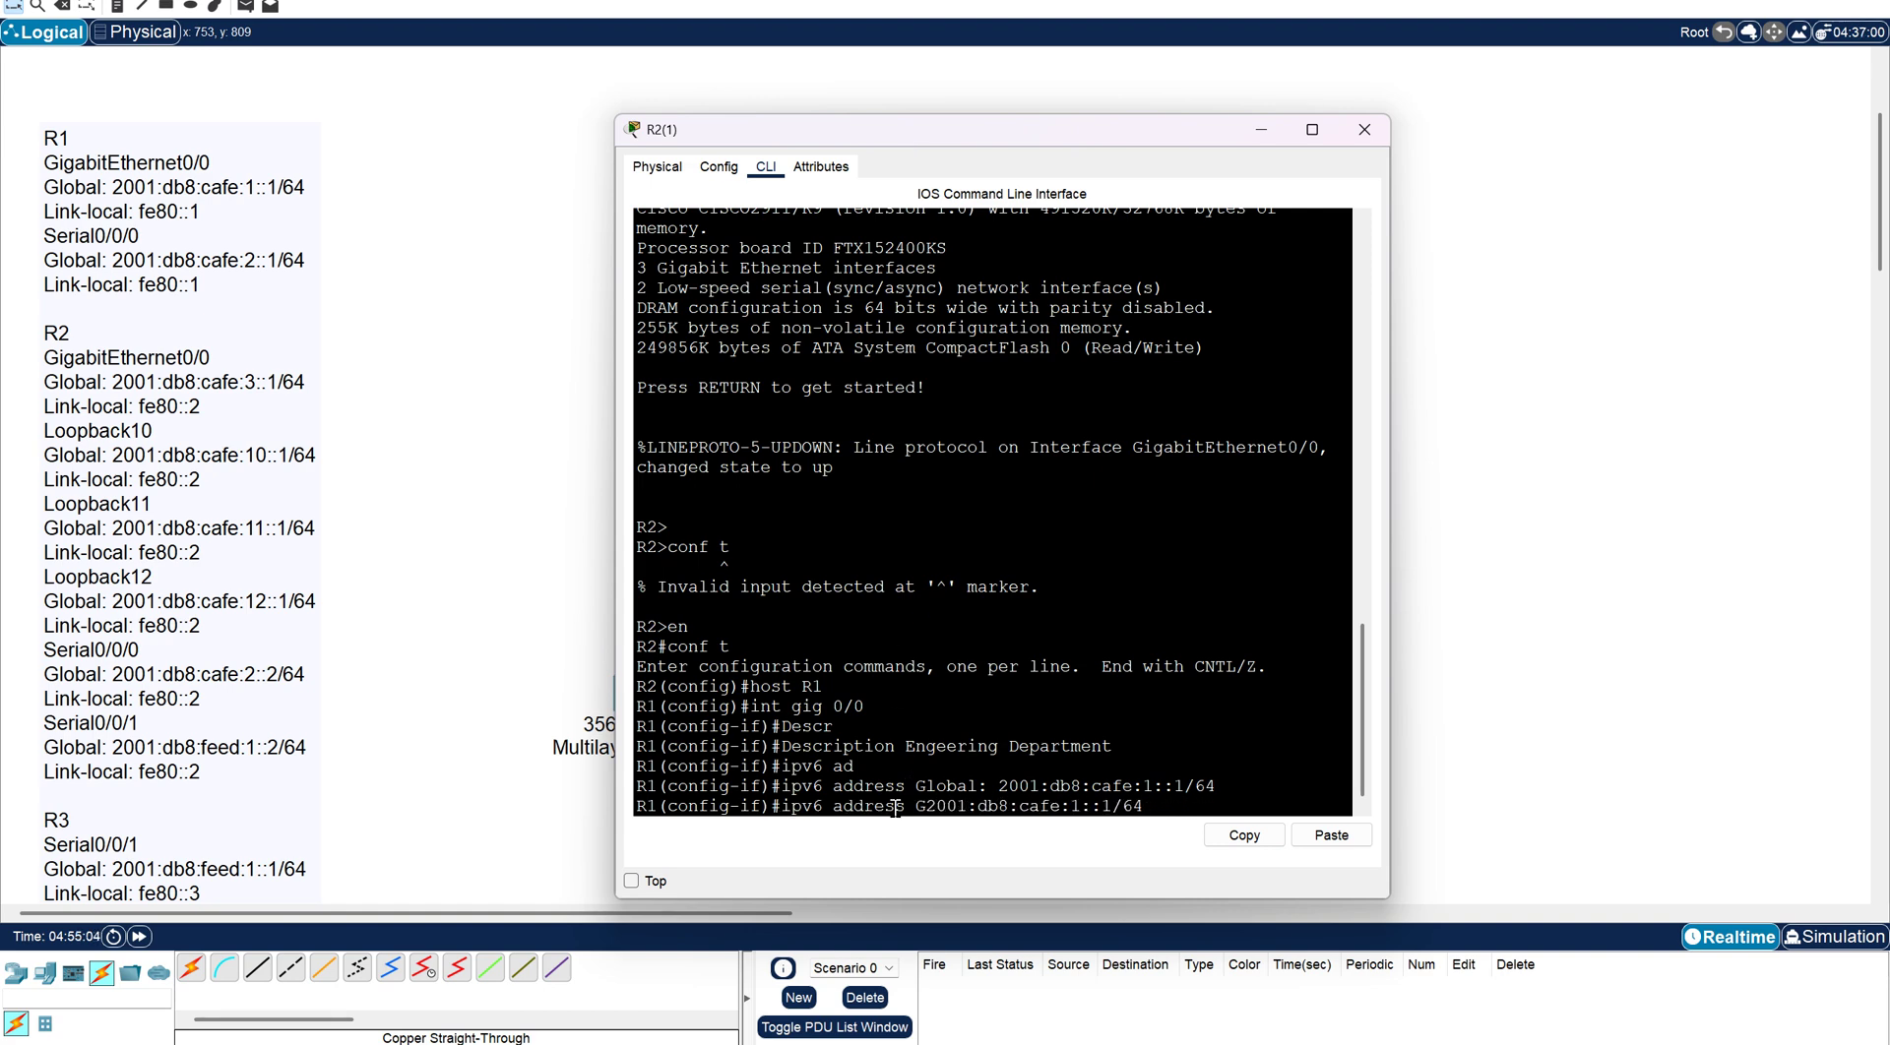
{"action": "key", "text": "Return"}
Assign the link-local IPv6 address fe80::1 to GigabitEthernet 0/0.
{"action": "type", "text": "ipv"}
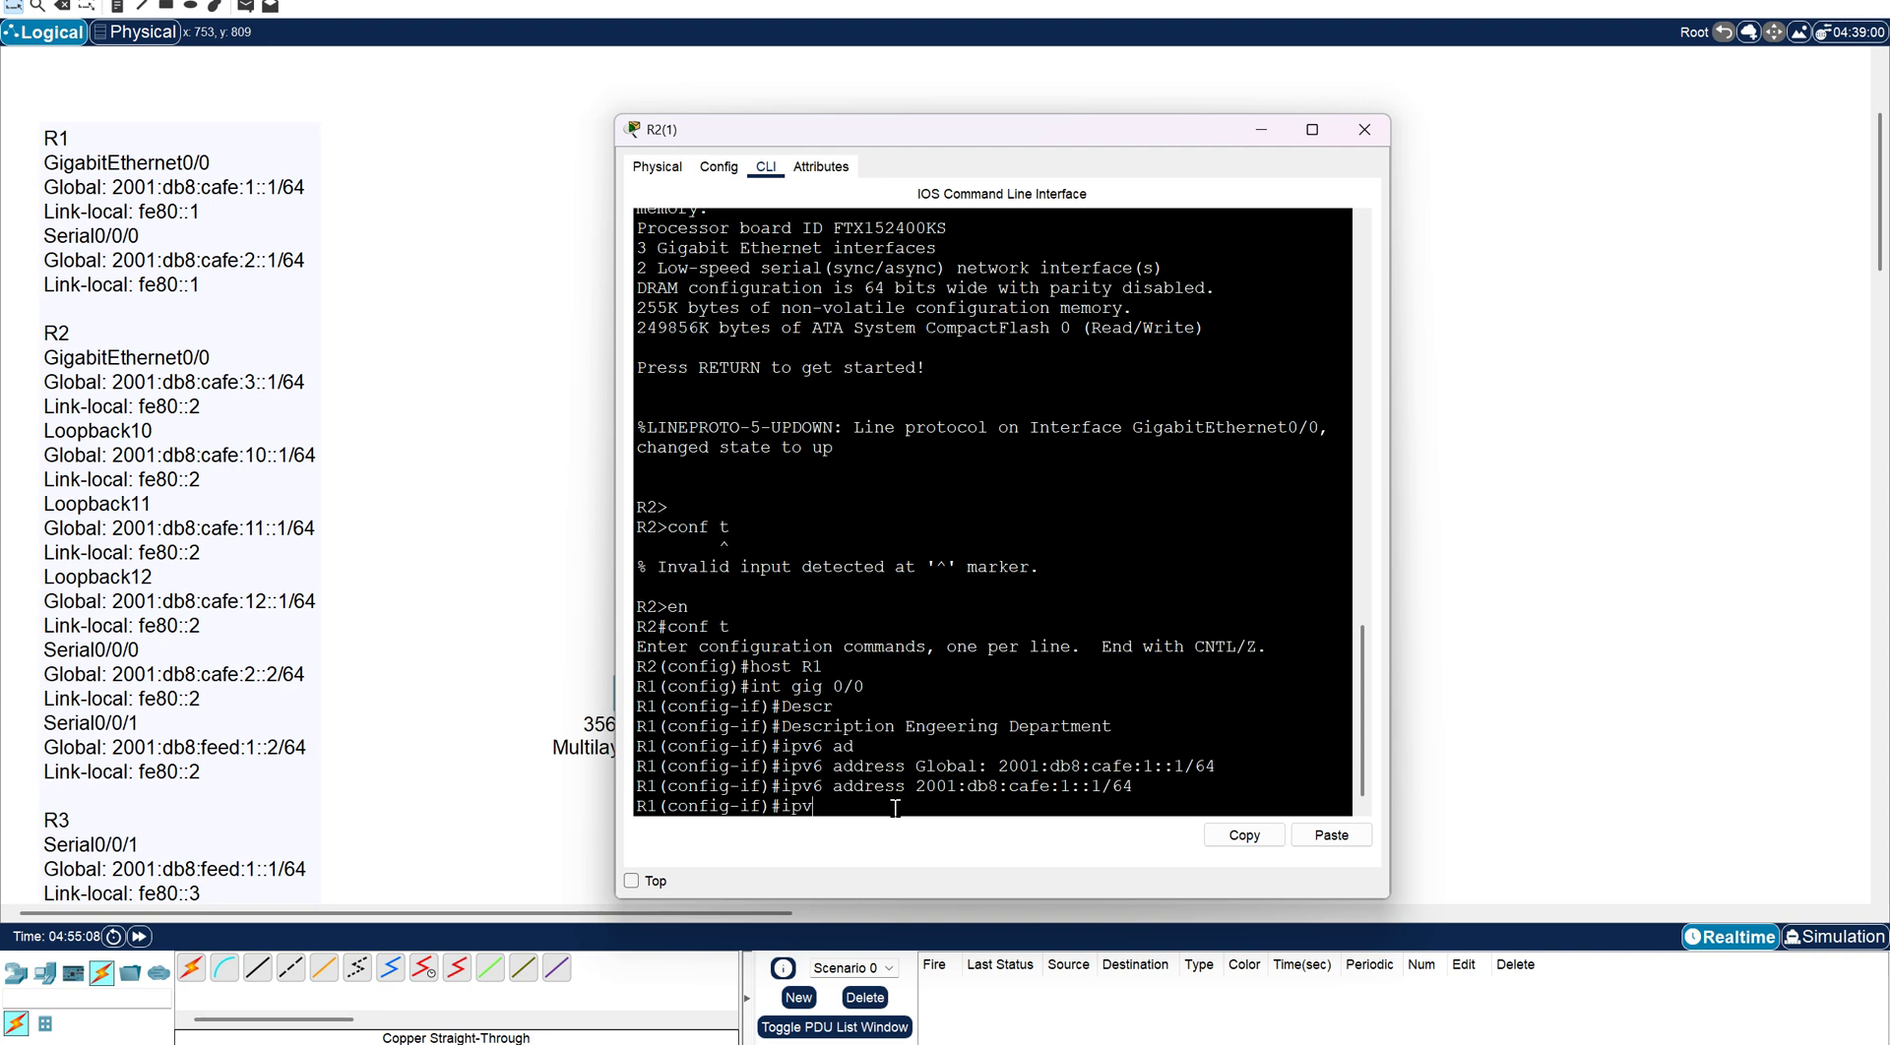
{"action": "type", "text": "6 ad"}
{"action": "key", "text": "Tab"}
{"action": "type", "text": "F"}
{"action": "key", "text": "BackSpace"}
{"action": "type", "text": "fe80::1 link"}
{"action": "key", "text": "Tab"}
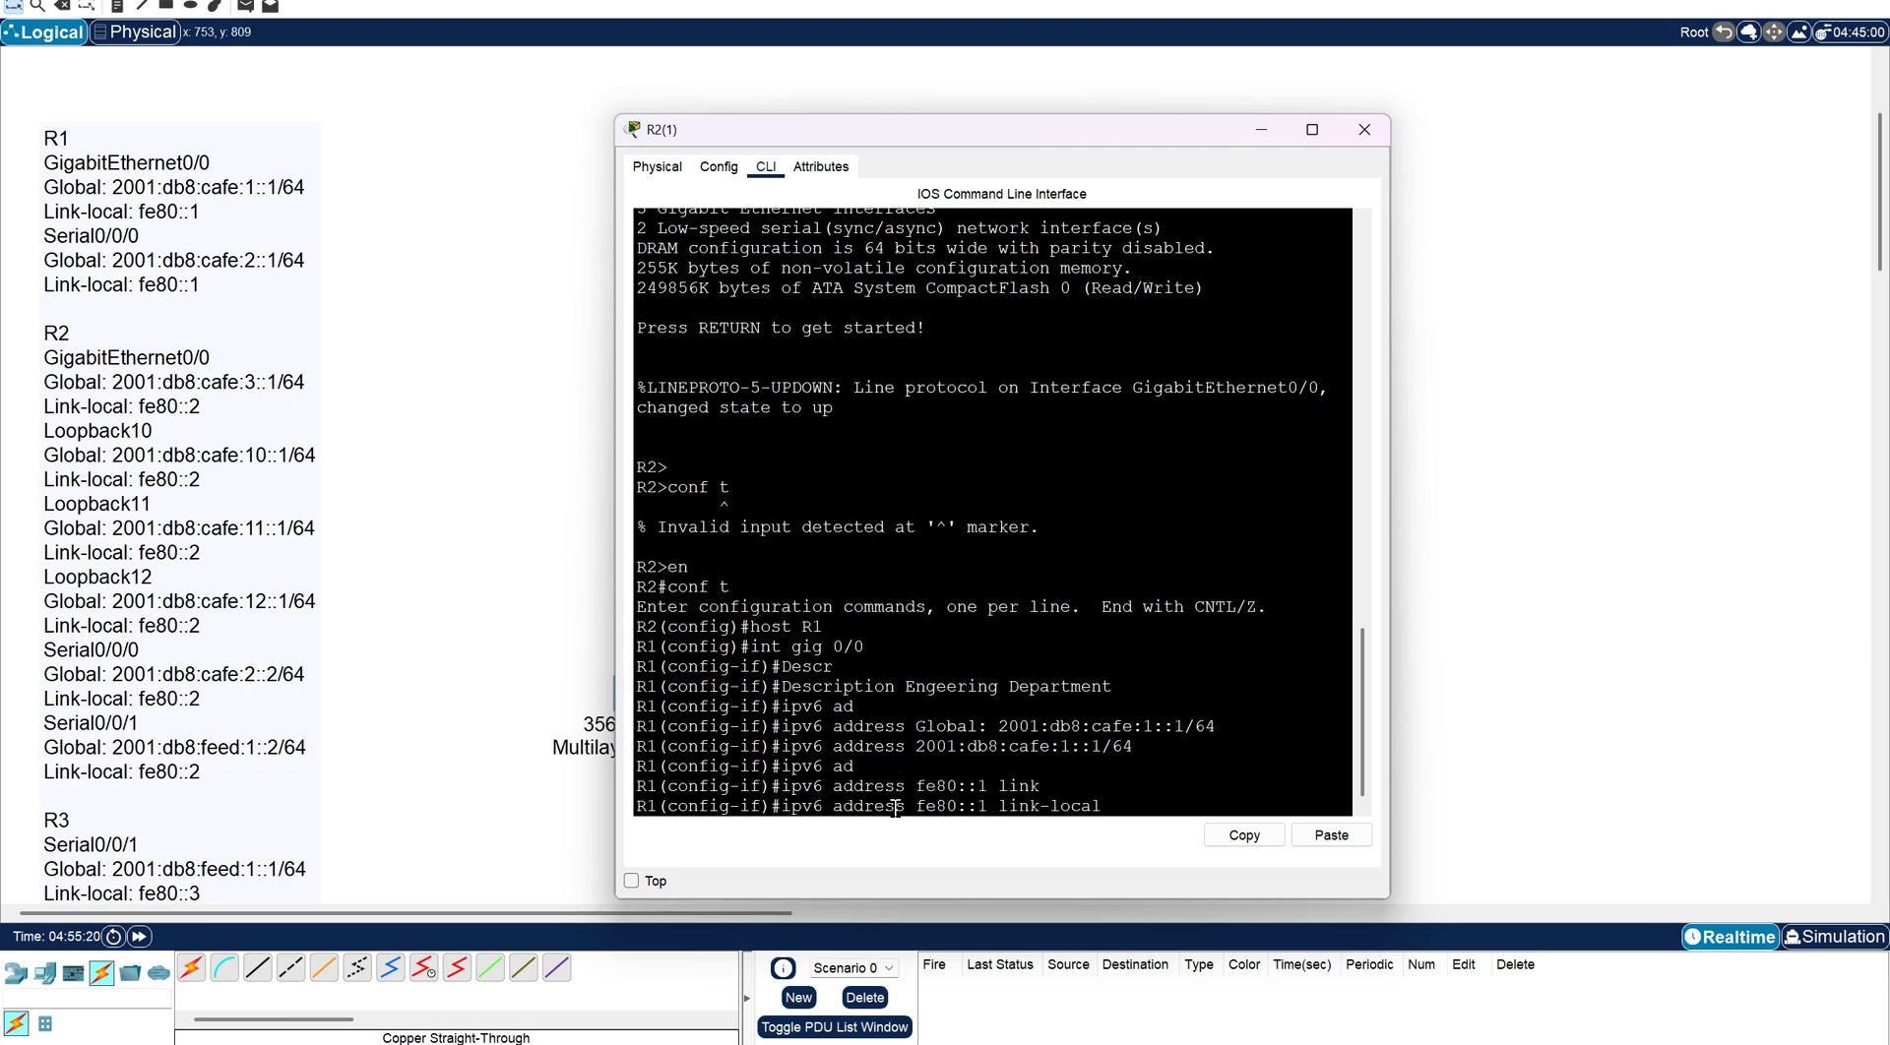
{"action": "key", "text": "Return"}
Add the description "Serial link to R2" to interface serial 0/3/0.
{"action": "type", "text": "int "}
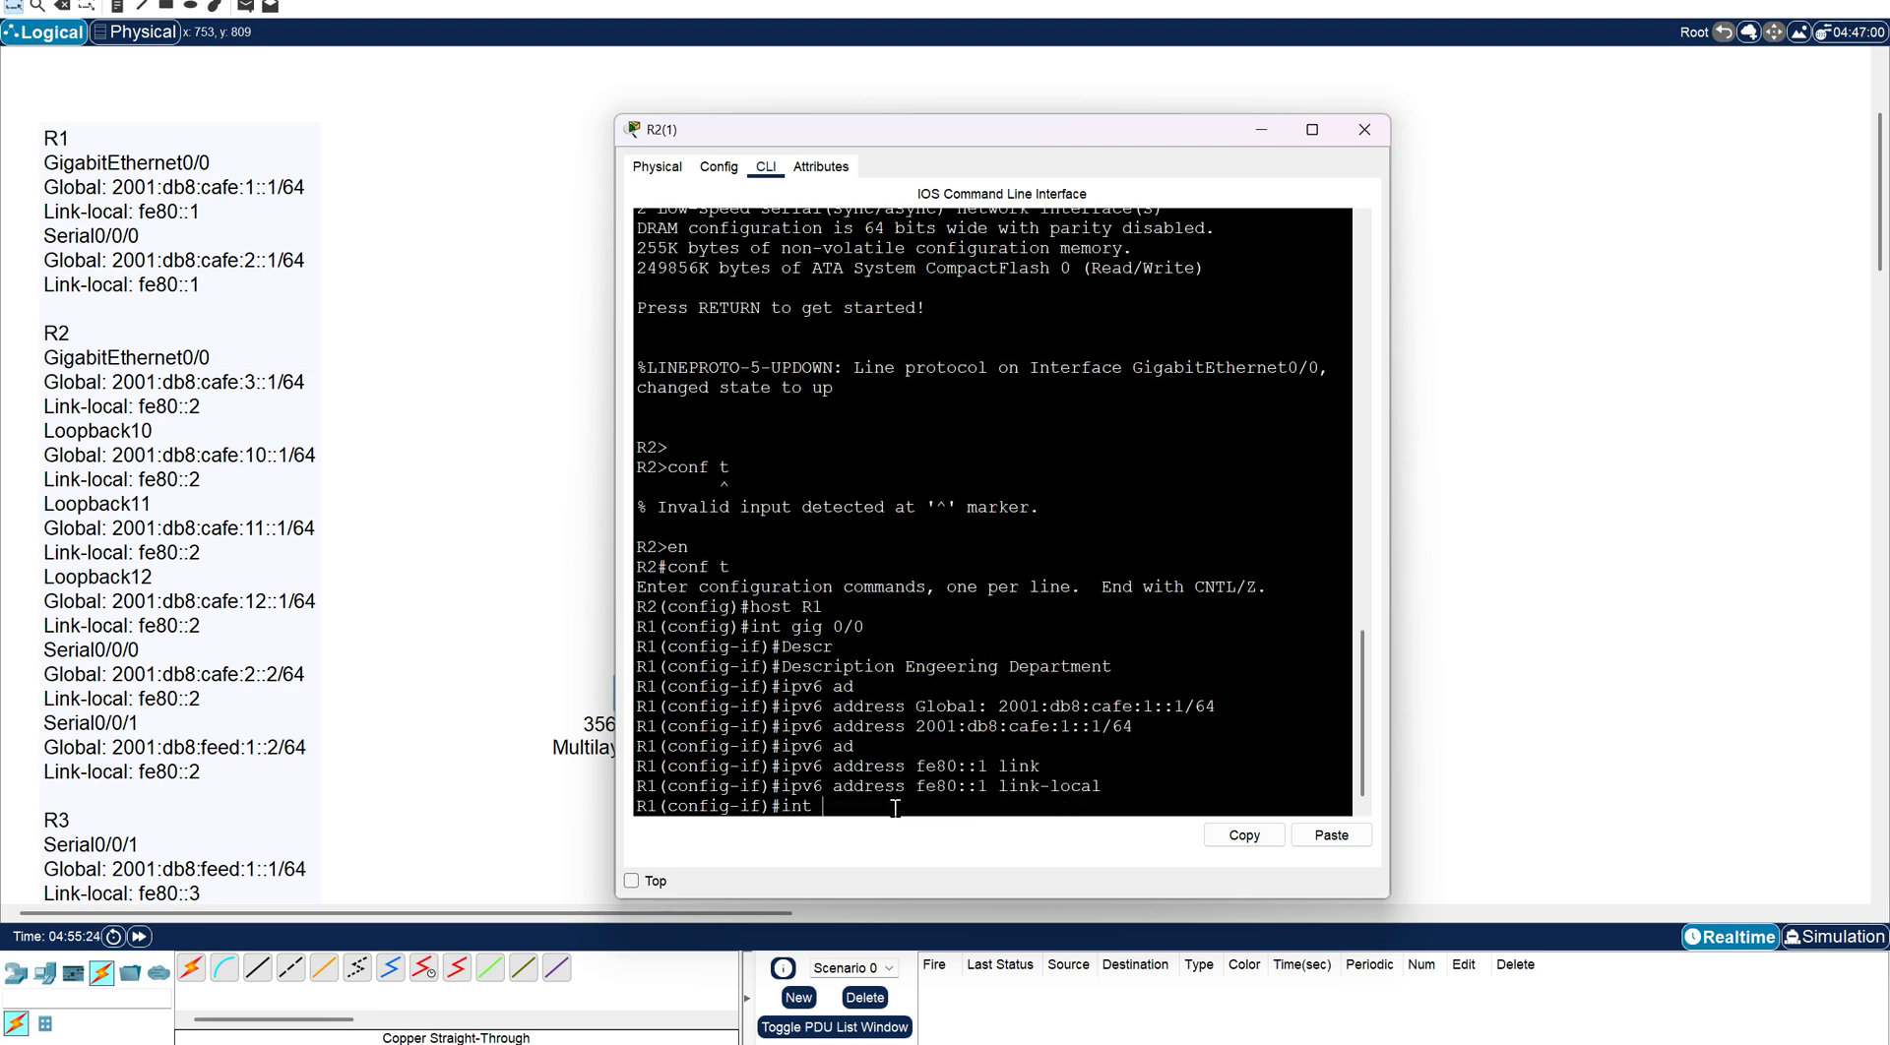
{"action": "type", "text": "ser 0/3/0"}
{"action": "key", "text": "Return"}
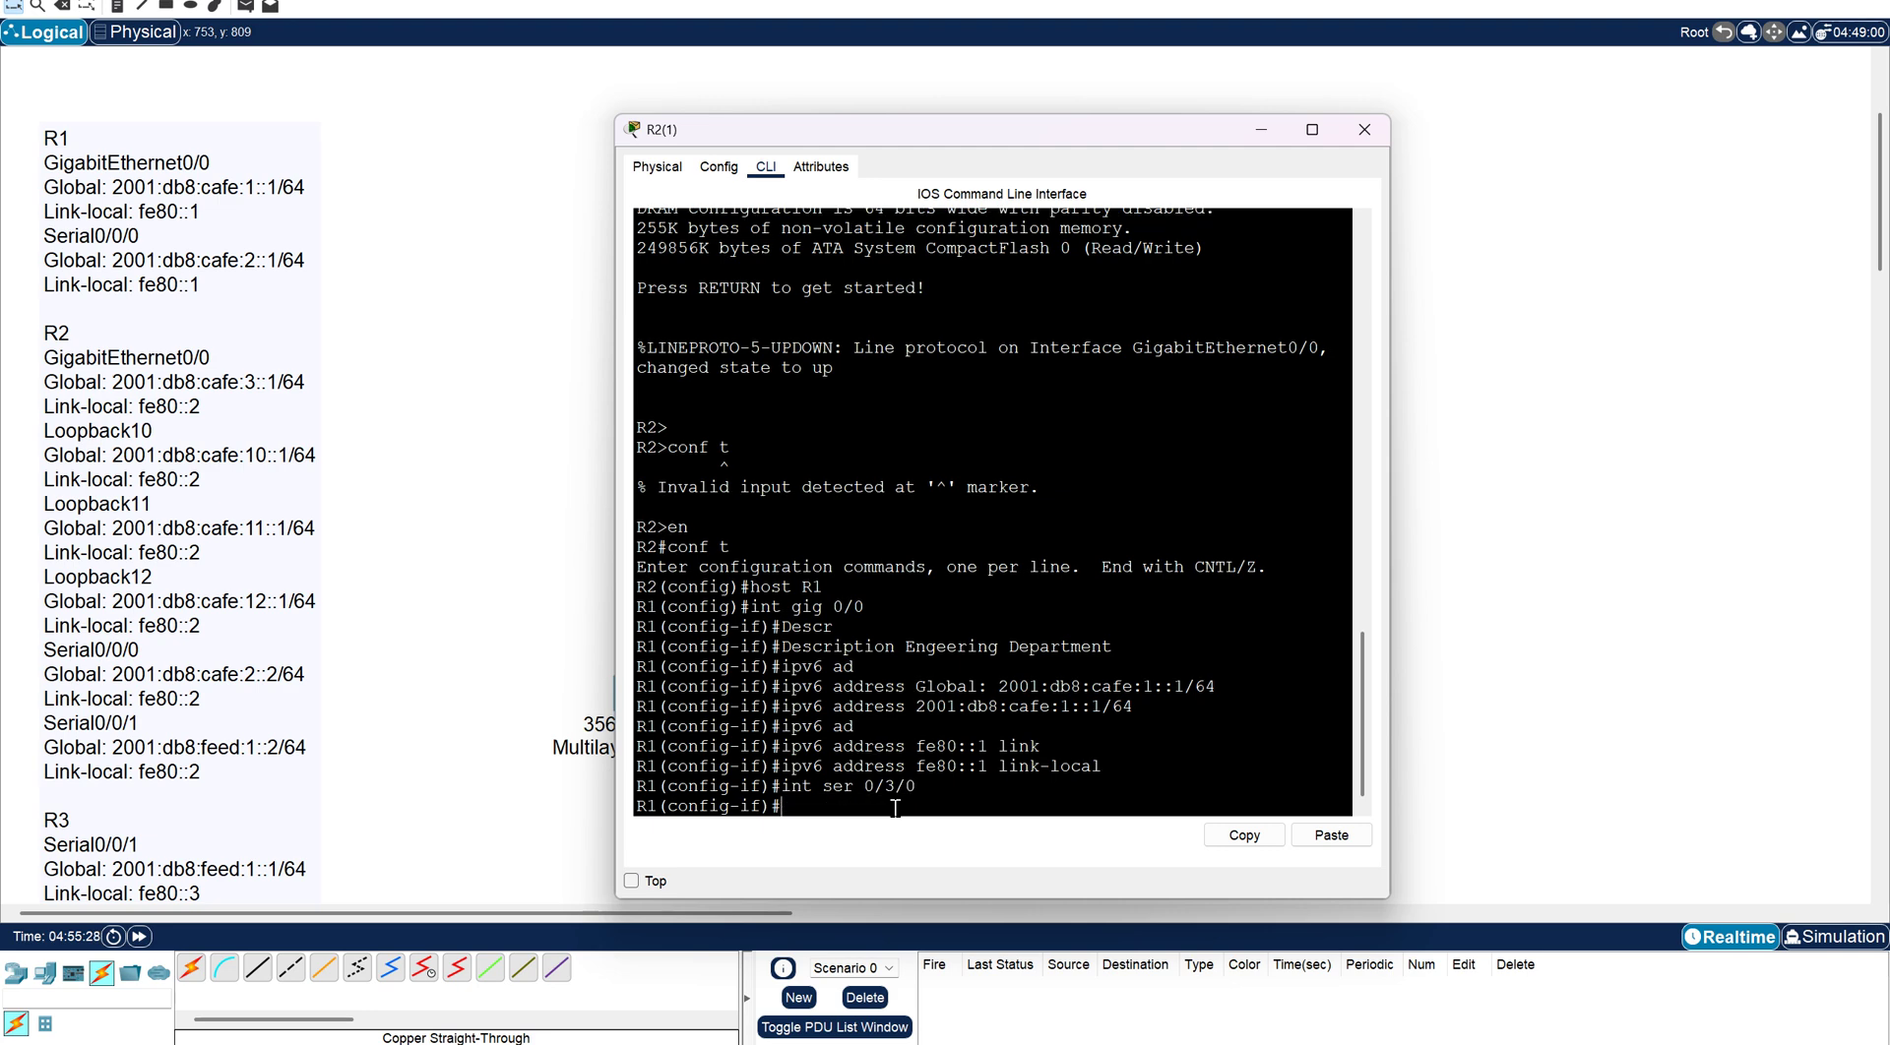
{"action": "type", "text": "Des"}
{"action": "key", "text": "Tab"}
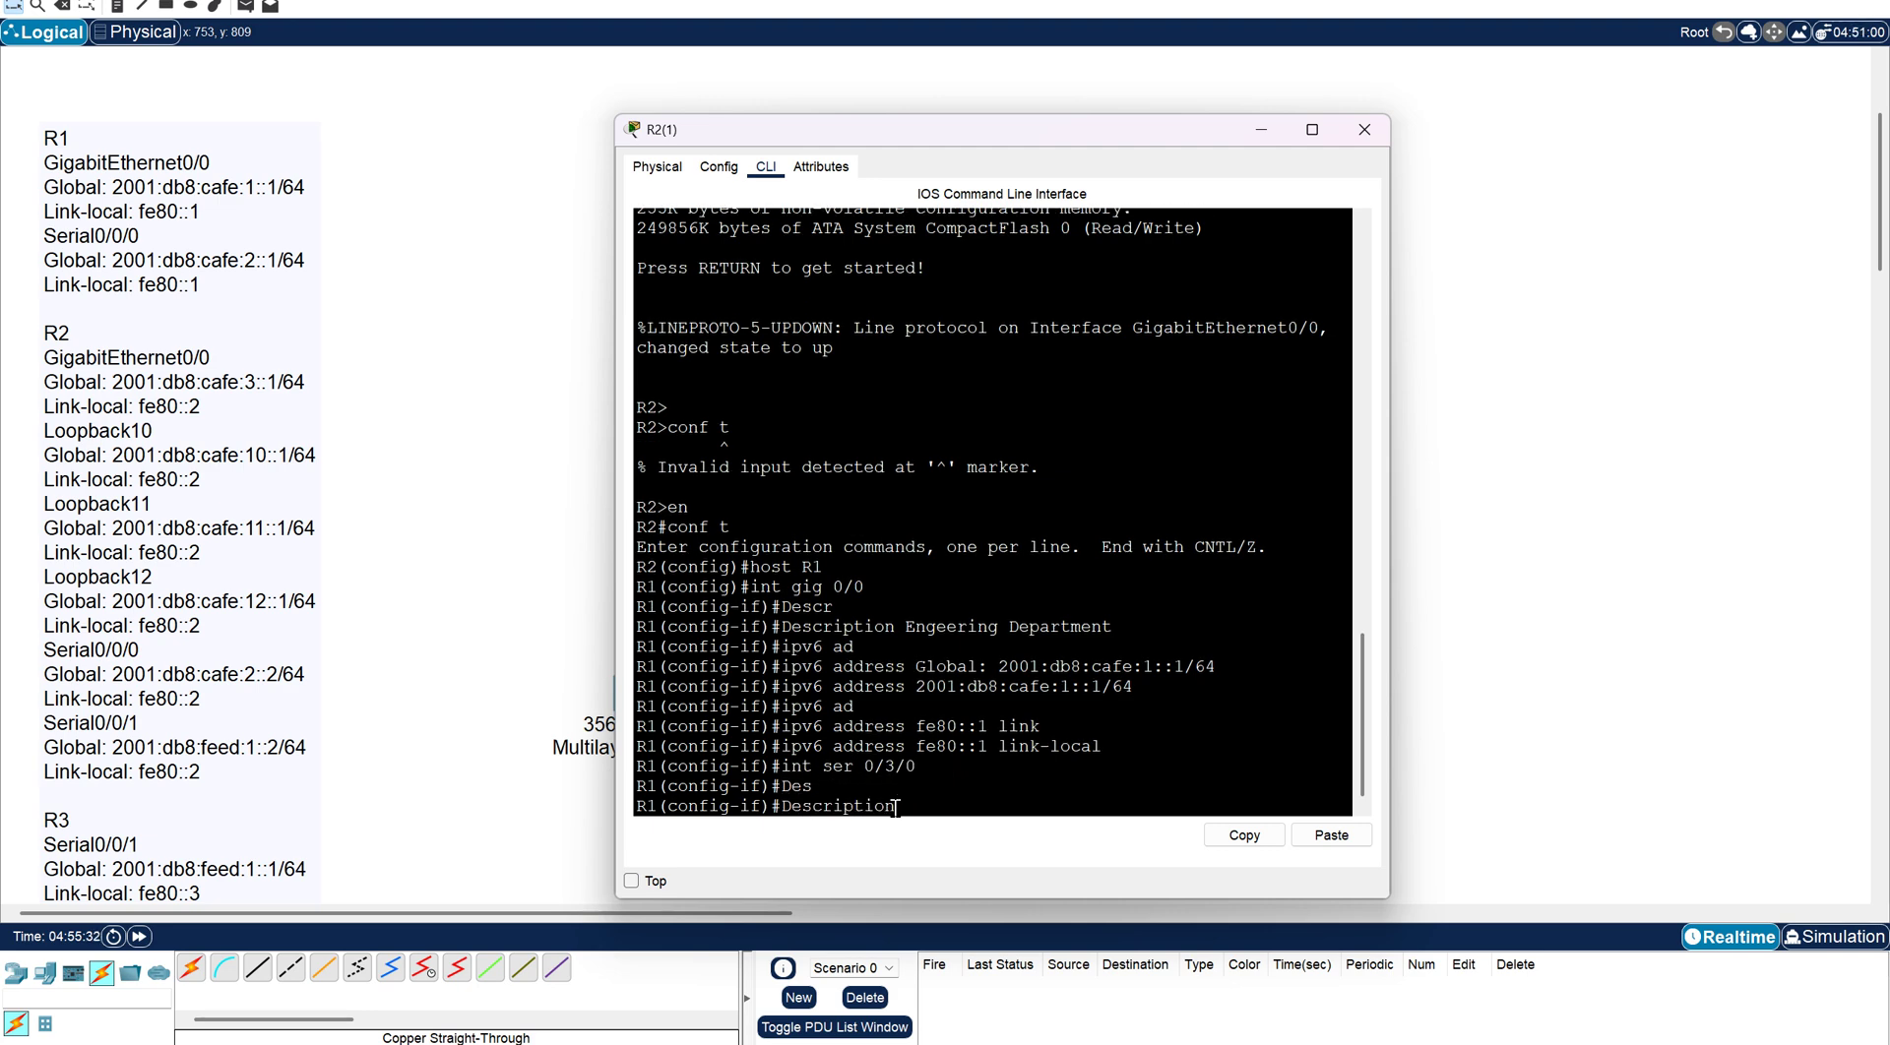
{"action": "type", "text": "Serial link to R2"}
{"action": "key", "text": "Return"}
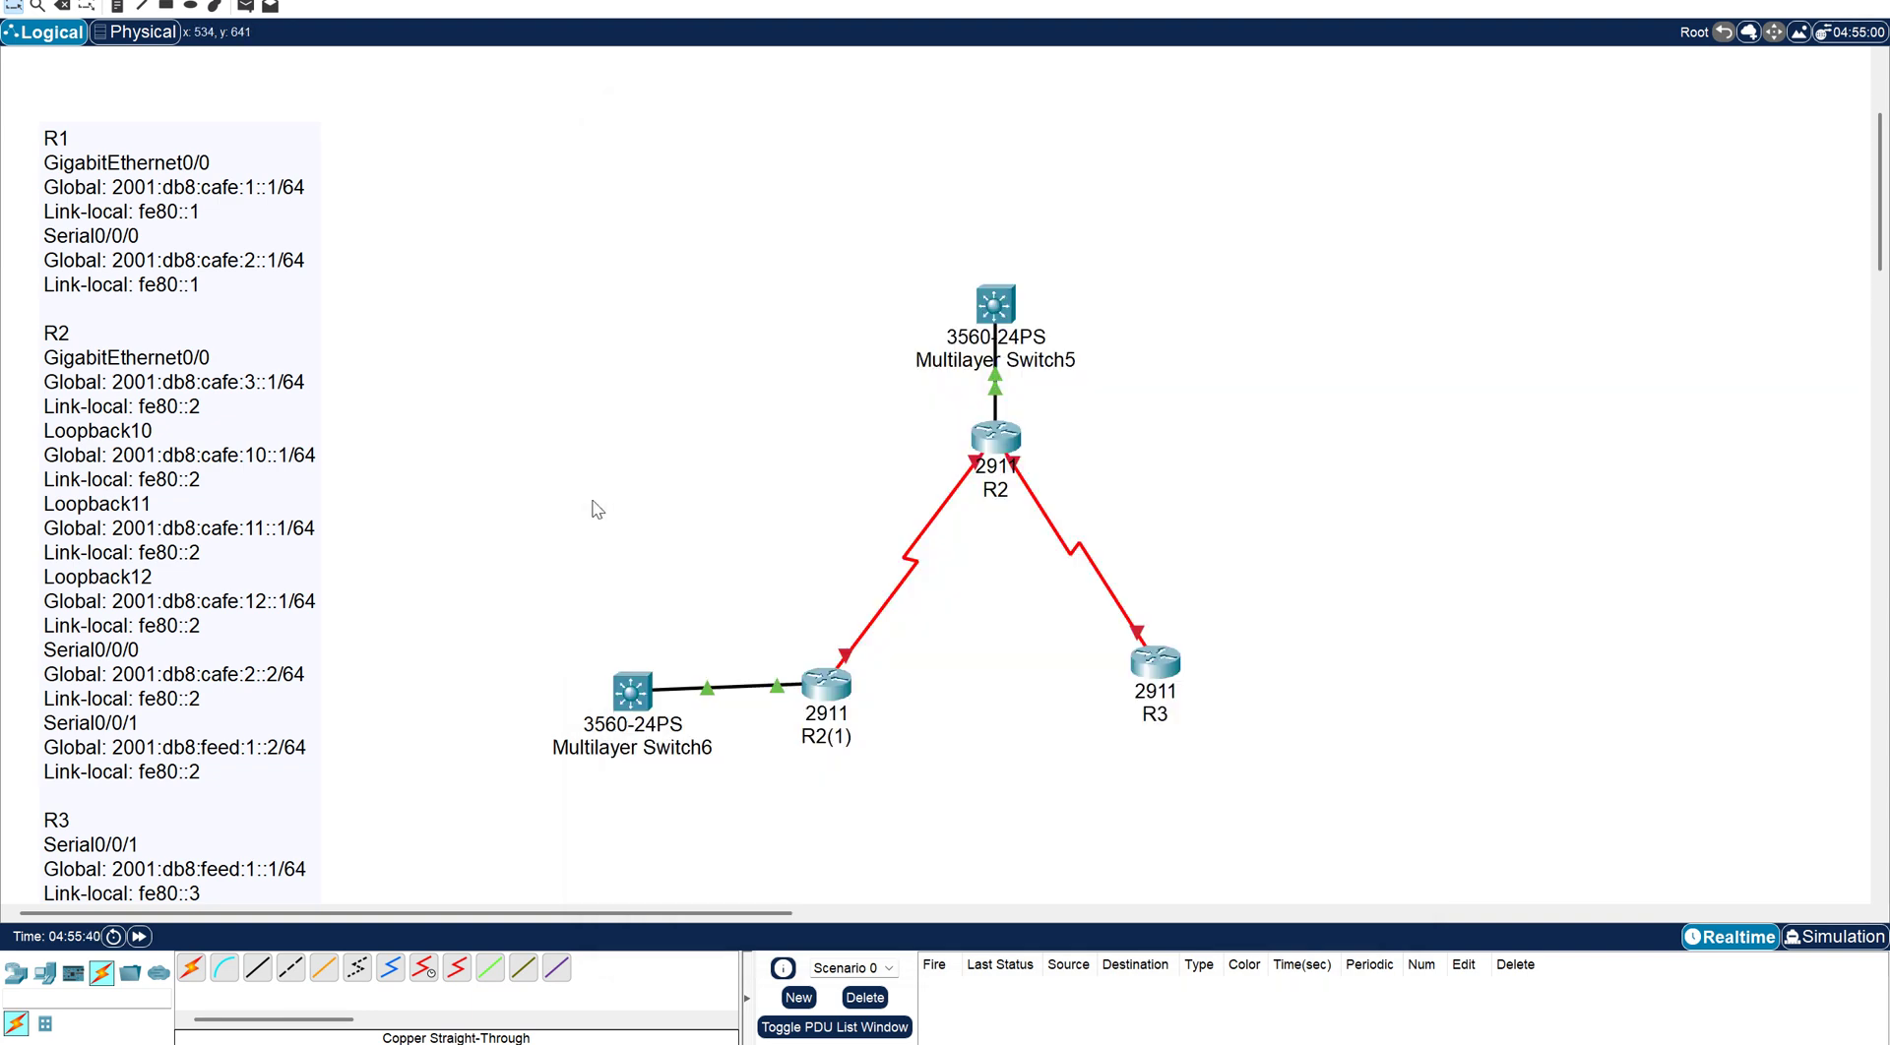
Rename the topology label of the router R2(1) to R1.
{"action": "left_click", "coordinate": [826, 736]}
{"action": "type", "text": "R1"}
{"action": "key", "text": "Return"}
Assign the IPv6 address 2001:db8:cafe:2::1/64, copied from the addressing note, to serial 0/3/0 on R1.
{"action": "left_click", "coordinate": [827, 683]}
{"action": "type", "text": "ipv6"}
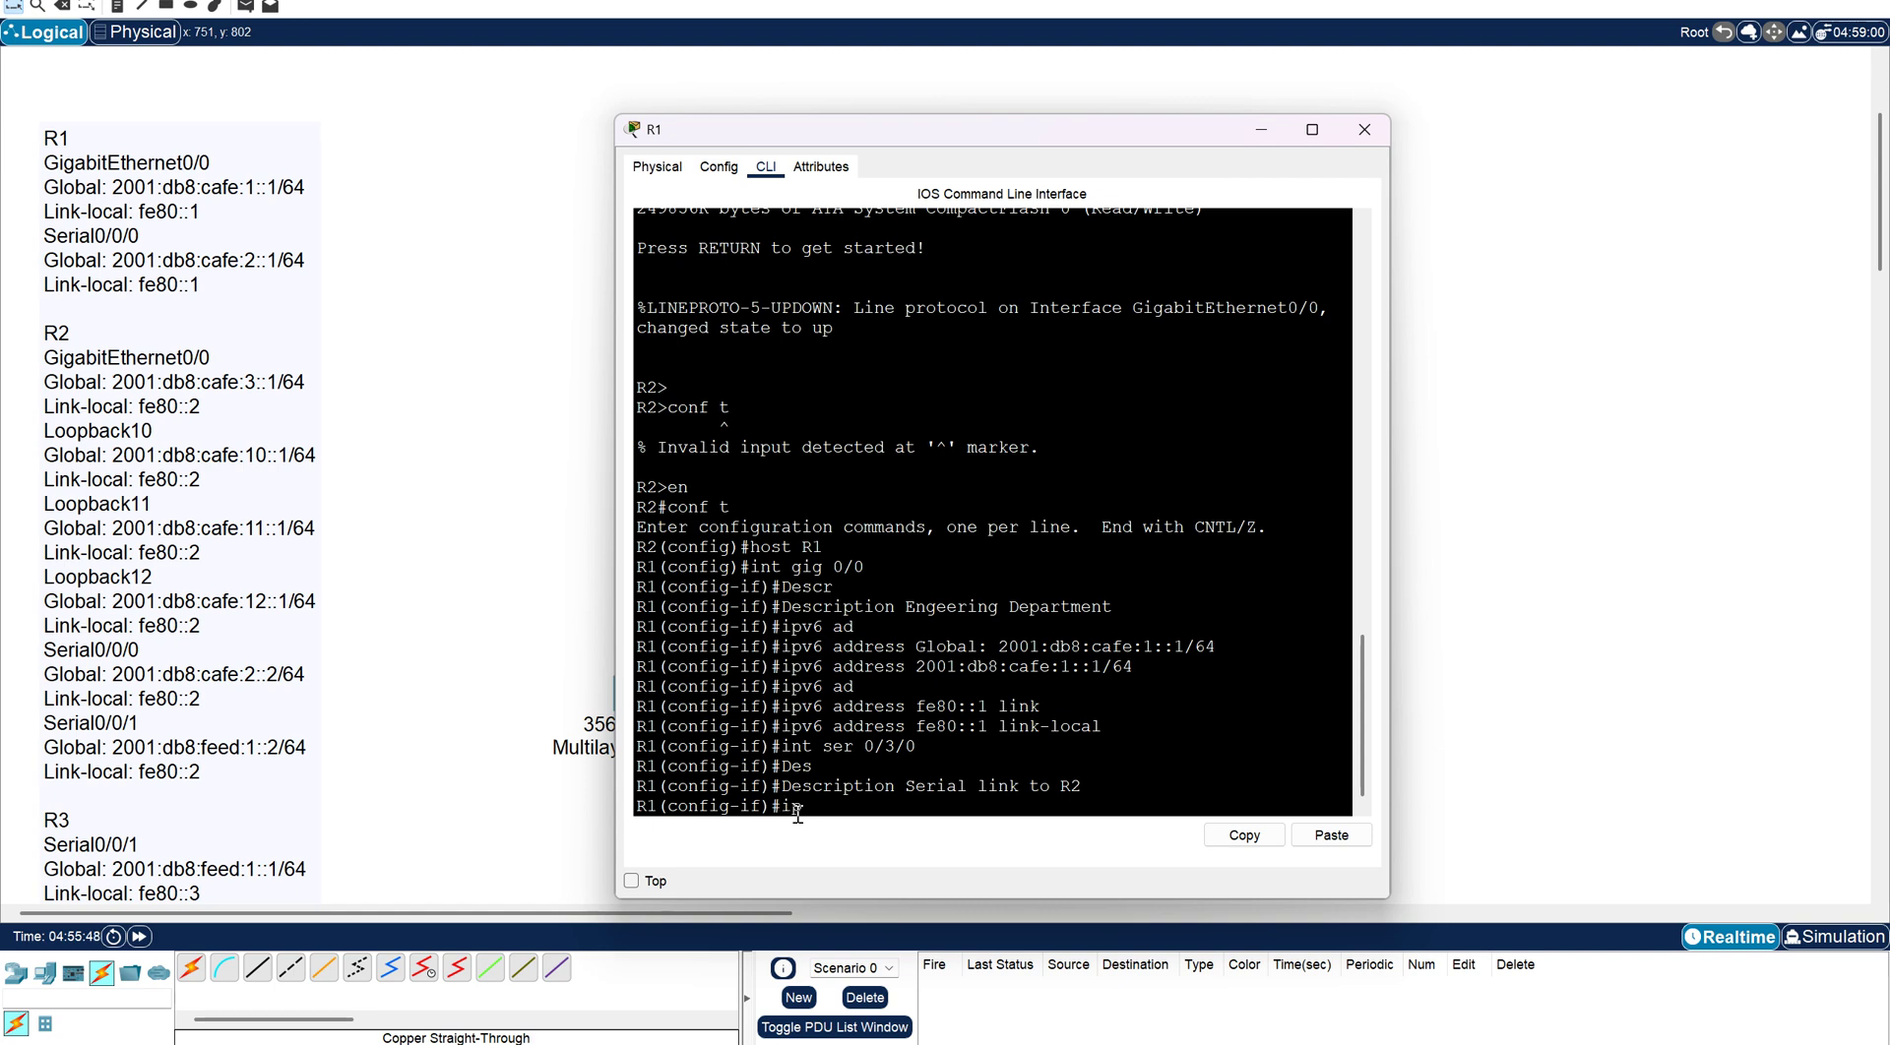
{"action": "key", "text": "Tab"}
{"action": "type", "text": "ad"}
{"action": "key", "text": "Tab"}
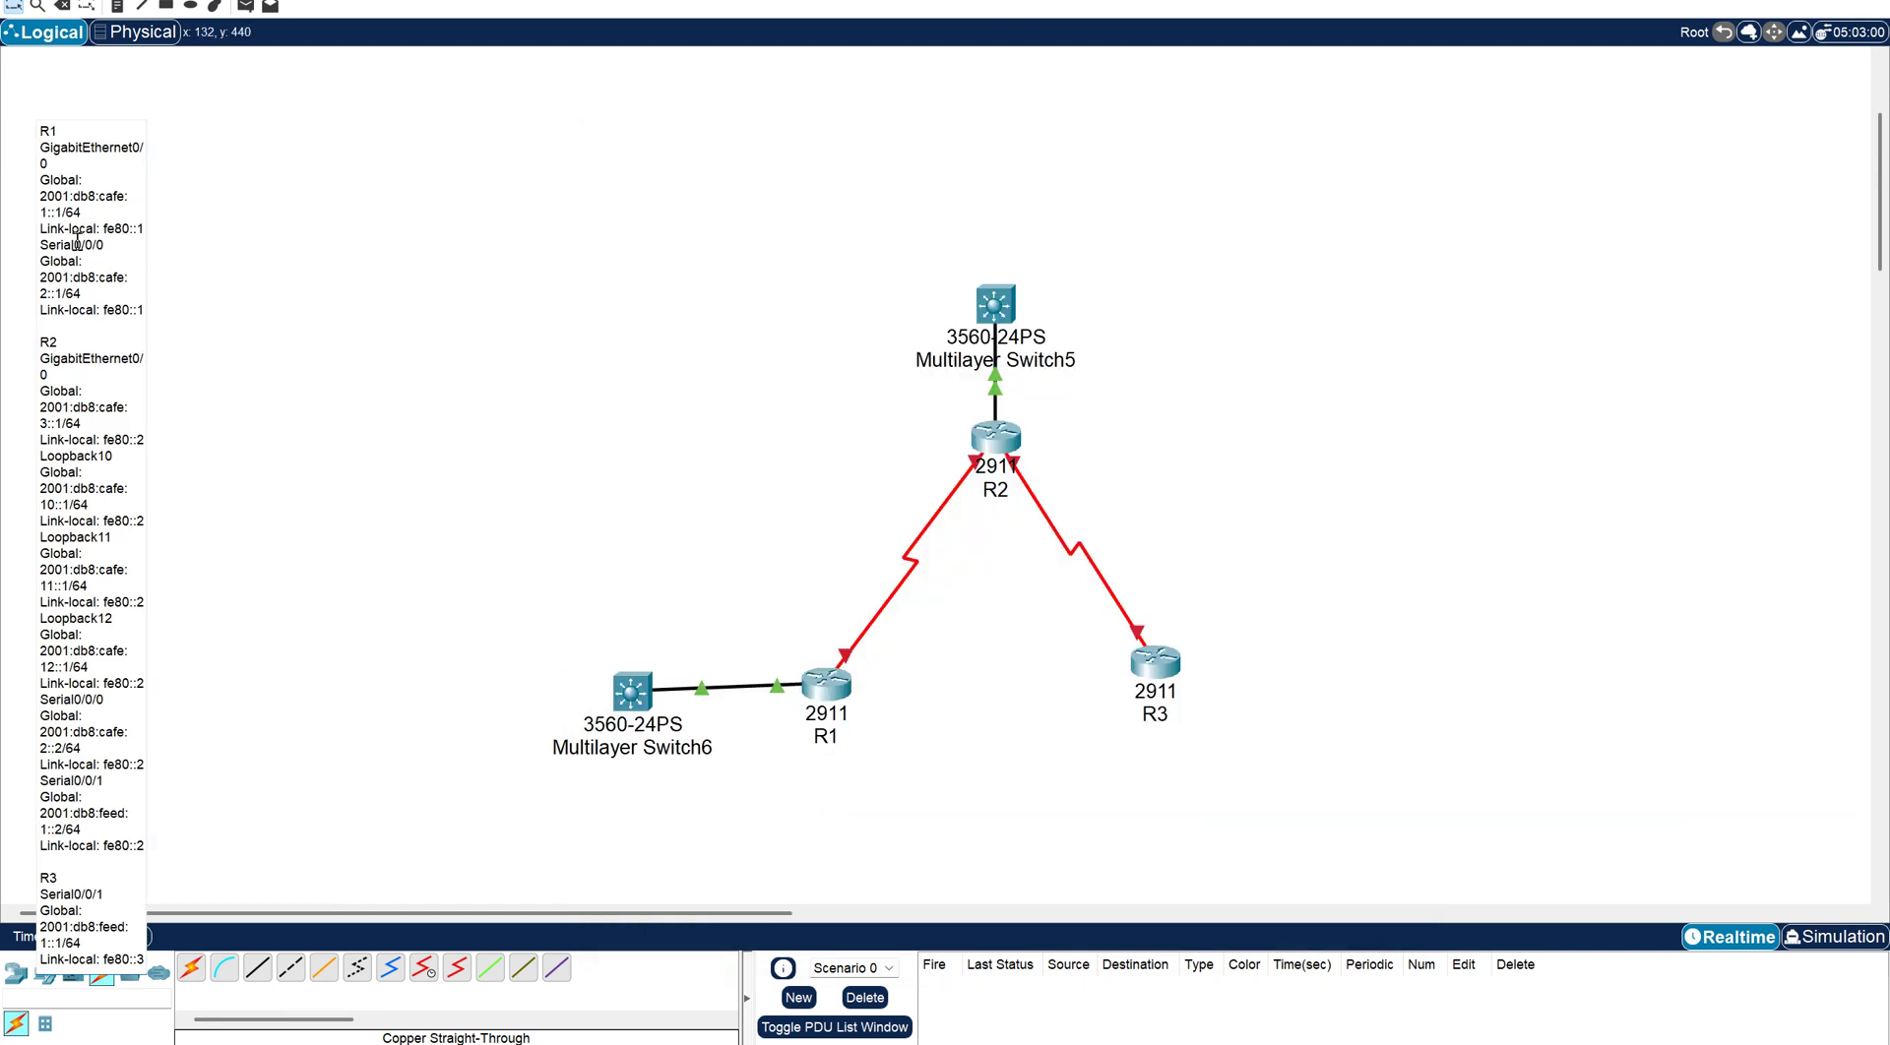
{"action": "left_click_drag", "start_coordinate": [39, 276], "coordinate": [93, 292]}
{"action": "key", "text": "ctrl+c"}
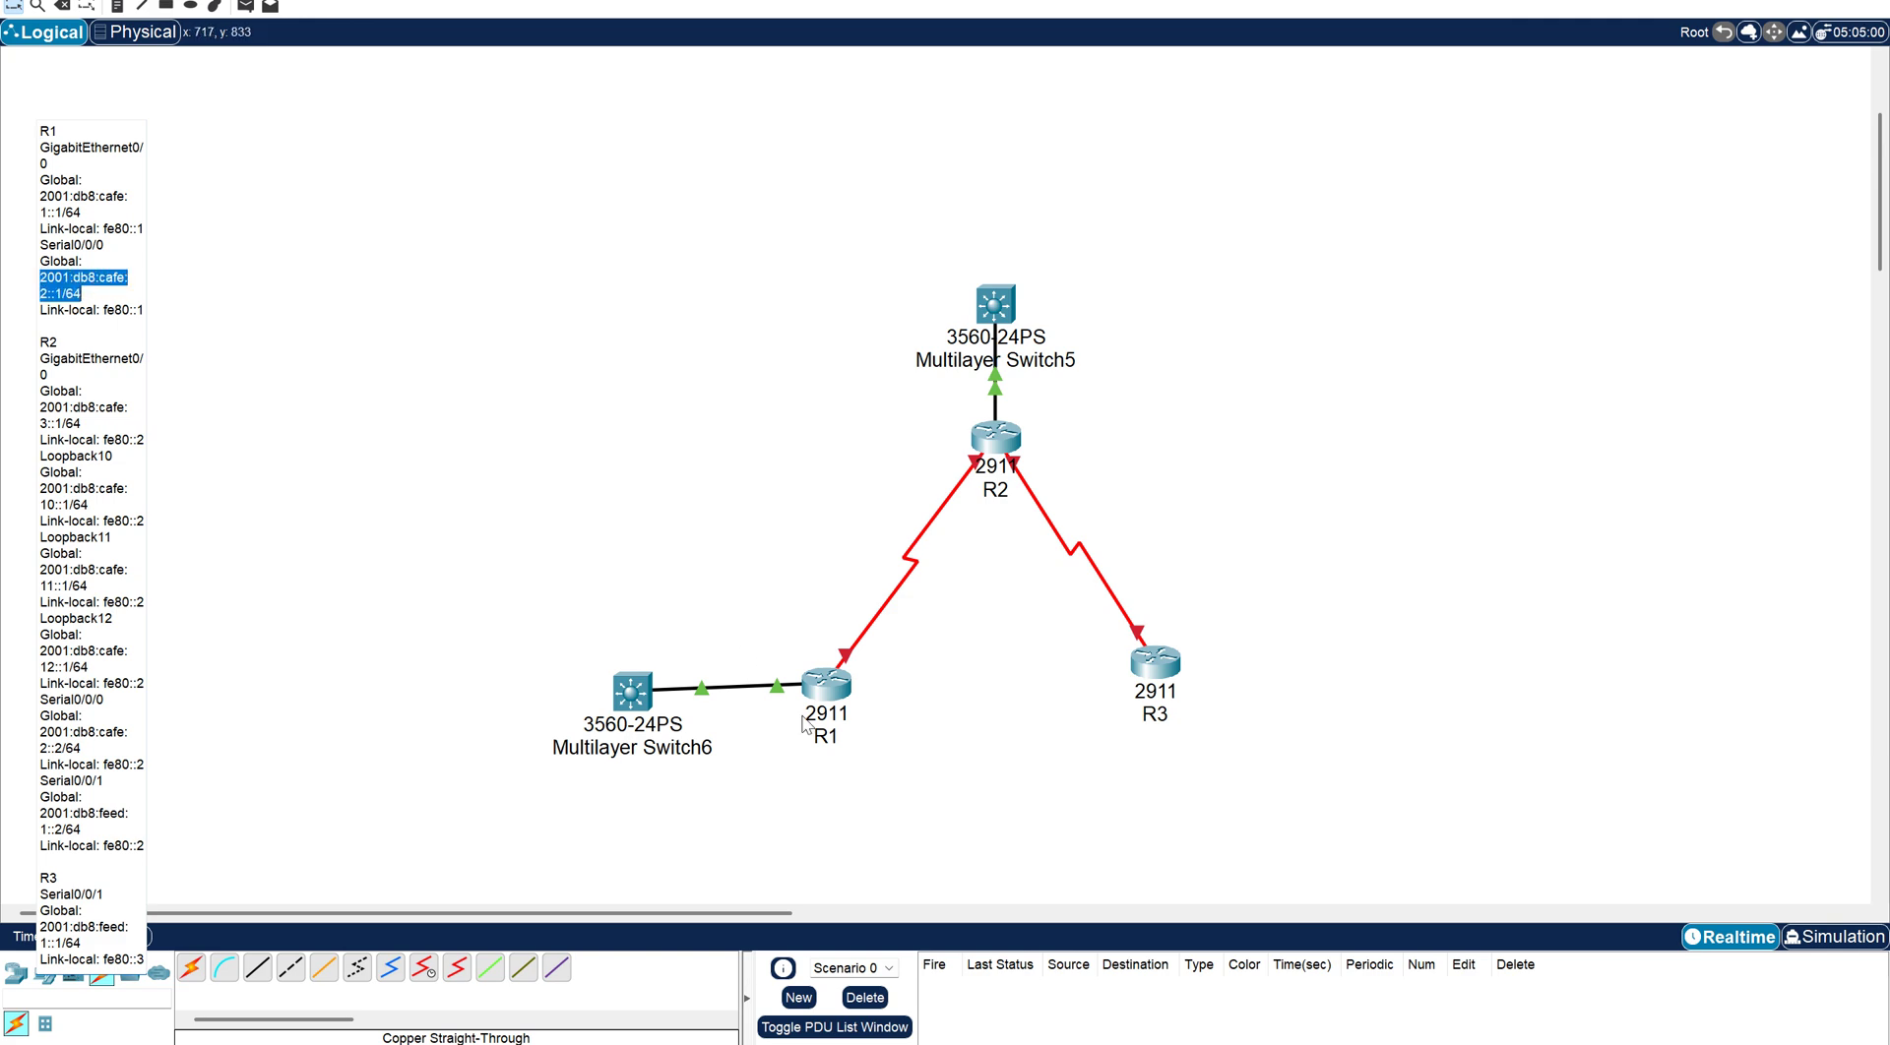
{"action": "left_click", "coordinate": [823, 690]}
{"action": "left_click", "coordinate": [1331, 835]}
{"action": "key", "text": "Return"}
Assign the link-local IPv6 address fe80::1 to serial 0/3/0 on R1.
{"action": "type", "text": "ipv6"}
{"action": "key", "text": "Tab"}
{"action": "type", "text": "ad"}
{"action": "key", "text": "Tab"}
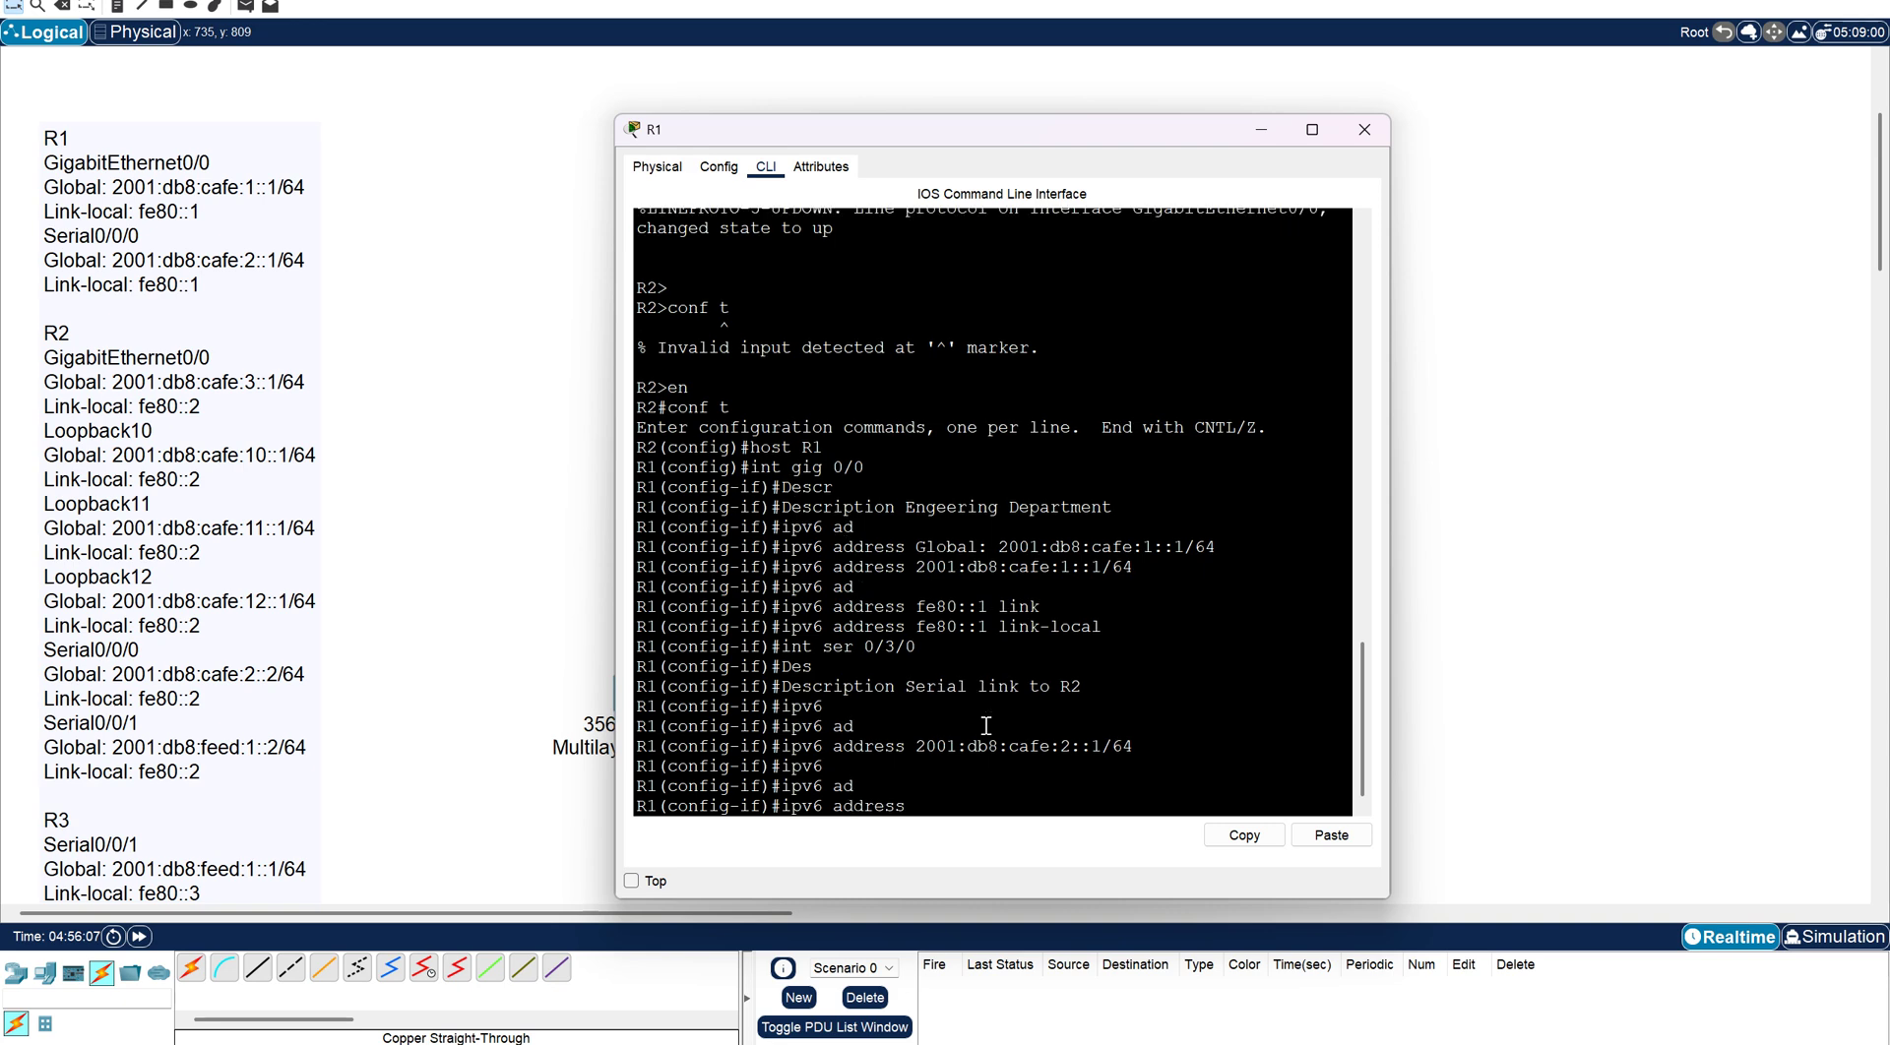
{"action": "type", "text": "fe80::1 lin"}
{"action": "key", "text": "Tab"}
{"action": "key", "text": "Return"}
Try to set the clock rate of R1's serial 0/3/0 to 6400.
{"action": "type", "text": "no sh"}
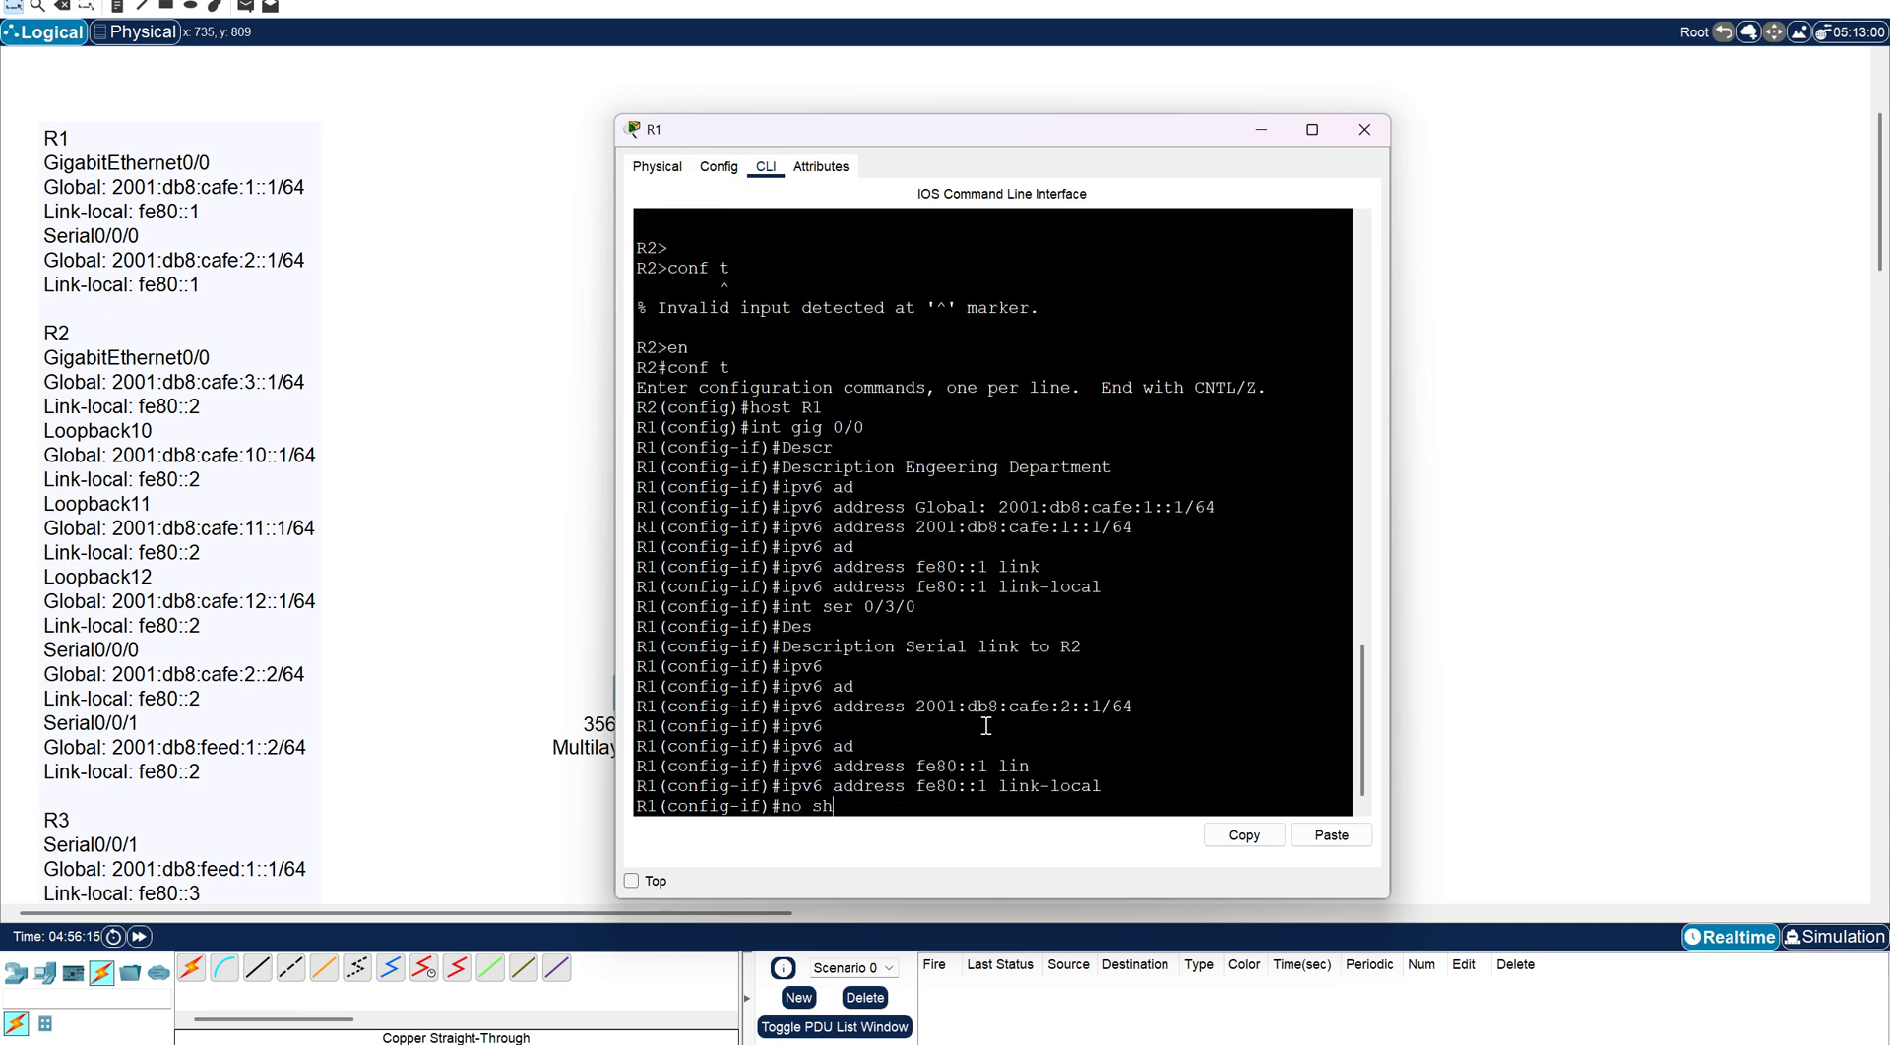
{"action": "key", "text": "BackSpace"}
{"action": "key", "text": "BackSpace"}
{"action": "key", "text": "BackSpace"}
{"action": "key", "text": "BackSpace"}
{"action": "key", "text": "BackSpace"}
{"action": "type", "text": "cloc"}
{"action": "key", "text": "Tab"}
{"action": "type", "text": "ra"}
{"action": "key", "text": "Tab"}
{"action": "type", "text": "7"}
{"action": "key", "text": "BackSpace"}
{"action": "type", "text": "6400"}
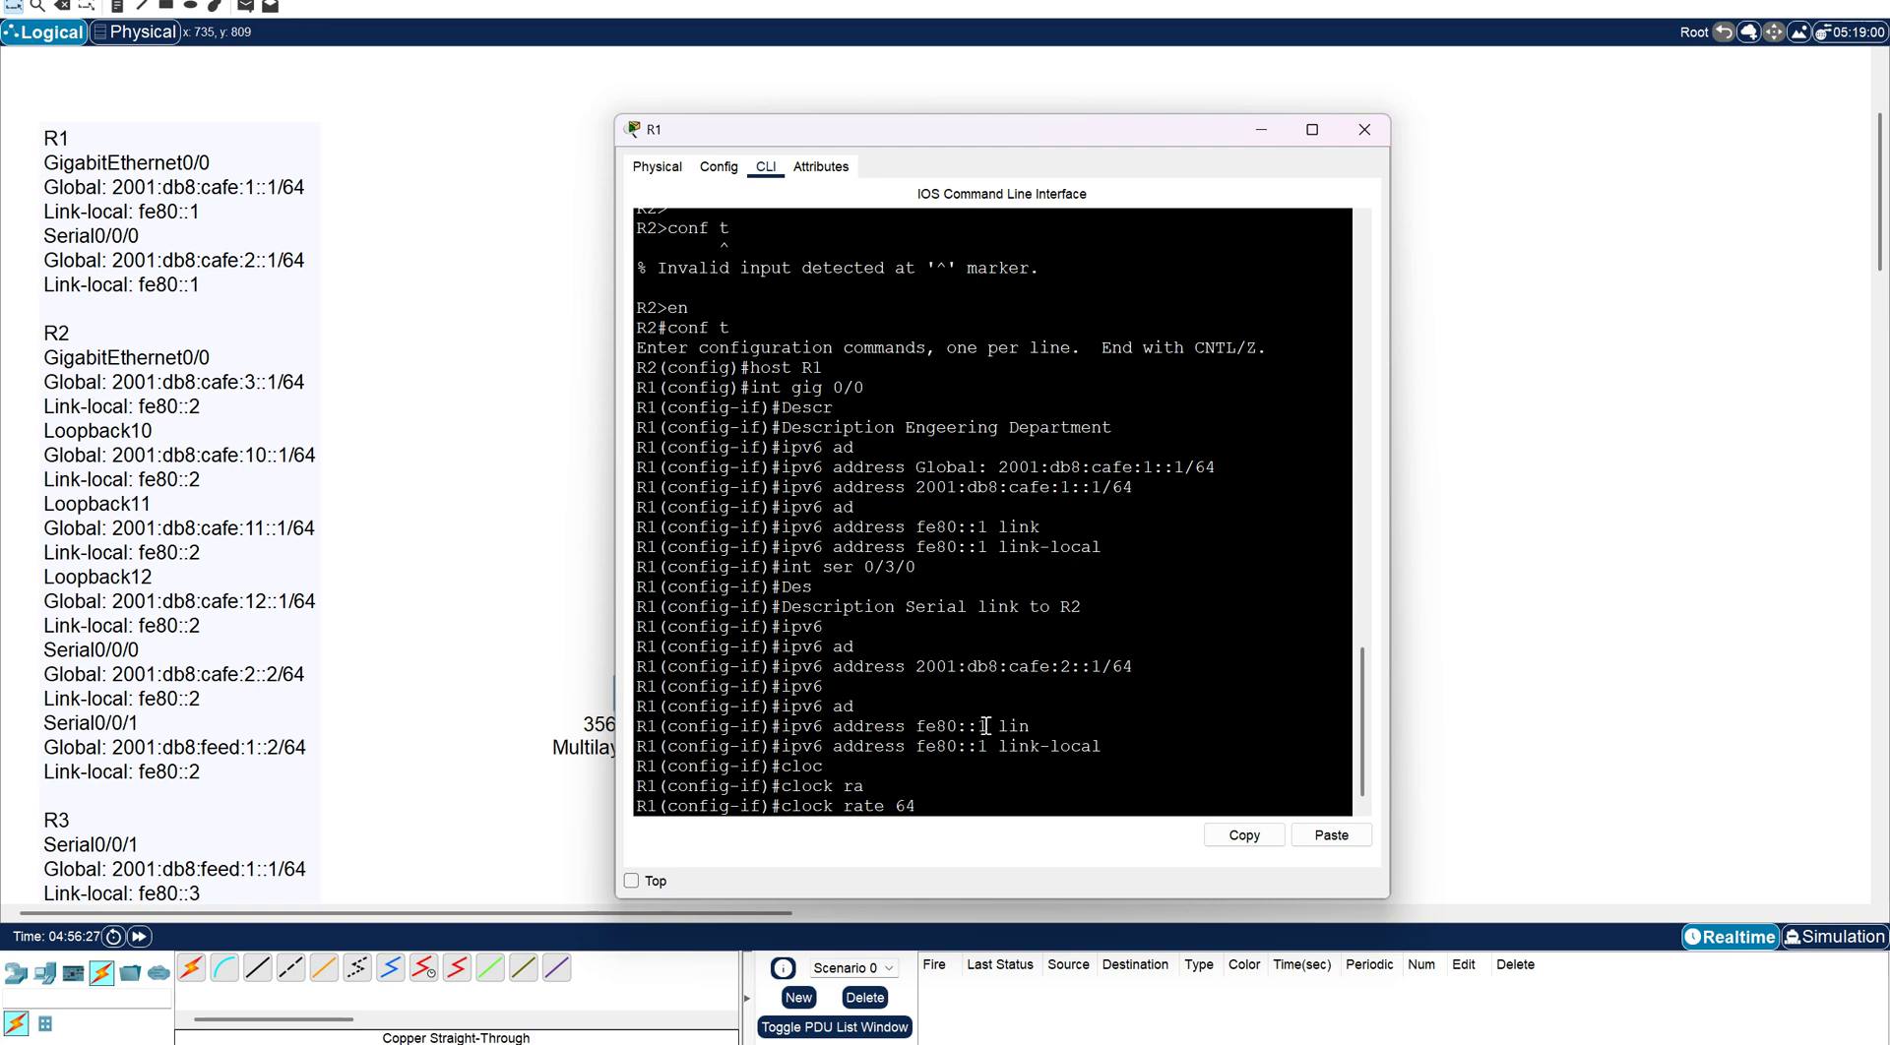
{"action": "key", "text": "Return"}
Enable serial 0/3/0 on R1 and leave its interface configuration.
{"action": "type", "text": "no s"}
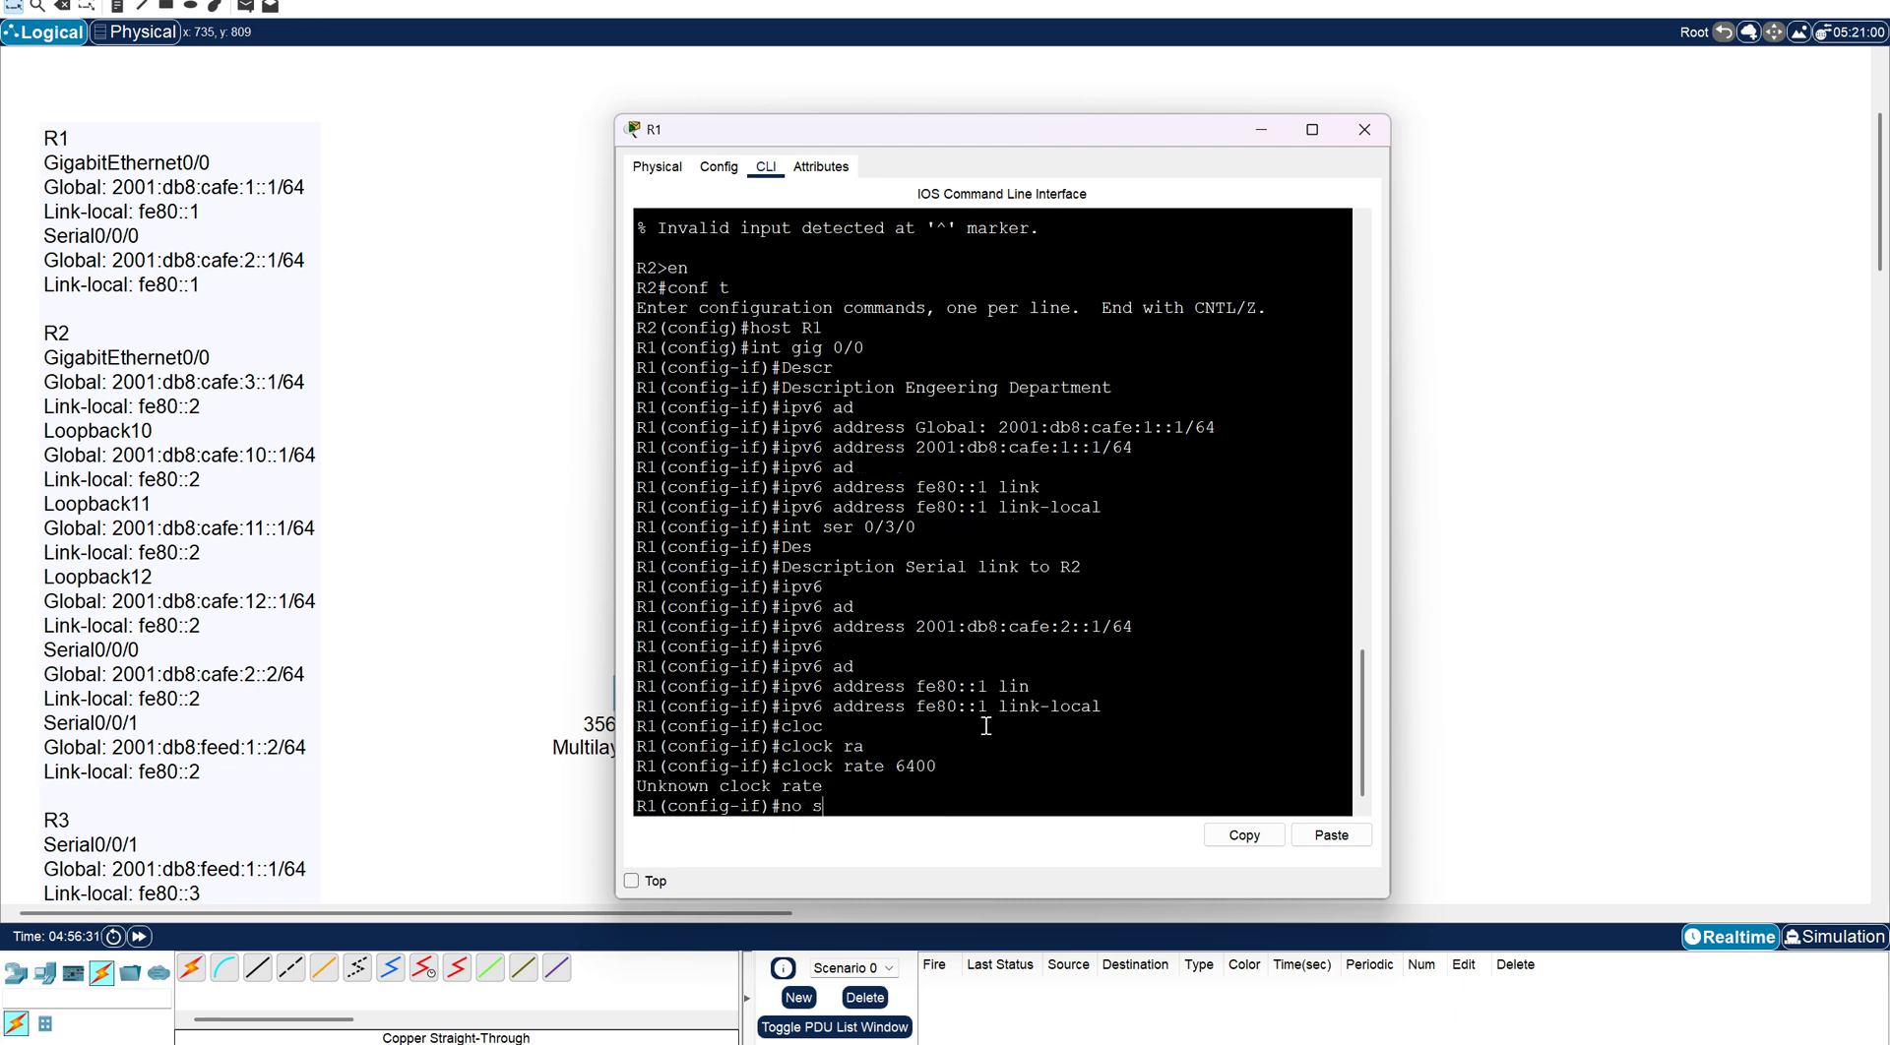
{"action": "type", "text": "h"}
{"action": "key", "text": "Return"}
{"action": "type", "text": "exit"}
{"action": "key", "text": "Return"}
Enable GigabitEthernet 0/0 on R1 and return to global configuration mode.
{"action": "type", "text": "int gig 0/0"}
{"action": "key", "text": "Return"}
{"action": "type", "text": "no"}
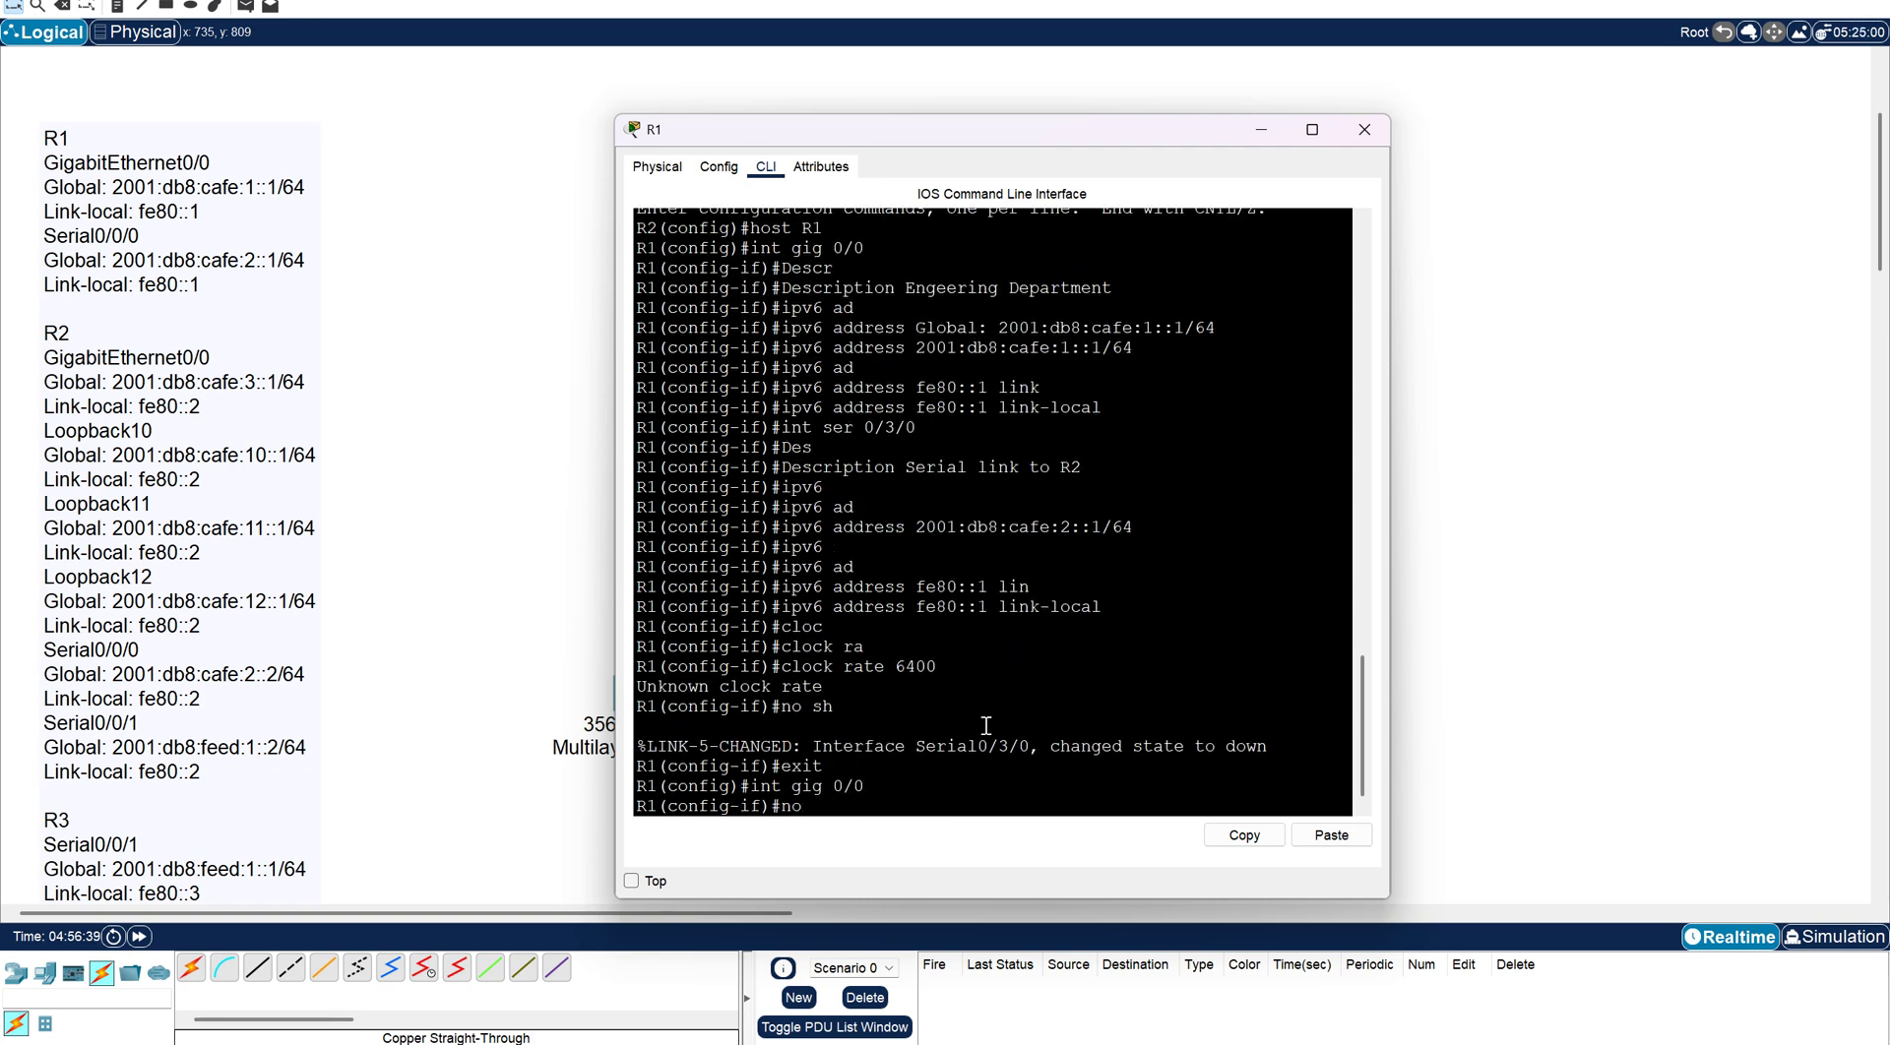
{"action": "type", "text": " sh"}
{"action": "key", "text": "Return"}
{"action": "type", "text": "exit"}
{"action": "key", "text": "Return"}
Display R1's brief IP interface summary and its running configuration, then close its console.
{"action": "type", "text": "do show ip it"}
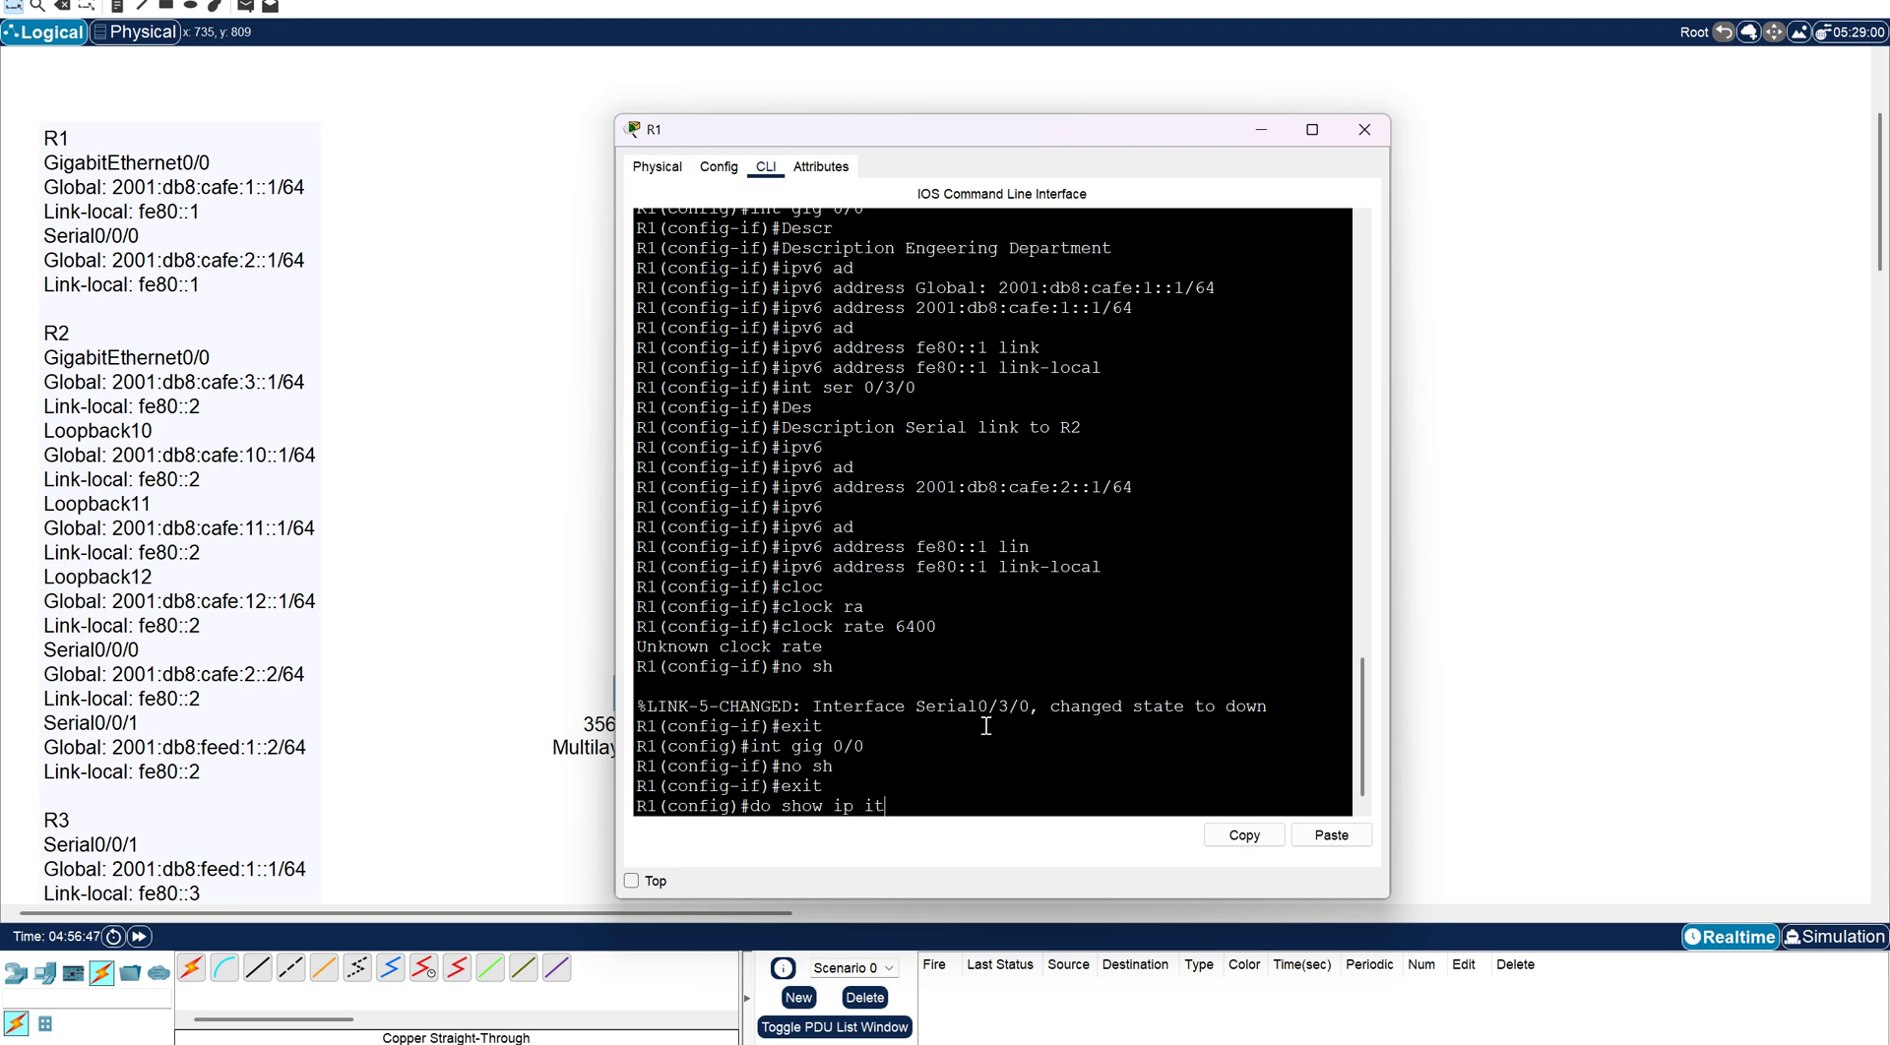
{"action": "key", "text": "BackSpace"}
{"action": "type", "text": "nt br"}
{"action": "key", "text": "Return"}
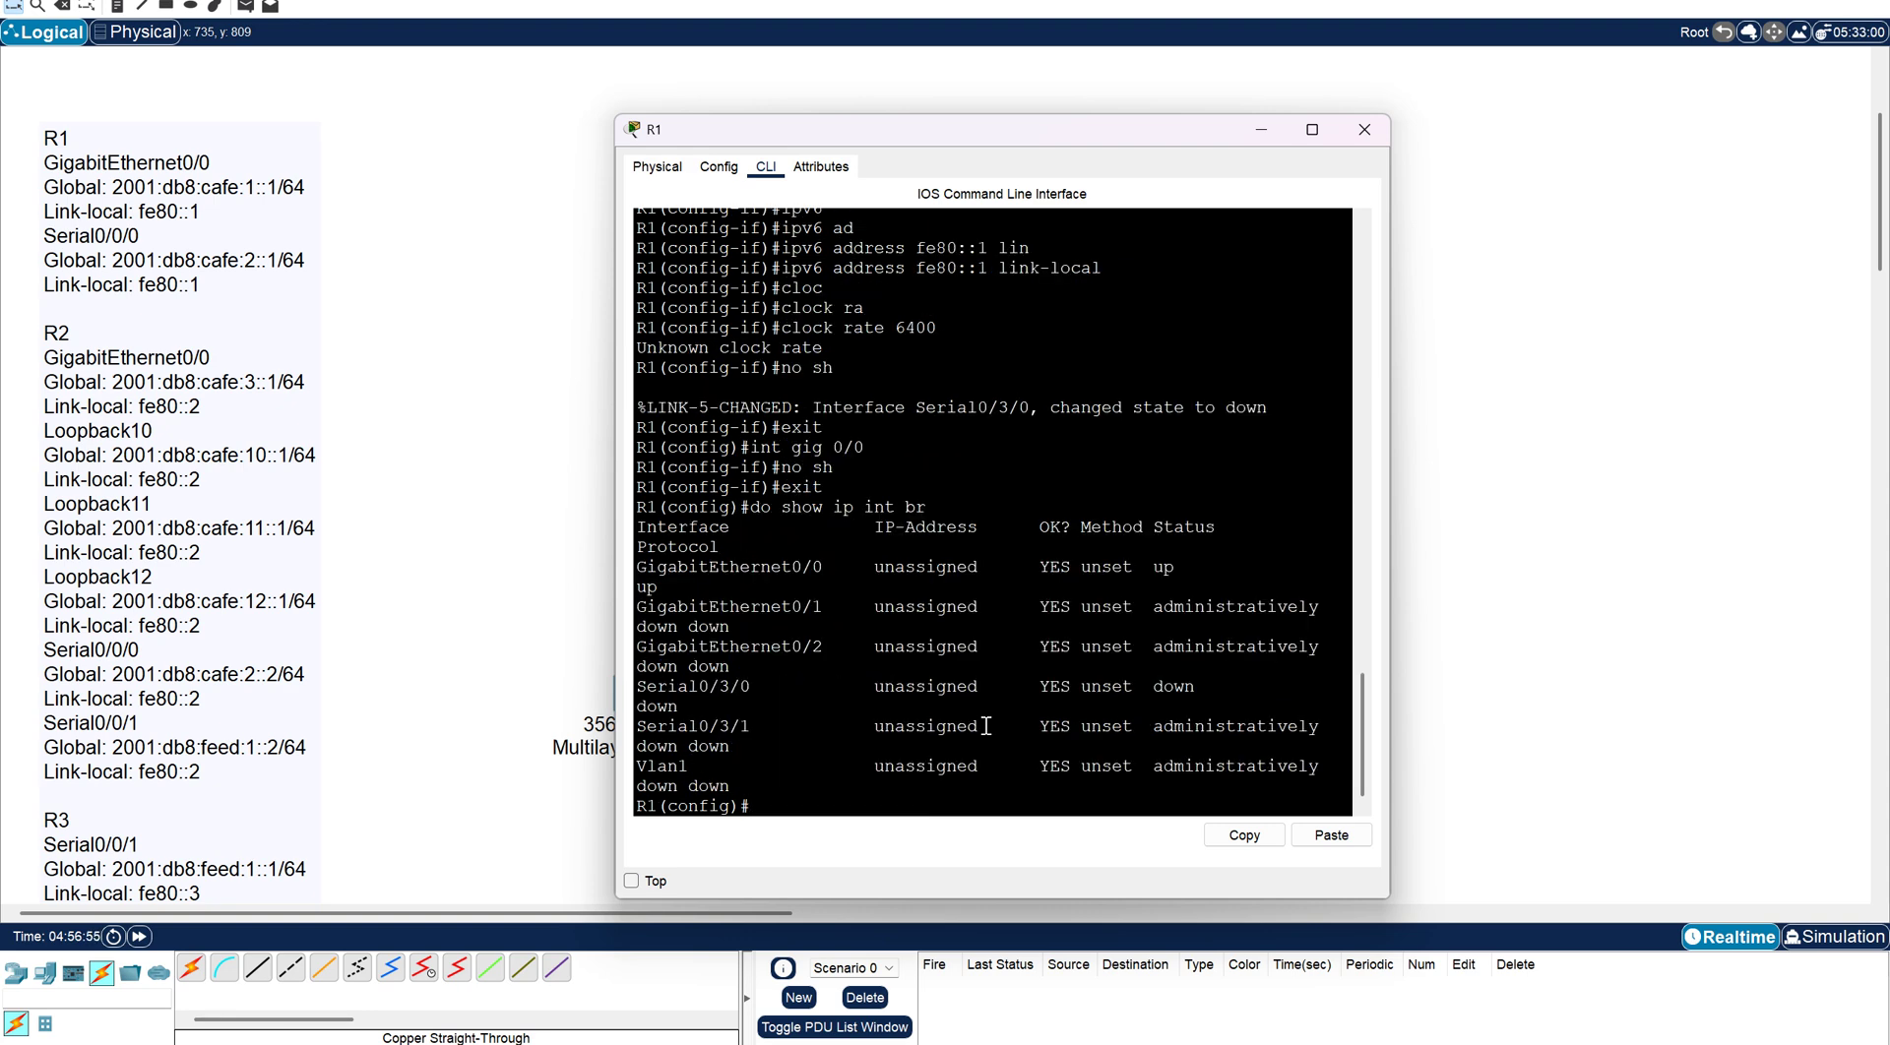
{"action": "type", "text": "do sh run"}
{"action": "key", "text": "Return"}
{"action": "left_click_drag", "start_coordinate": [996, 528], "coordinate": [637, 444]}
{"action": "key", "text": "space"}
{"action": "left_click", "coordinate": [1364, 129]}
Open the console of router R2 and enter global configuration mode.
{"action": "left_click", "coordinate": [987, 449]}
{"action": "key", "text": "Return"}
{"action": "key", "text": "Return"}
{"action": "type", "text": "en"}
{"action": "key", "text": "Return"}
{"action": "type", "text": "conf"}
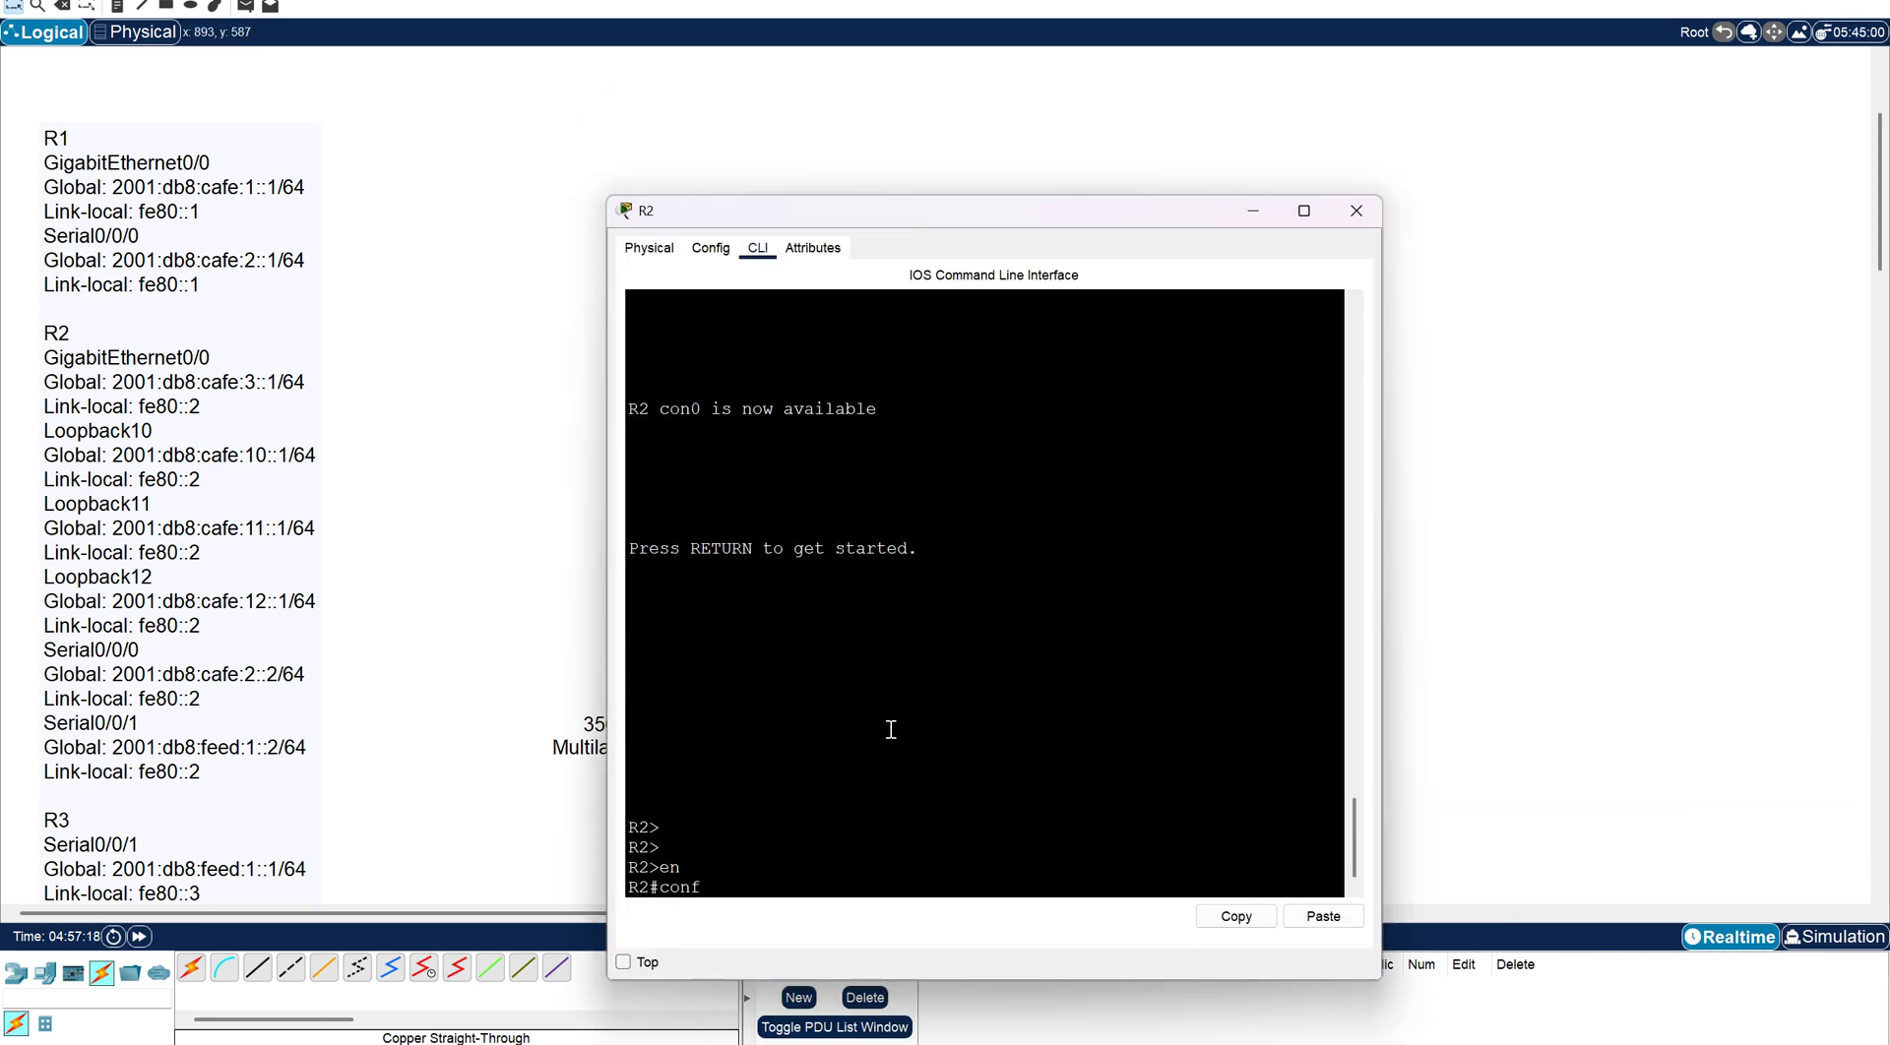
{"action": "type", "text": " t"}
{"action": "key", "text": "Return"}
Add the description "Accounting Department" to GigabitEthernet 0/0 on R2.
{"action": "type", "text": "int gig 0/0"}
{"action": "key", "text": "Return"}
{"action": "type", "text": "Descri"}
{"action": "key", "text": "Tab"}
{"action": "type", "text": "Accounting Department"}
{"action": "key", "text": "Return"}
Assign the IPv6 address 2001:db8:cafe:3::1/64 to GigabitEthernet 0/0 on R2.
{"action": "type", "text": "ip"}
{"action": "key", "text": "Tab"}
{"action": "type", "text": "v6"}
{"action": "key", "text": "Tab"}
{"action": "type", "text": "ad"}
{"action": "key", "text": "Tab"}
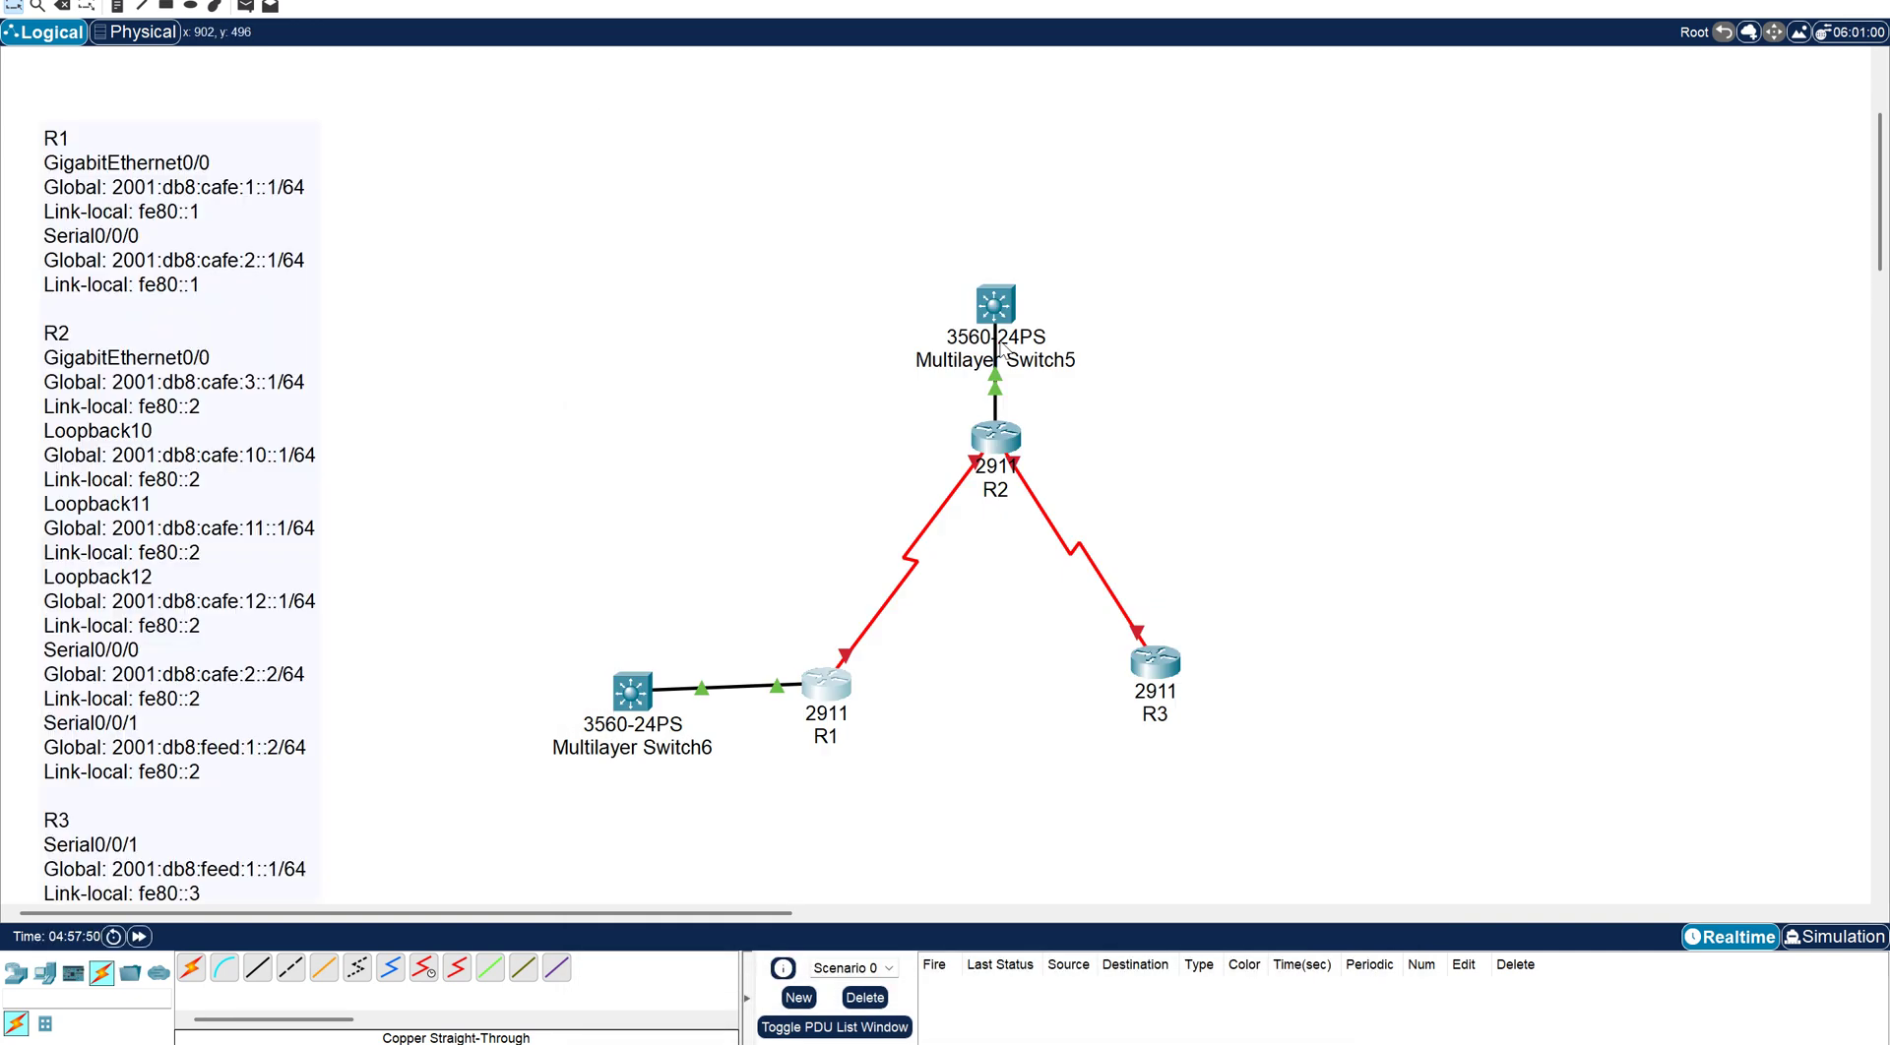
{"action": "key", "text": "Return"}
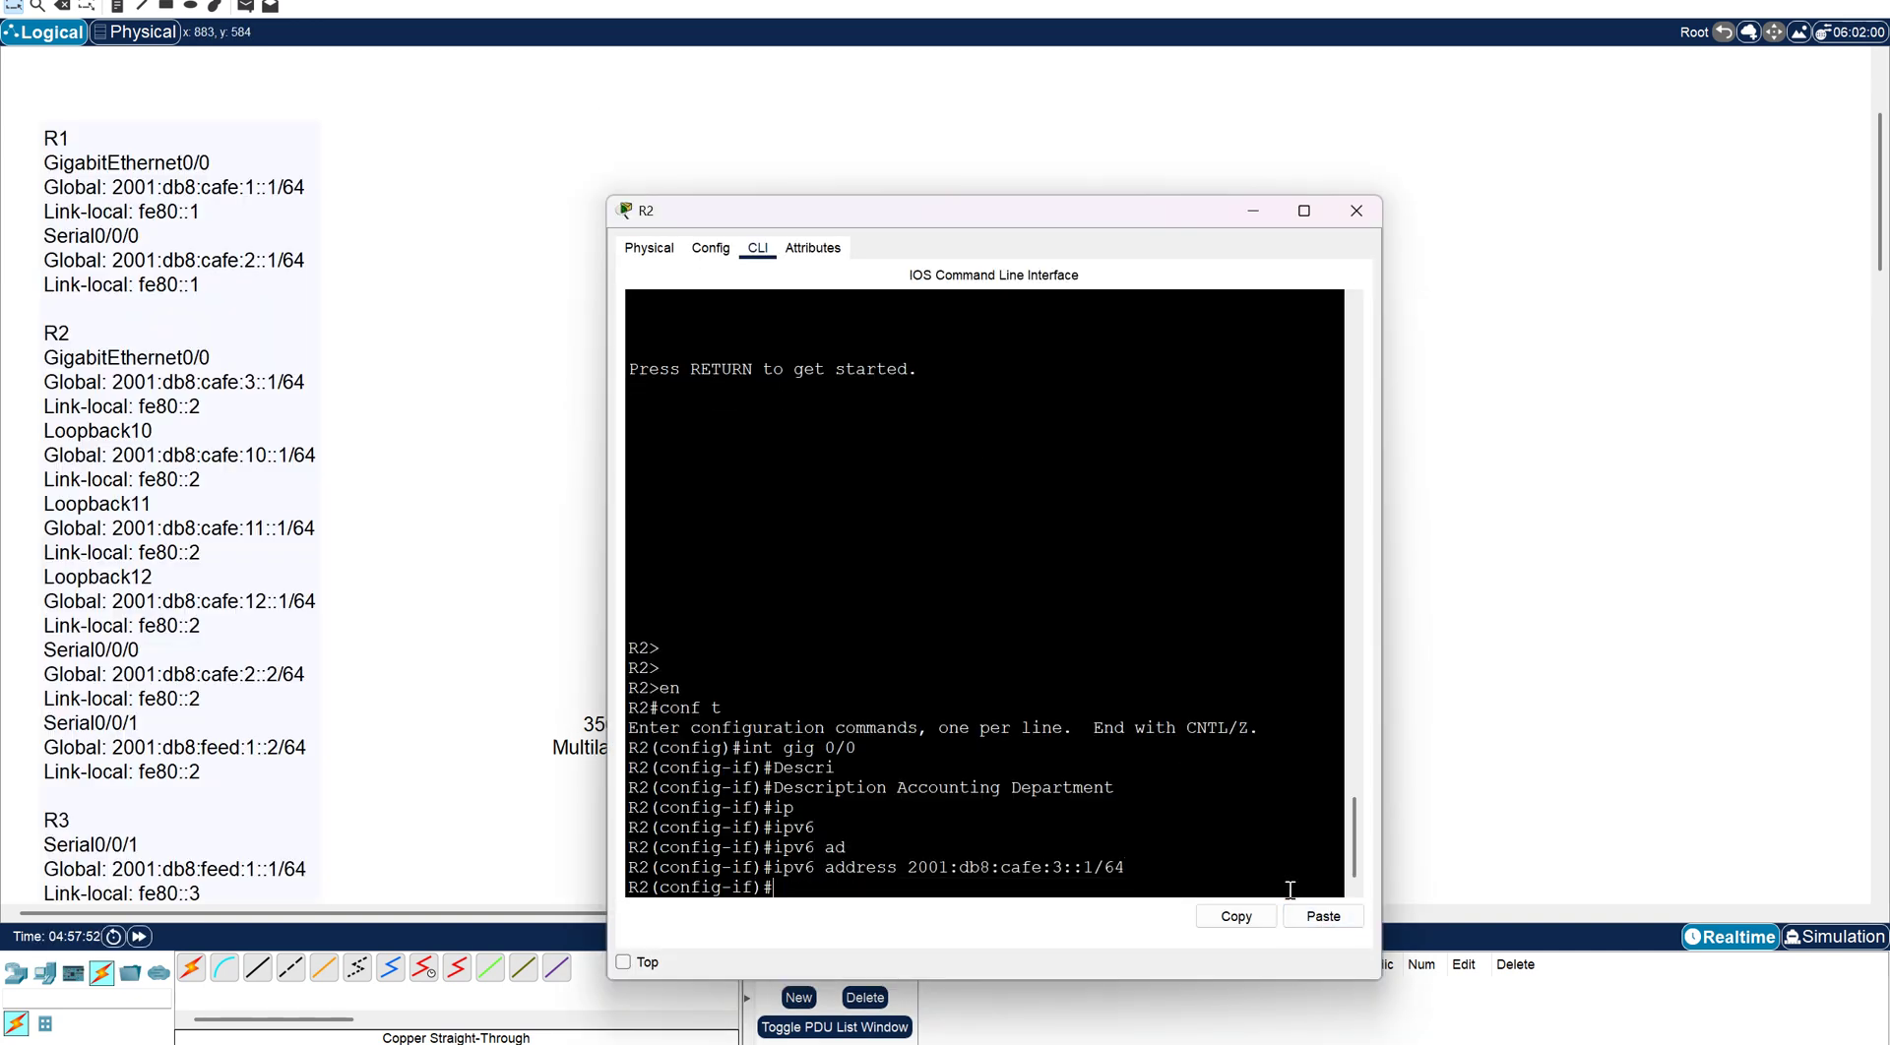
Try to assign fe80:2 as the link-local IPv6 address of R2's GigabitEthernet 0/0.
{"action": "type", "text": "ipv6 ad"}
{"action": "key", "text": "Tab"}
{"action": "type", "text": "fe80:2"}
{"action": "key", "text": "Return"}
{"action": "key", "text": "Up"}
{"action": "type", "text": "lin"}
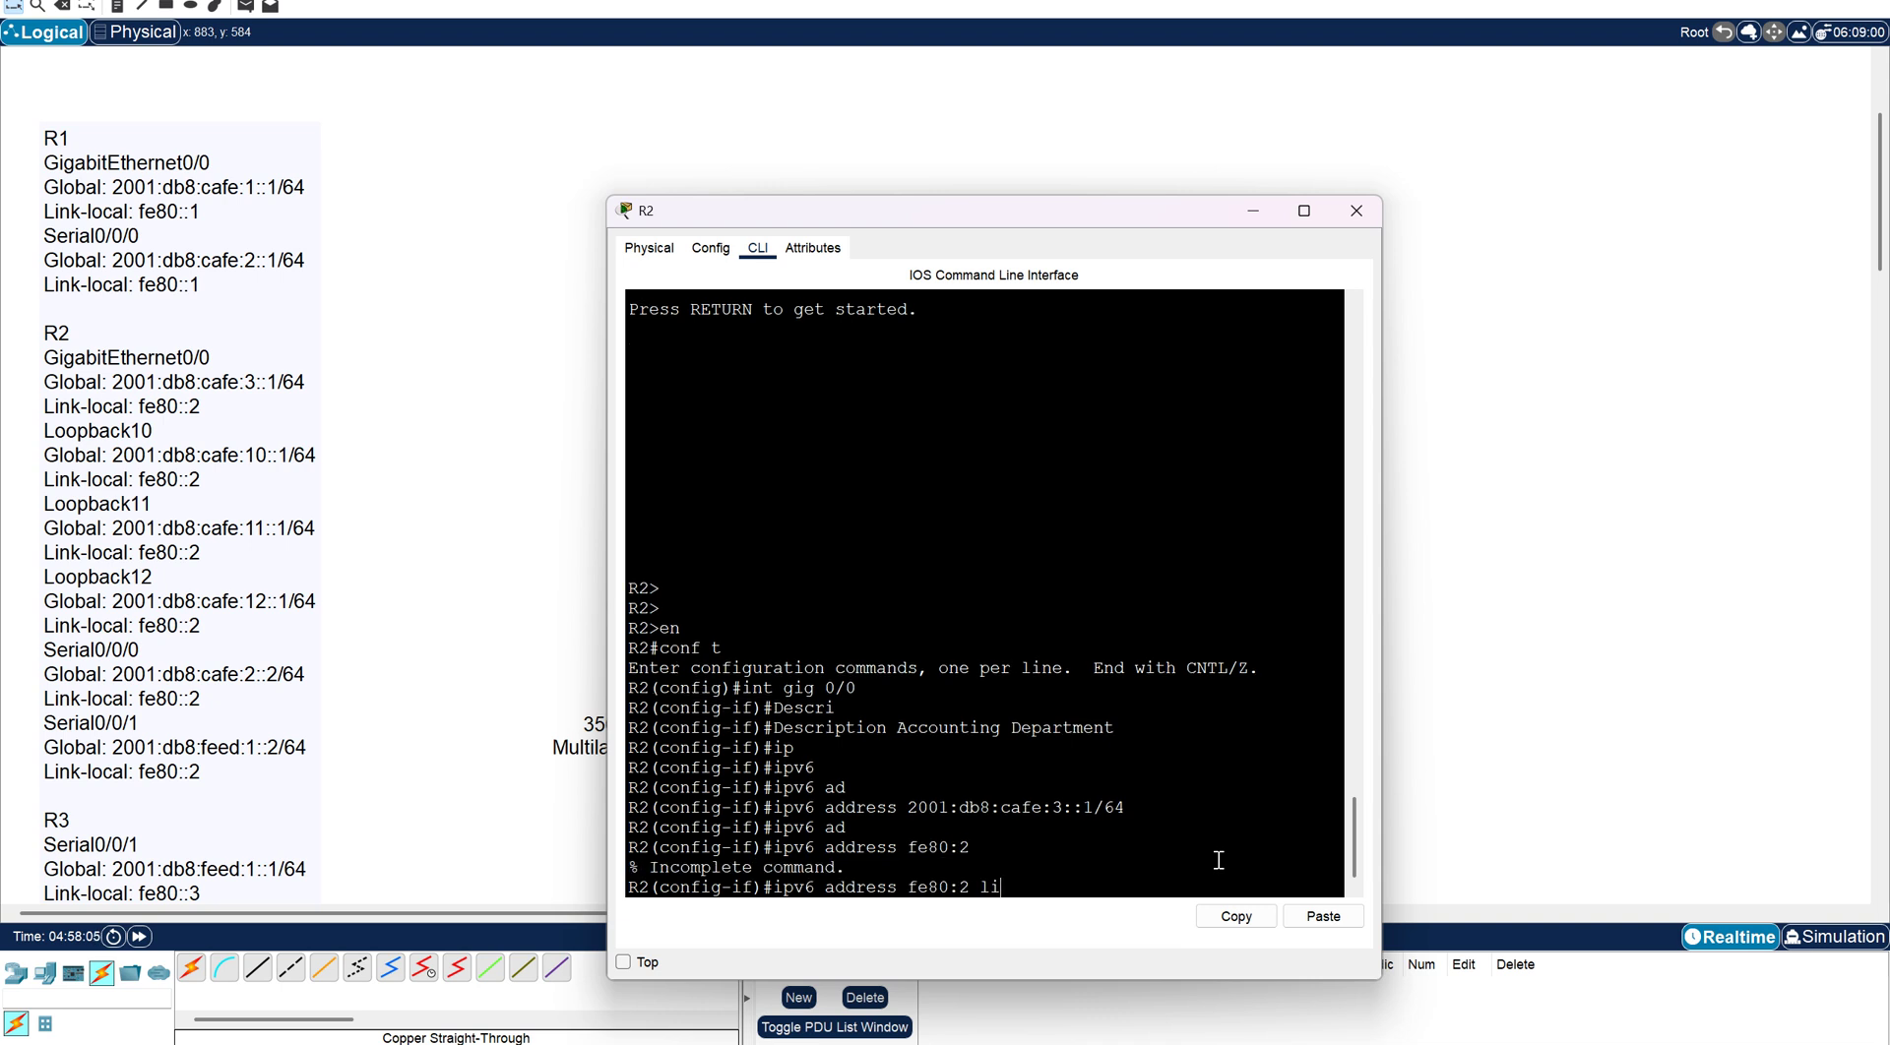
{"action": "key", "text": "Tab"}
{"action": "type", "text": "k"}
{"action": "key", "text": "Tab"}
{"action": "type", "text": "-l"}
{"action": "key", "text": "Tab"}
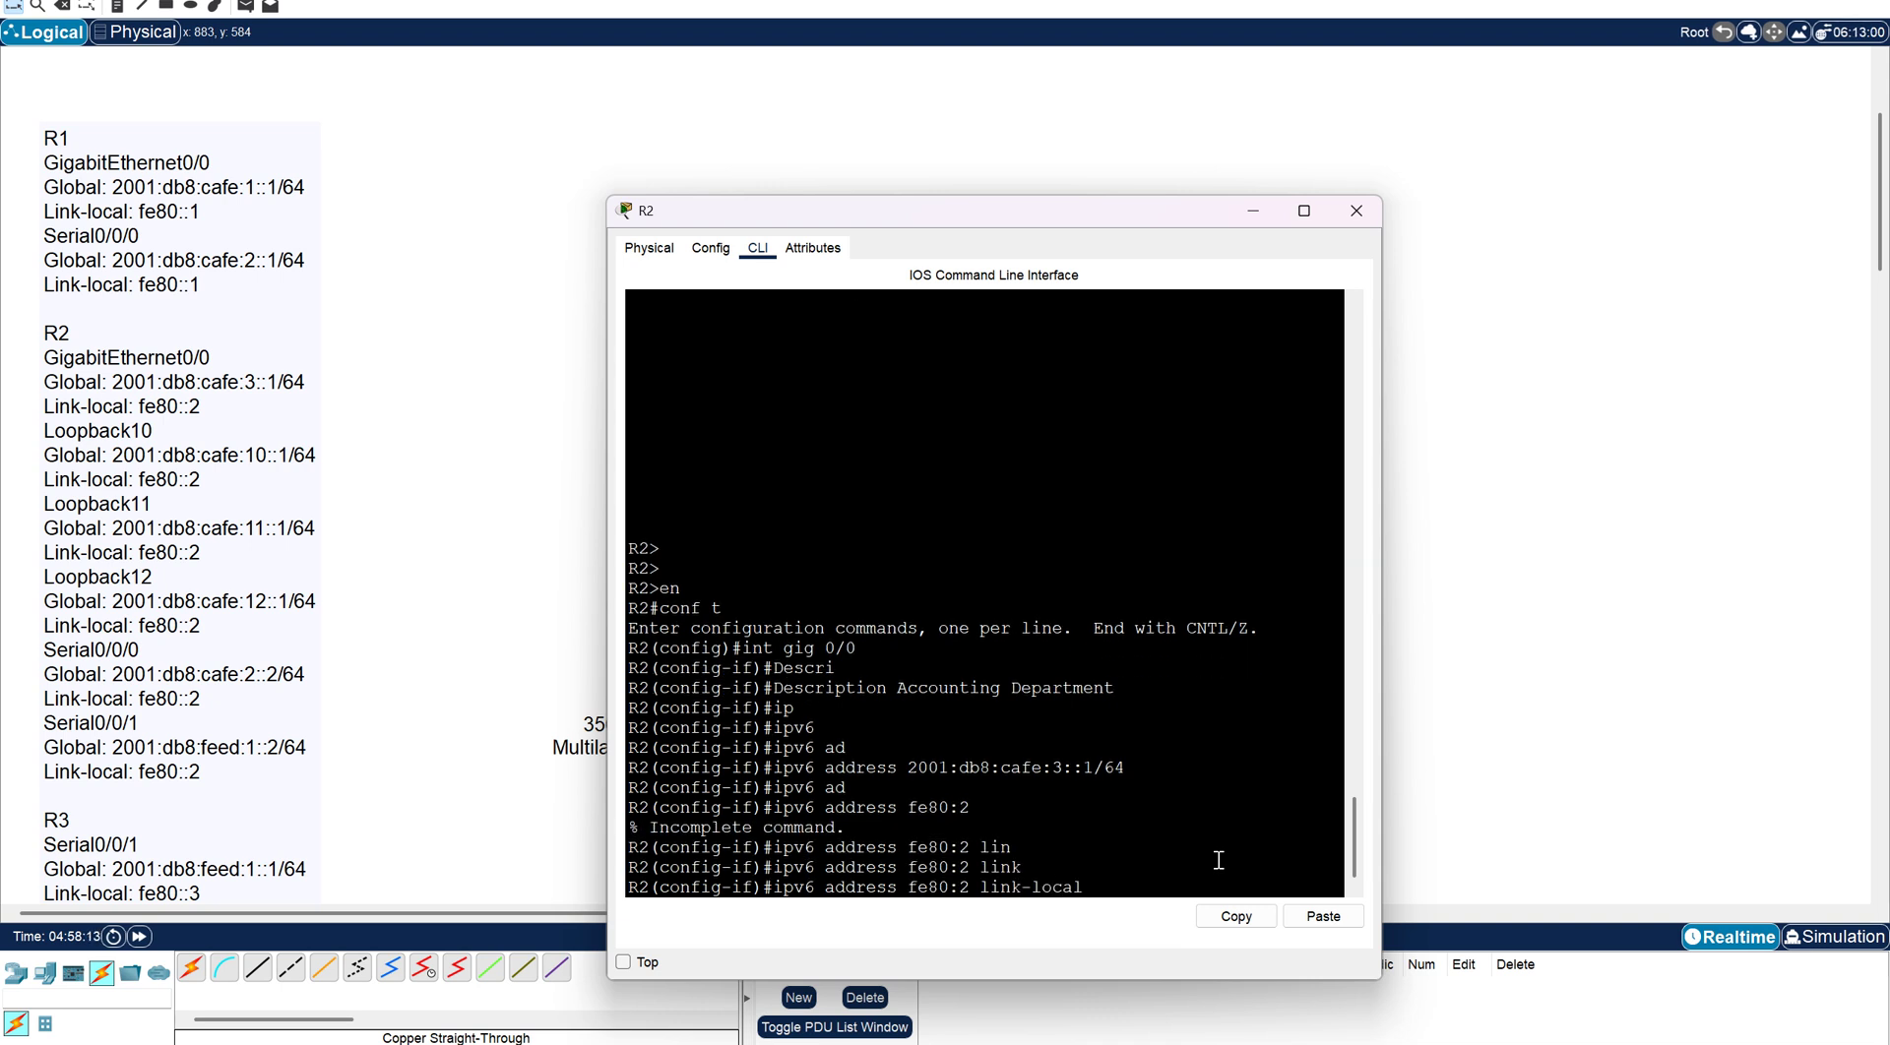
{"action": "key", "text": "Return"}
Reissue the command with the link-local address corrected to fe80::2 and enable R2's GigabitEthernet 0/0.
{"action": "key", "text": "Up"}
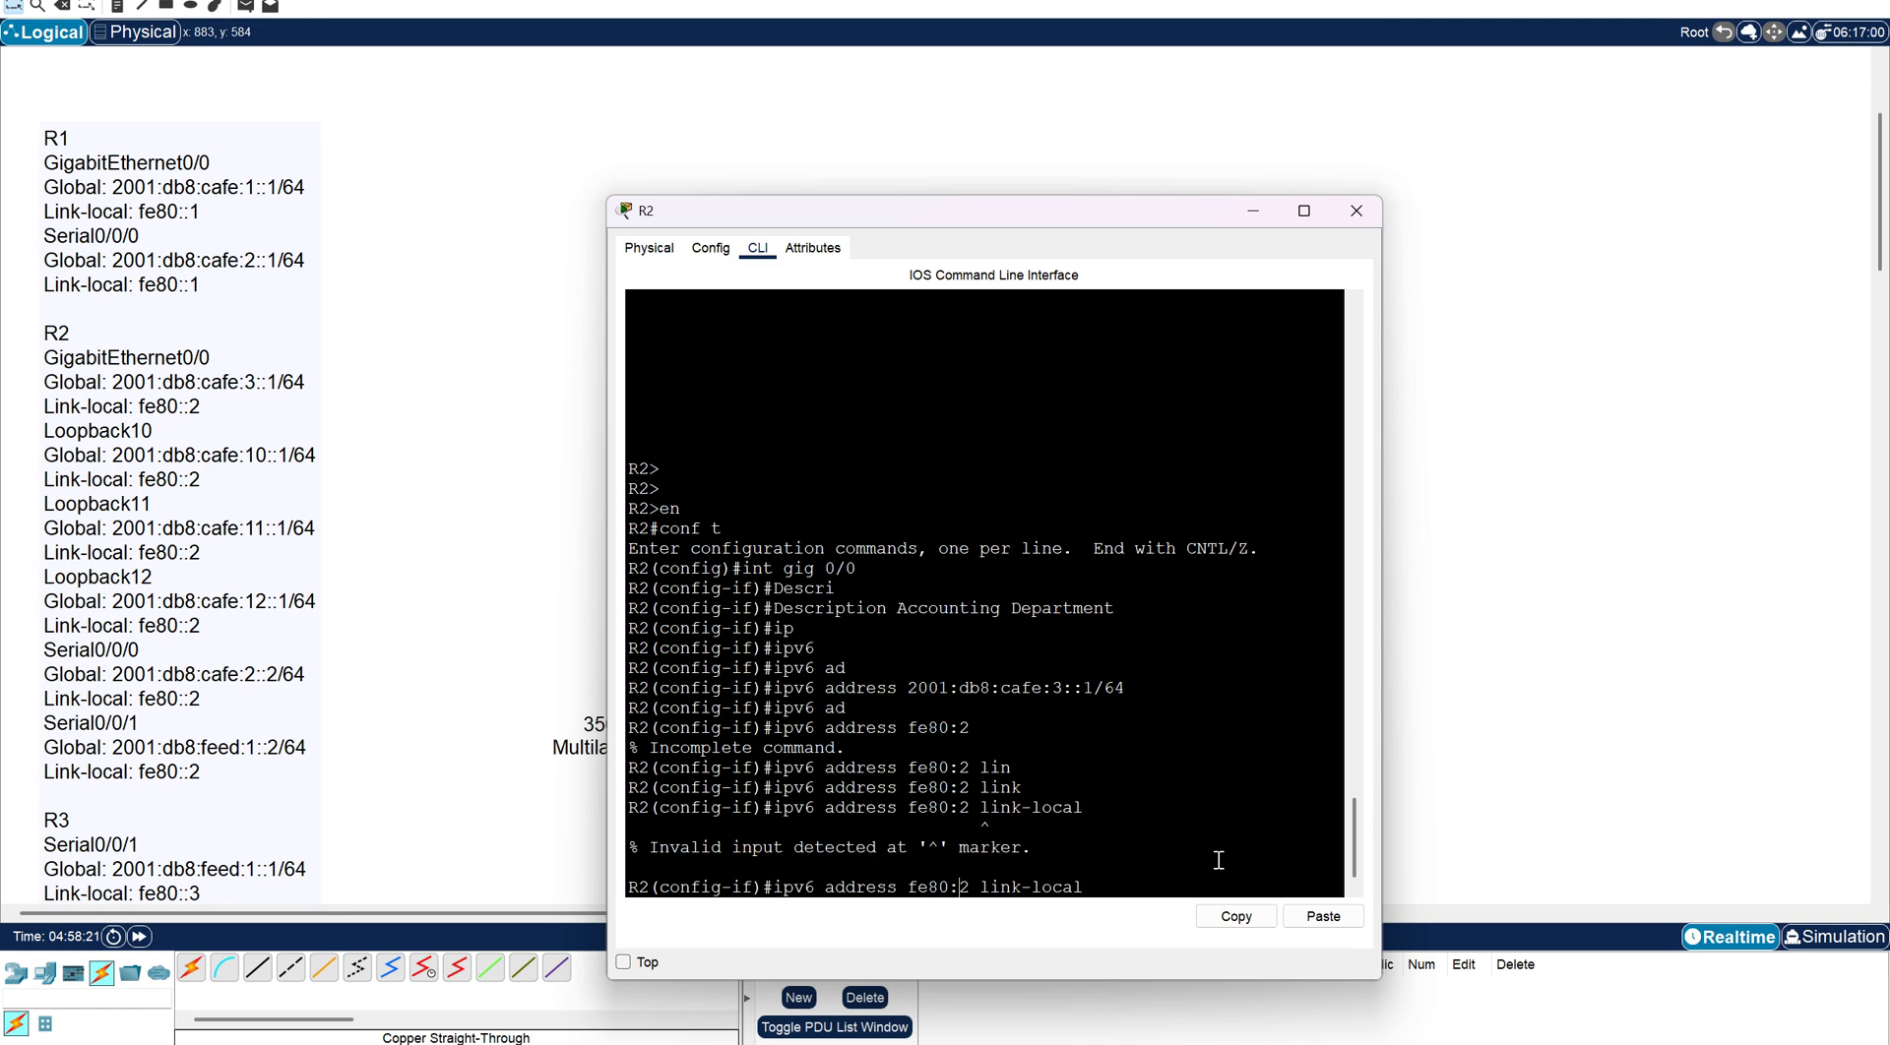
{"action": "type", "text": ":"}
{"action": "key", "text": "Return"}
{"action": "type", "text": "no sh"}
{"action": "key", "text": "Return"}
Display R2's running configuration and its brief IP interface summary.
{"action": "type", "text": "int ser 0"}
{"action": "key", "text": "Up"}
{"action": "key", "text": "Return"}
{"action": "type", "text": "qdo show ip int br"}
{"action": "key", "text": "Return"}
Add the description "Serial link to R3" to interface serial 0/3/0 on R2.
{"action": "type", "text": "int ser 0/3/0"}
{"action": "key", "text": "Return"}
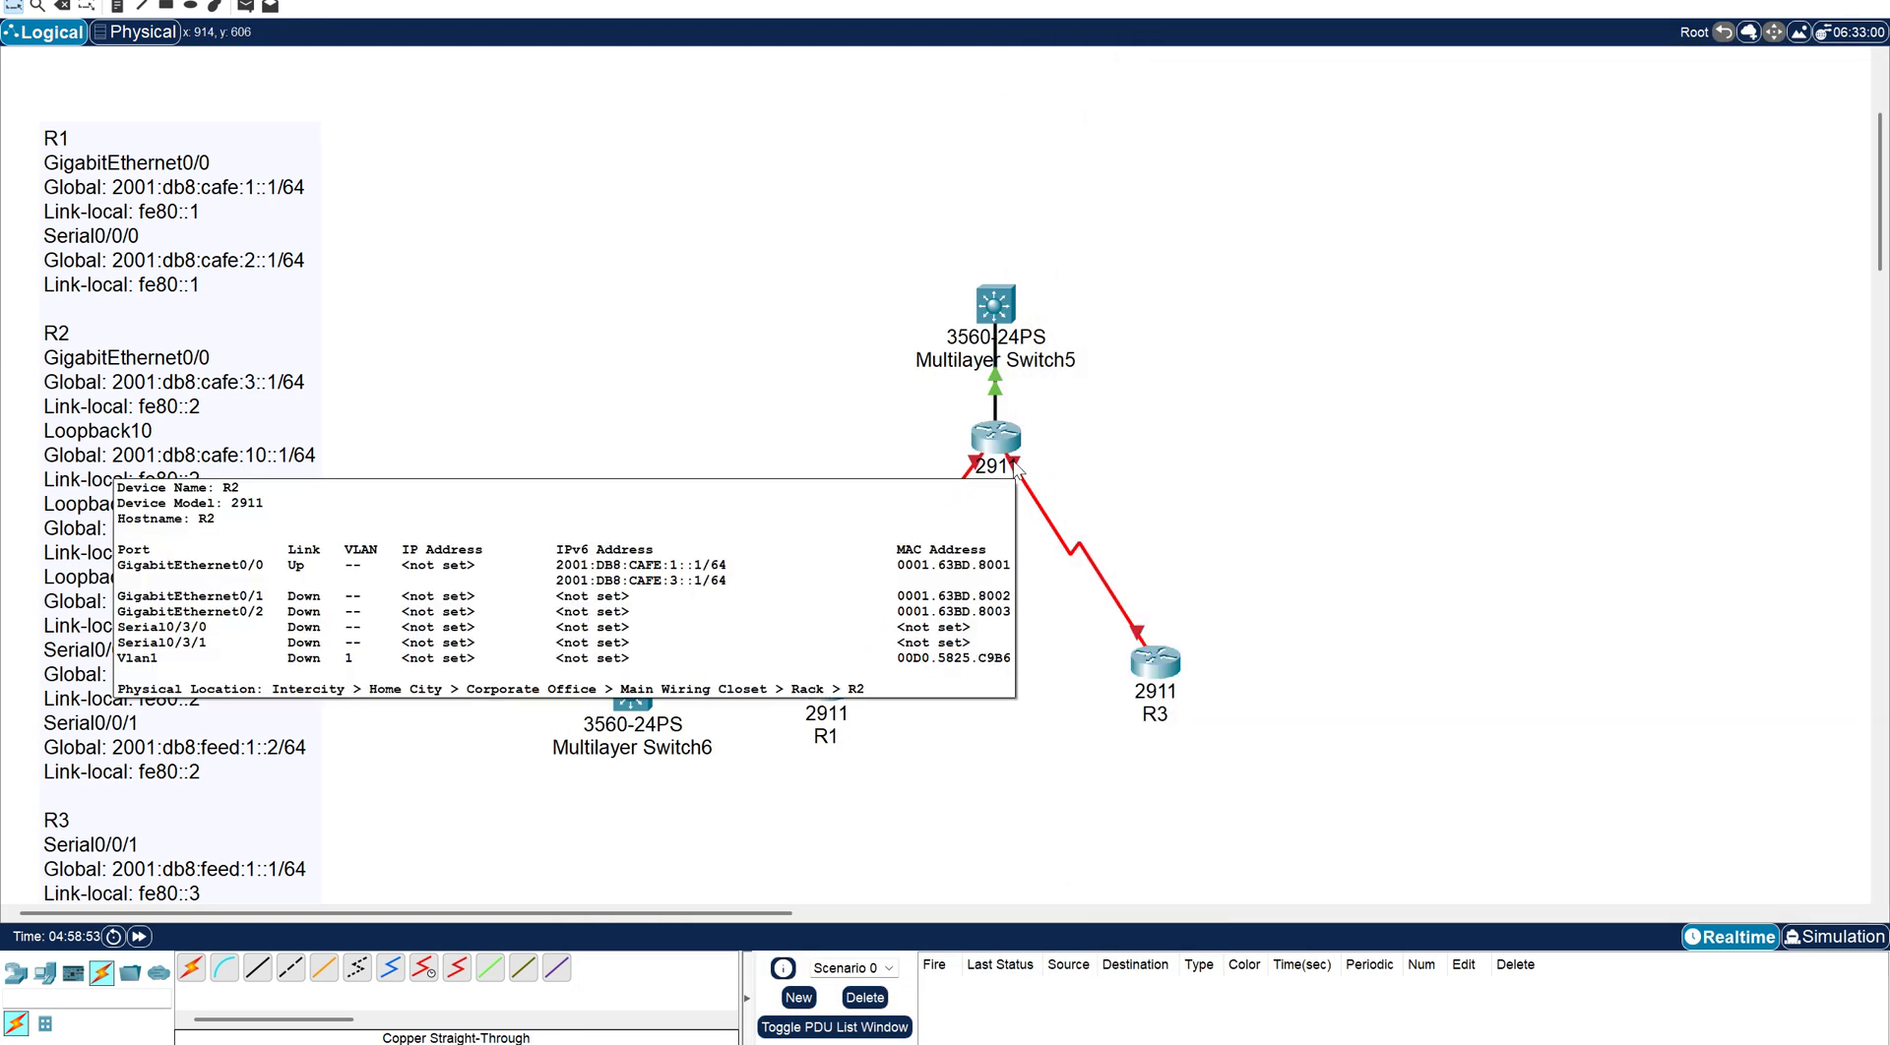
{"action": "left_click", "coordinate": [1011, 445]}
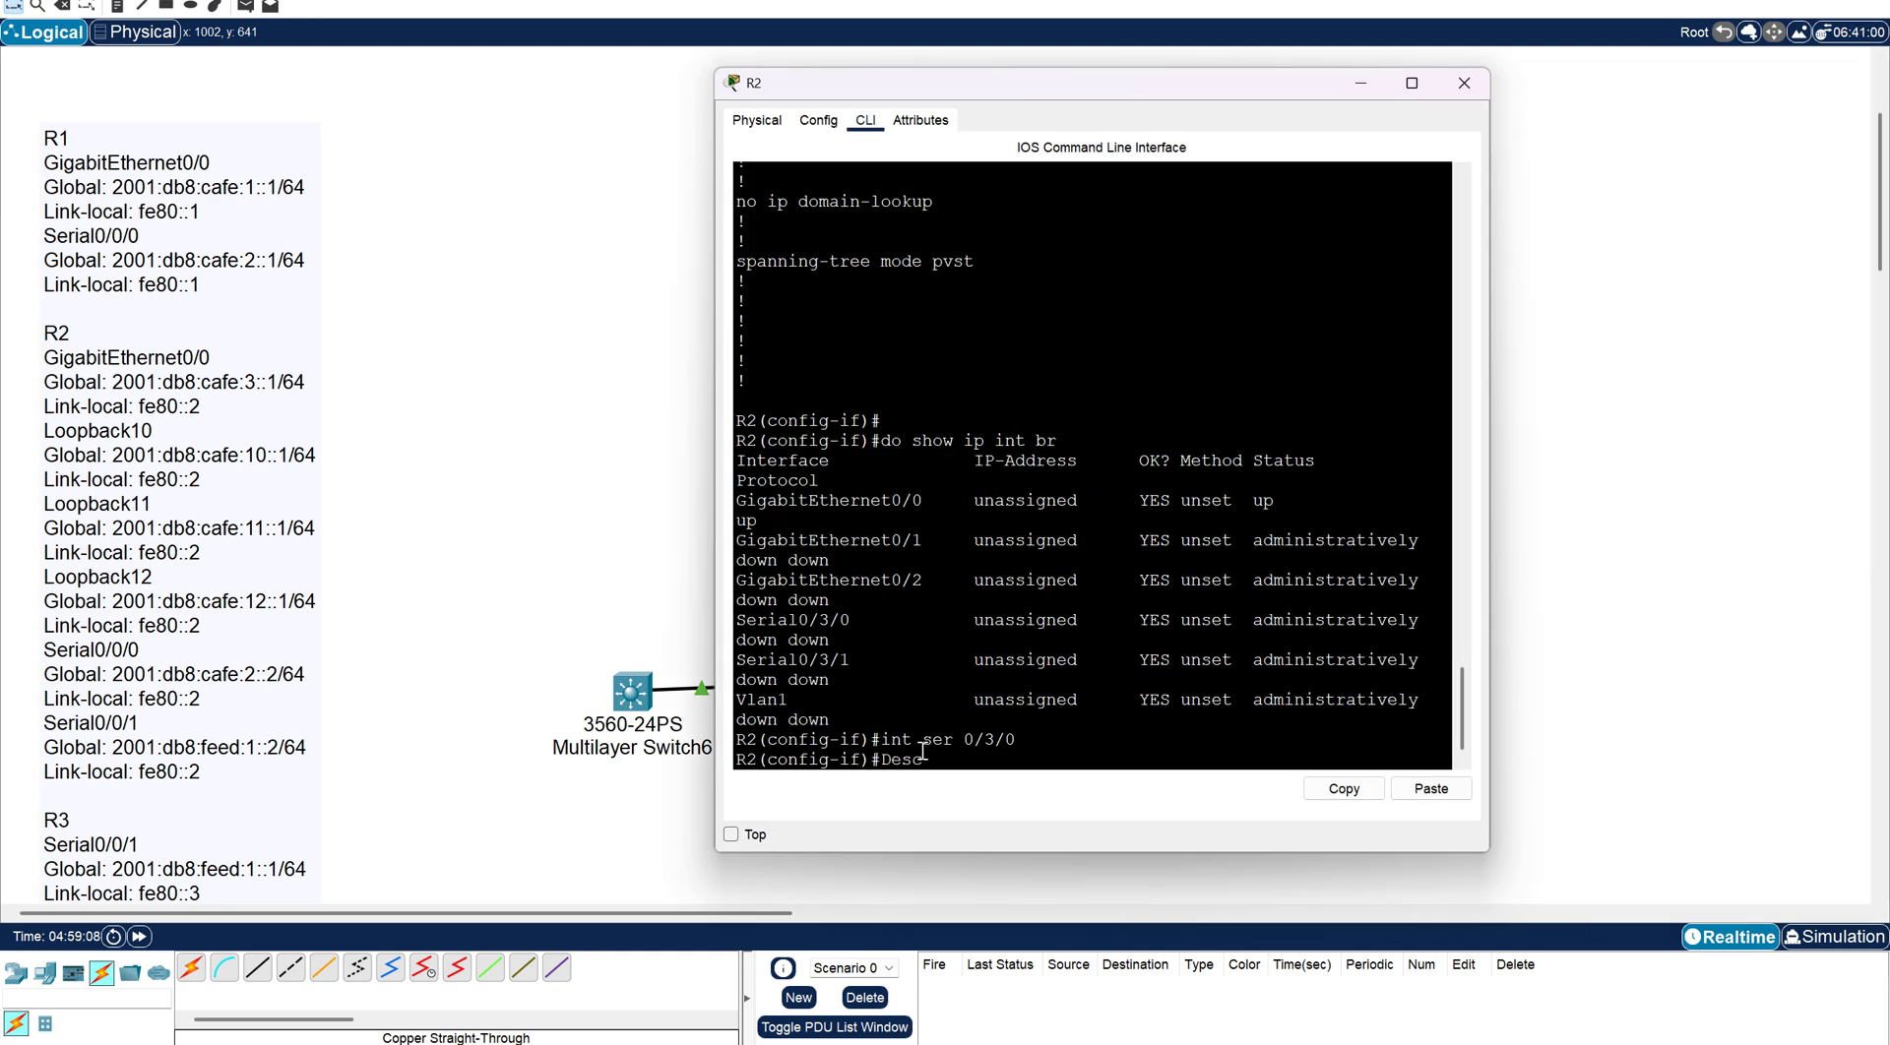
{"action": "key", "text": "BackSpace"}
{"action": "key", "text": "BackSpace"}
{"action": "type", "text": "Desc"}
{"action": "key", "text": "Tab"}
{"action": "type", "text": "Seria"}
{"action": "key", "text": "Tab"}
{"action": "type", "text": "l link to R3"}
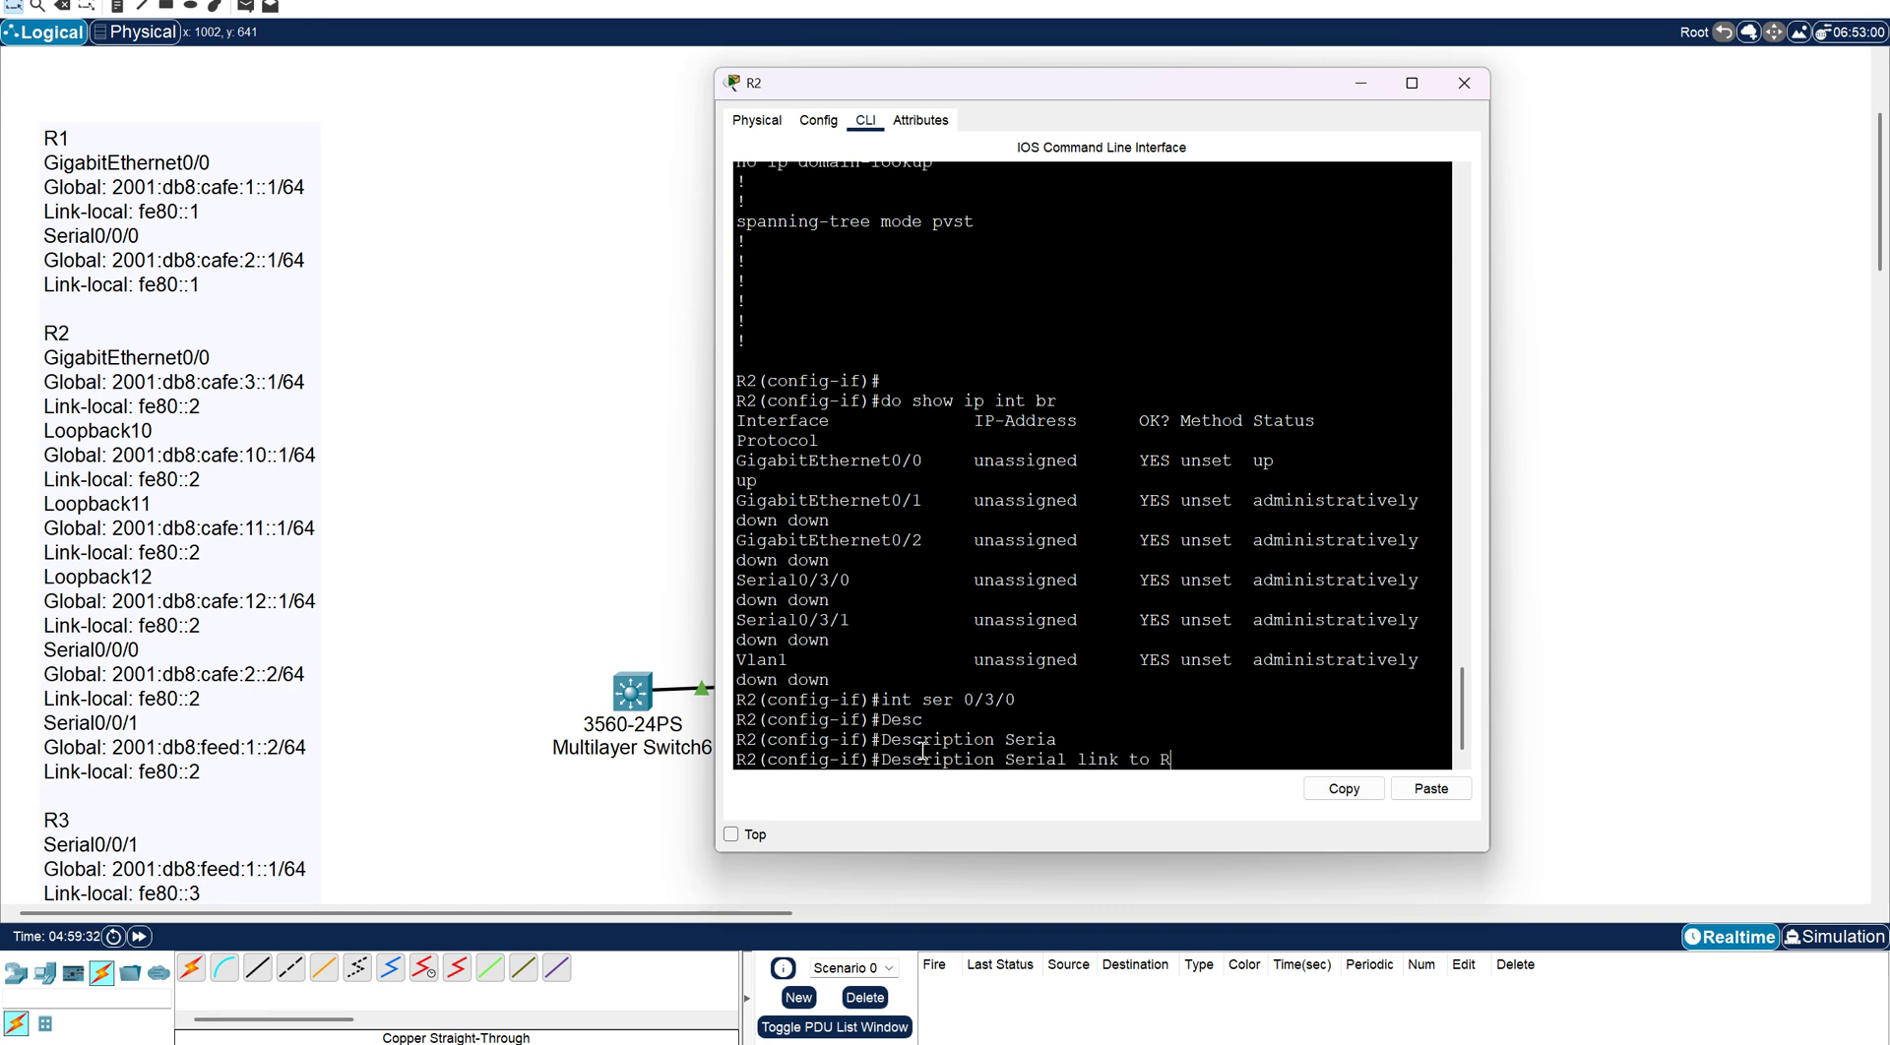
{"action": "key", "text": "Return"}
Begin the IPv6 address command for R2's serial 0/3/0 and copy R2's Serial0/0/1 addresses from the addressing note.
{"action": "type", "text": "ipv6 ad"}
{"action": "key", "text": "Tab"}
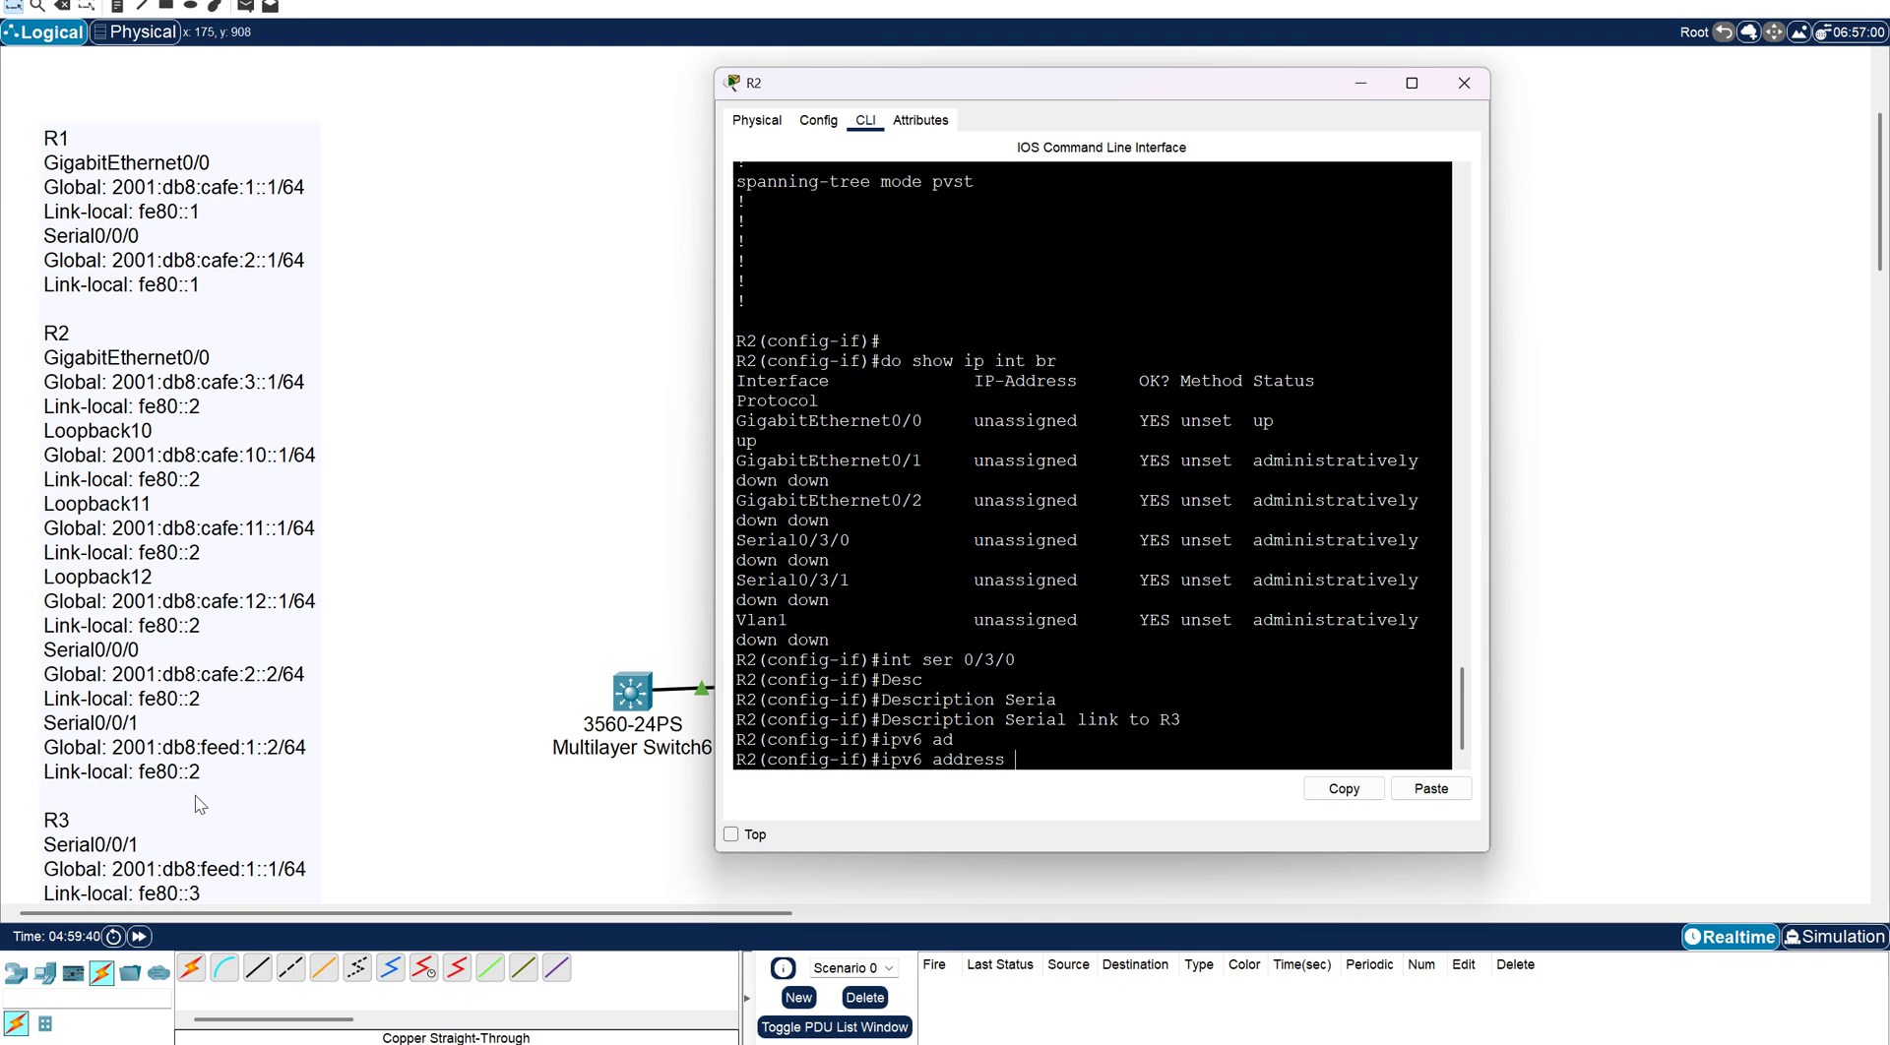
{"action": "left_click", "coordinate": [145, 771]}
{"action": "left_click_drag", "start_coordinate": [145, 846], "coordinate": [33, 811]}
{"action": "left_click_drag", "start_coordinate": [145, 765], "coordinate": [32, 736]}
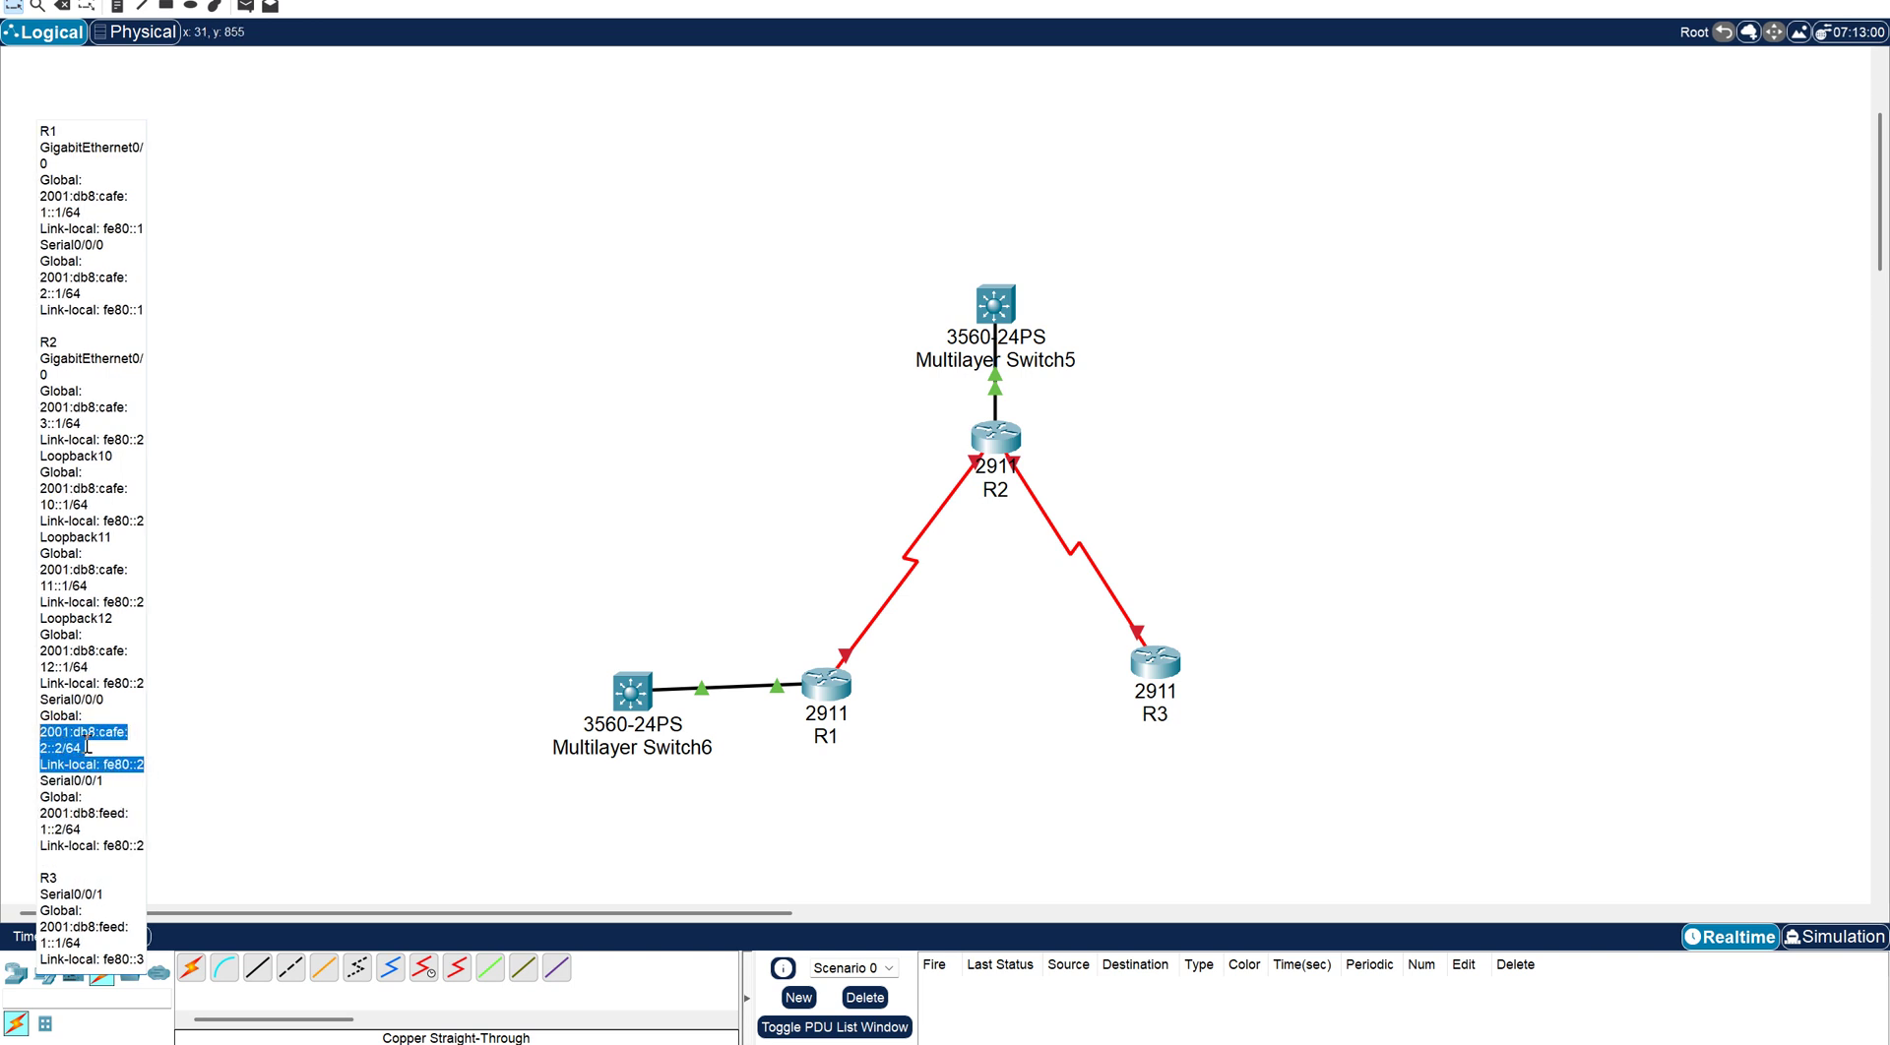
{"action": "left_click_drag", "start_coordinate": [142, 851], "coordinate": [40, 813]}
{"action": "key", "text": "ctrl+c"}
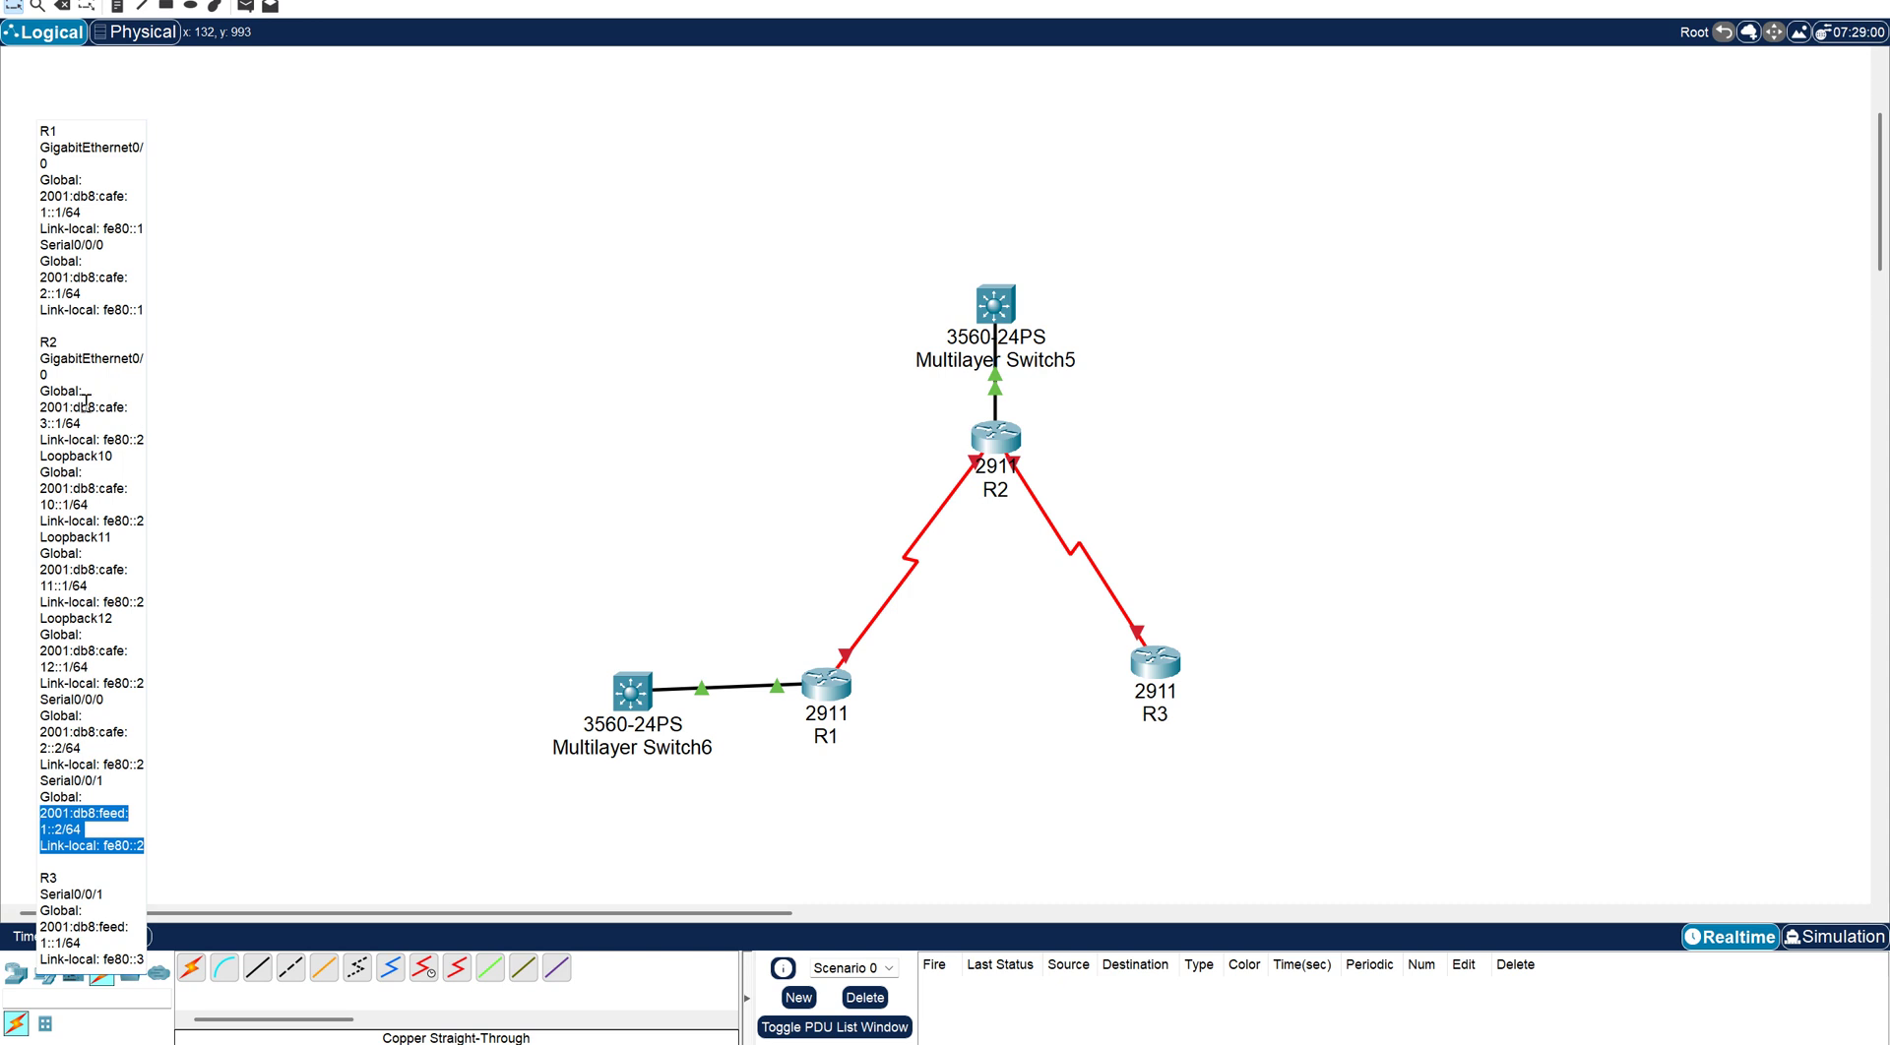
Insert blank lines in the addressing note before R2's Loopback10, Loopback11, Serial0/0/0 and Serial0/0/1 entries.
{"action": "left_click", "coordinate": [124, 451]}
{"action": "key", "text": "Return"}
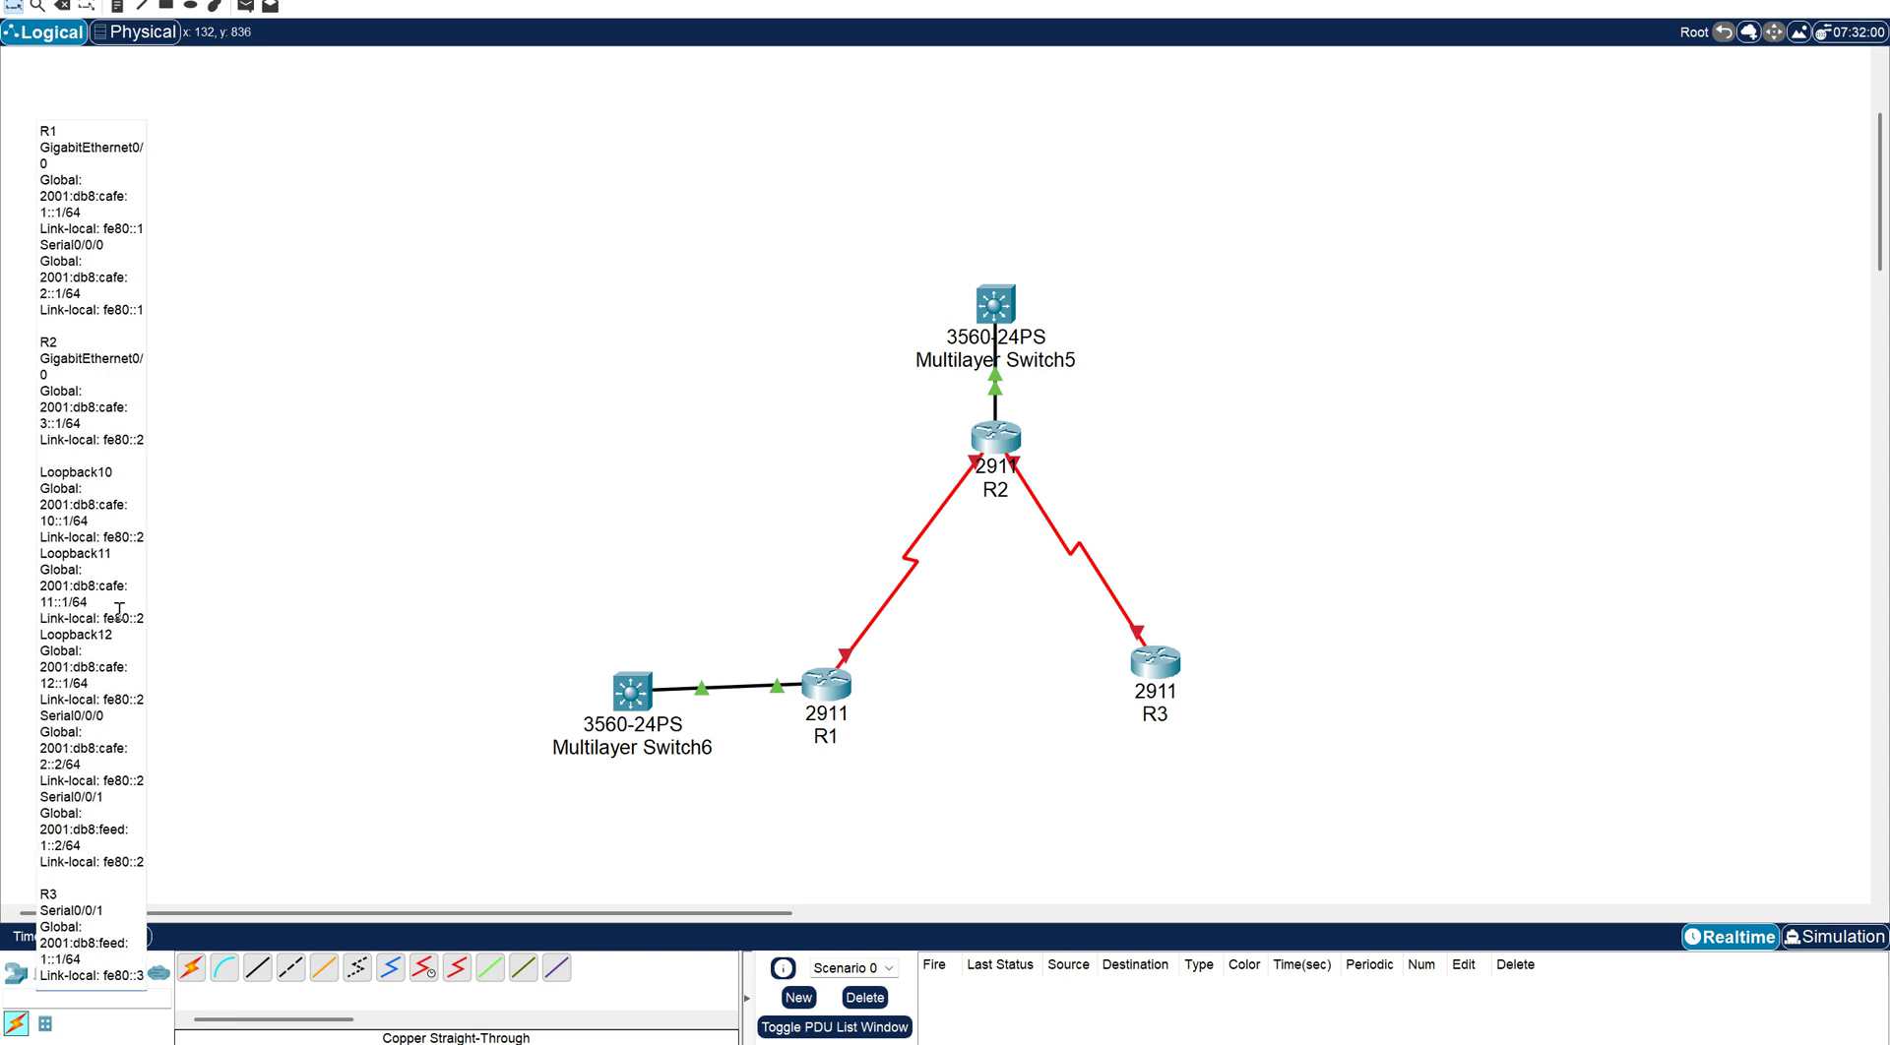
{"action": "left_click", "coordinate": [122, 553]}
{"action": "key", "text": "Return"}
{"action": "left_click", "coordinate": [138, 715]}
{"action": "key", "text": "Return"}
{"action": "left_click", "coordinate": [129, 814]}
{"action": "key", "text": "Return"}
{"action": "left_click_drag", "start_coordinate": [144, 813], "coordinate": [106, 813]}
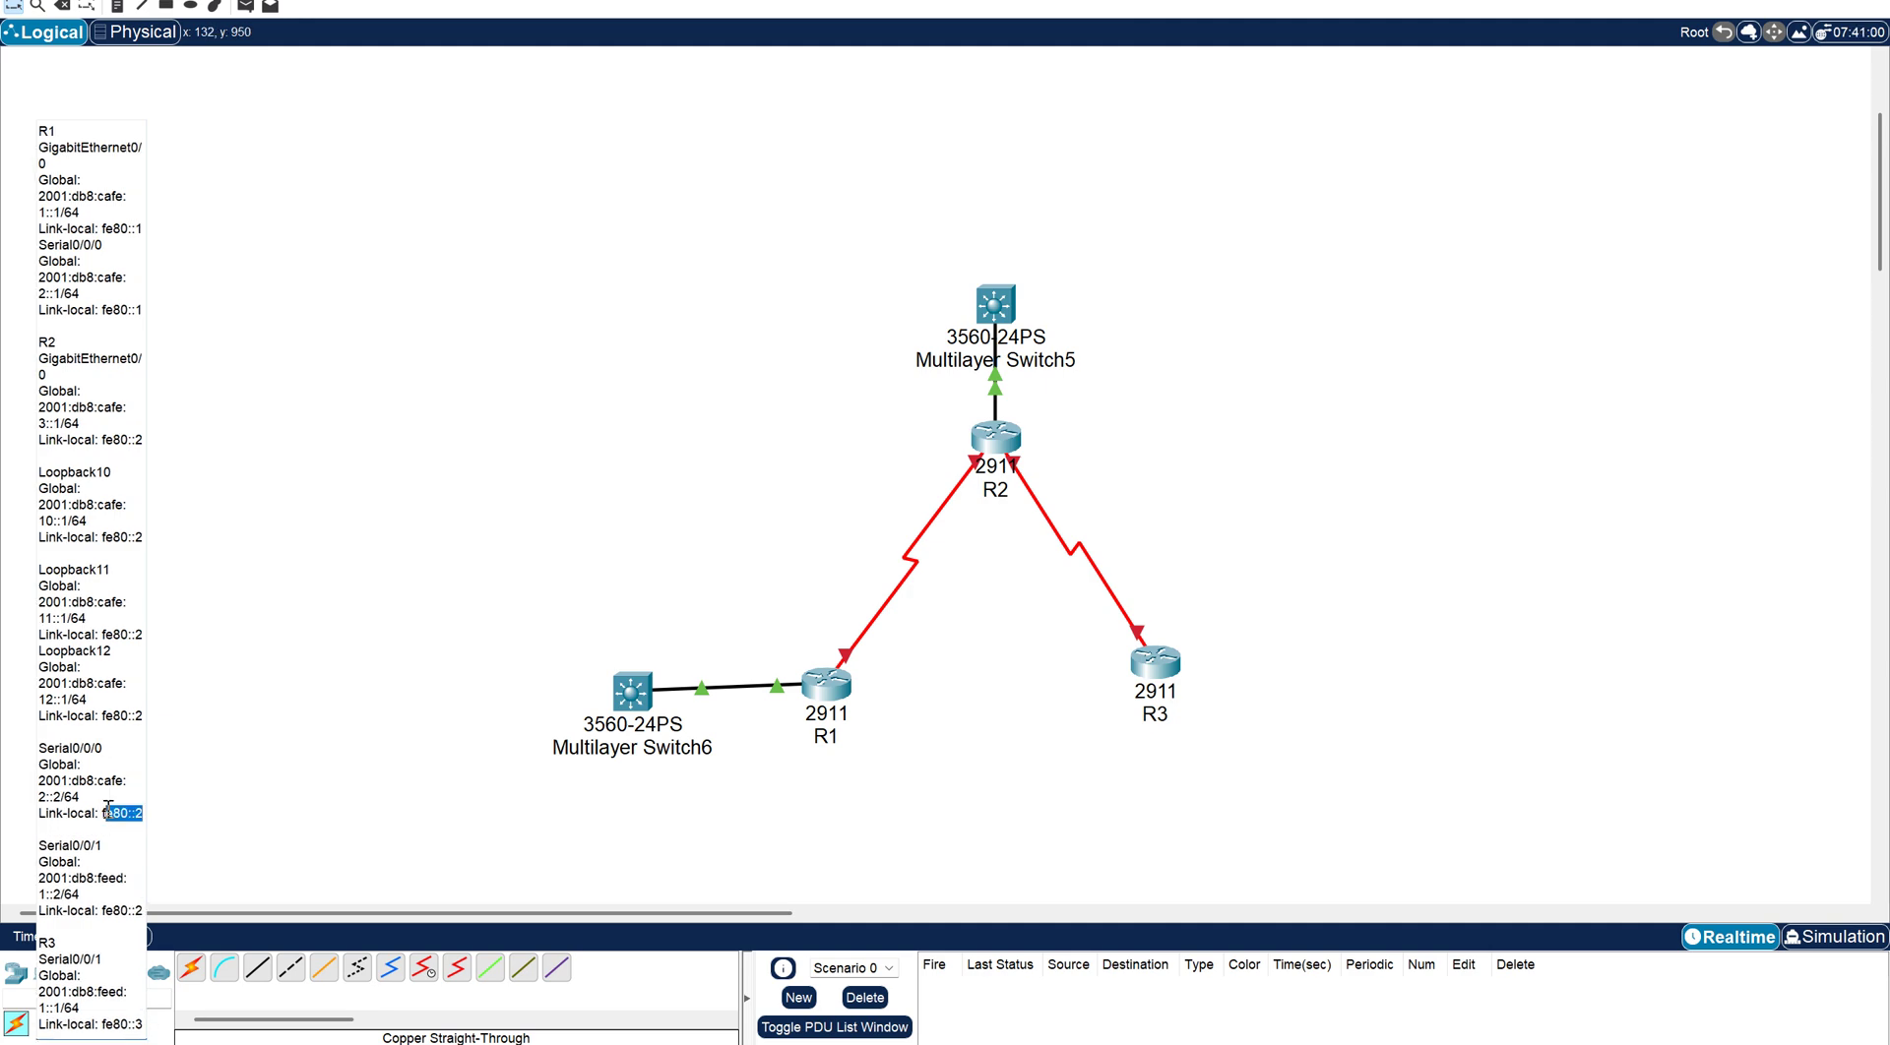
{"action": "left_click", "coordinate": [177, 851]}
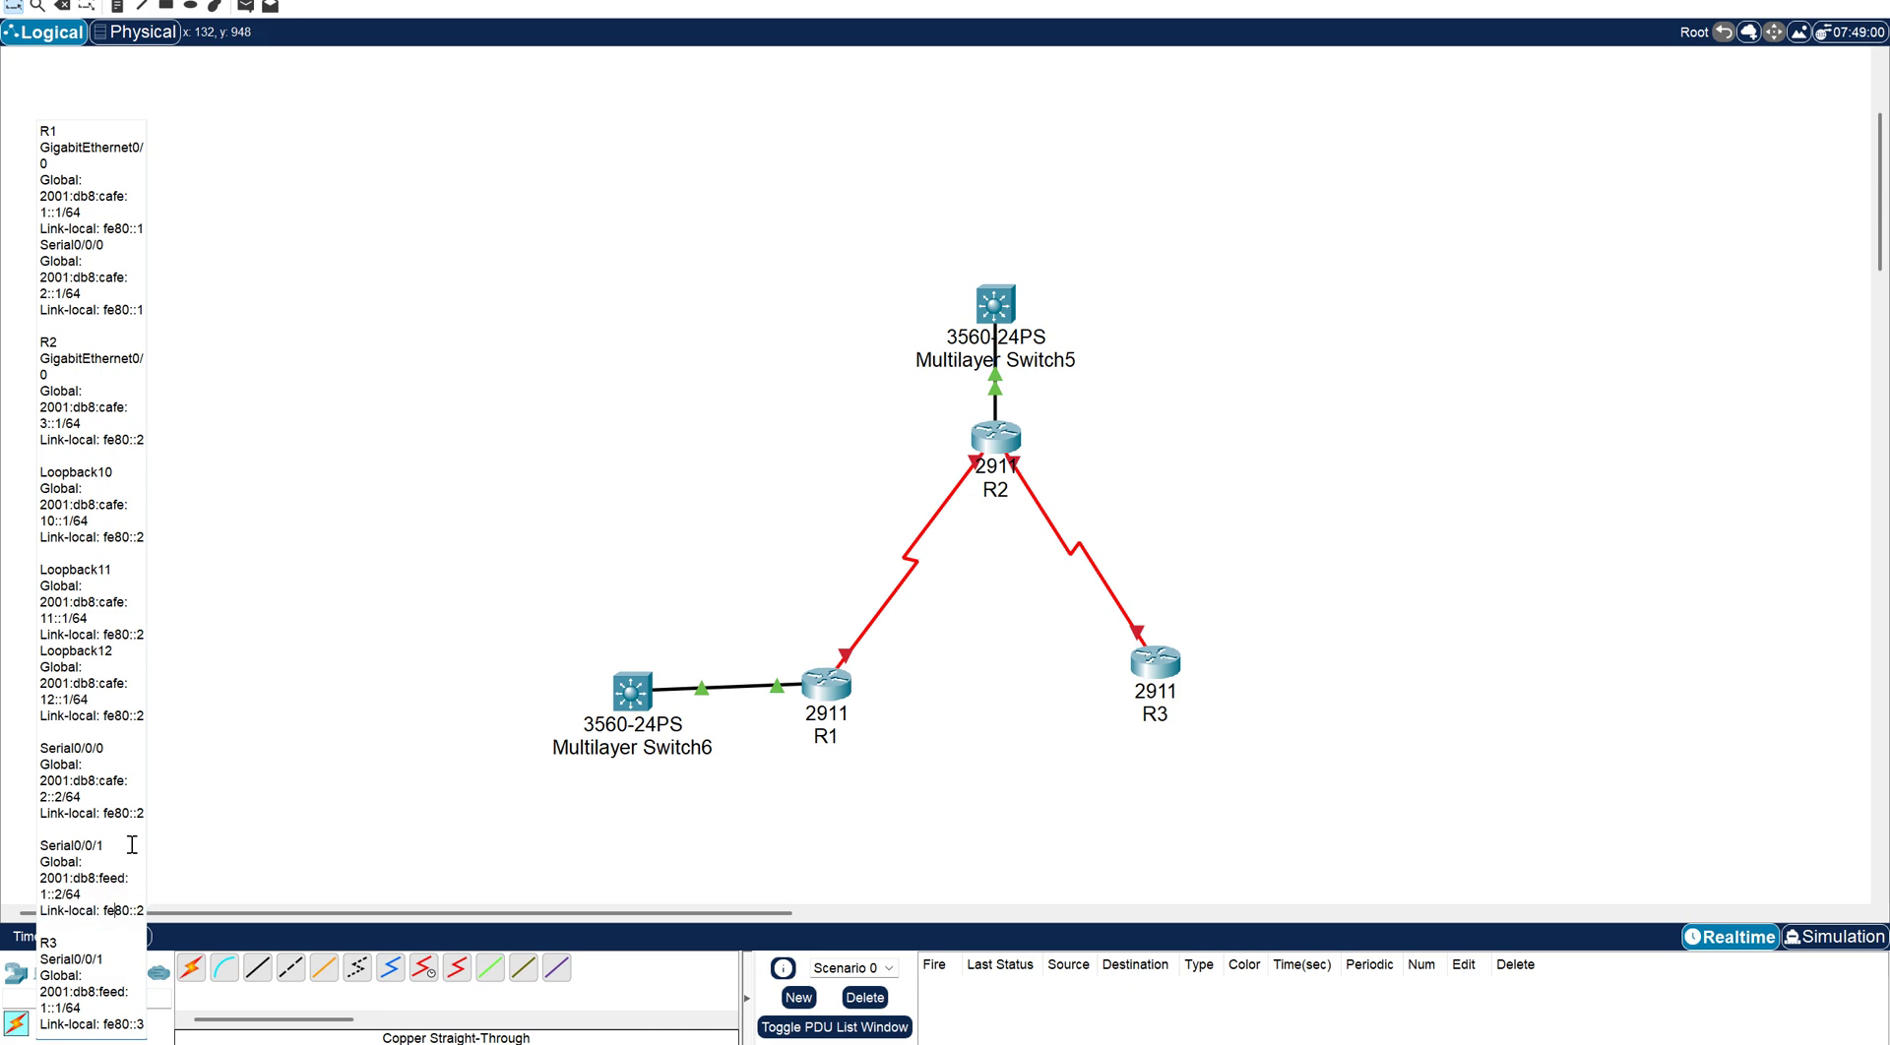
Assign the copied address 2001:db8:feed:1::2/64 to R2's serial 0/3/0 and erase the surplus link-local text from the prompt.
{"action": "left_click_drag", "start_coordinate": [144, 913], "coordinate": [23, 860]}
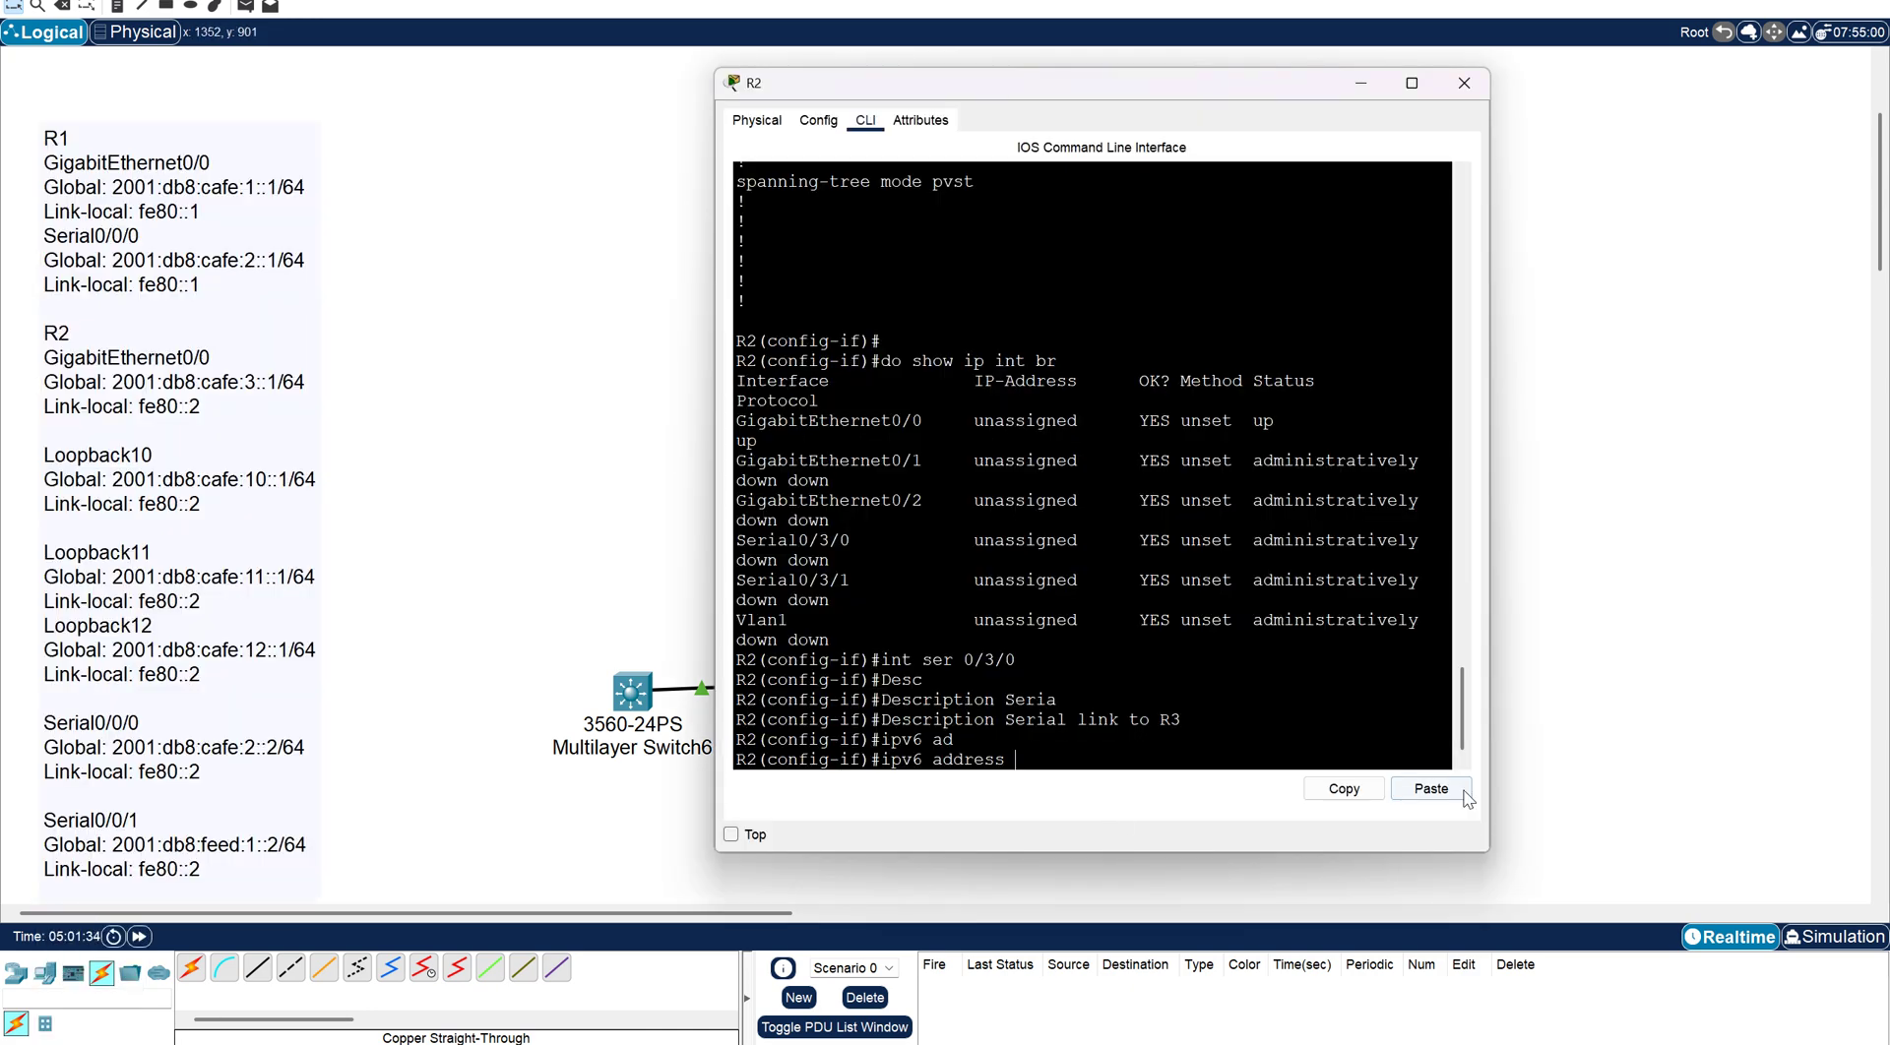
{"action": "left_click", "coordinate": [1431, 789]}
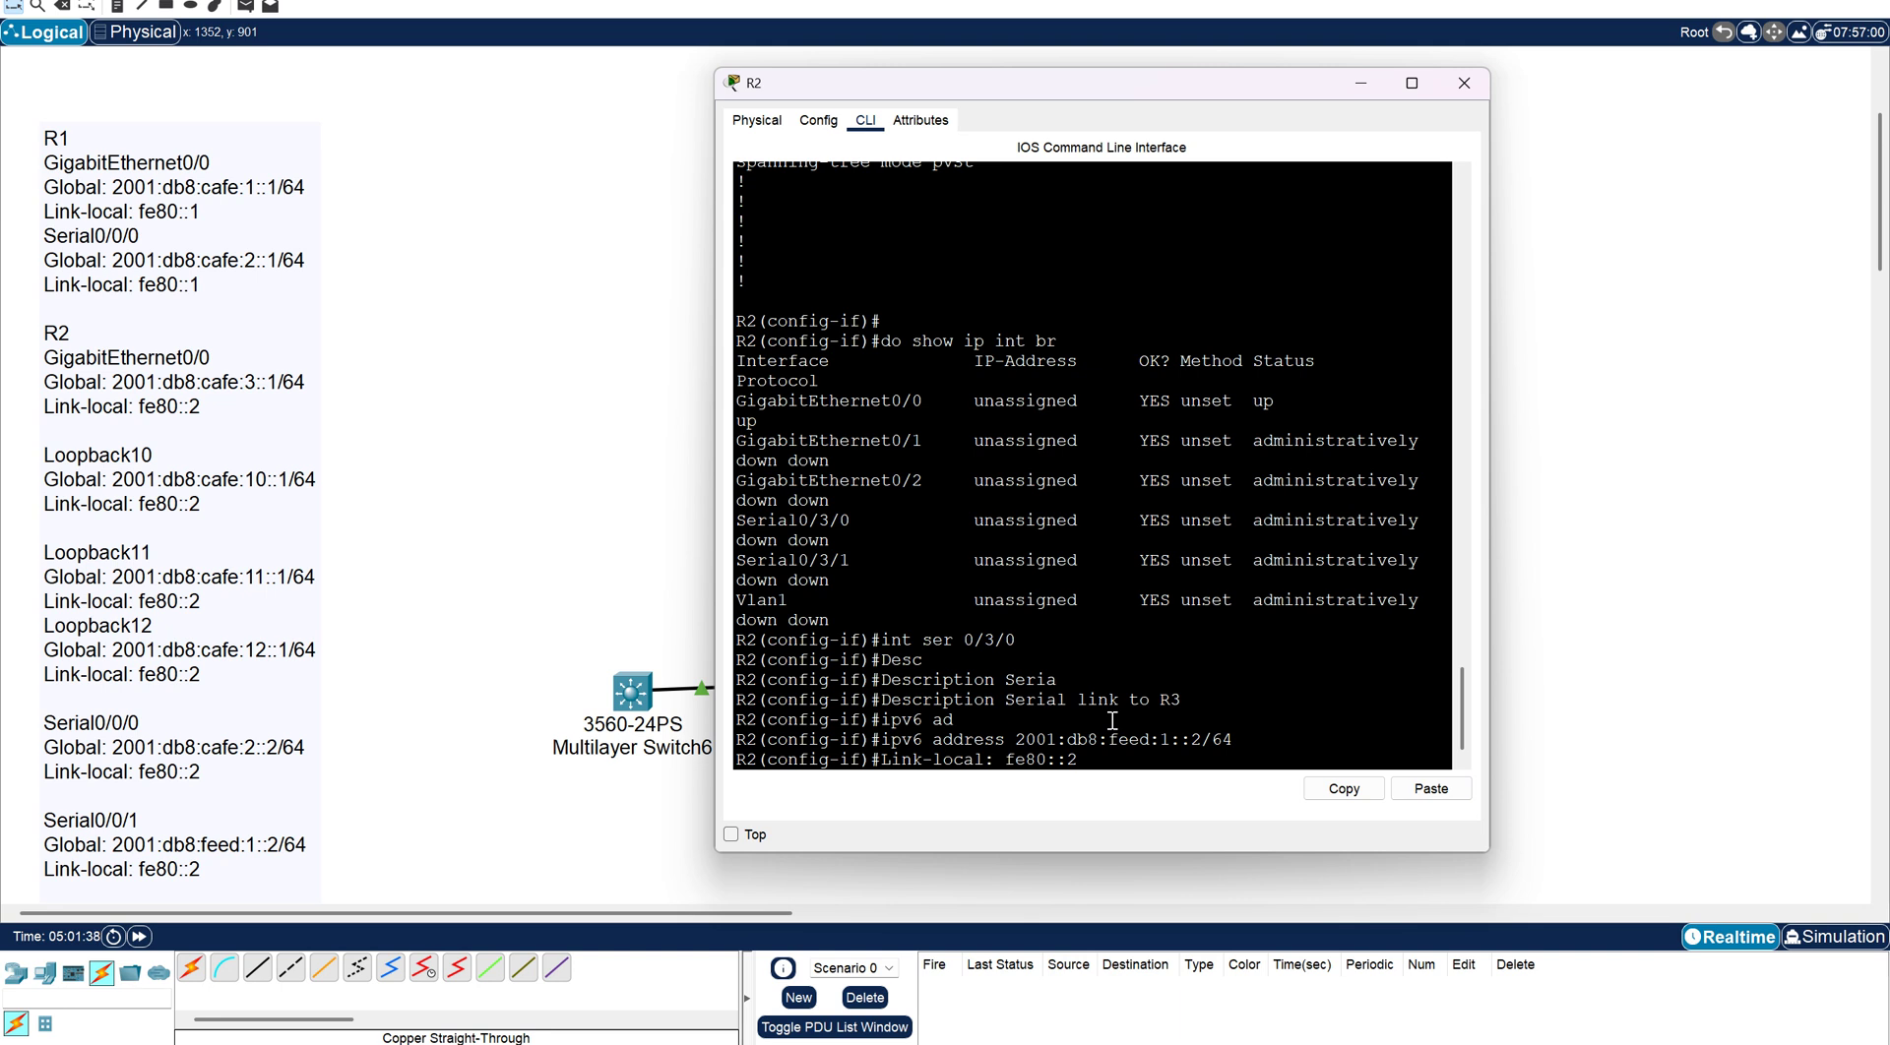
{"action": "key", "text": "BackSpace"}
{"action": "key", "text": "BackSpace"}
{"action": "key", "text": "BackSpace"}
{"action": "key", "text": "BackSpace"}
{"action": "key", "text": "BackSpace"}
{"action": "key", "text": "BackSpace"}
{"action": "key", "text": "BackSpace"}
{"action": "key", "text": "BackSpace"}
{"action": "key", "text": "BackSpace"}
{"action": "key", "text": "BackSpace"}
{"action": "key", "text": "BackSpace"}
{"action": "key", "text": "BackSpace"}
{"action": "key", "text": "BackSpace"}
{"action": "key", "text": "BackSpace"}
{"action": "key", "text": "BackSpace"}
{"action": "key", "text": "BackSpace"}
{"action": "key", "text": "BackSpace"}
{"action": "key", "text": "BackSpace"}
{"action": "key", "text": "BackSpace"}
Assign the link-local IPv6 address fe80::2 to serial 0/3/0 on R2 and enable the interface.
{"action": "type", "text": "ipv6 ad"}
{"action": "key", "text": "Tab"}
{"action": "type", "text": "fe80::2"}
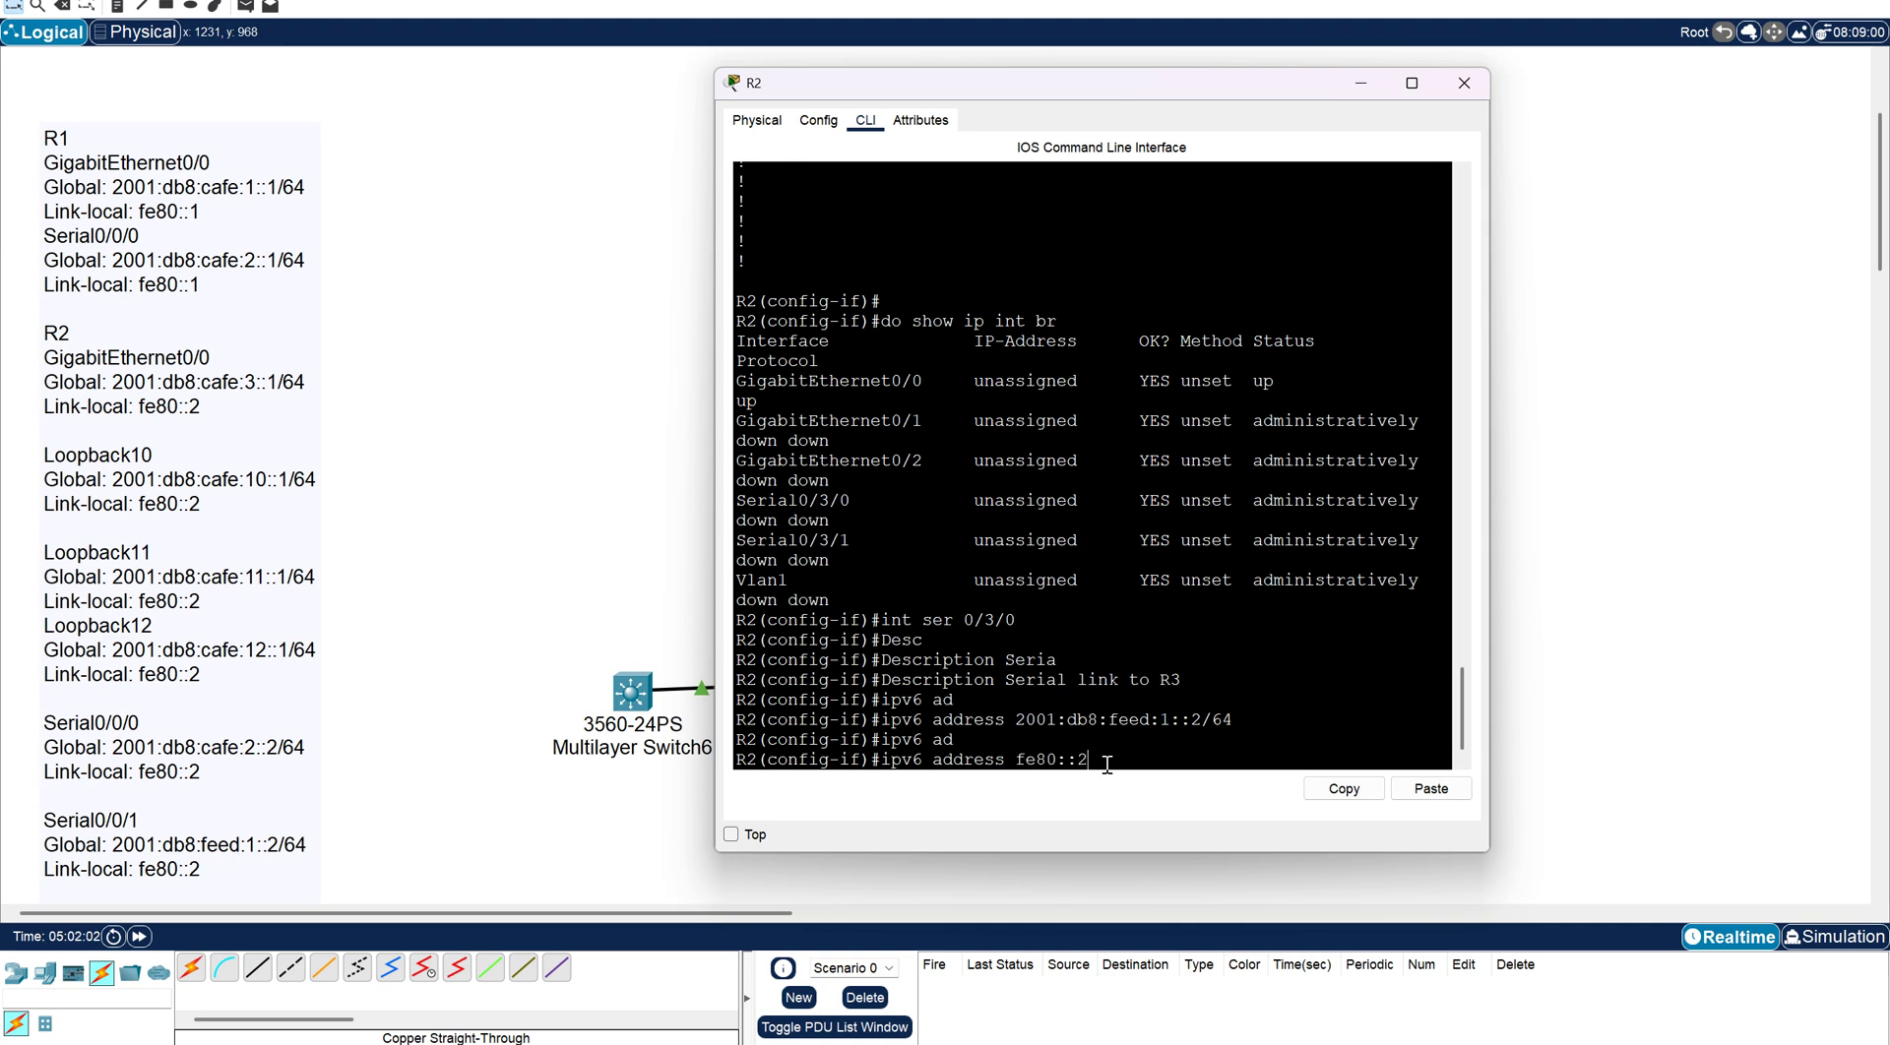
{"action": "scroll", "coordinate": [167, 522], "scroll_direction": "down", "scroll_amount": 3}
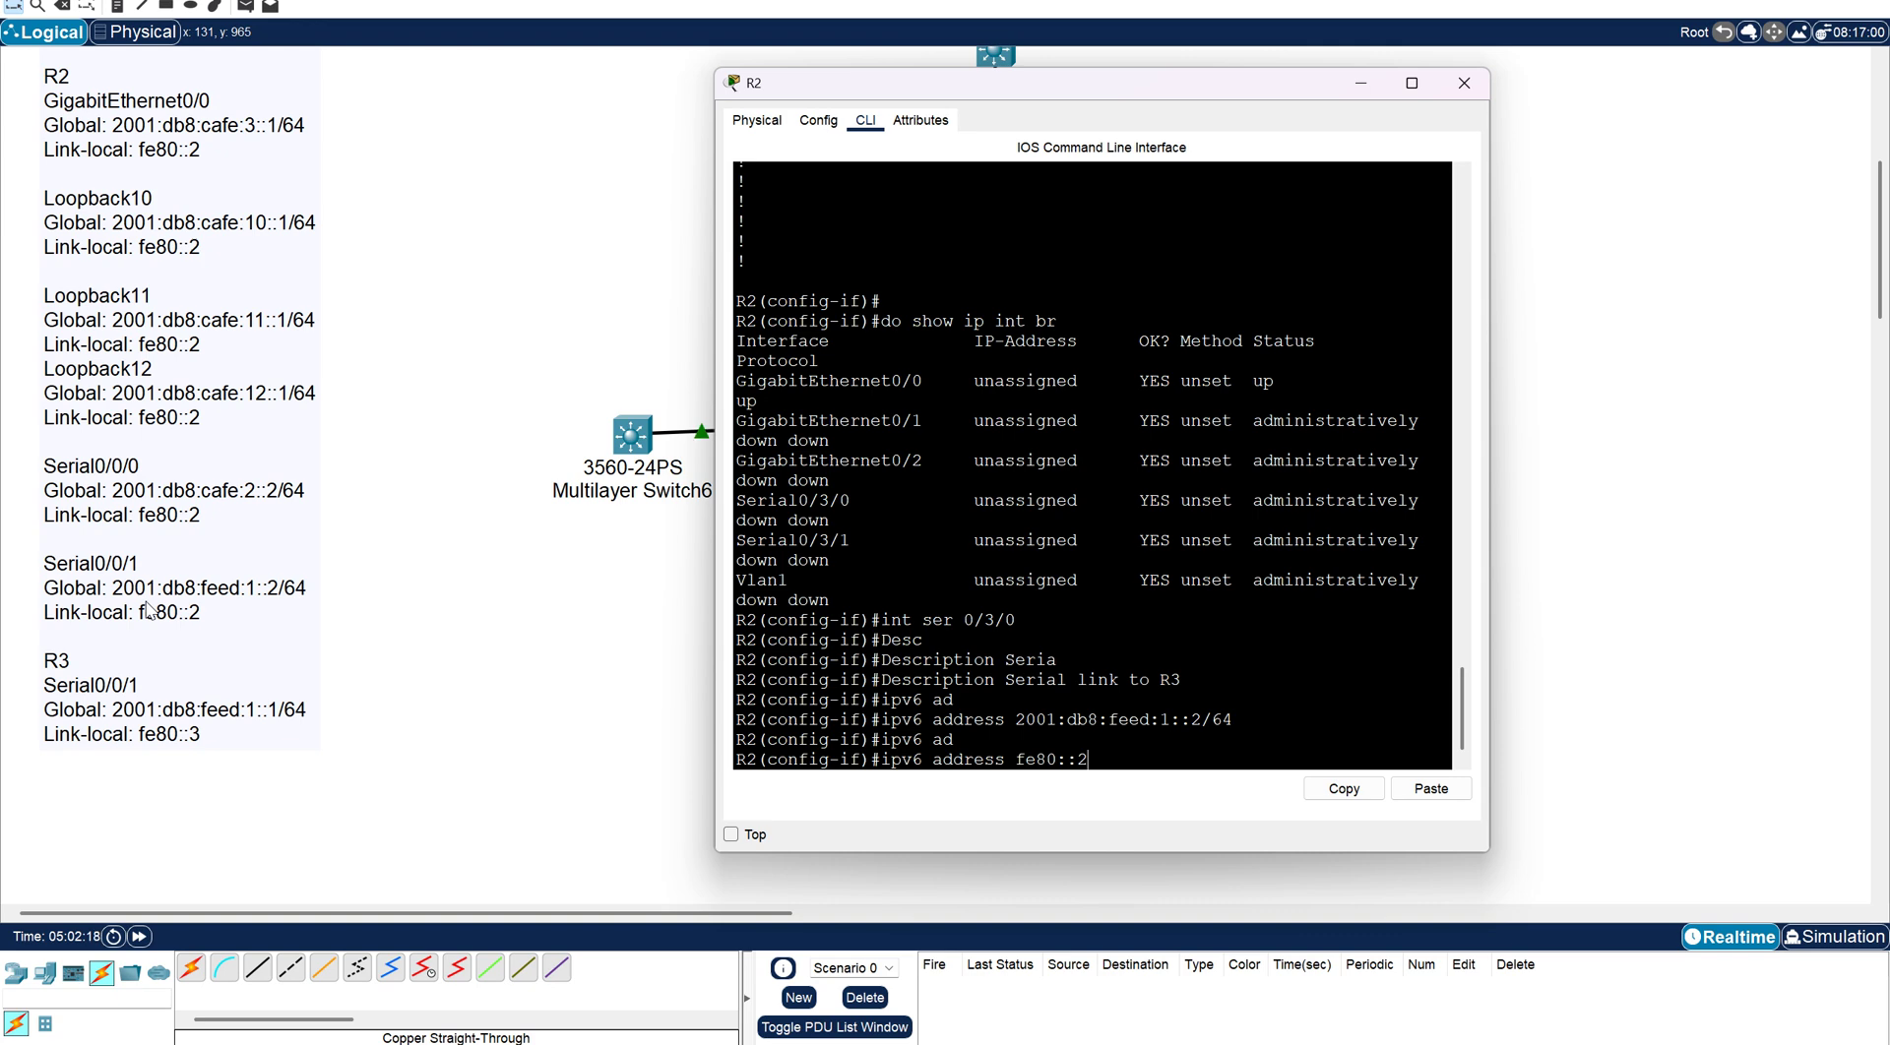
{"action": "scroll", "coordinate": [148, 610], "scroll_direction": "up", "scroll_amount": 3}
{"action": "scroll", "coordinate": [147, 609], "scroll_direction": "down", "scroll_amount": 4}
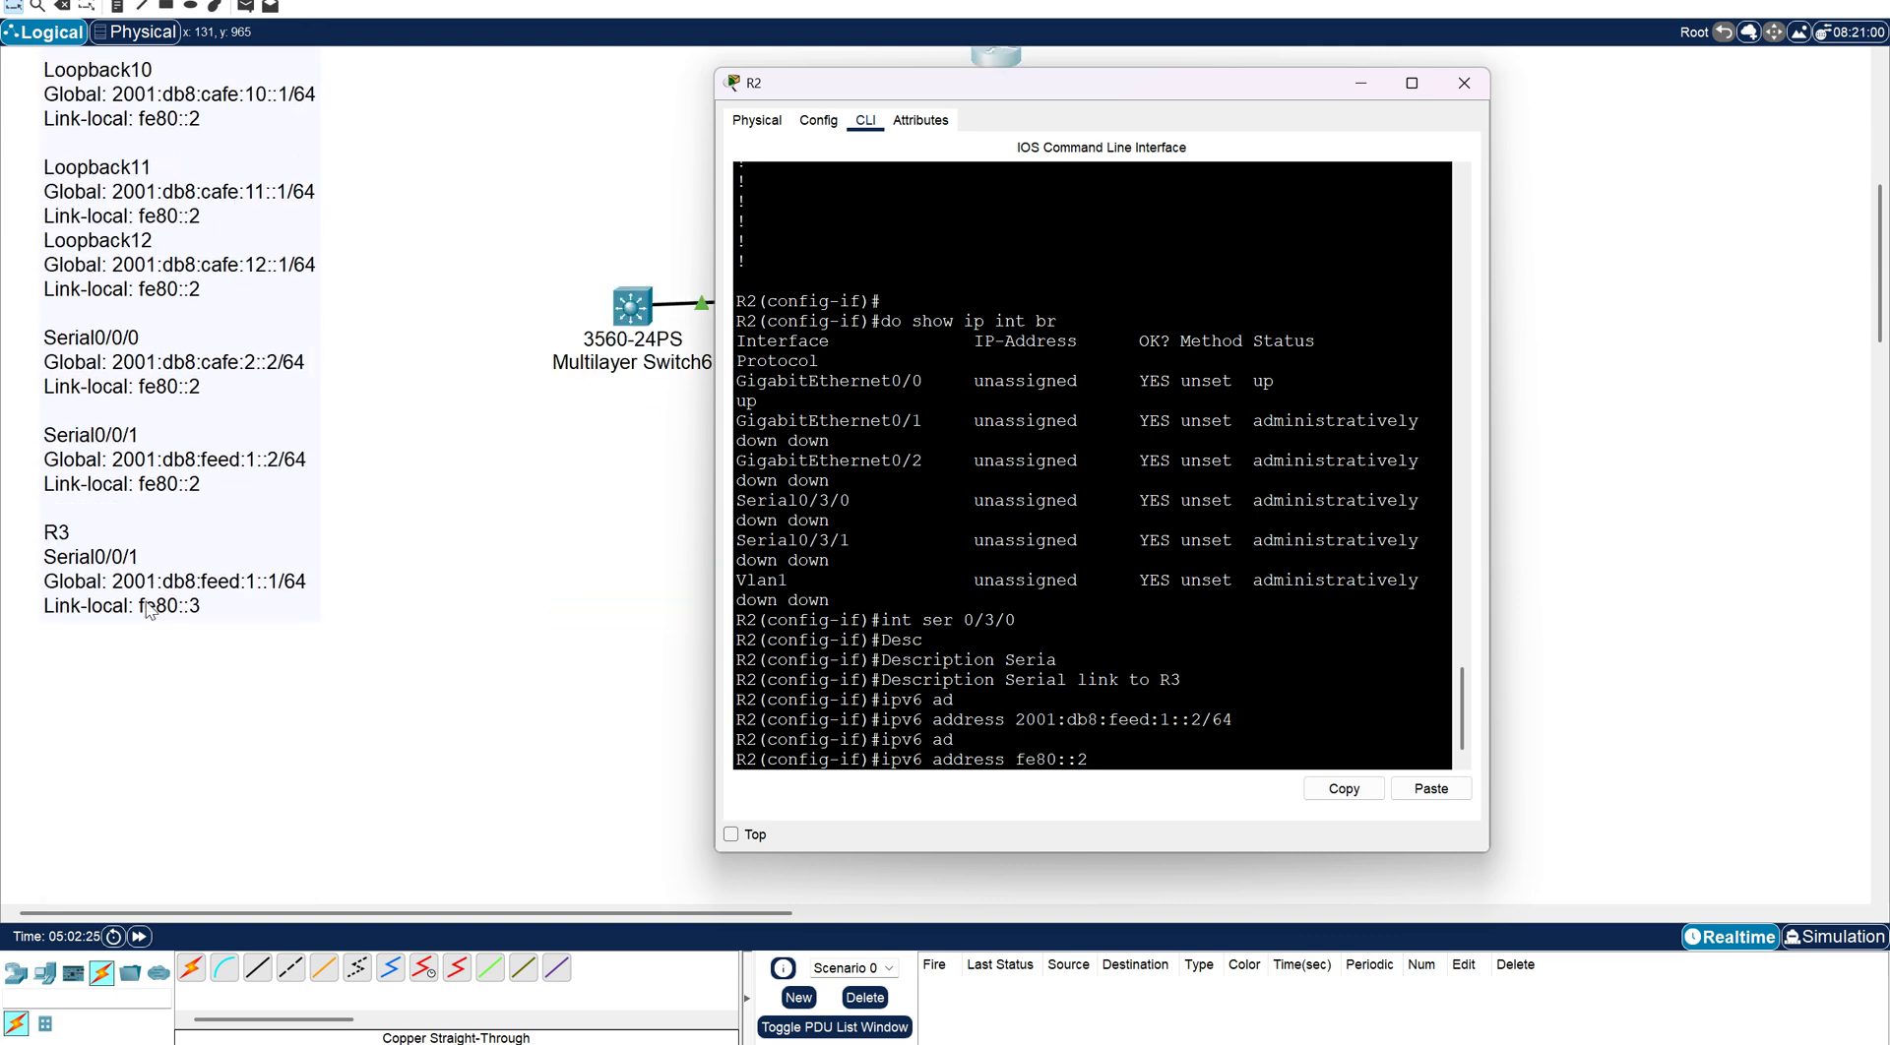
{"action": "type", "text": "link"}
{"action": "key", "text": "Tab"}
{"action": "key", "text": "Return"}
{"action": "type", "text": "no sh"}
{"action": "key", "text": "Return"}
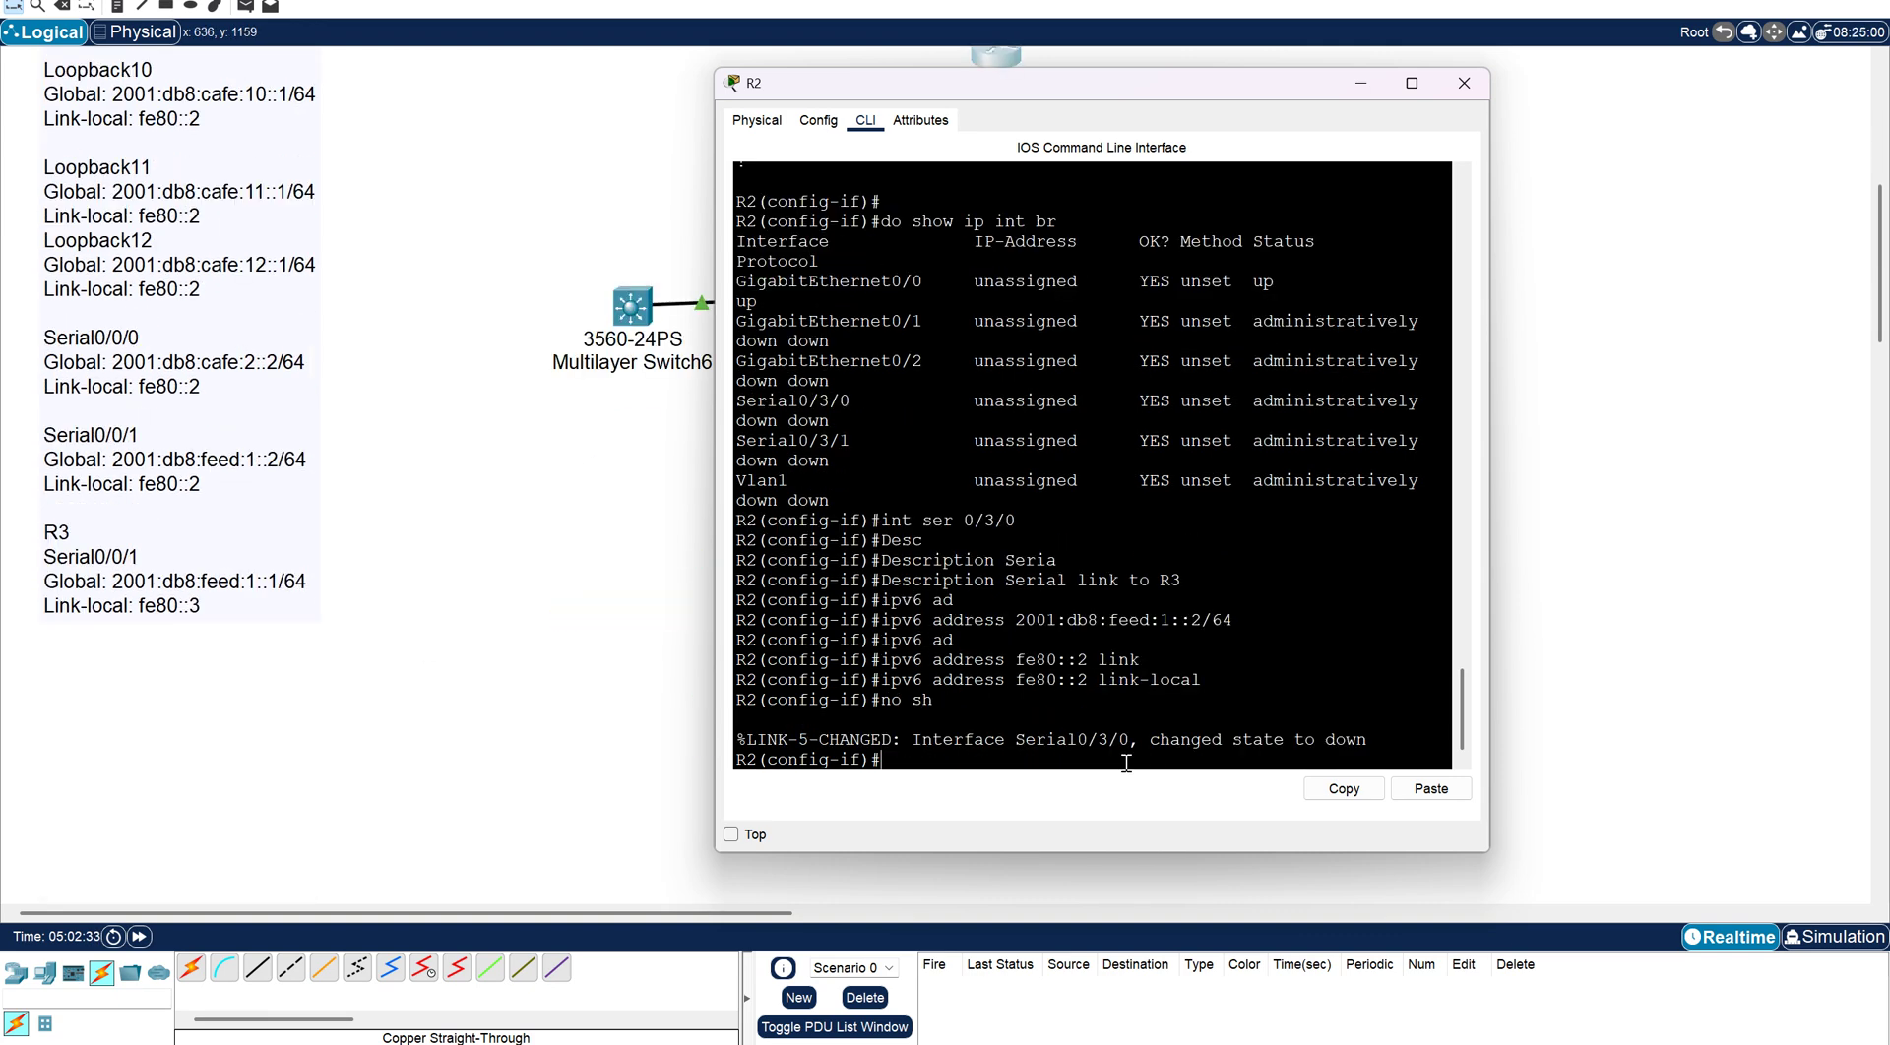
Try to set a clock rate of 6400 on R2's serial 0/3/0 interface.
{"action": "type", "text": "int ser 0/3/0"}
{"action": "key", "text": "Return"}
{"action": "type", "text": "clo"}
{"action": "key", "text": "Tab"}
{"action": "type", "text": "ra"}
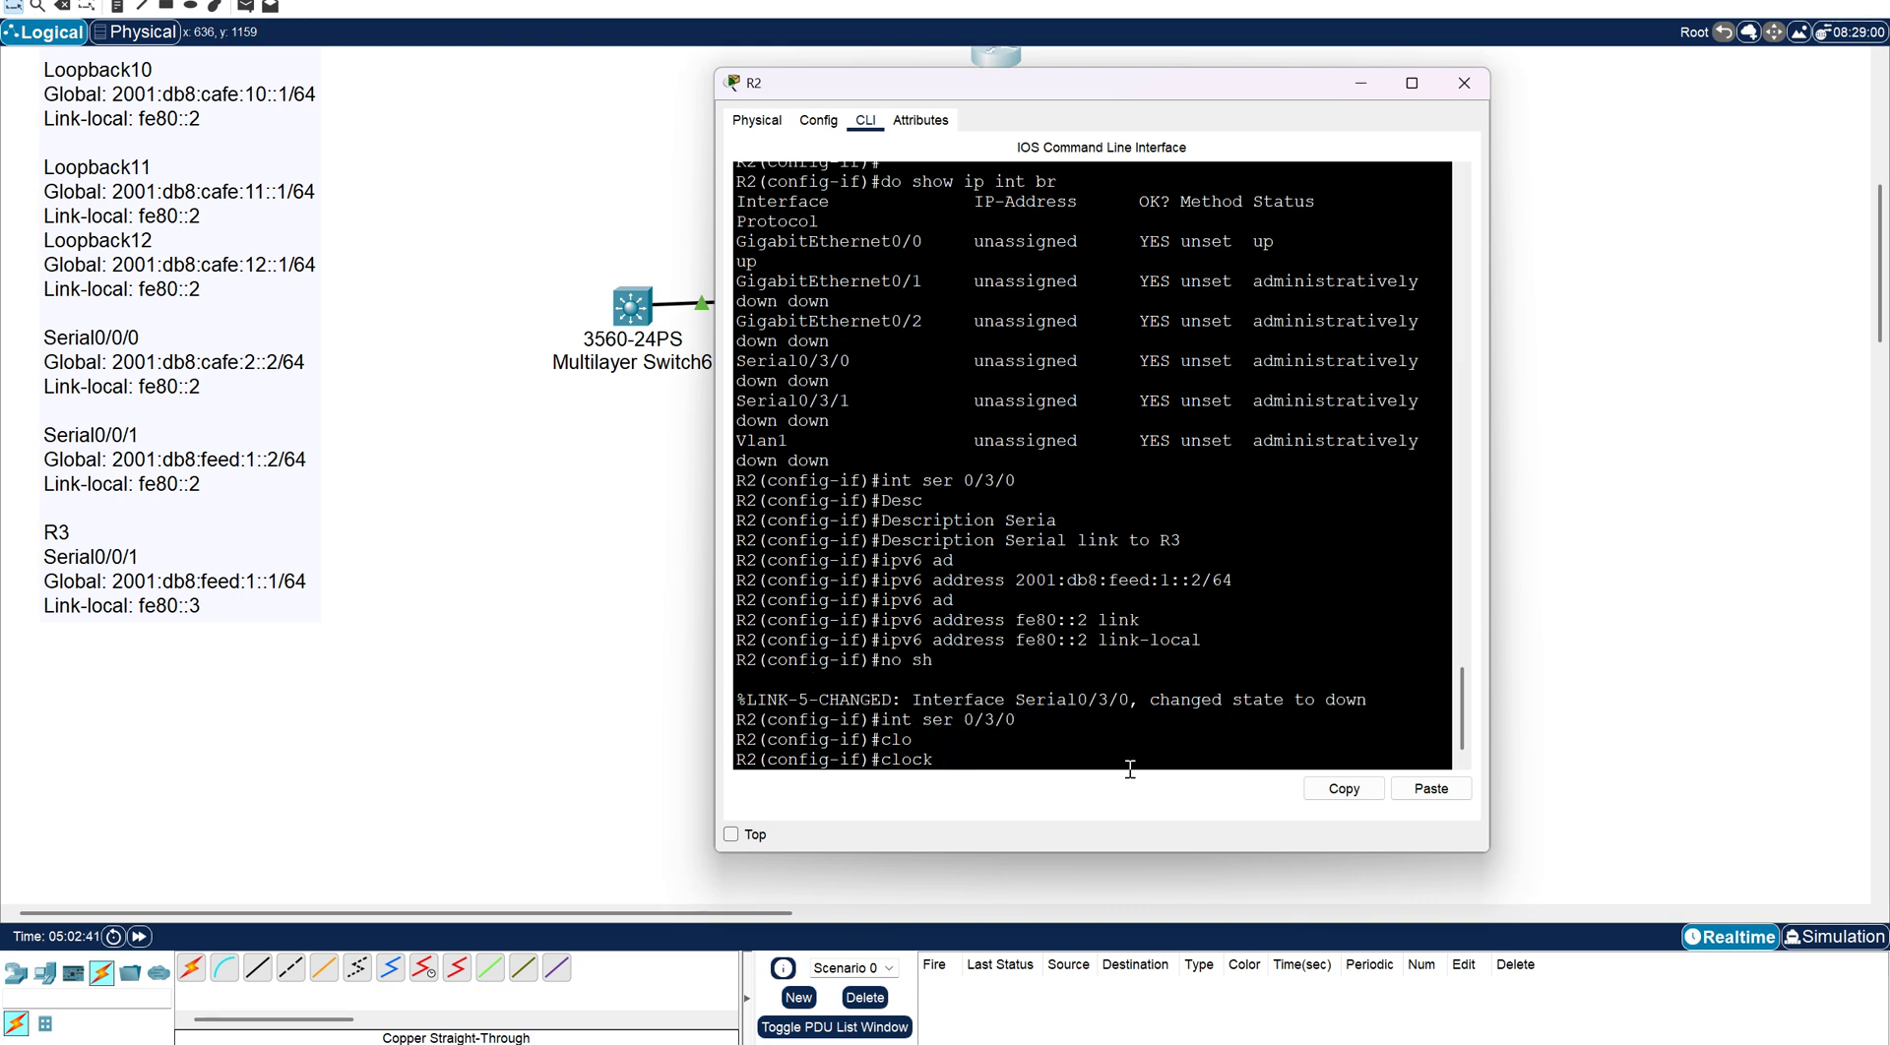
{"action": "key", "text": "Tab"}
{"action": "type", "text": "6400"}
{"action": "key", "text": "Return"}
{"action": "key", "text": "Up"}
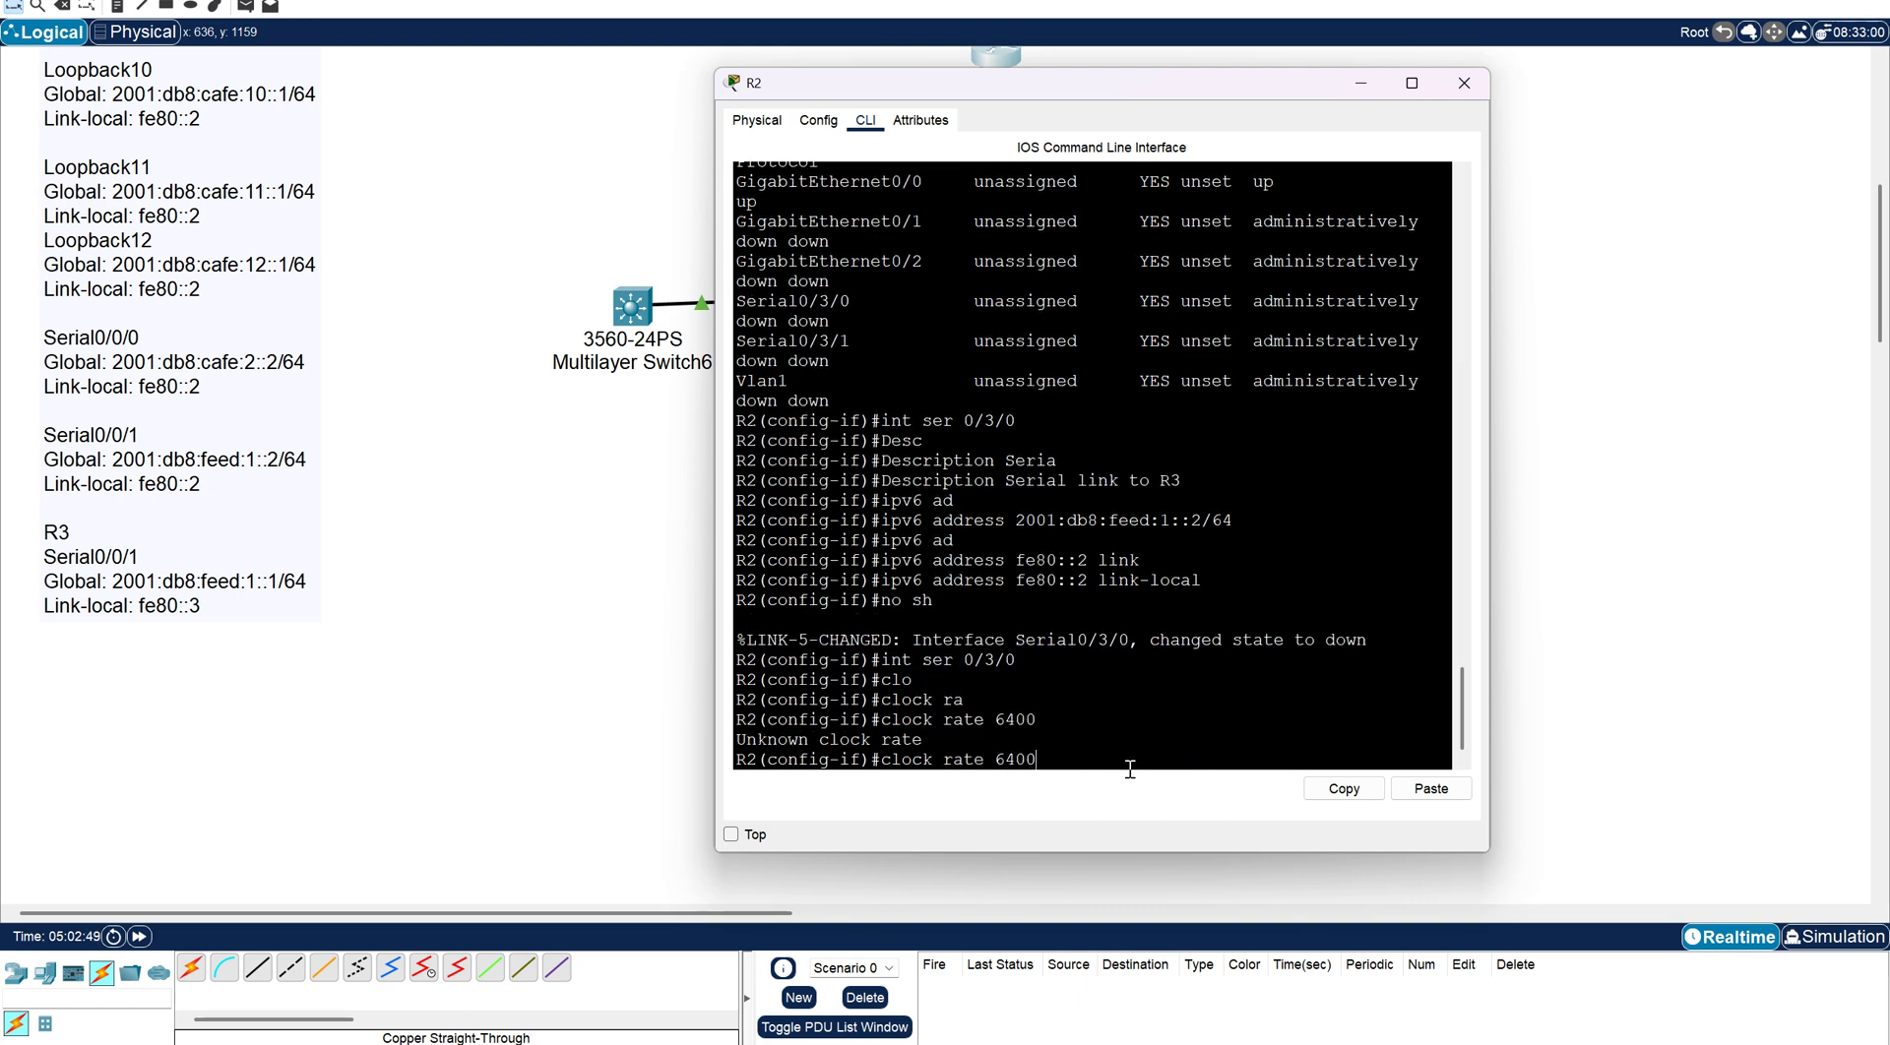
{"action": "key", "text": "Return"}
Set the clock rate of R2's serial 0/3/0 interface to 64000.
{"action": "key", "text": "Up"}
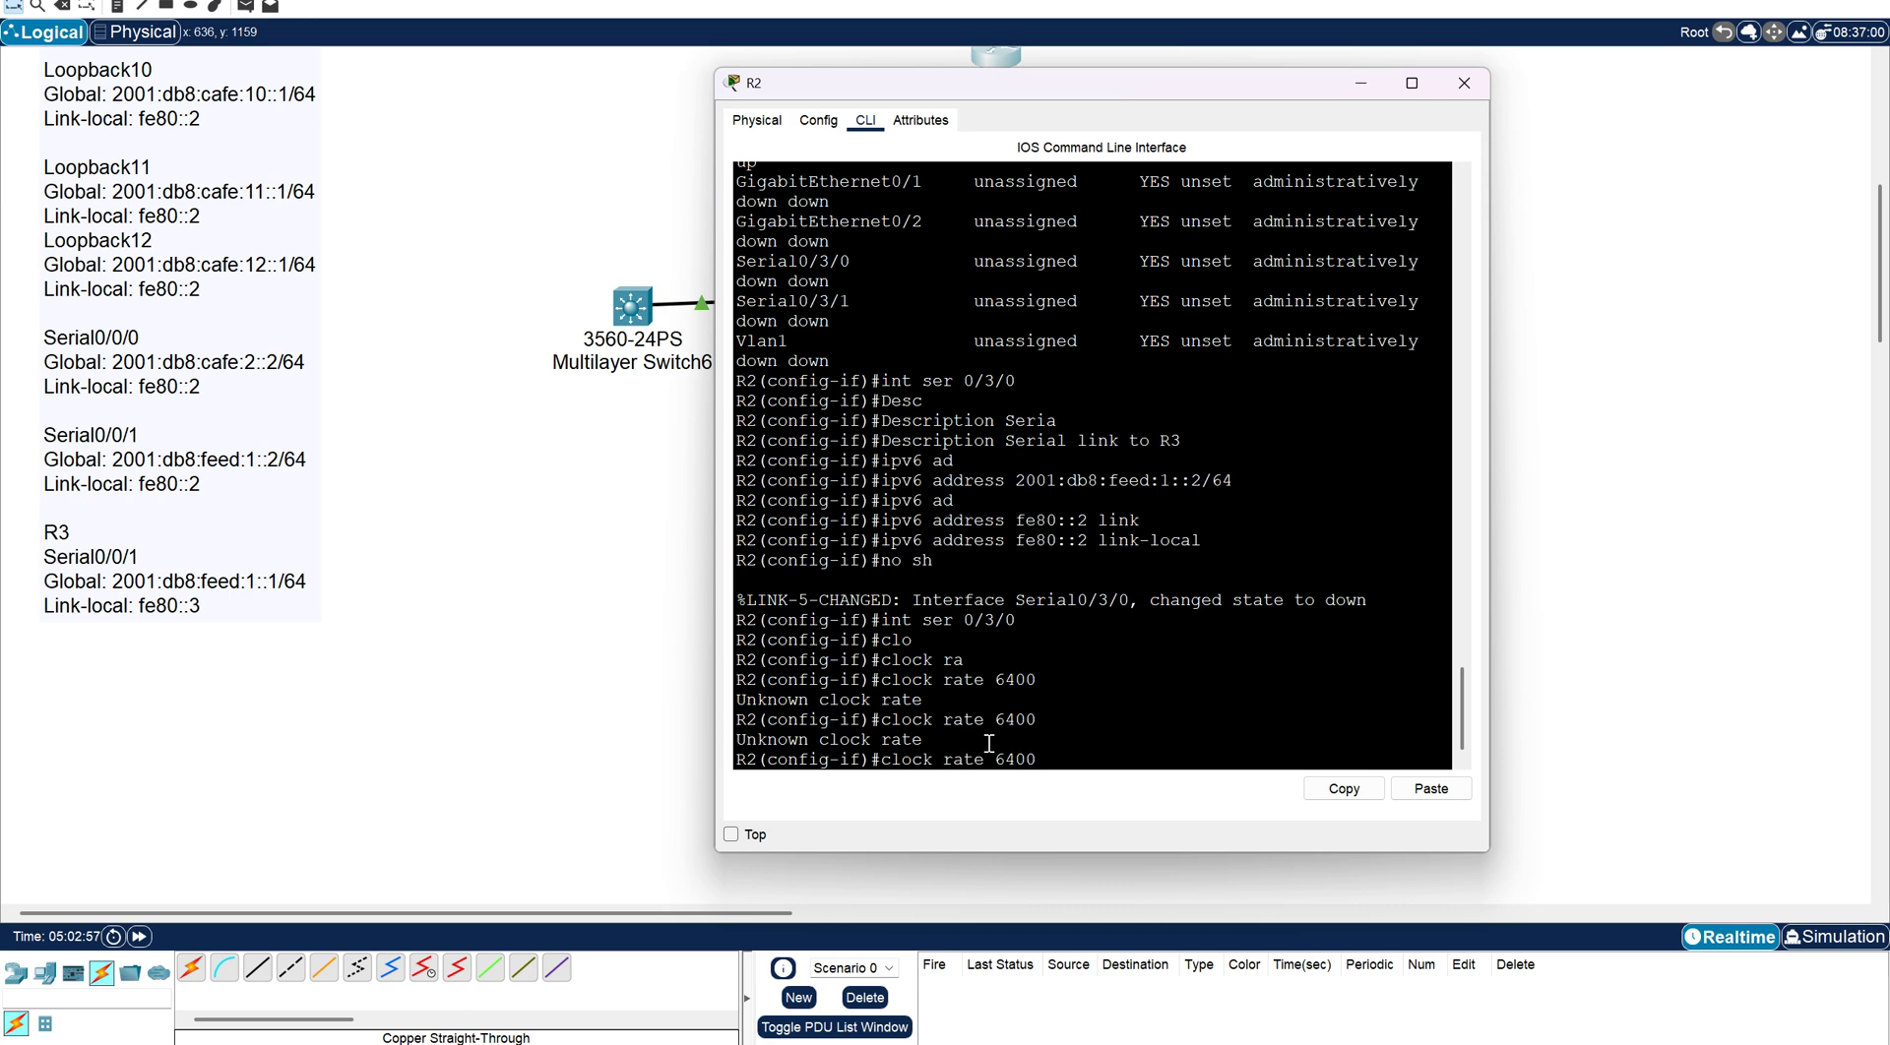
{"action": "type", "text": "0"}
{"action": "key", "text": "Return"}
{"action": "key", "text": "Up"}
{"action": "key", "text": "Left"}
{"action": "key", "text": "BackSpace"}
{"action": "key", "text": "Return"}
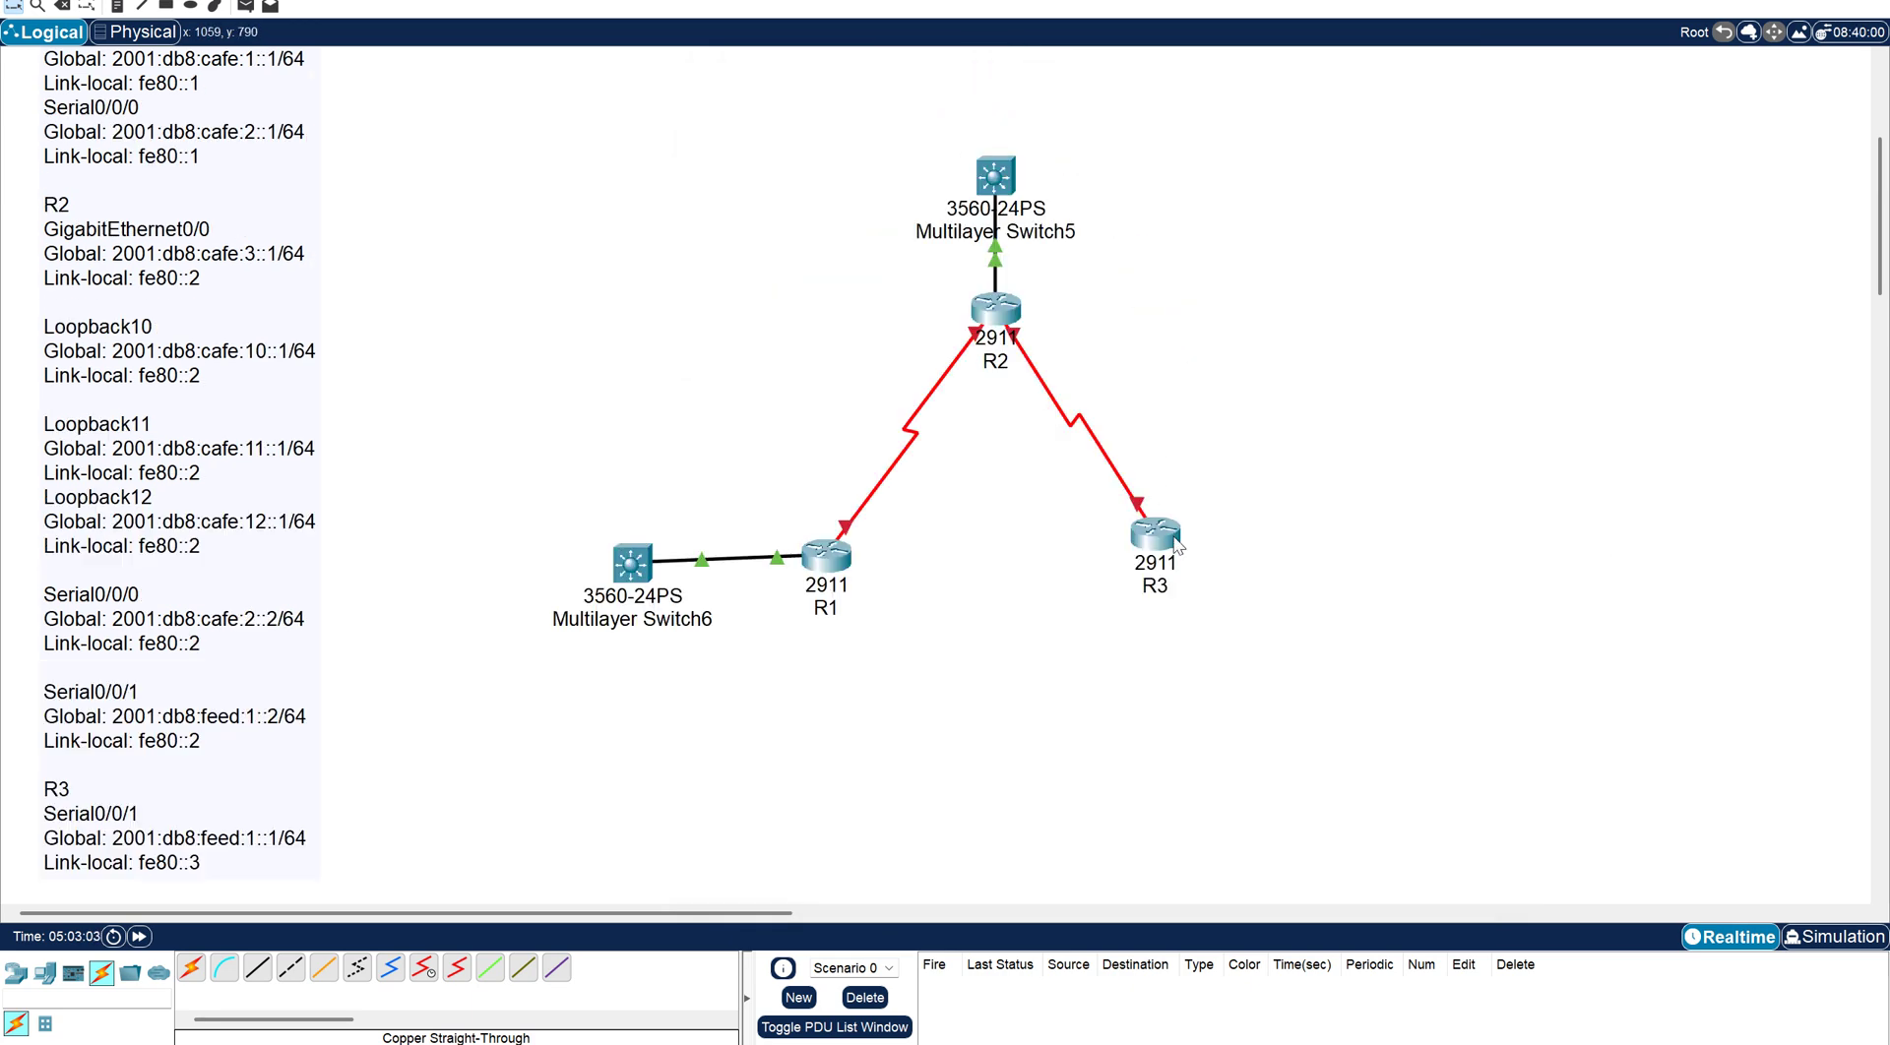
Open R3's command line and enter interface configuration for serial 0/3/0.
{"action": "left_click", "coordinate": [1147, 537]}
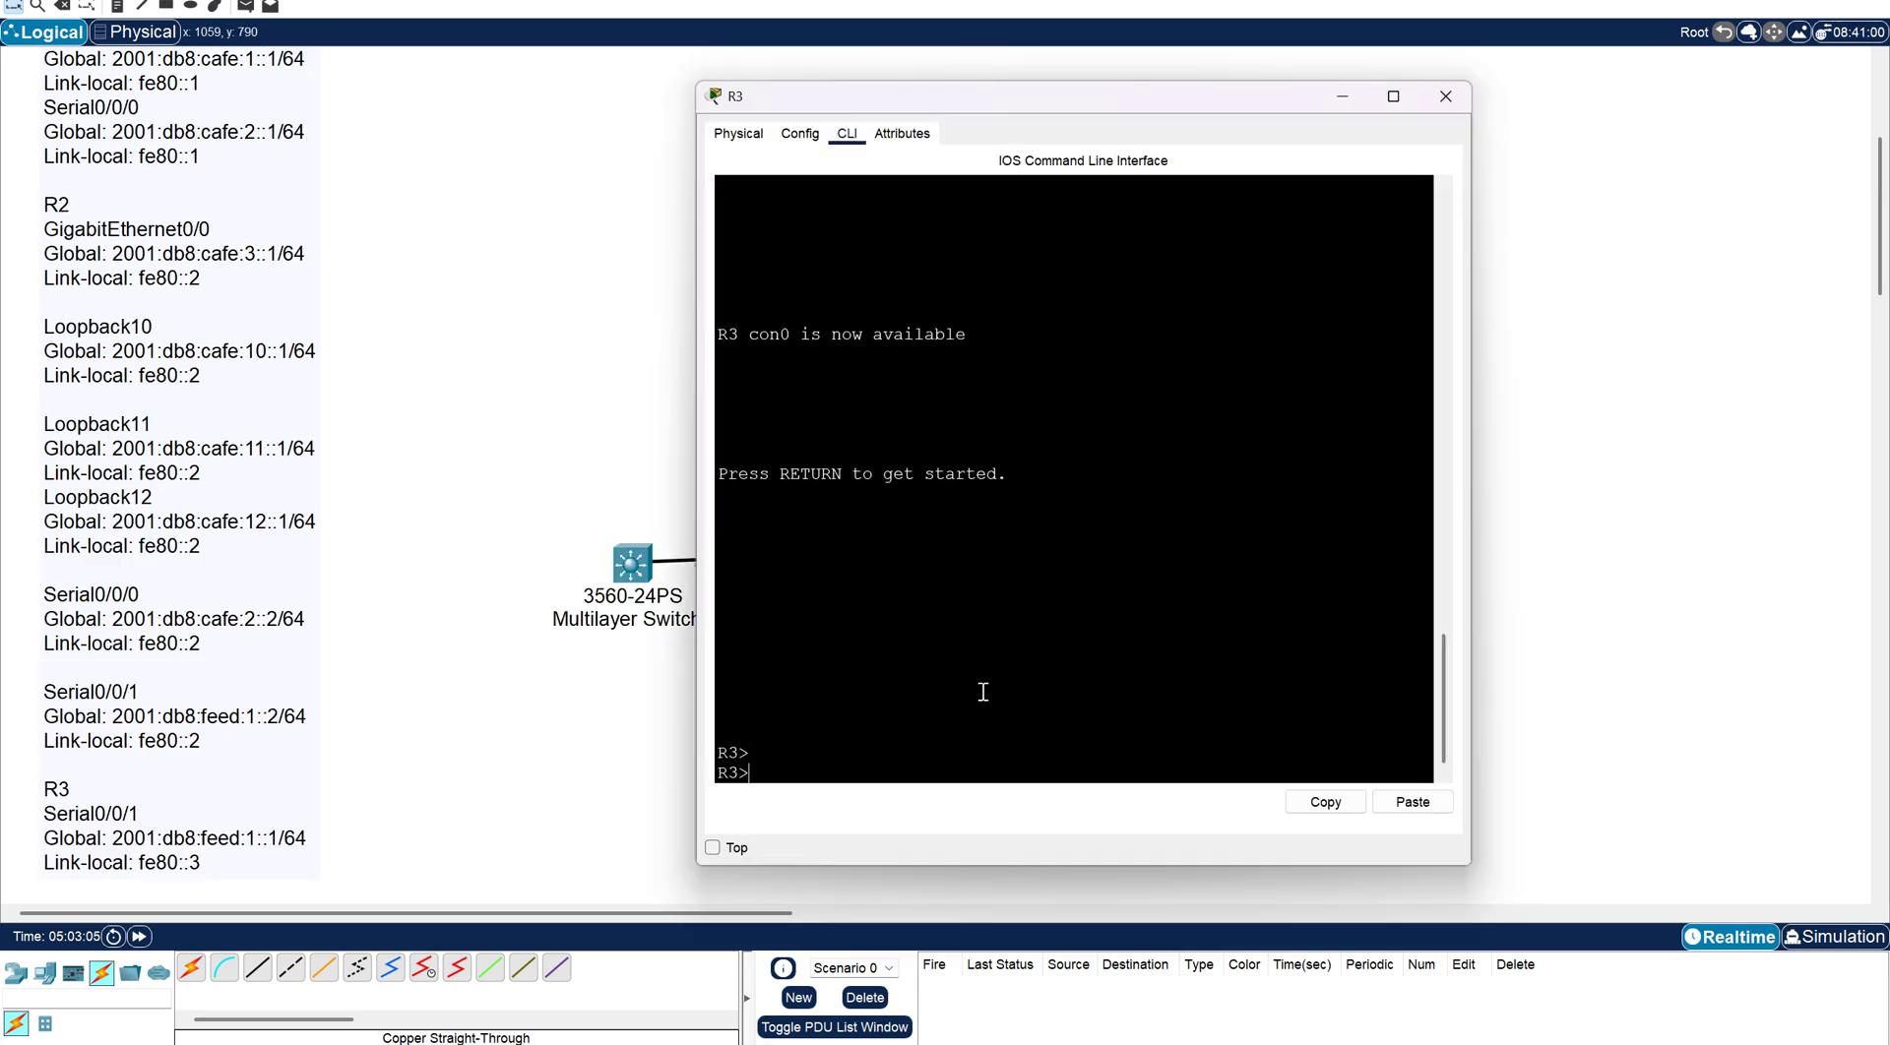
{"action": "key", "text": "Return"}
{"action": "type", "text": "en"}
{"action": "key", "text": "Return"}
{"action": "type", "text": "conf t"}
{"action": "key", "text": "Return"}
{"action": "type", "text": "int se"}
{"action": "key", "text": "Tab"}
{"action": "type", "text": "0/"}
{"action": "type", "text": "3/0"}
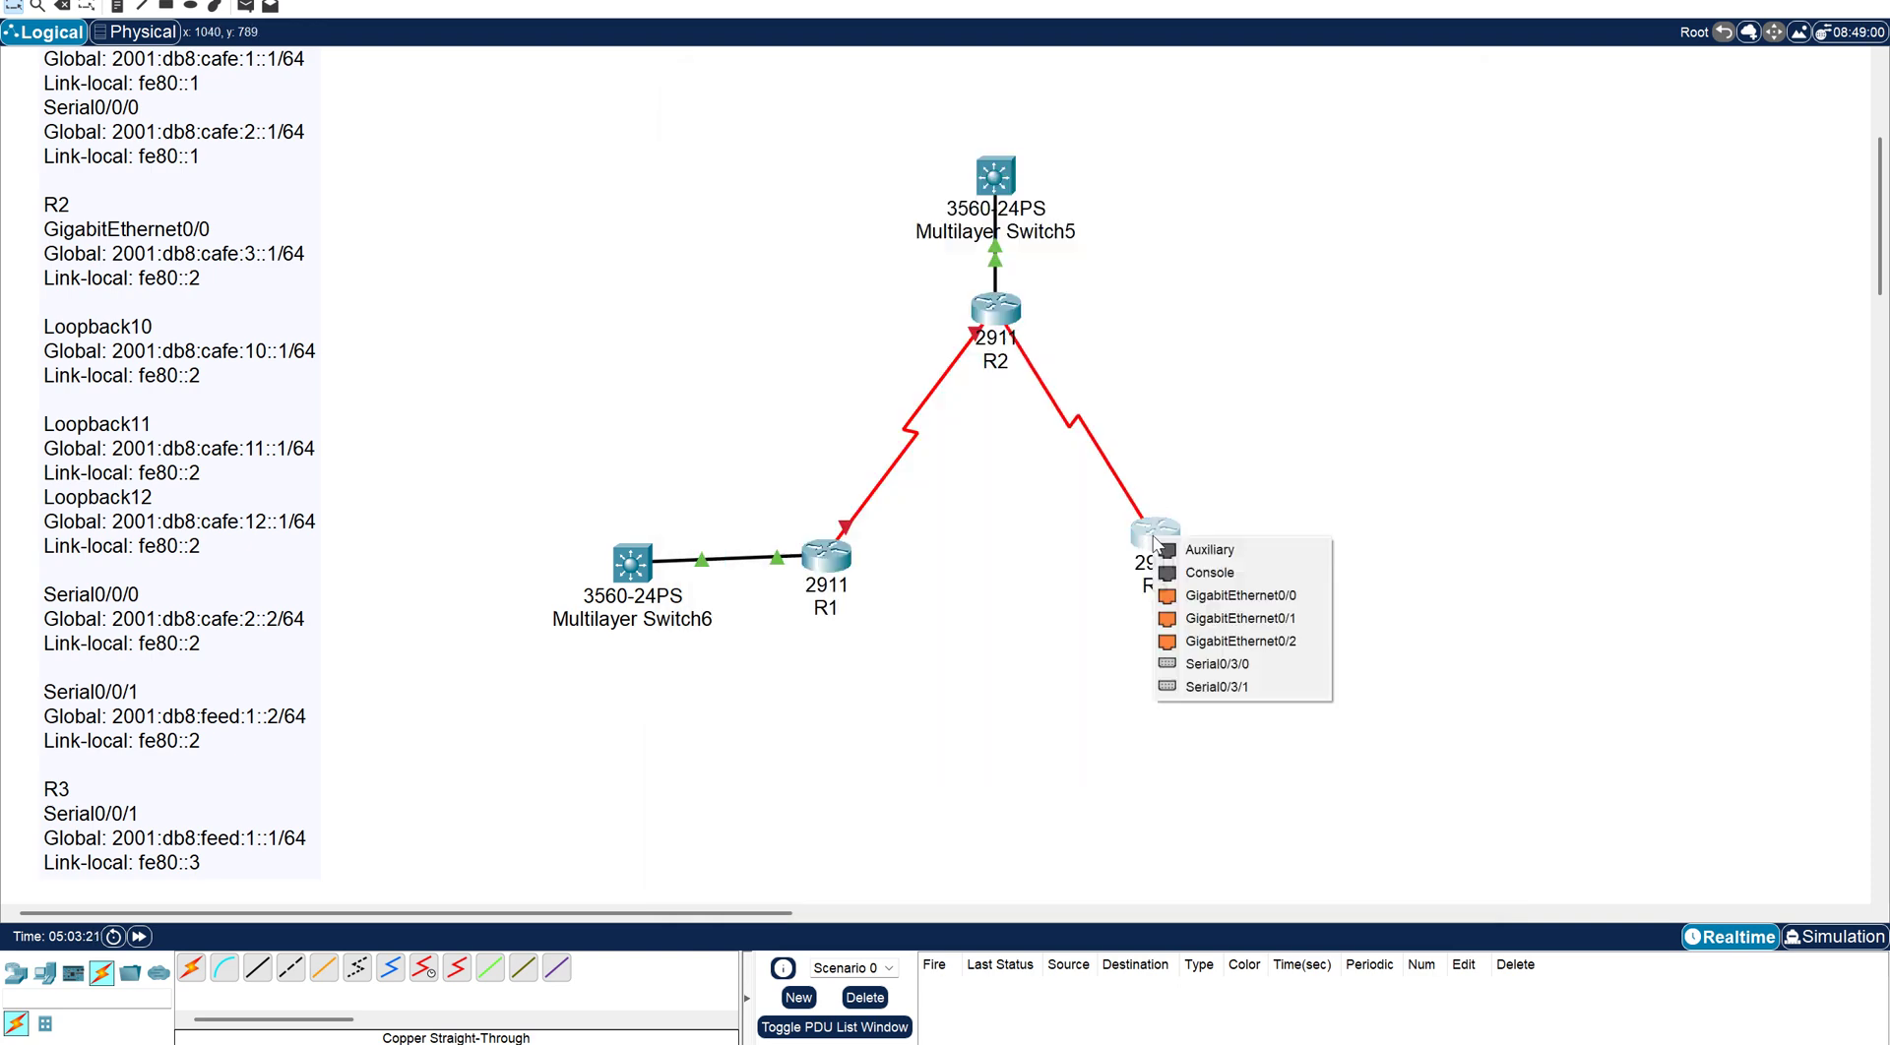
{"action": "key", "text": "Return"}
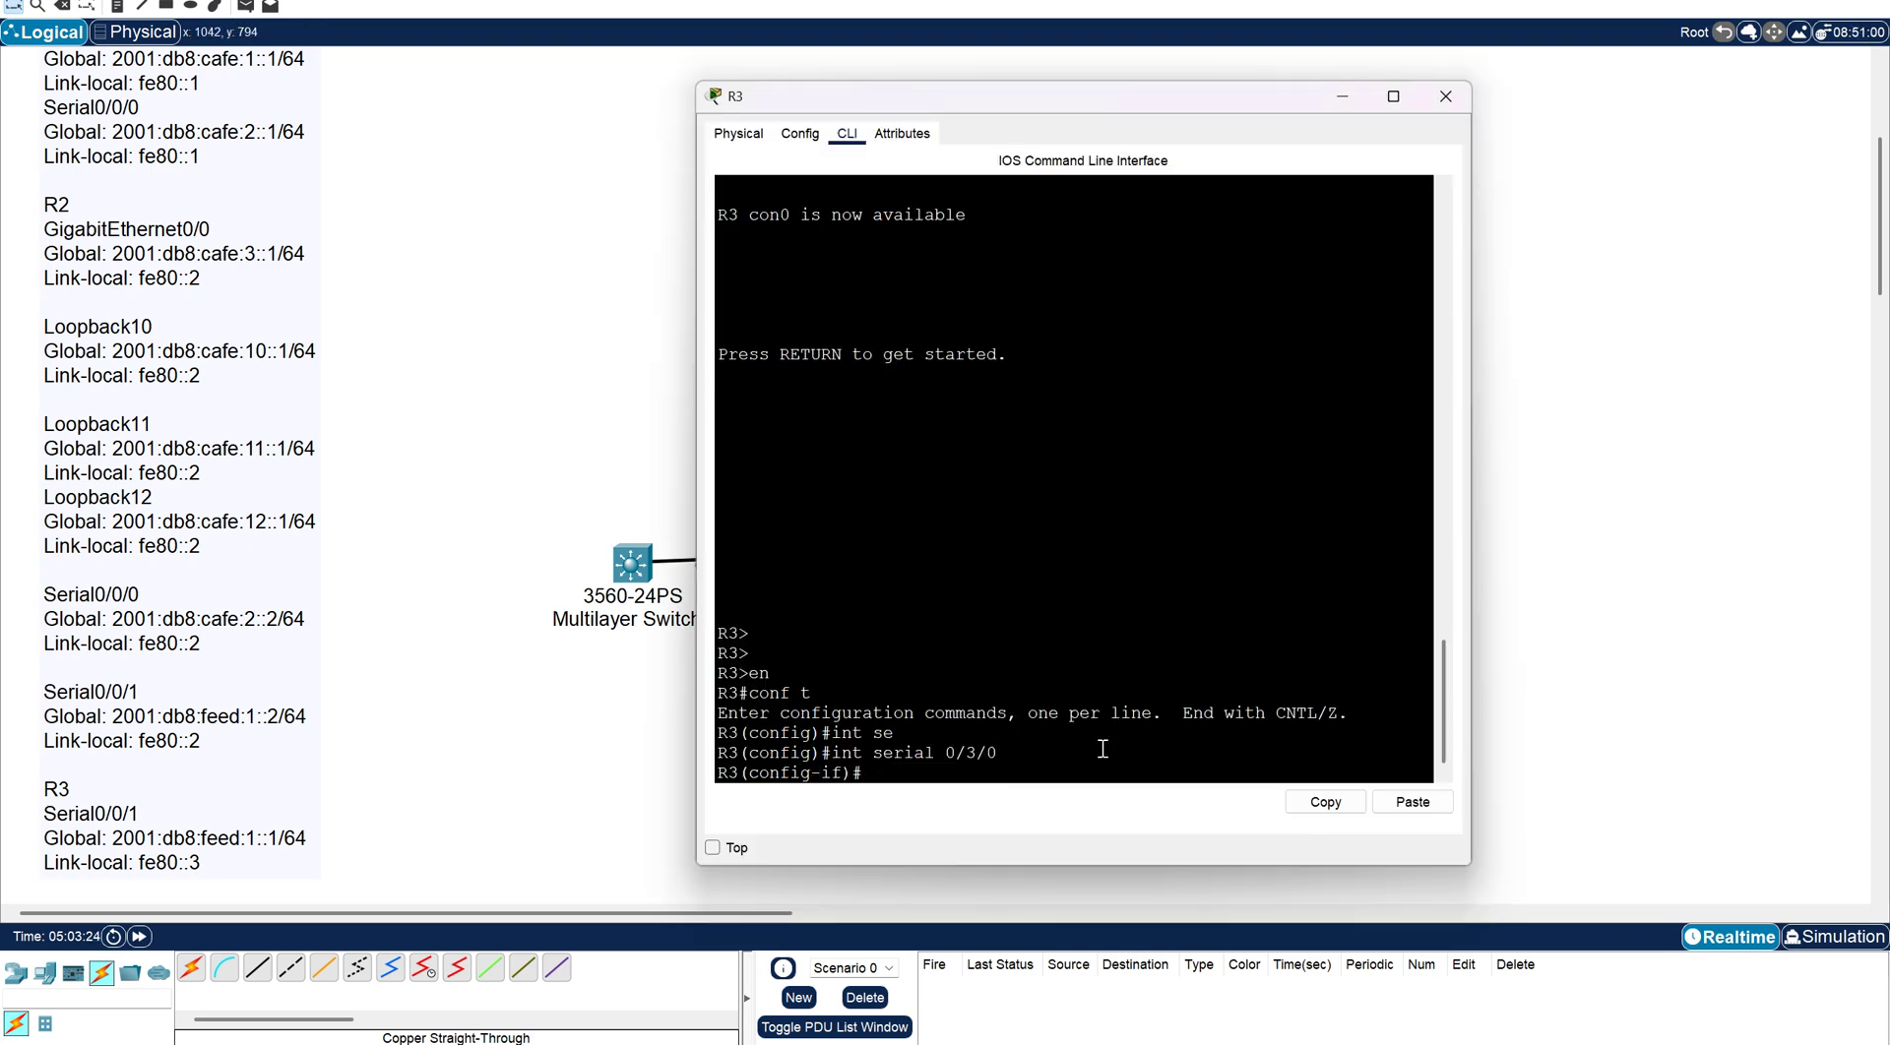
Describe R3's serial 0/3/0 as "Serial link to R2".
{"action": "type", "text": "Descri"}
{"action": "key", "text": "Tab"}
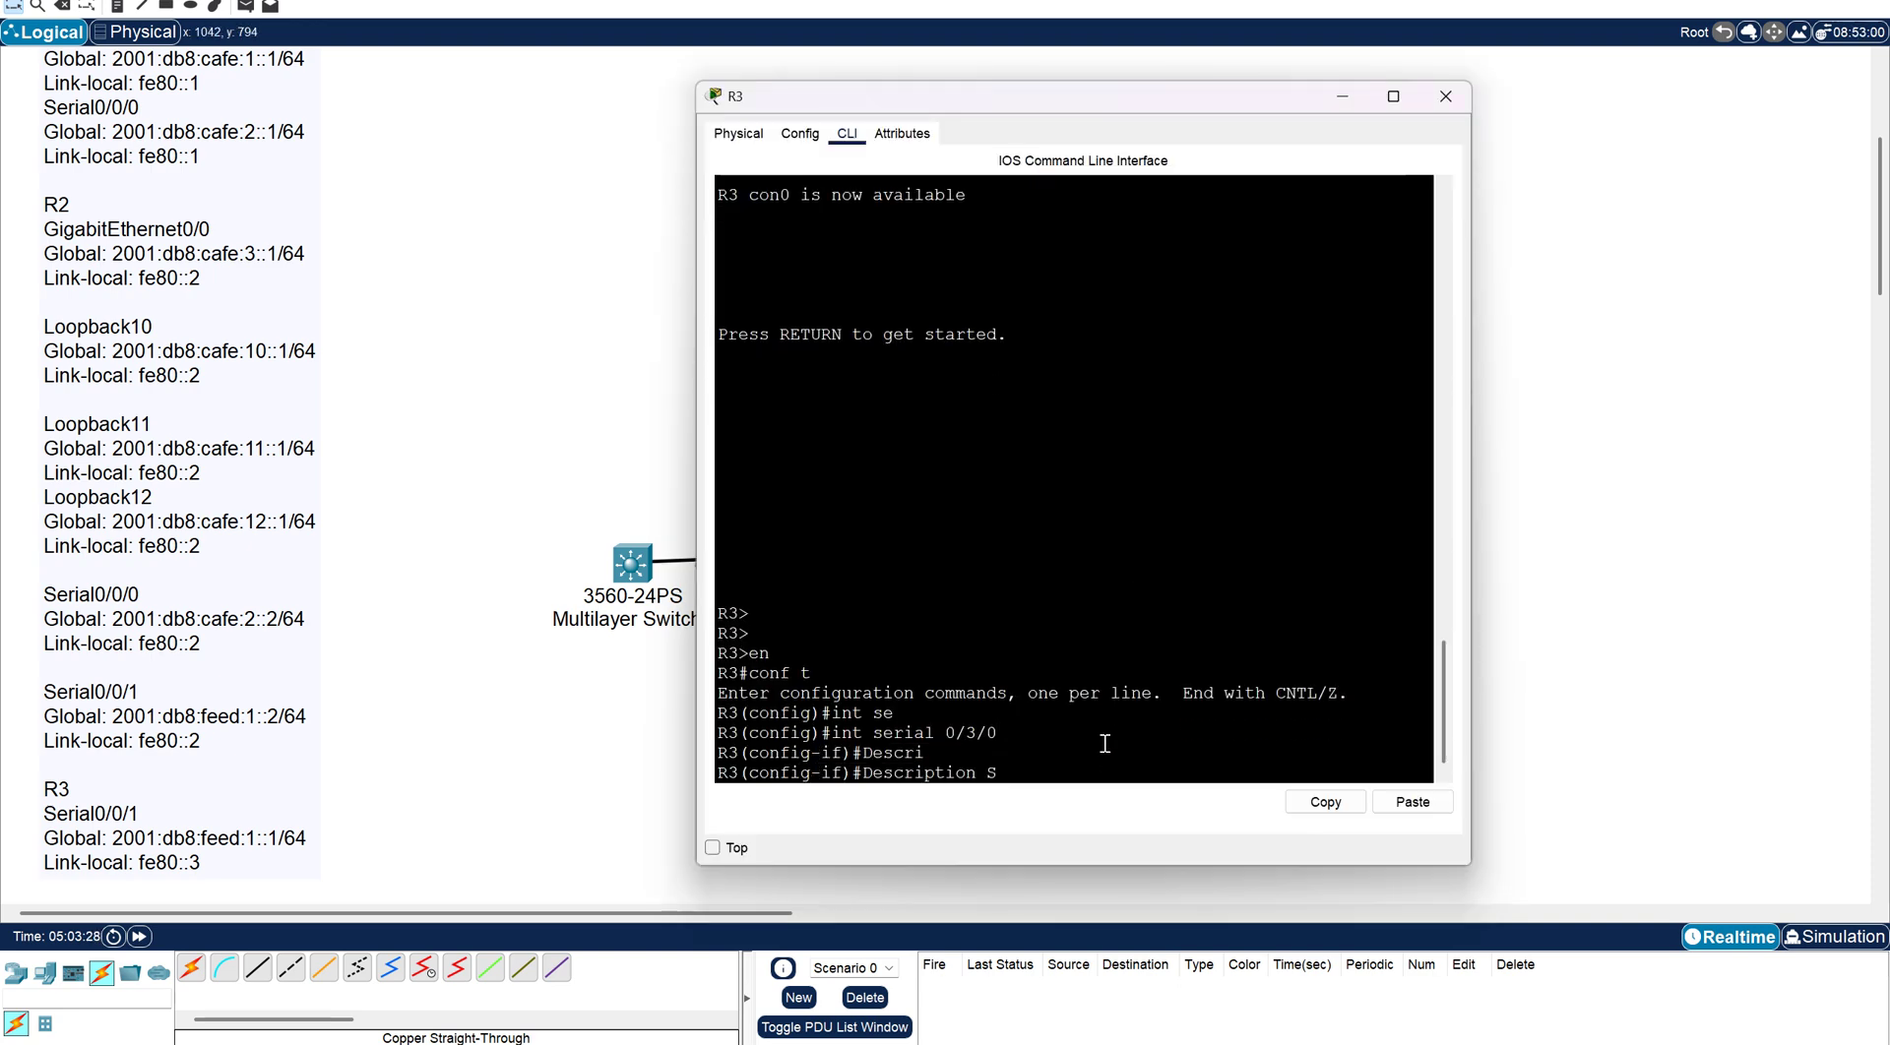
{"action": "type", "text": "Serial"}
{"action": "key", "text": "Tab"}
{"action": "type", "text": "link to R2"}
{"action": "key", "text": "Return"}
Assign the global IPv6 address 2001:db8:feed:1::1/64, copied from the addressing note, to R3's serial 0/3/0.
{"action": "type", "text": "ipv6 ad"}
{"action": "key", "text": "Tab"}
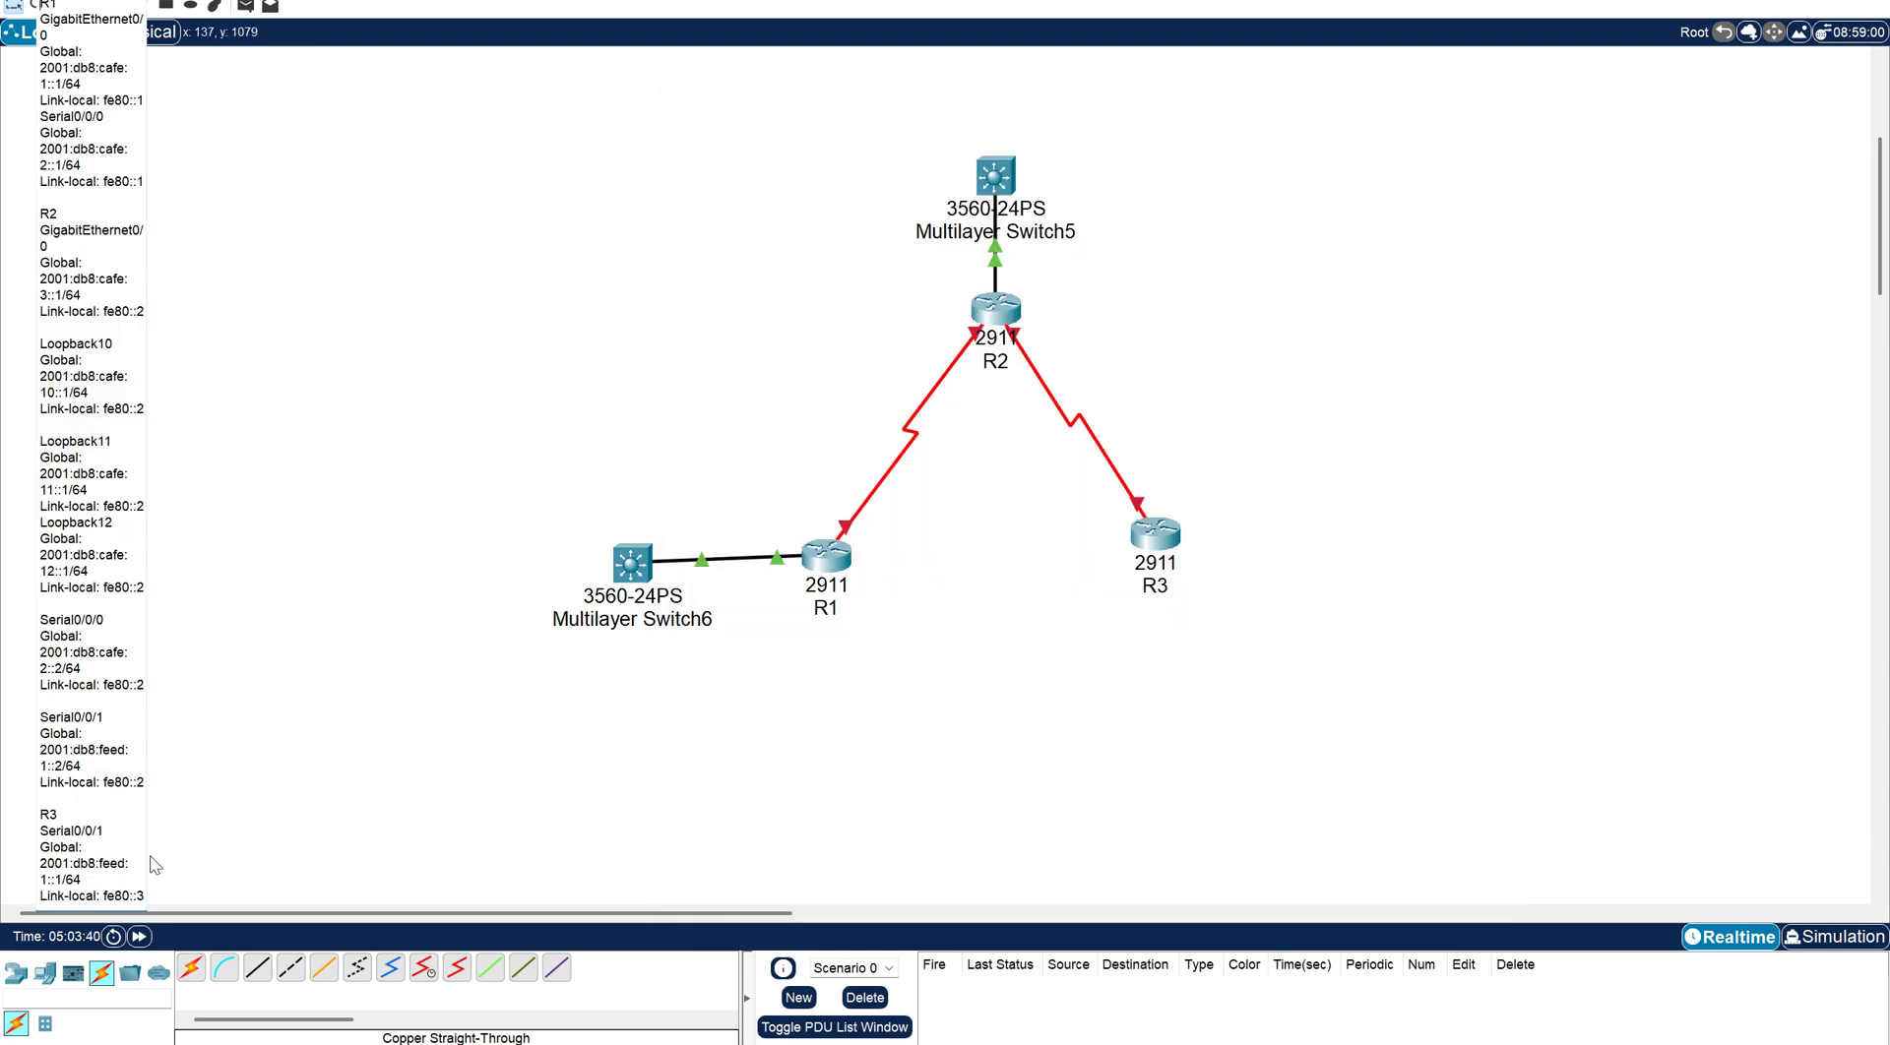
{"action": "left_click_drag", "start_coordinate": [43, 861], "coordinate": [138, 898]}
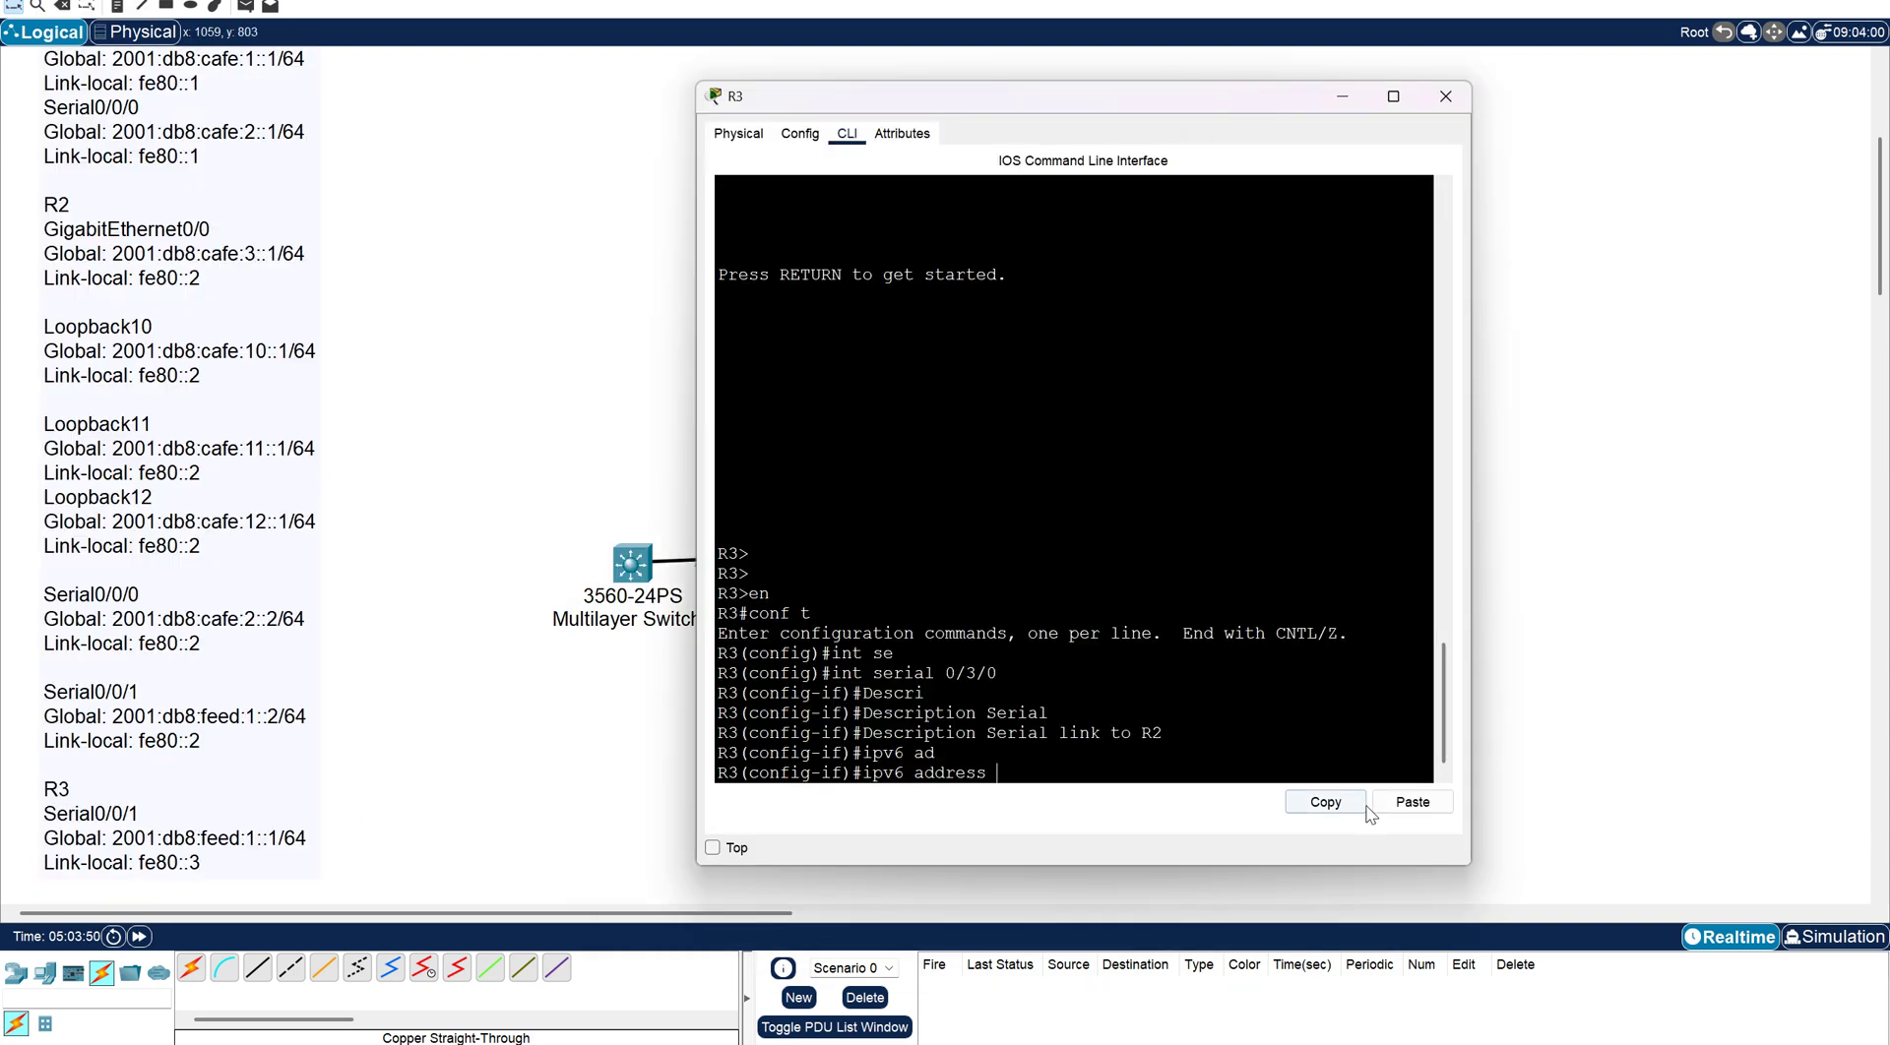
{"action": "type", "text": "feed:1::1/64"}
{"action": "key", "text": "Return"}
Assign the link-local IPv6 address fe80::3 to R3's serial 0/3/0.
{"action": "type", "text": "ipv6 ad"}
{"action": "key", "text": "Tab"}
{"action": "type", "text": "fe80::3 lin"}
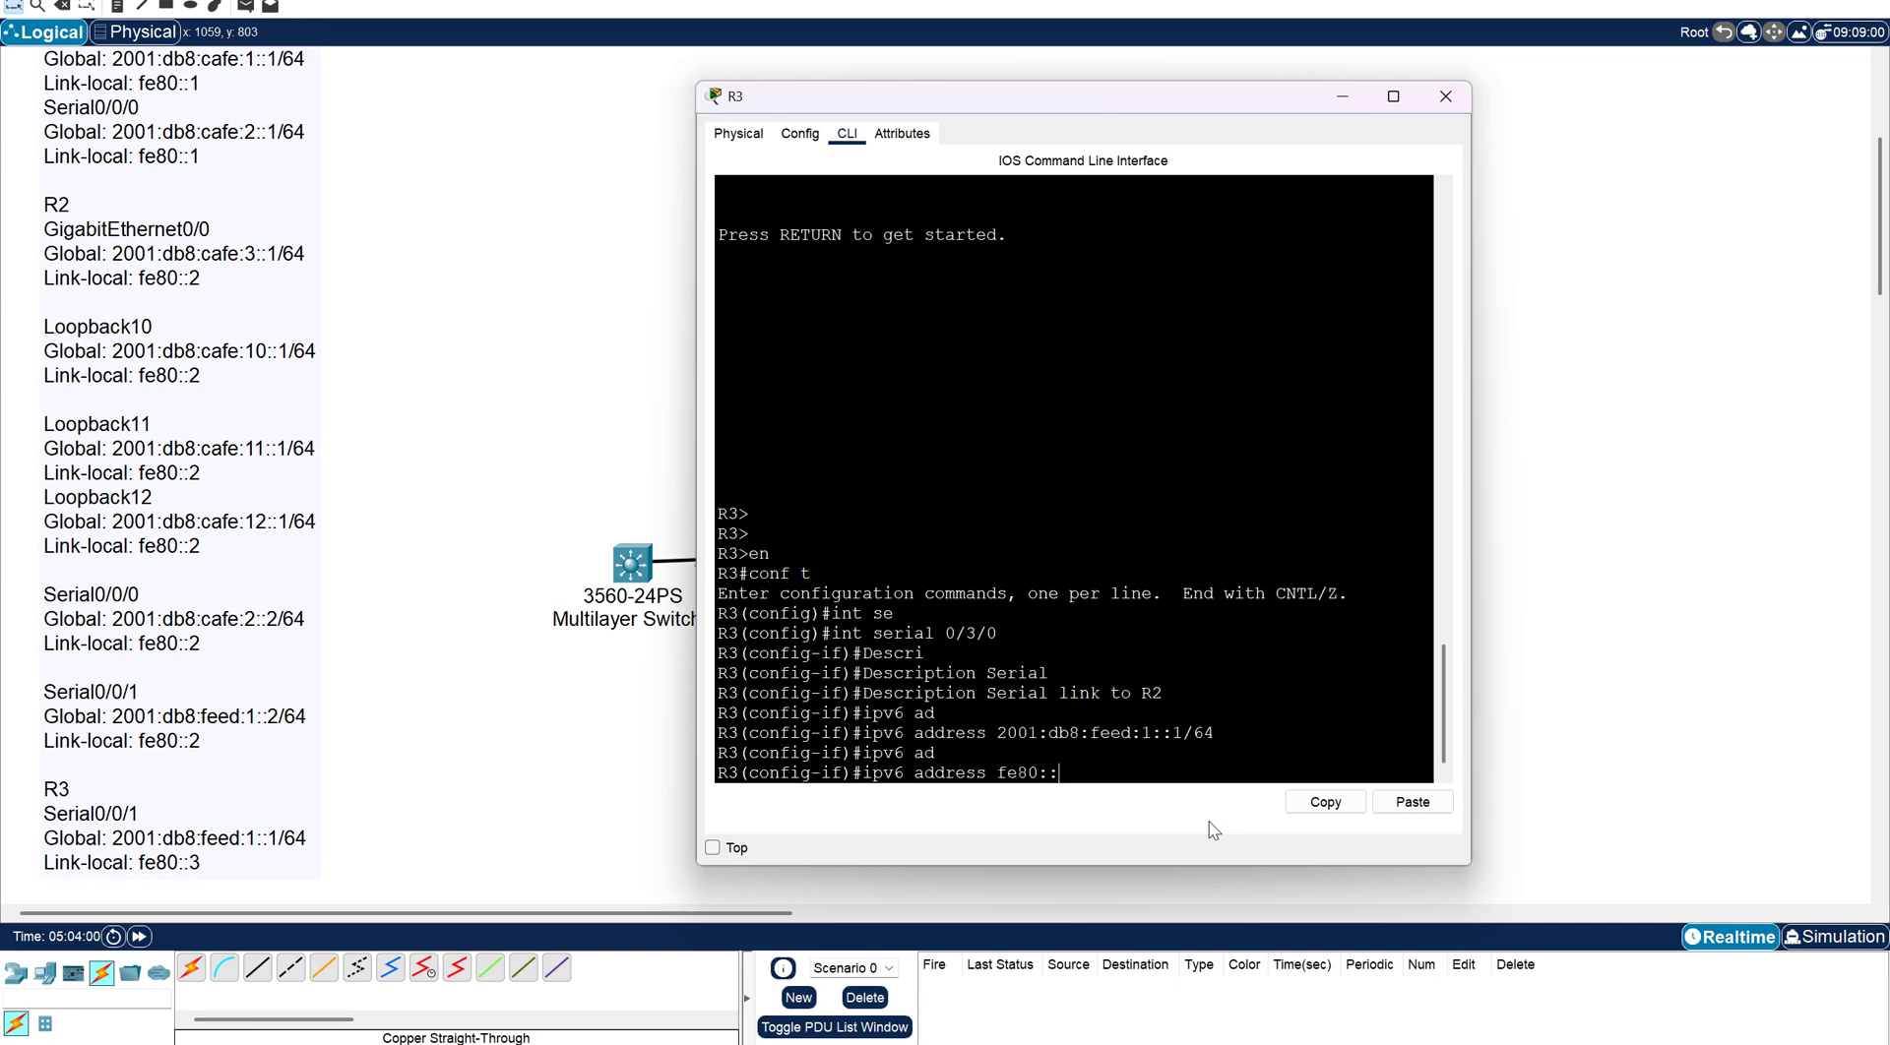
{"action": "key", "text": "Tab"}
{"action": "key", "text": "Return"}
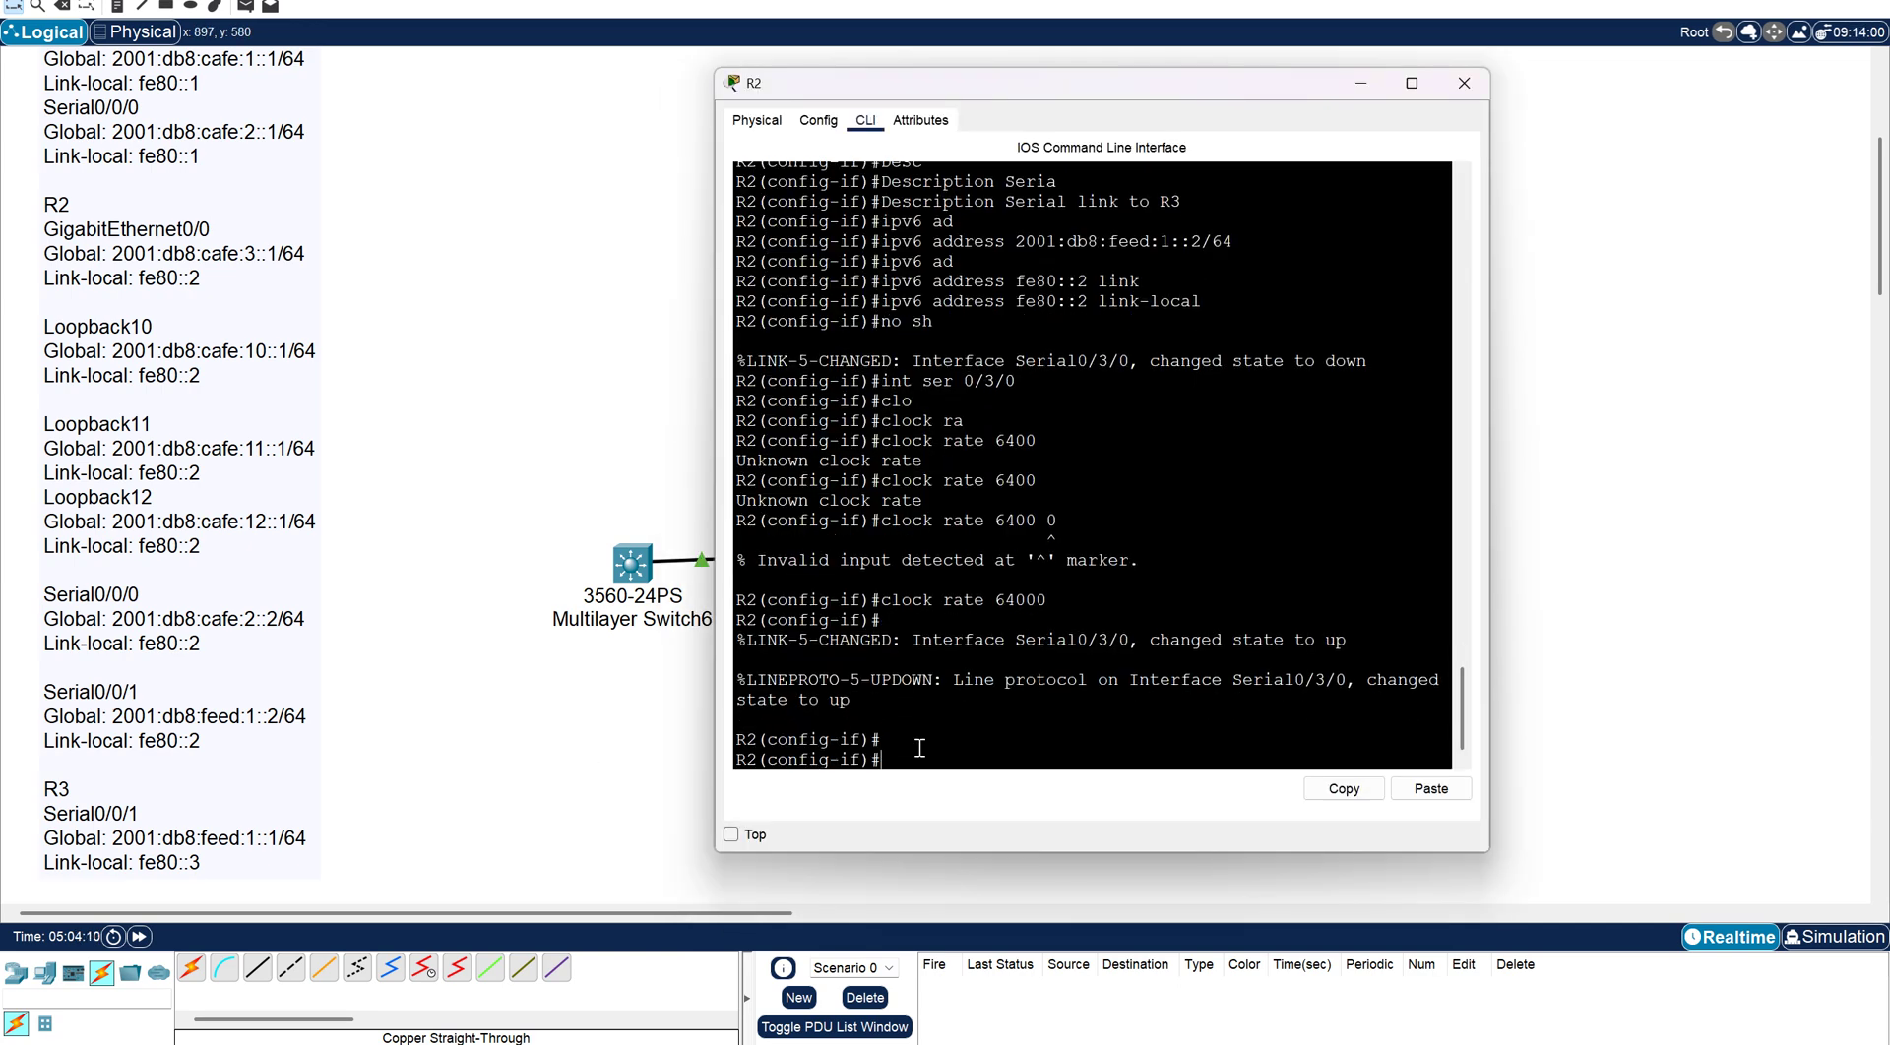
Switch to R1's command line, leave the paged configuration listing and enter interface configuration for serial 0/3/0.
{"action": "left_click_drag", "start_coordinate": [1144, 88], "coordinate": [1307, 89]}
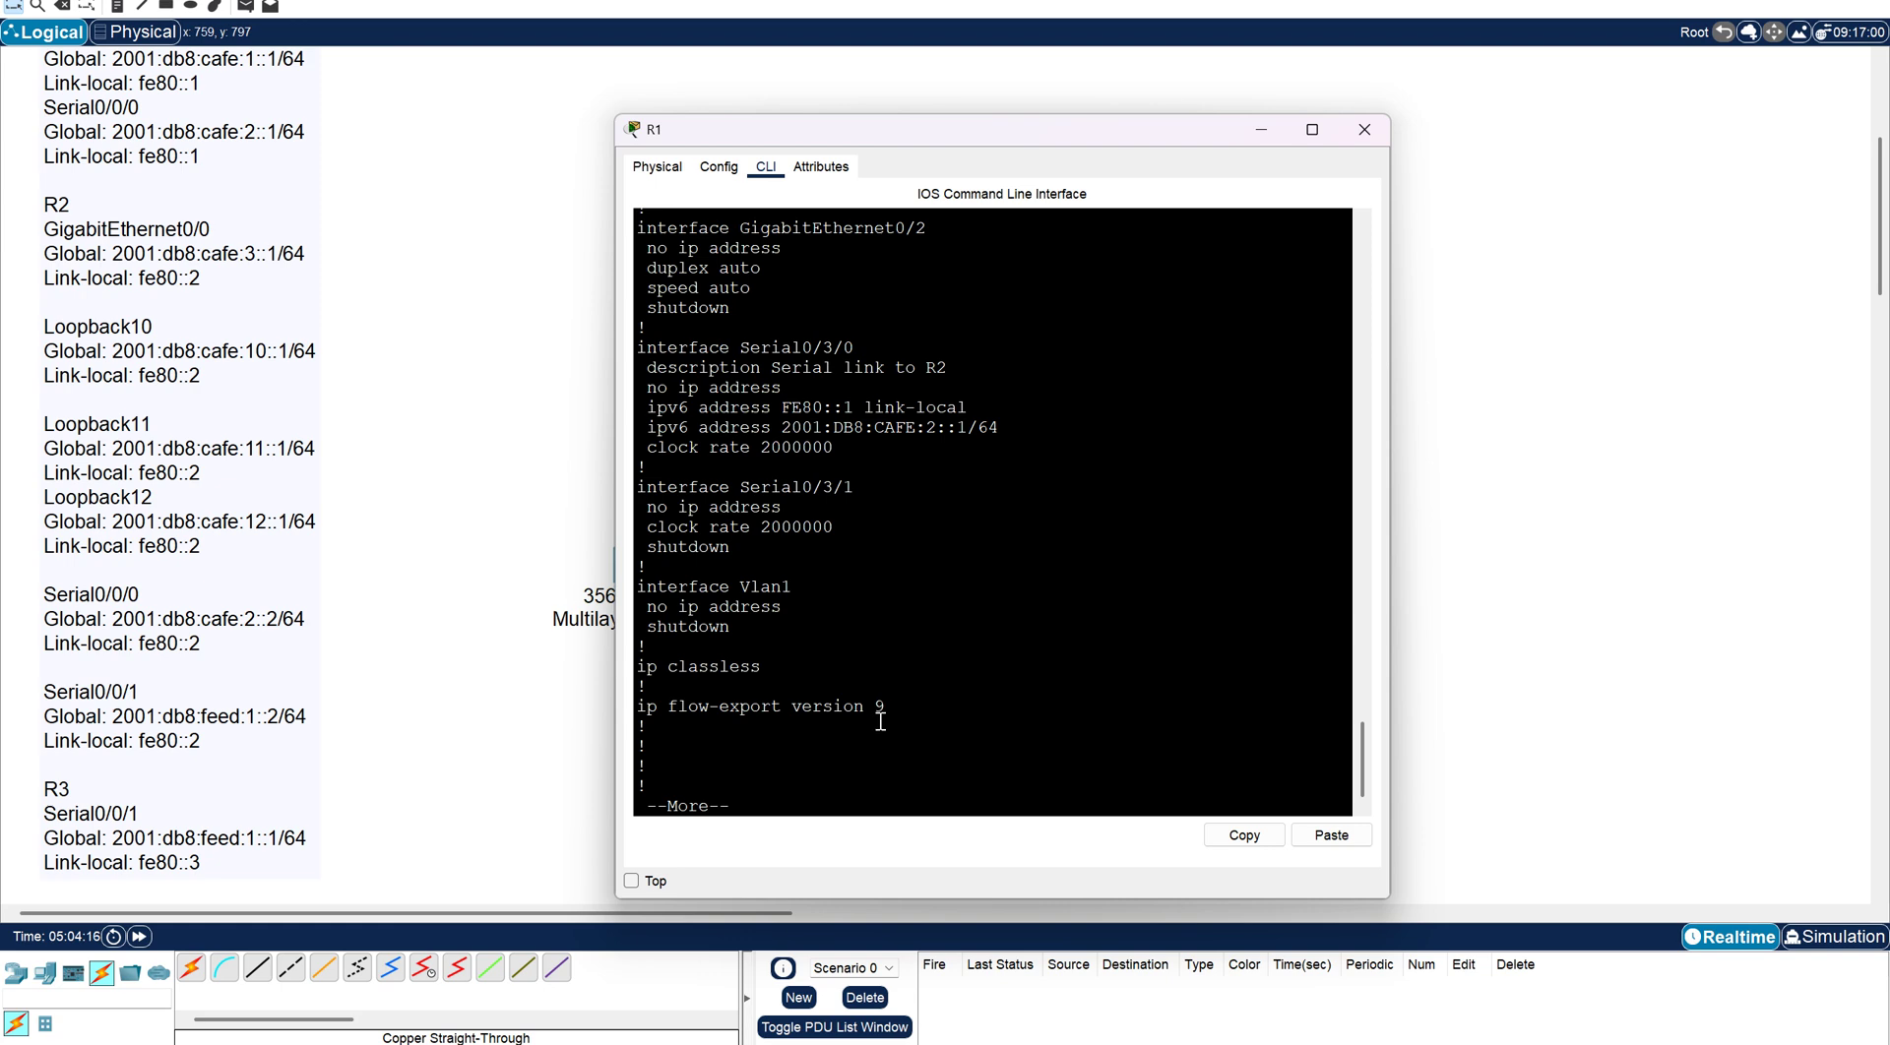
{"action": "key", "text": "space"}
{"action": "type", "text": "int ser"}
{"action": "key", "text": "Tab"}
{"action": "type", "text": "0"}
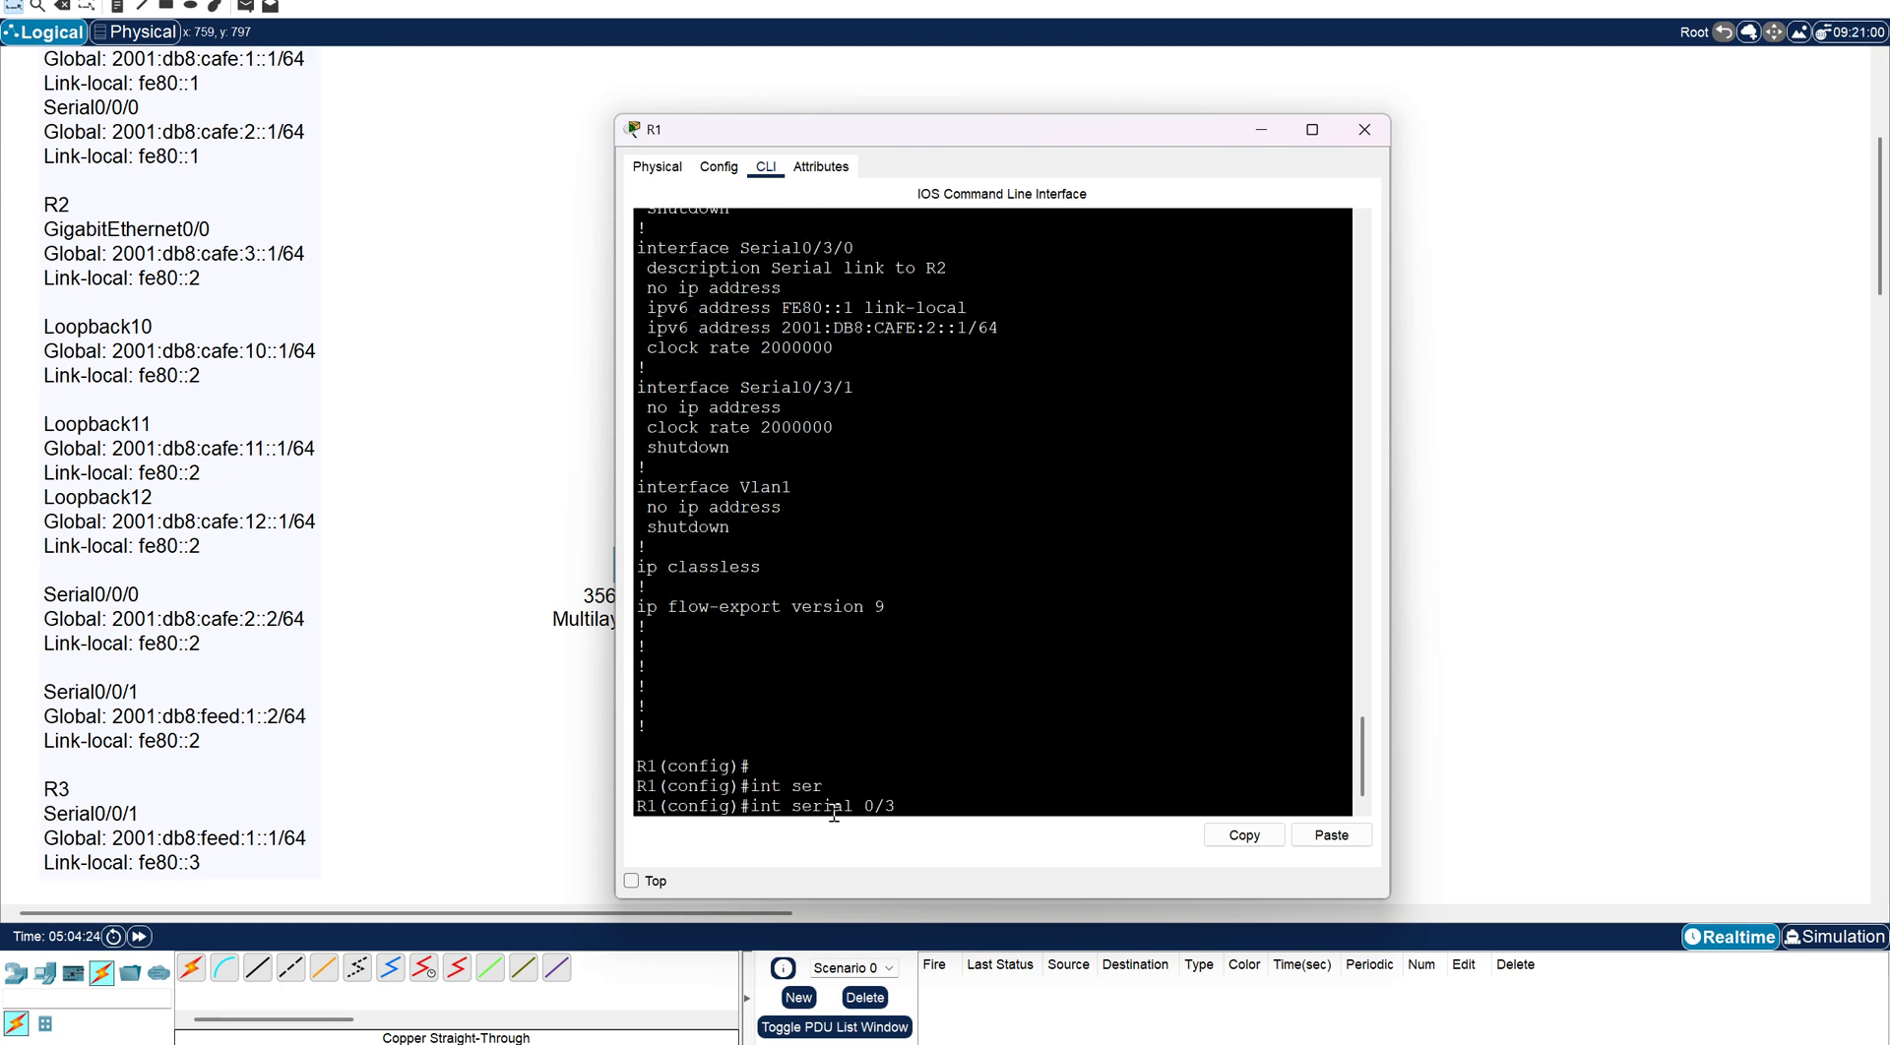
{"action": "type", "text": "/3/0"}
{"action": "key", "text": "Return"}
{"action": "key", "text": "Return"}
{"action": "key", "text": "Return"}
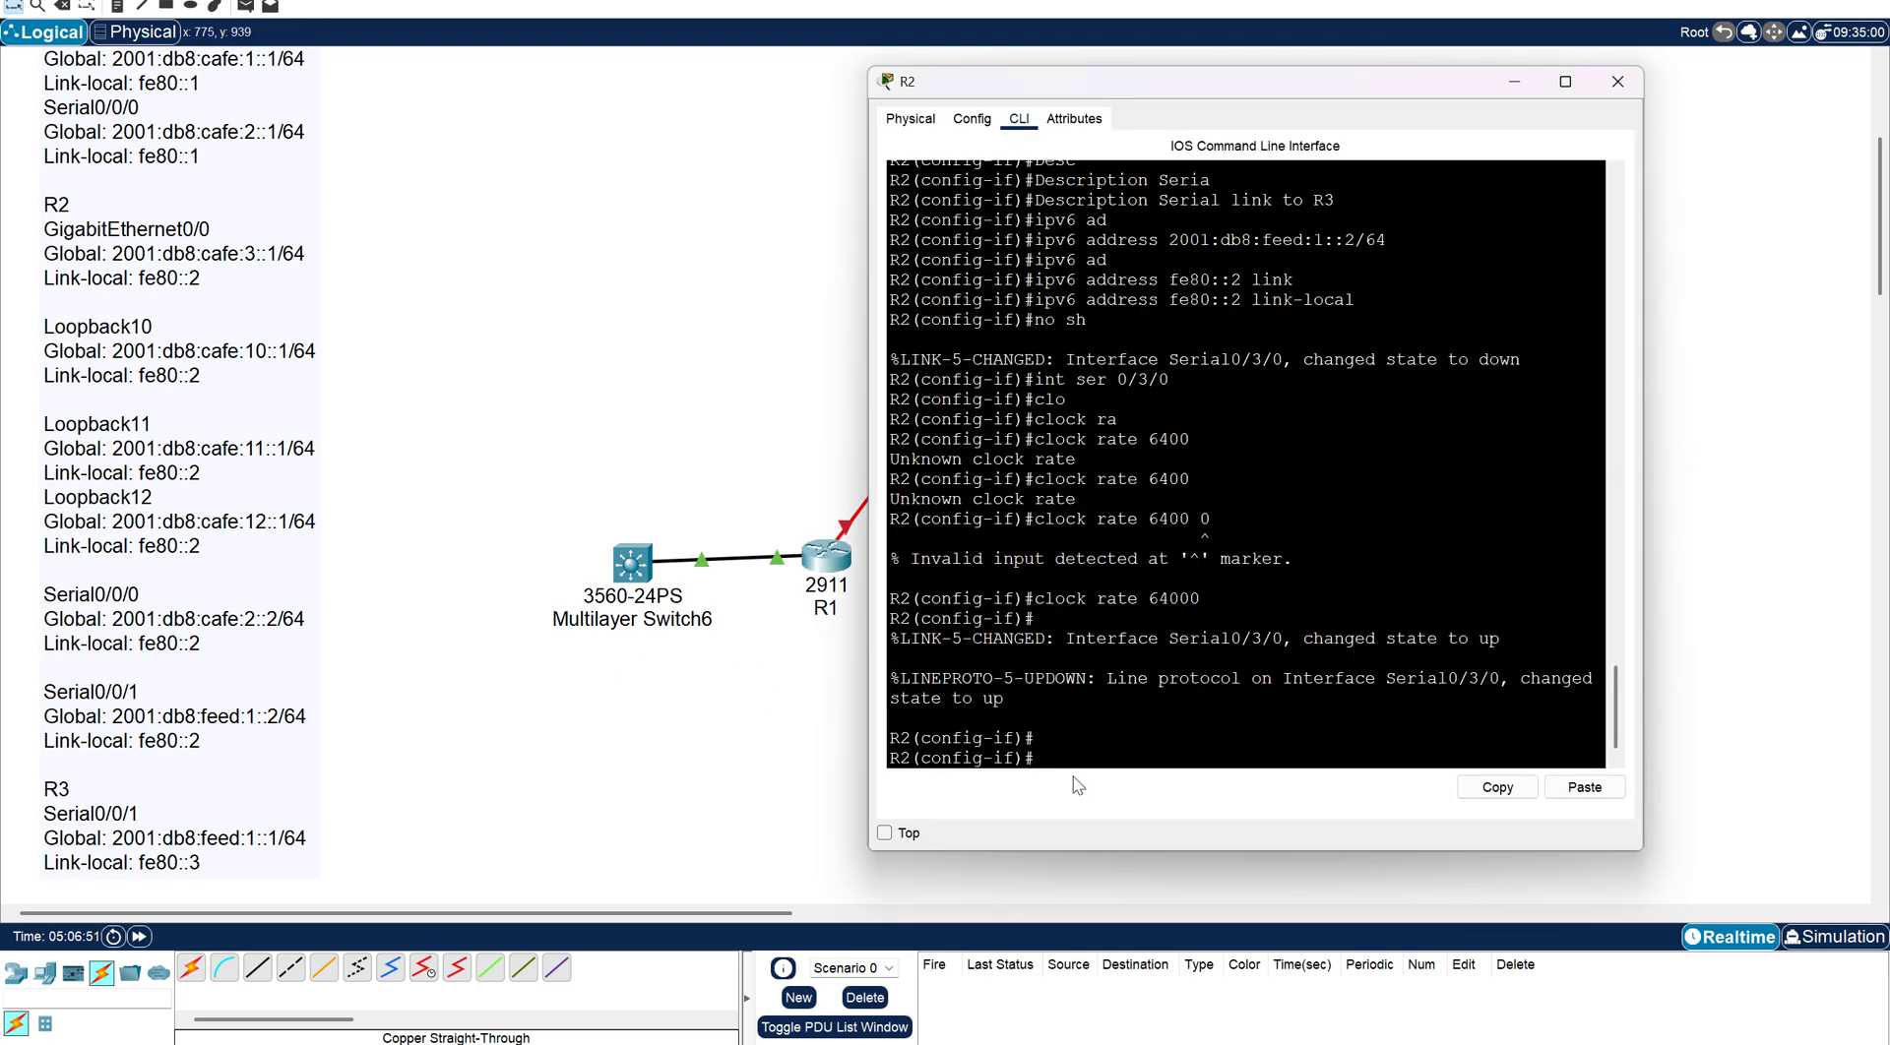
Try to display R2's interface status directly from interface configuration mode.
{"action": "type", "text": "show int"}
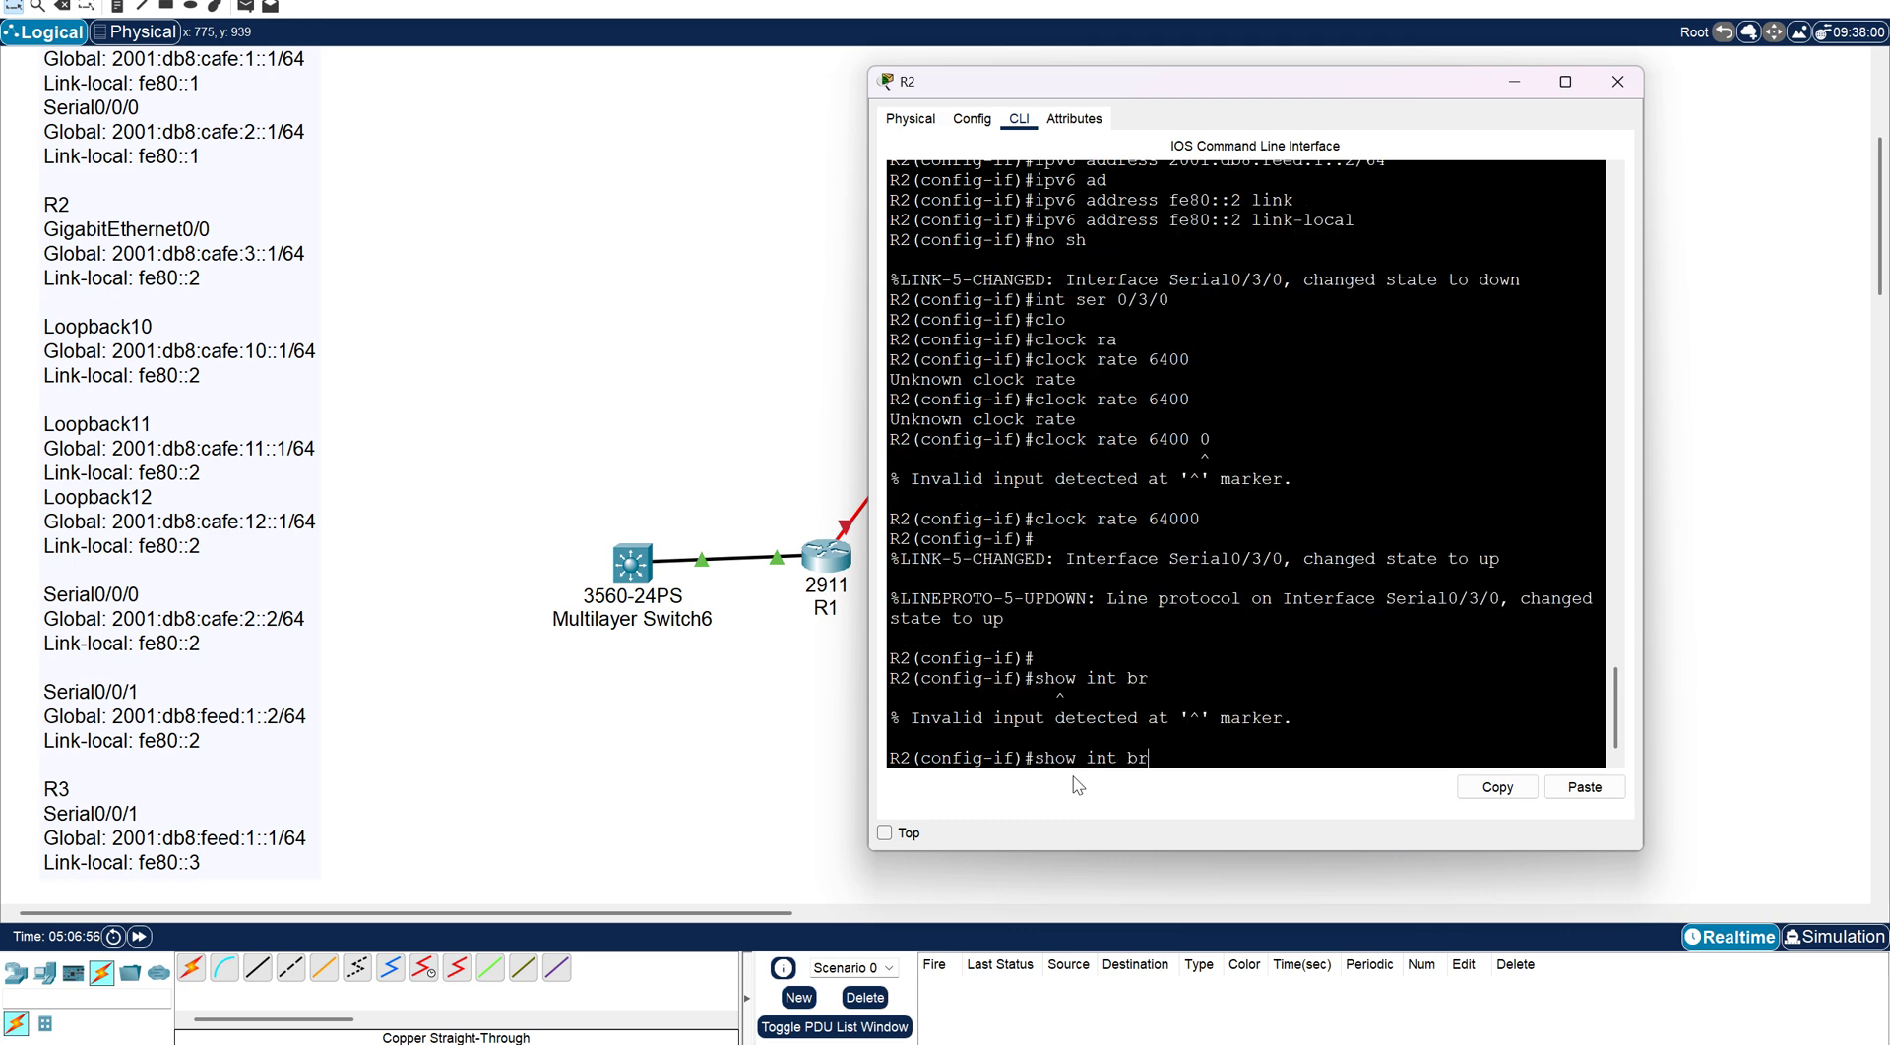
{"action": "key", "text": "BackSpace"}
{"action": "key", "text": "BackSpace"}
{"action": "key", "text": "BackSpace"}
{"action": "key", "text": "BackSpace"}
{"action": "type", "text": "p int"}
{"action": "key", "text": "Return"}
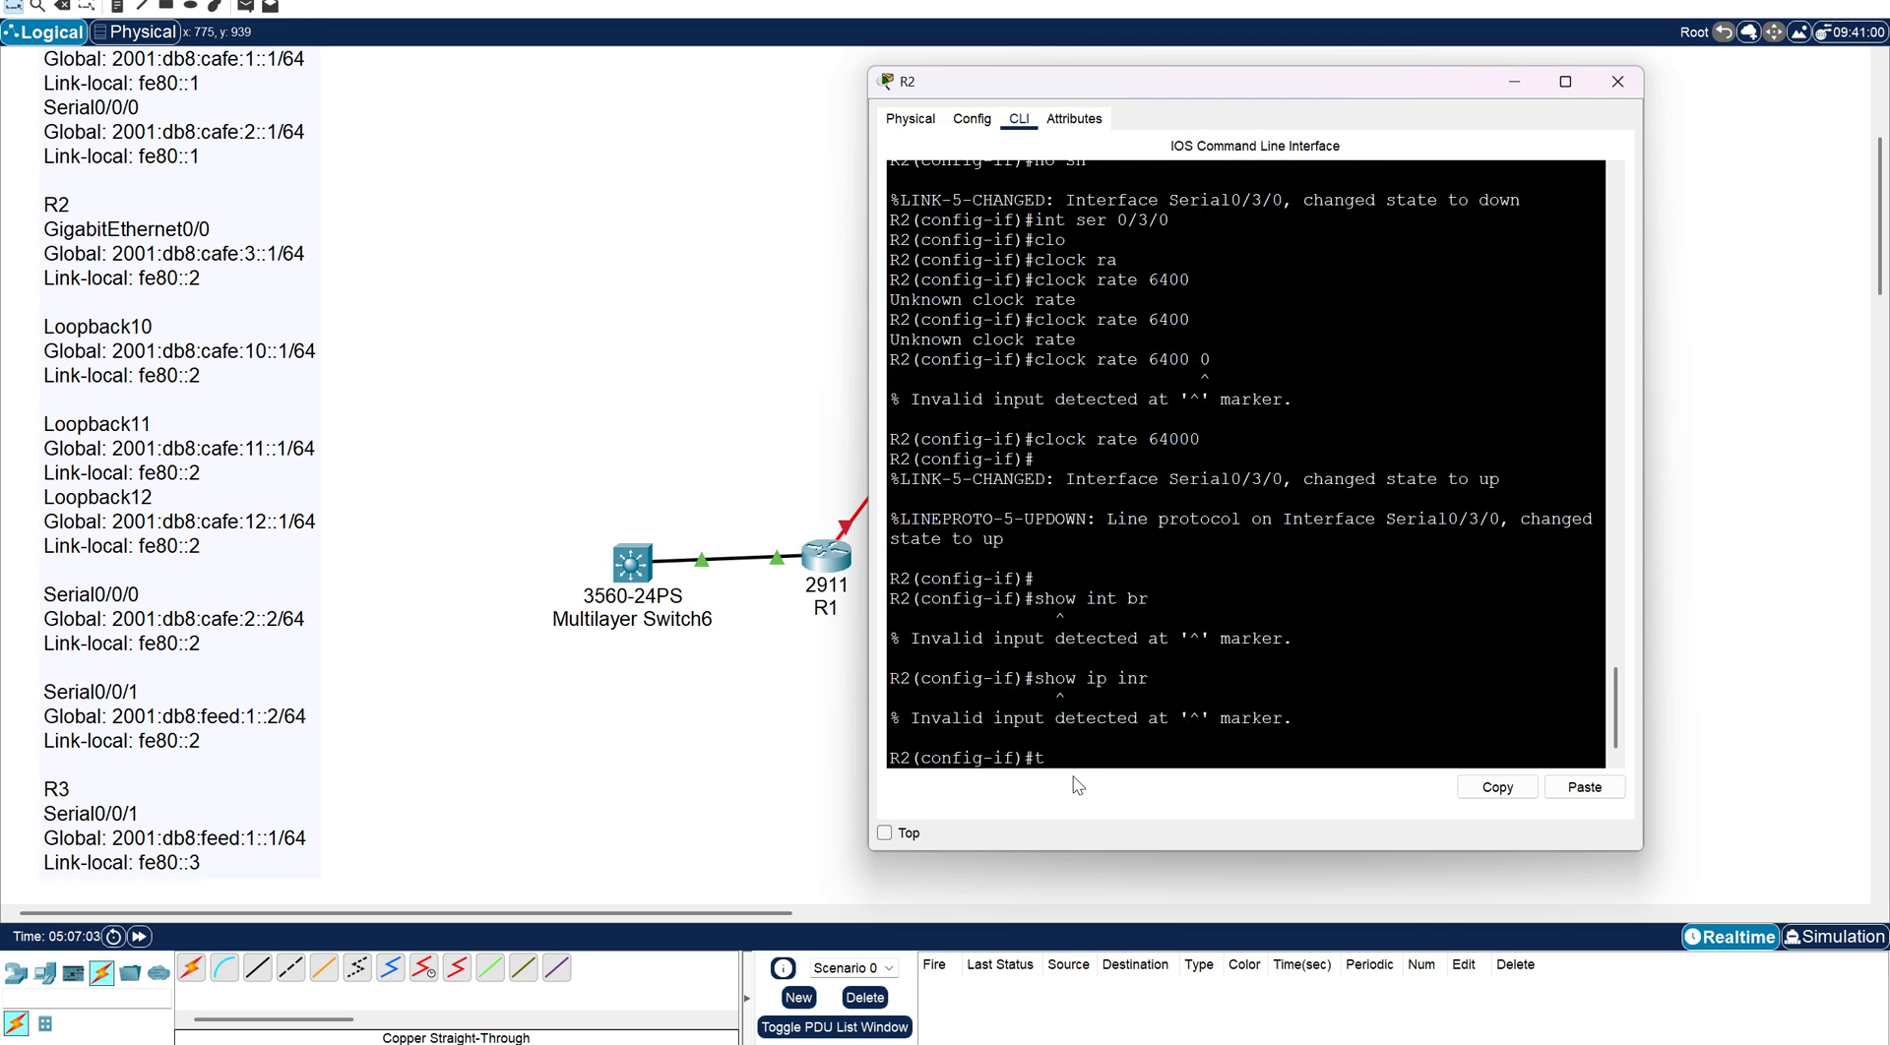
{"action": "type", "text": "show ip int"}
{"action": "key", "text": "Return"}
{"action": "key", "text": "Return"}
Return R2 to privileged mode and display the IP status of its interfaces.
{"action": "key", "text": "ctrl+z"}
{"action": "key", "text": "Return"}
{"action": "type", "text": "show ip int"}
{"action": "key", "text": "Return"}
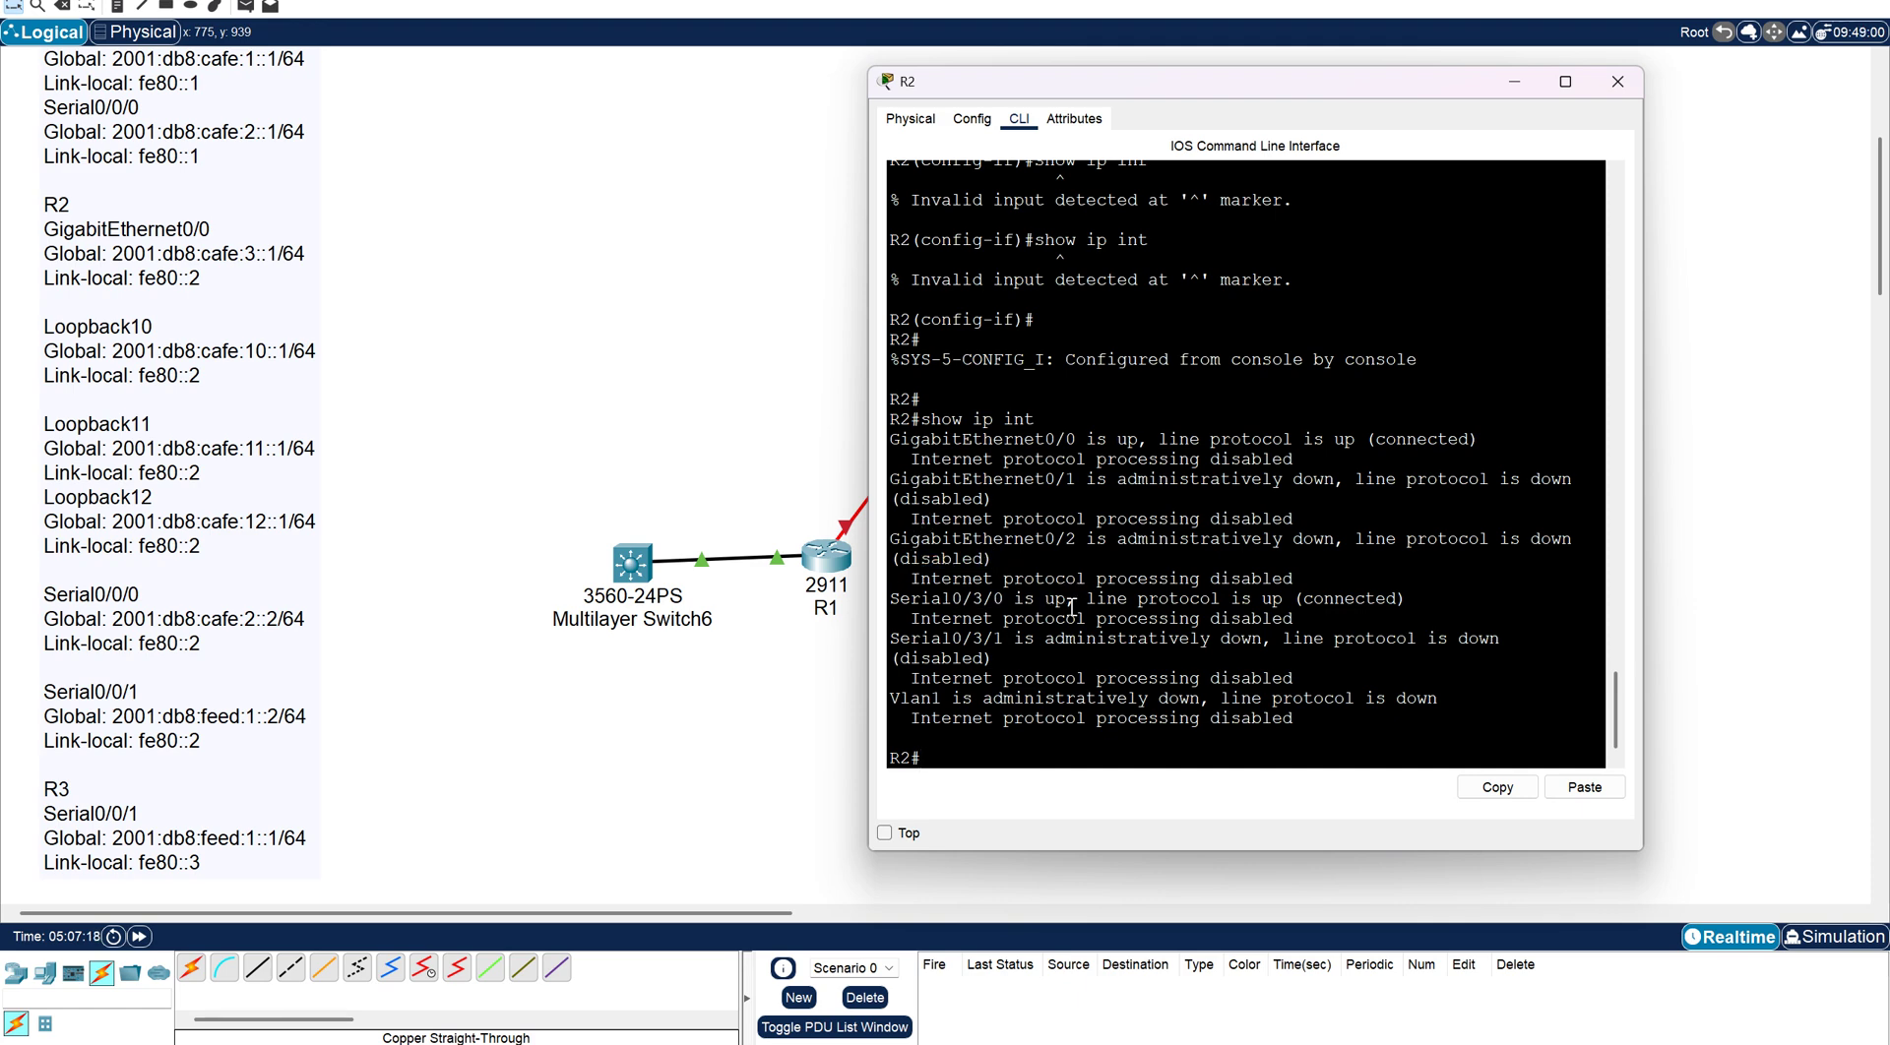
Enter configuration for serial 0/3/1 on R2 and enable the interface.
{"action": "type", "text": "conf t"}
{"action": "key", "text": "Return"}
{"action": "type", "text": "int ser"}
{"action": "type", "text": " 0/3/1"}
{"action": "key", "text": "Return"}
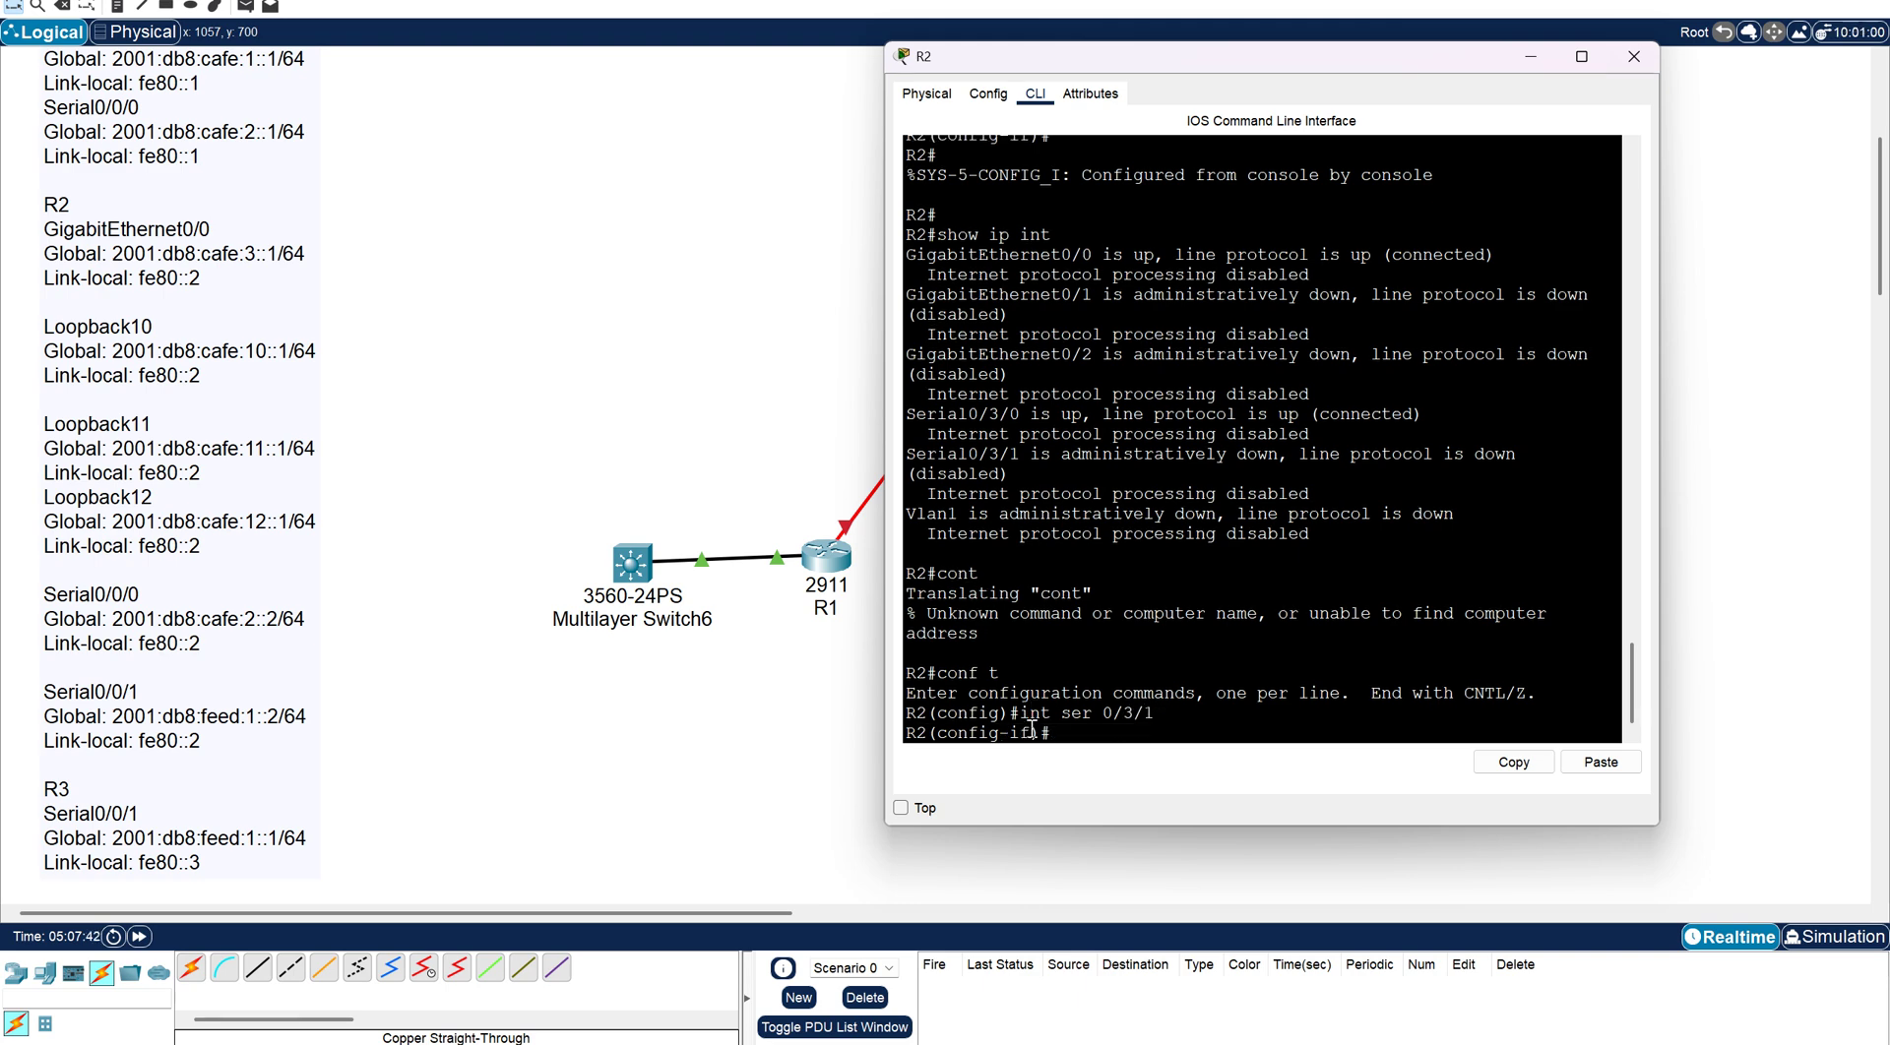
{"action": "type", "text": "no sh"}
{"action": "key", "text": "Return"}
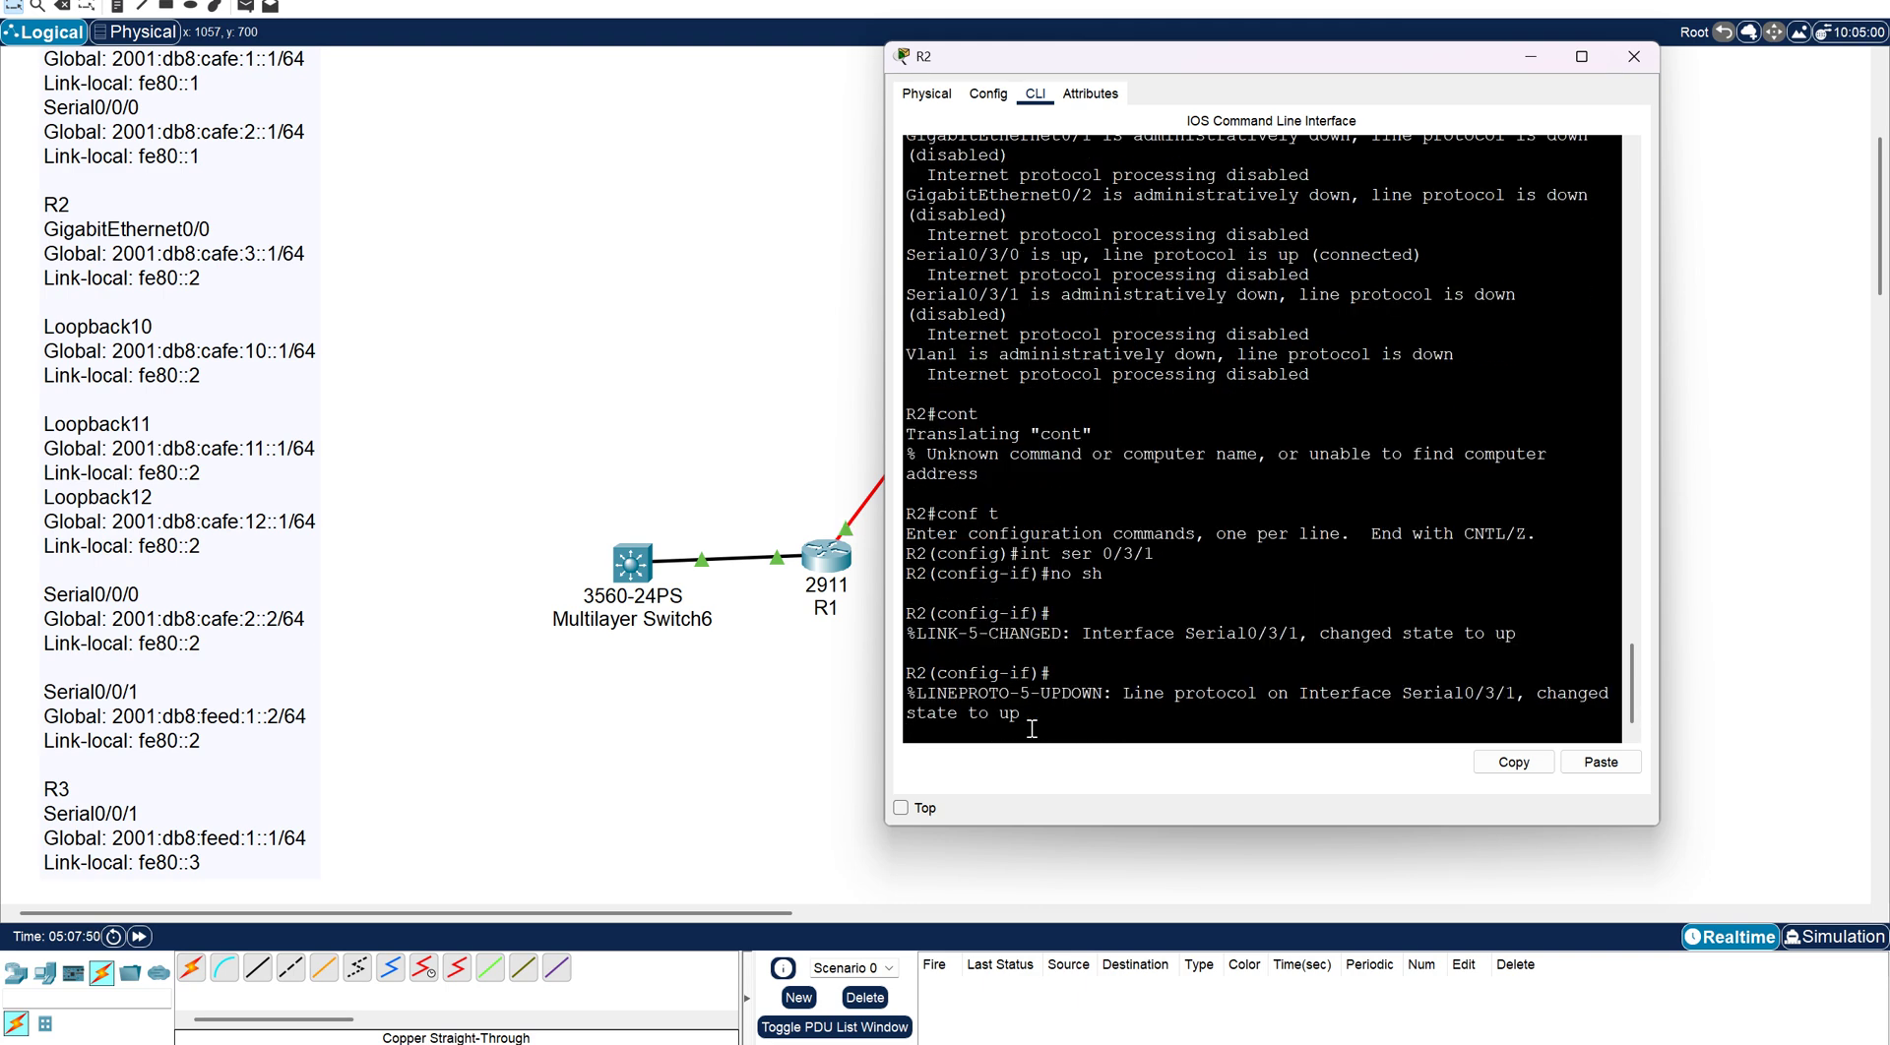
{"action": "key", "text": "Return"}
{"action": "key", "text": "Return"}
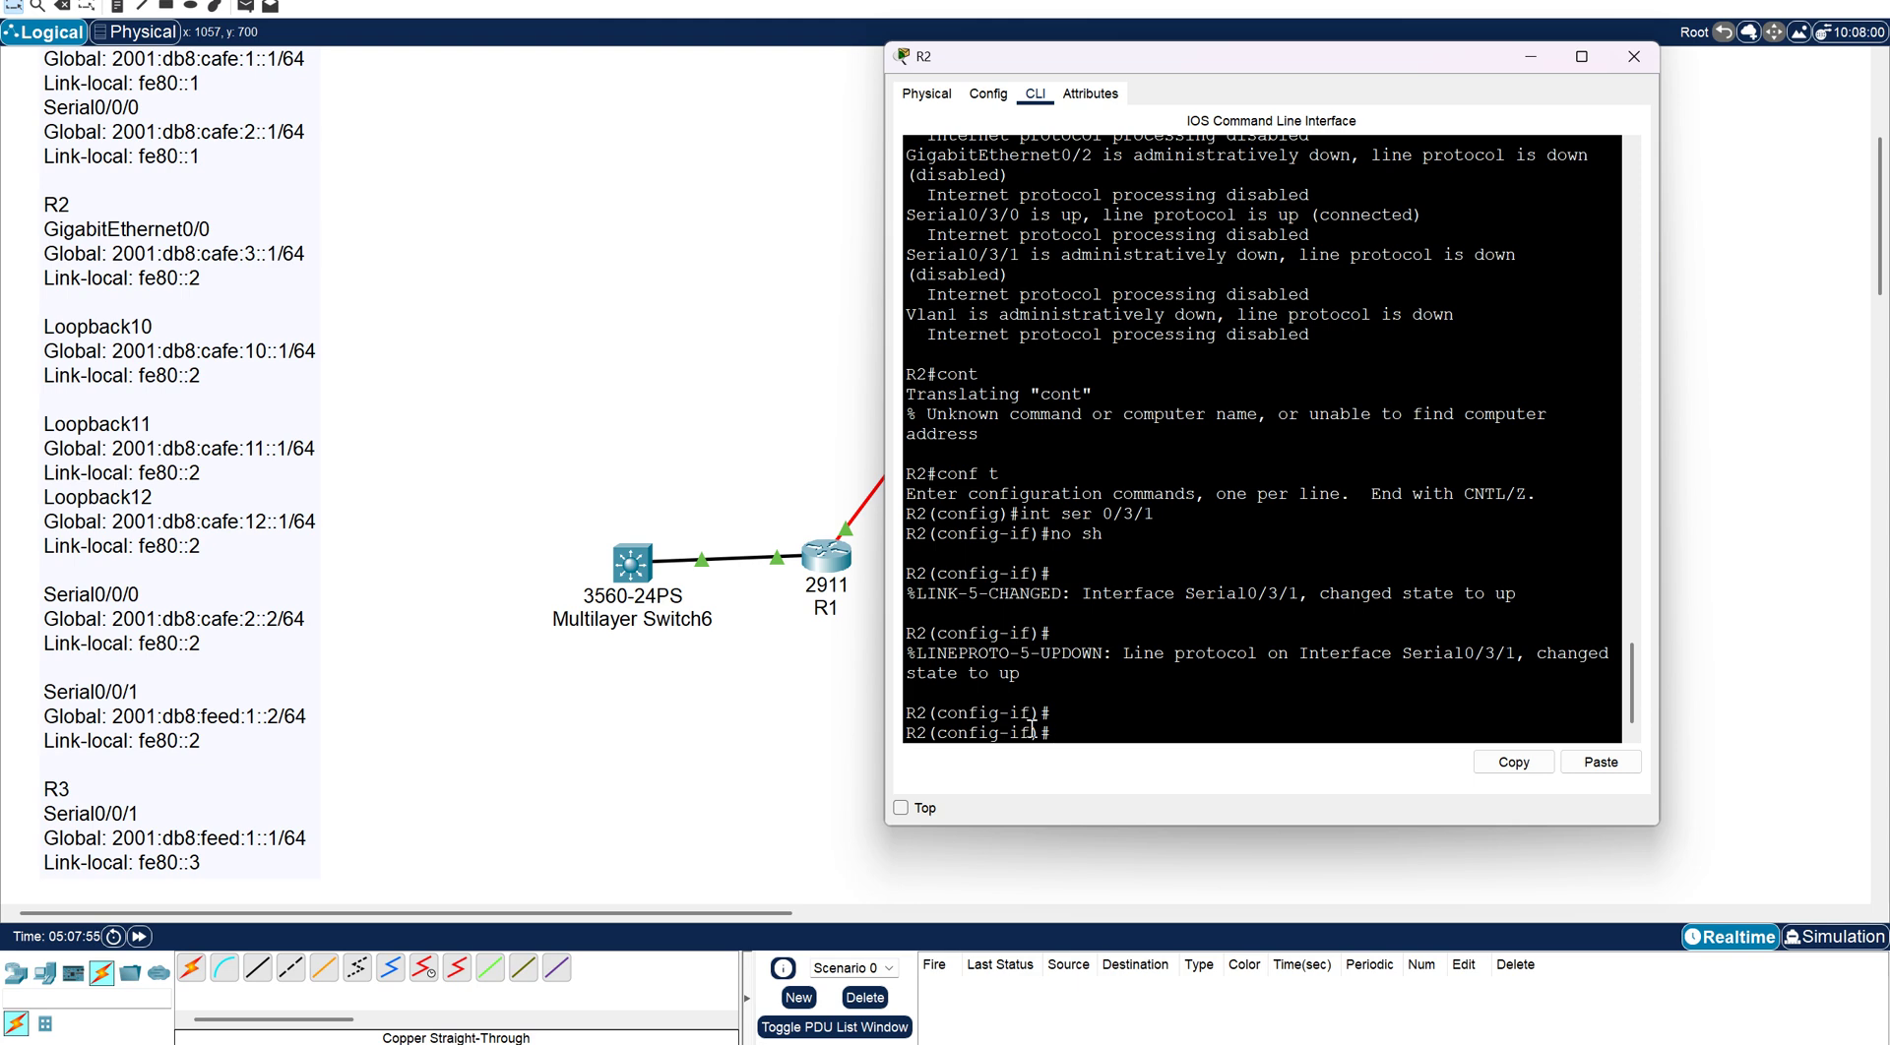
Describe R2's serial 0/3/1 as "Serial link to R1" and assign it the IPv6 address 200:db8:cafe:2::2/64.
{"action": "type", "text": "desc"}
{"action": "key", "text": "Tab"}
{"action": "type", "text": "Serial link to R1"}
{"action": "key", "text": "Return"}
{"action": "type", "text": "ipv6 ad"}
{"action": "key", "text": "Tab"}
{"action": "type", "text": "200:db8:cafe:2::2/64"}
{"action": "key", "text": "Return"}
Assign the link-local IPv6 address fe80::2 to R2's serial 0/3/1 and issue the enable command for the interface.
{"action": "type", "text": "ipv"}
{"action": "key", "text": "Tab"}
{"action": "type", "text": "ad"}
{"action": "key", "text": "Tab"}
{"action": "type", "text": "fe90::2 link-local"}
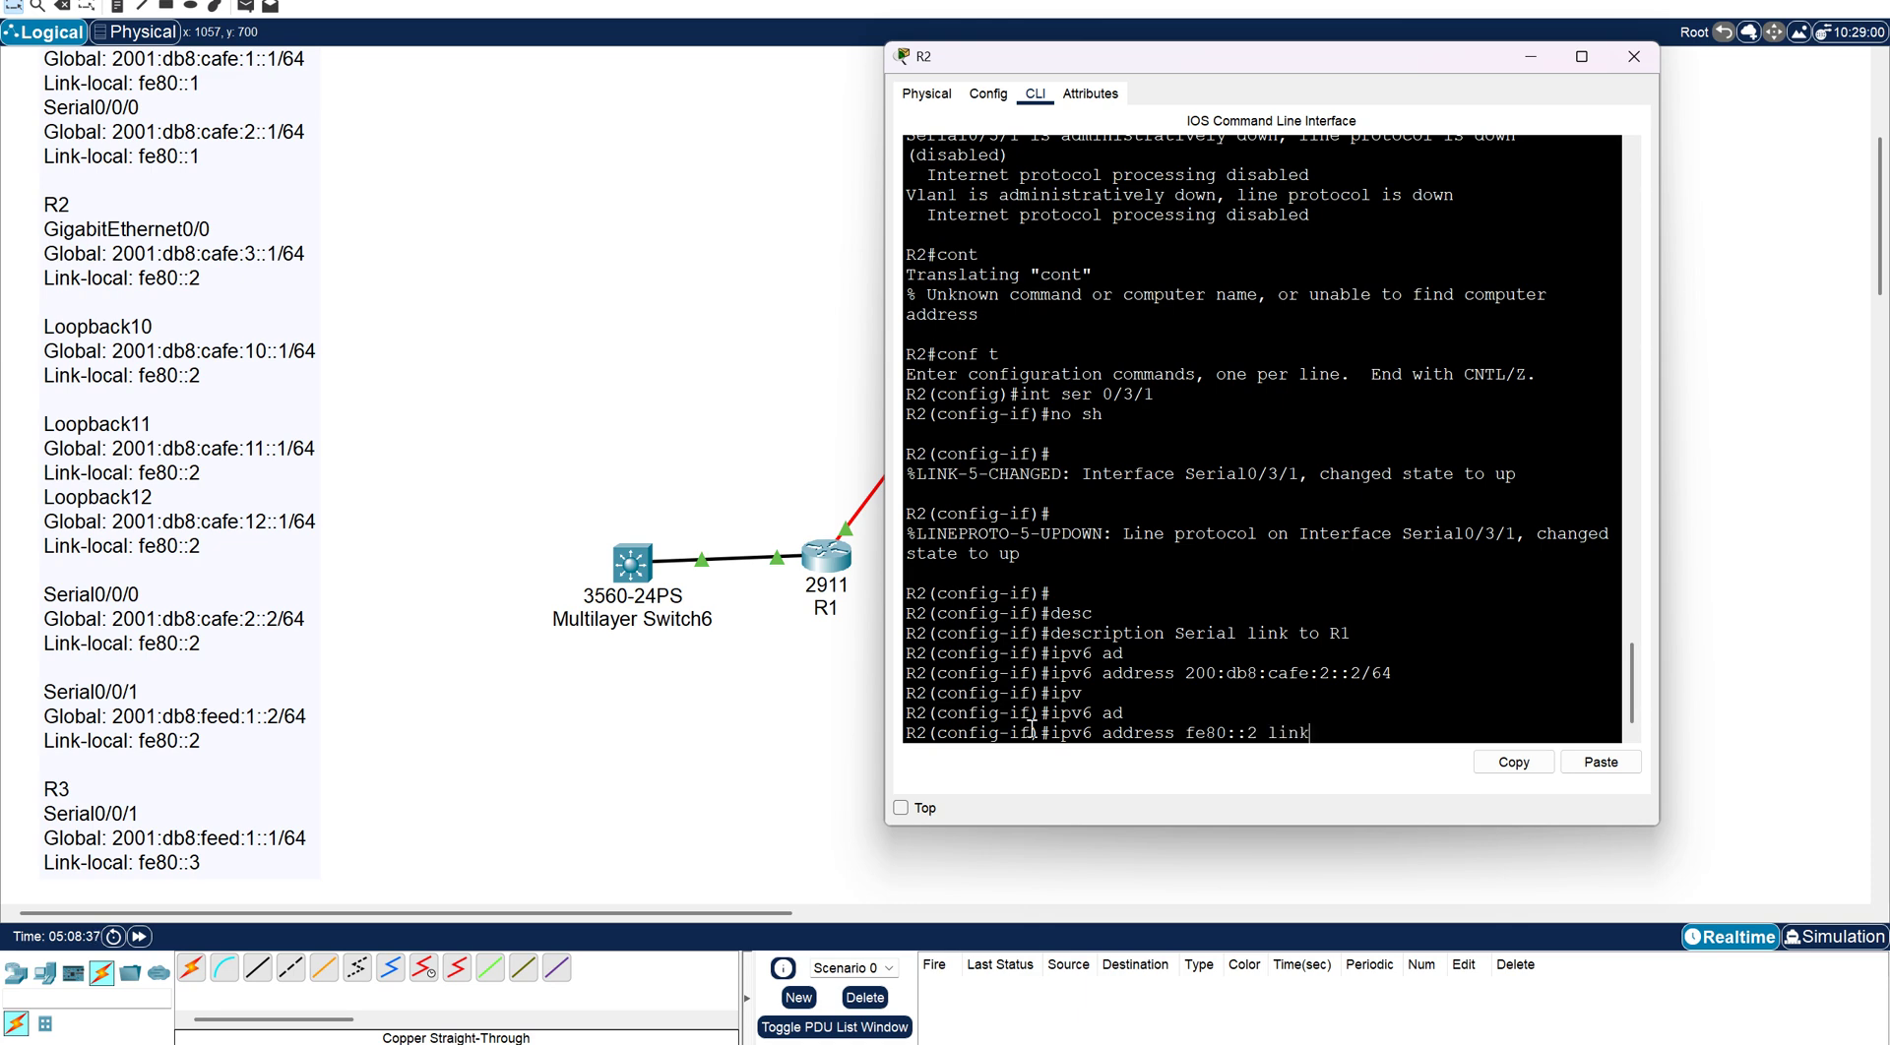
{"action": "key", "text": "Tab"}
{"action": "key", "text": "Return"}
{"action": "type", "text": "no sh"}
{"action": "key", "text": "Return"}
Leave the serial interface configuration and create loopback 12 on R2.
{"action": "type", "text": "exit"}
{"action": "key", "text": "Return"}
{"action": "type", "text": "int lo"}
{"action": "key", "text": "Tab"}
{"action": "type", "text": "12"}
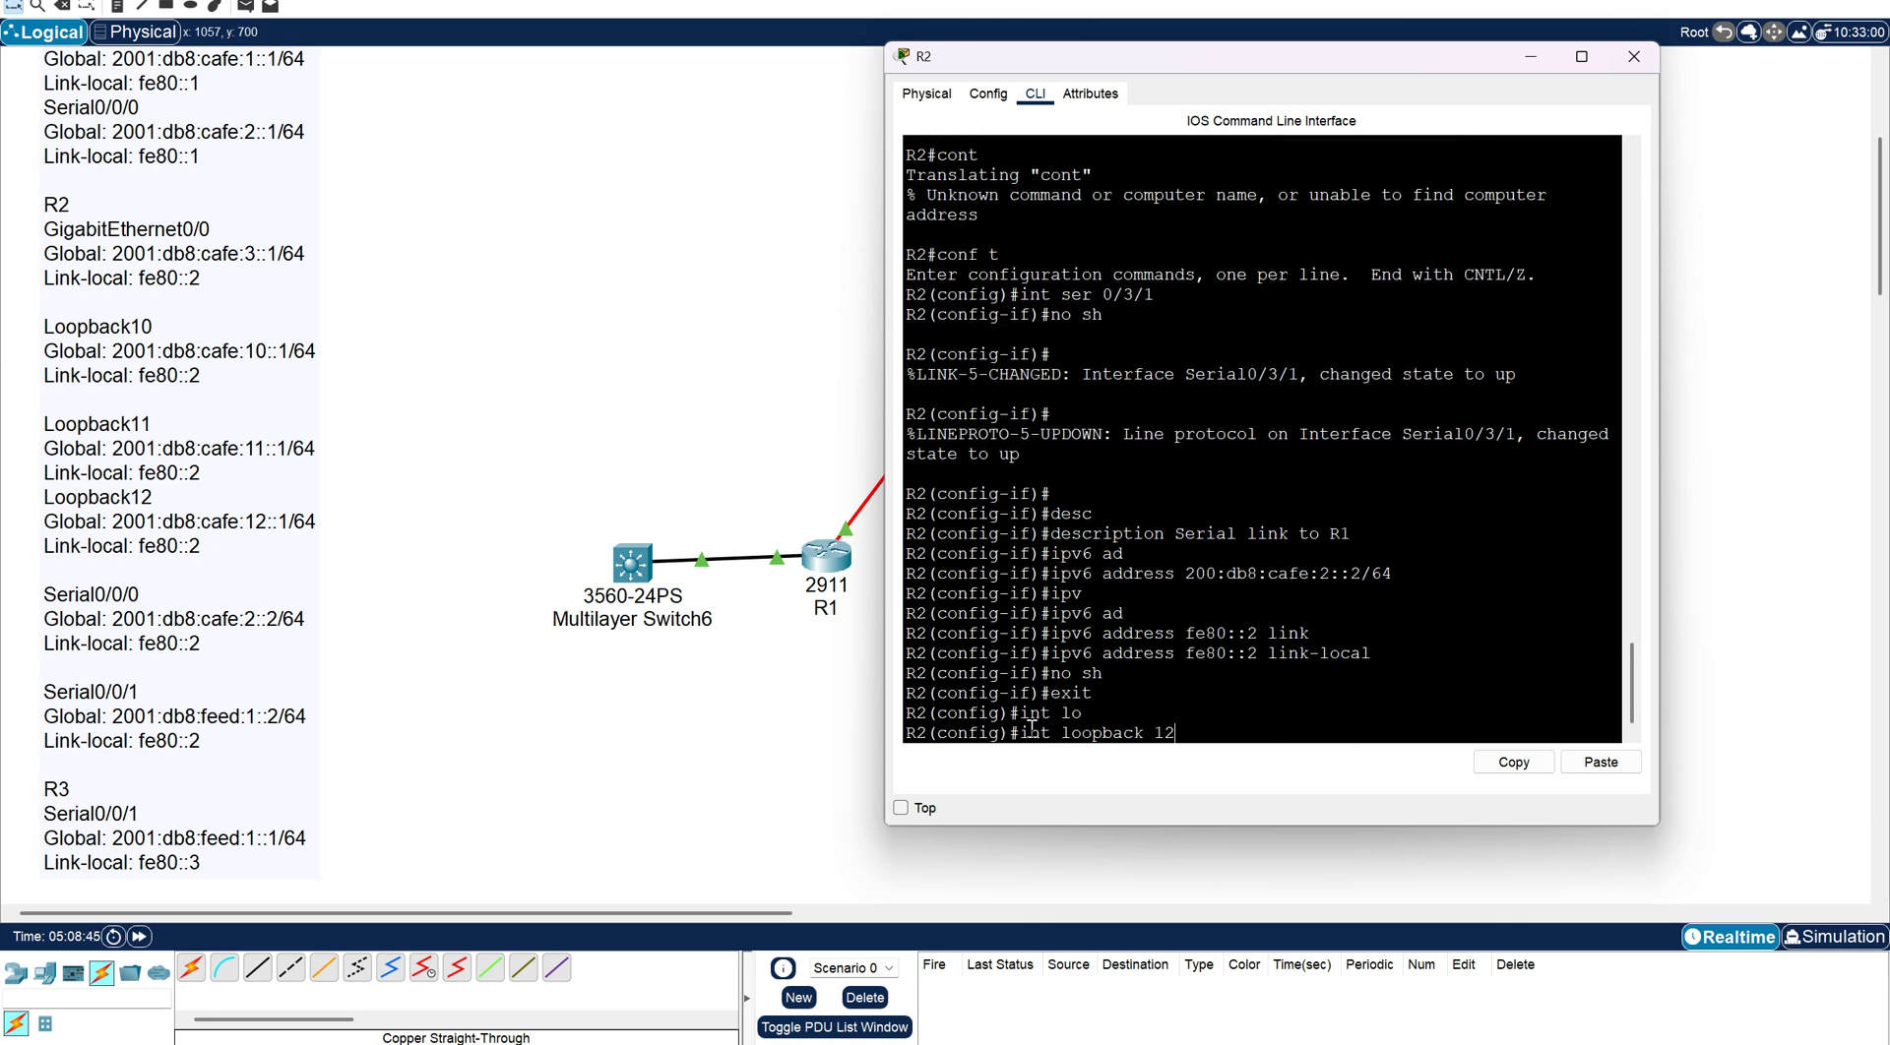
{"action": "key", "text": "Return"}
Describe R2's loopback 12 as "Marketing Department".
{"action": "type", "text": "des"}
{"action": "key", "text": "Tab"}
{"action": "type", "text": "mA"}
{"action": "key", "text": "BackSpace"}
{"action": "type", "text": "arketing Departmen"}
{"action": "key", "text": "BackSpace"}
{"action": "key", "text": "BackSpace"}
{"action": "key", "text": "BackSpace"}
{"action": "key", "text": "BackSpace"}
{"action": "key", "text": "BackSpace"}
{"action": "type", "text": "rtment"}
{"action": "key", "text": "Return"}
Assign the global IPv6 address 2001:db8:cafe:12::1/64 to R2's loopback 12.
{"action": "type", "text": "ipv"}
{"action": "key", "text": "Tab"}
{"action": "type", "text": "add 200:1"}
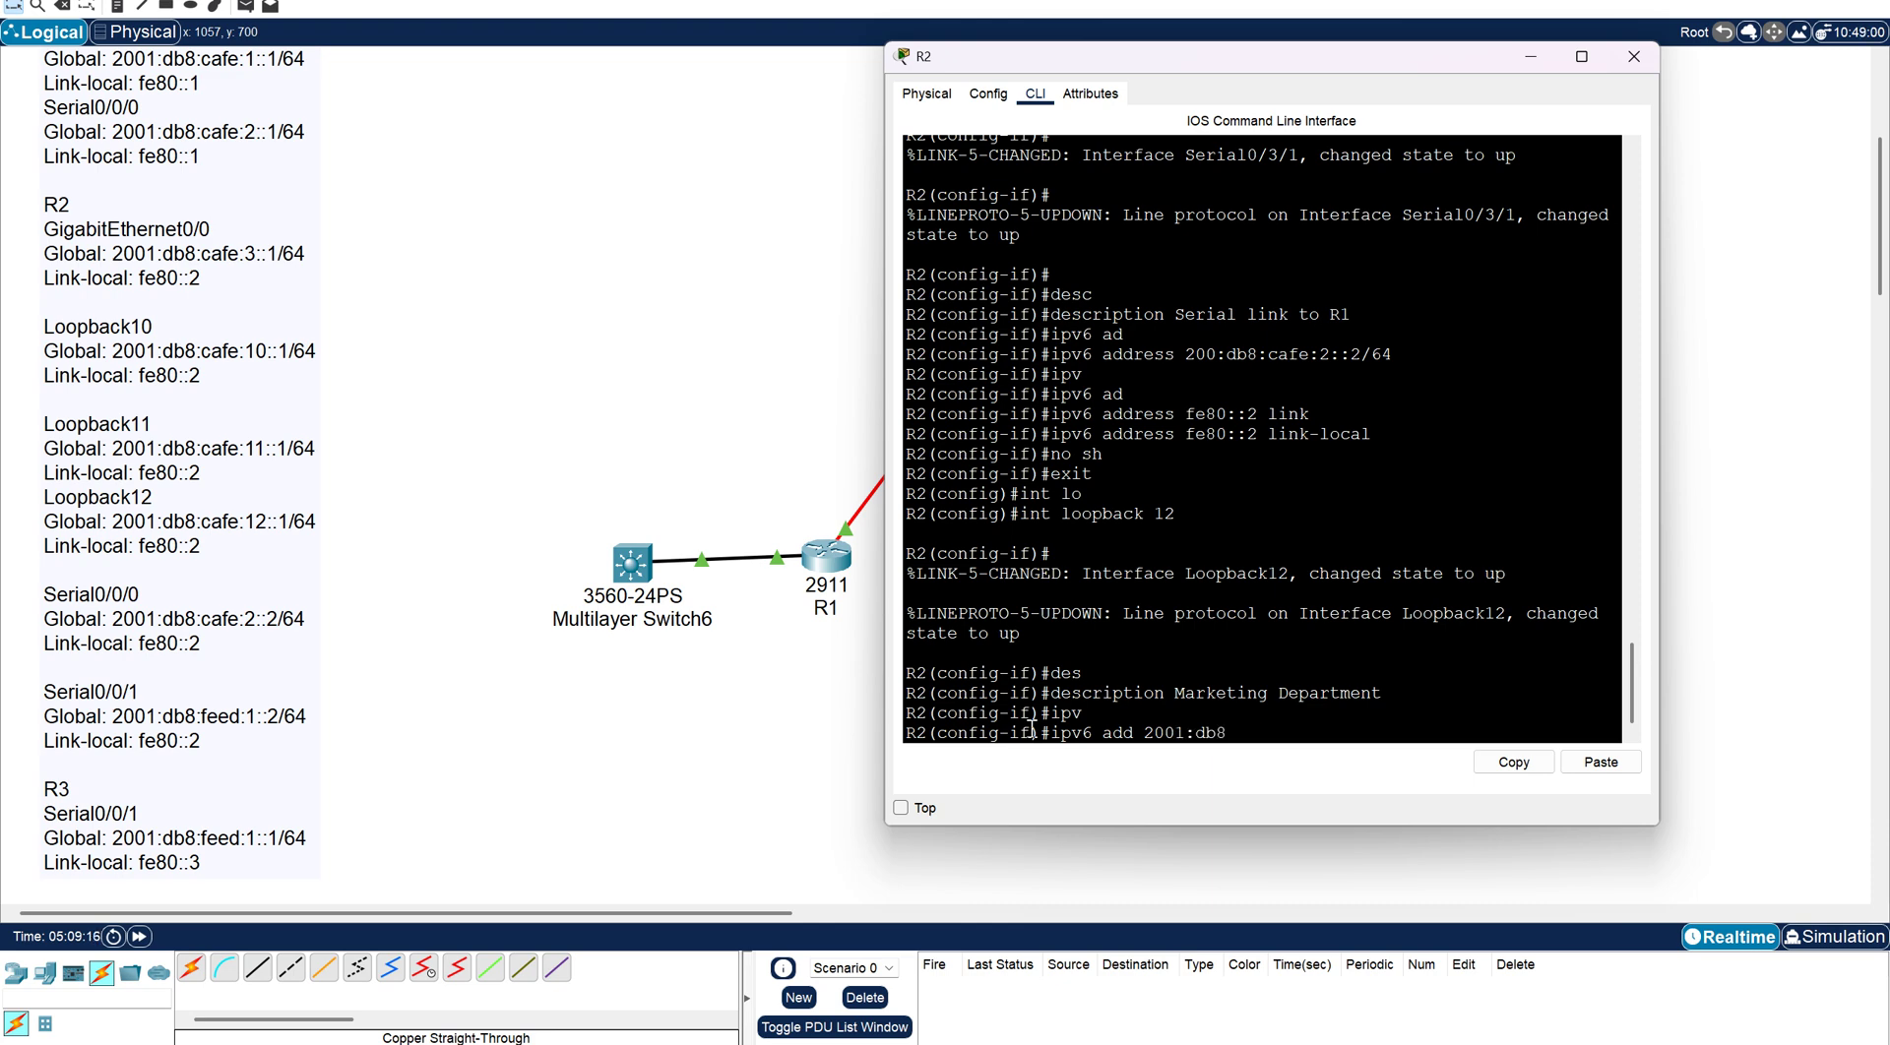
{"action": "type", "text": "64"}
{"action": "key", "text": "Return"}
{"action": "key", "text": "Up"}
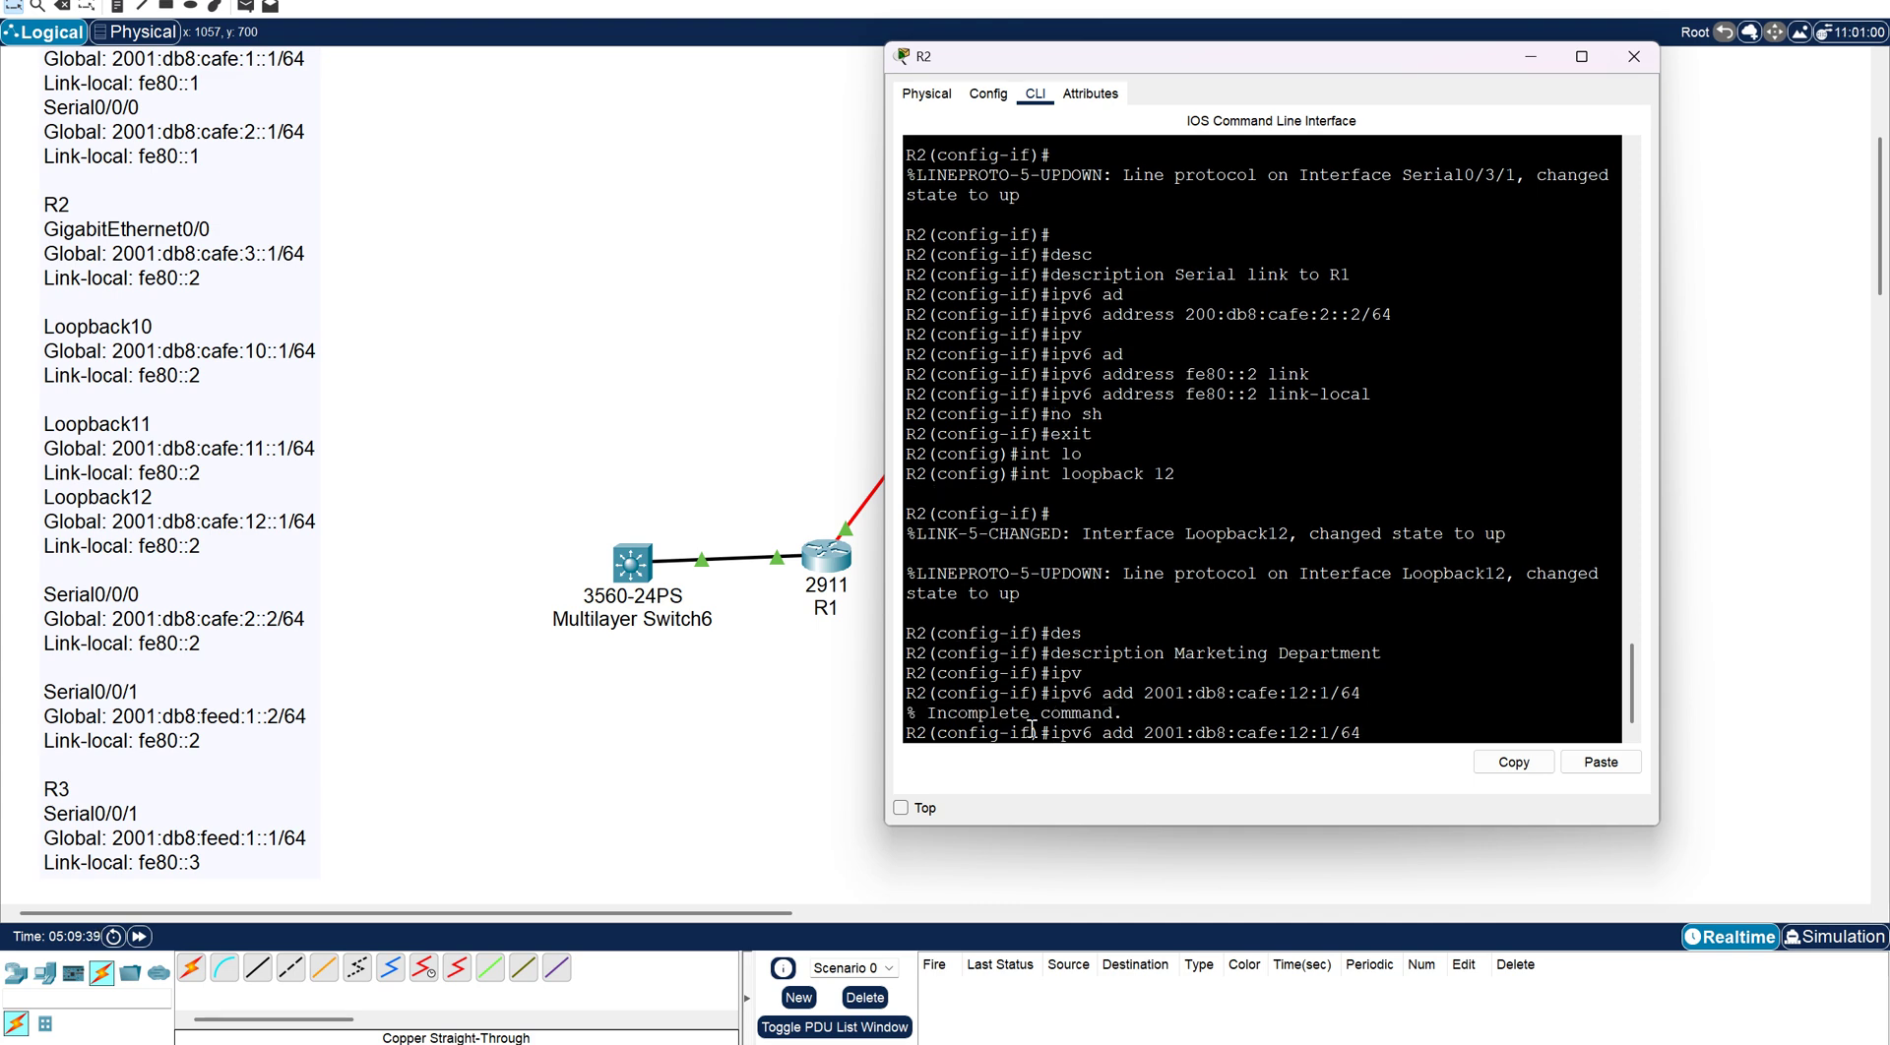
{"action": "type", "text": ":"}
{"action": "key", "text": "Return"}
Assign the link-local IPv6 address fe80::2 to R2's loopback 12.
{"action": "type", "text": "ipv"}
{"action": "key", "text": "Tab"}
{"action": "type", "text": "ad"}
{"action": "key", "text": "Tab"}
{"action": "type", "text": "fe80::2 link"}
{"action": "key", "text": "Tab"}
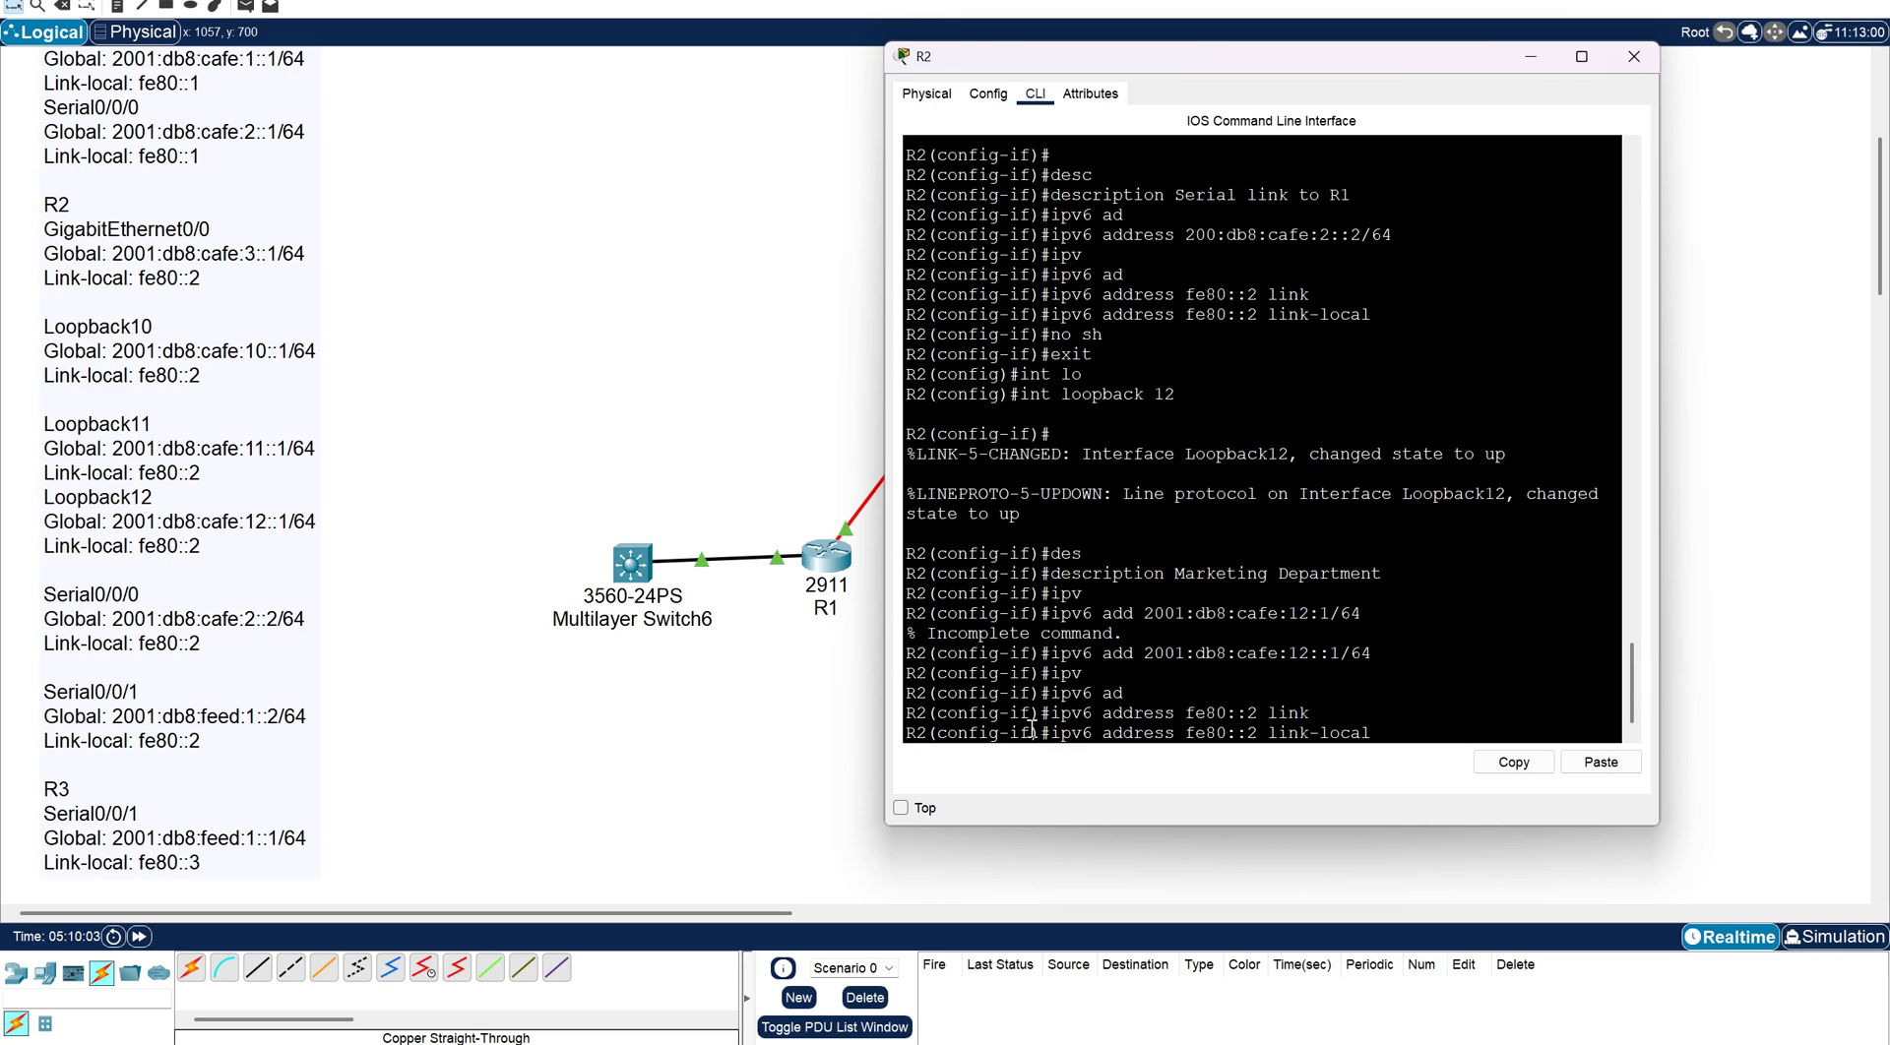
{"action": "key", "text": "Return"}
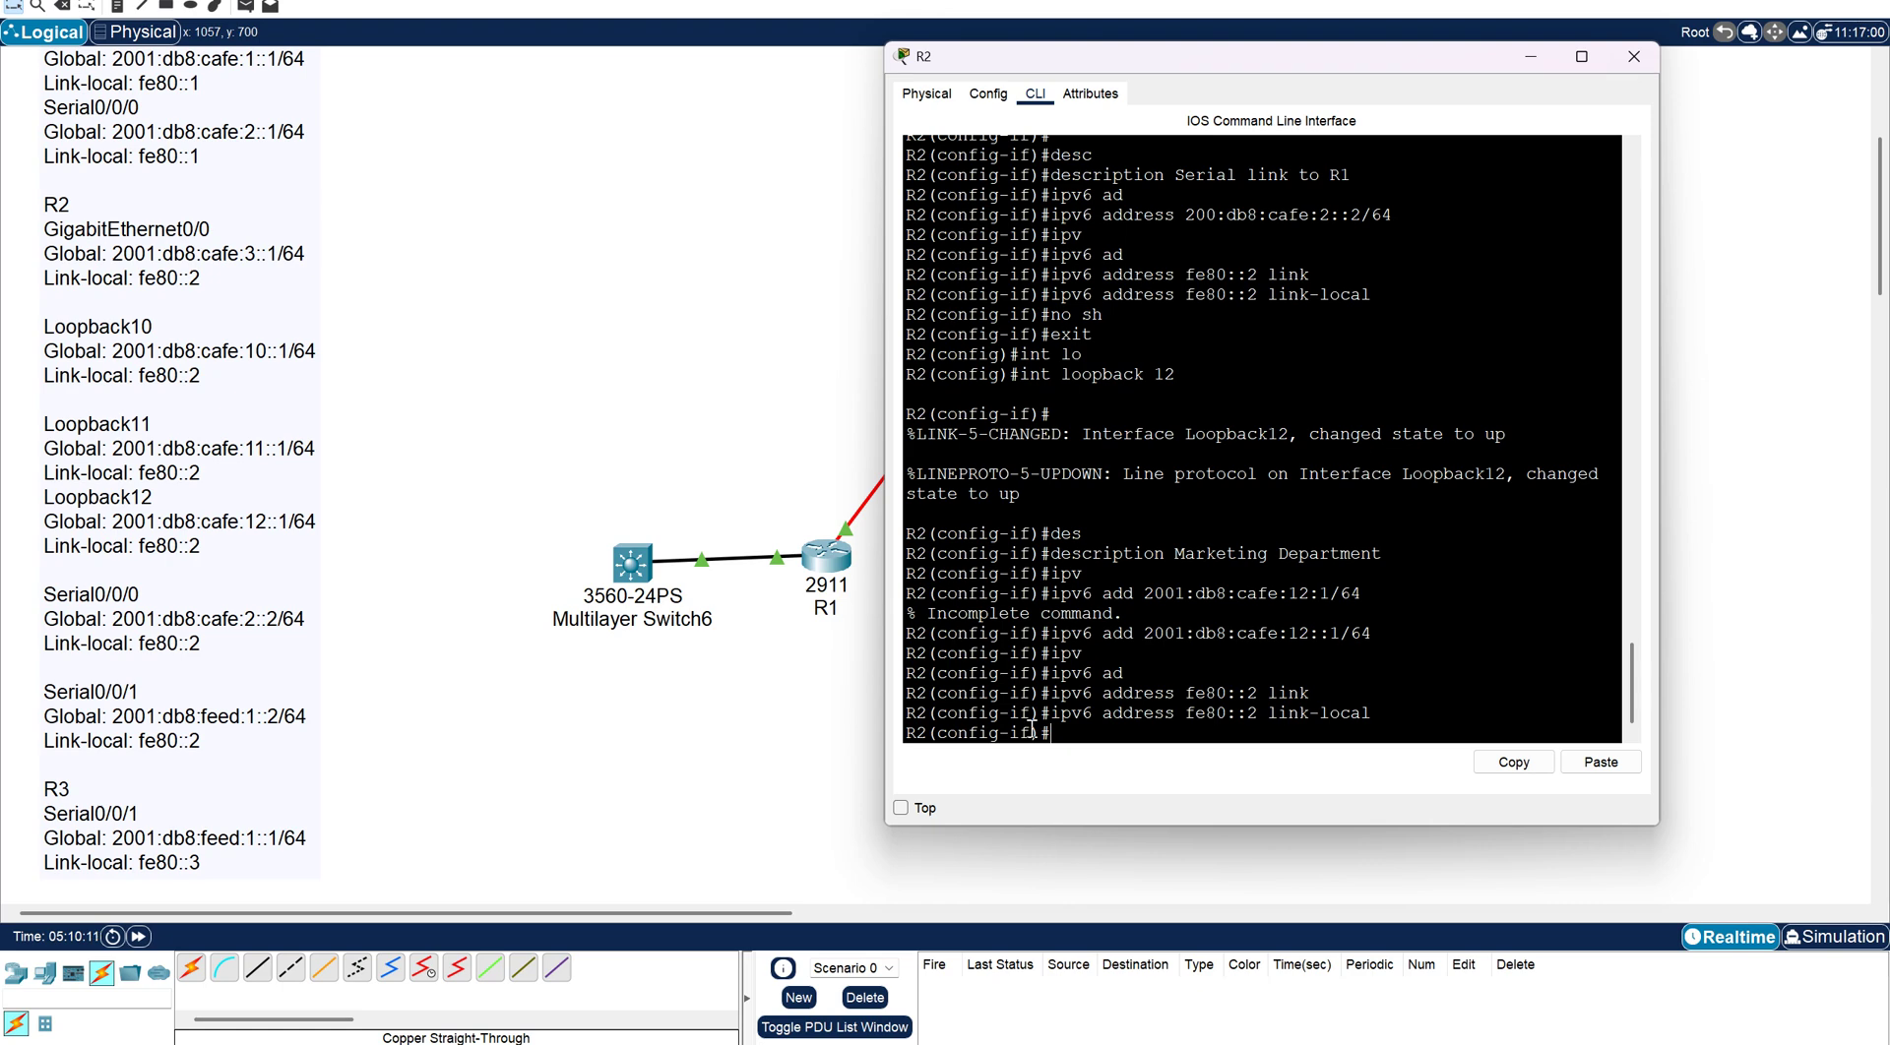
Create loopback 11 on R2 and enter its interface configuration.
{"action": "type", "text": "int loo"}
{"action": "key", "text": "Tab"}
{"action": "type", "text": "pba"}
{"action": "key", "text": "Tab"}
{"action": "key", "text": "BackSpace"}
{"action": "key", "text": "BackSpace"}
{"action": "key", "text": "BackSpace"}
{"action": "key", "text": "BackSpace"}
{"action": "key", "text": "BackSpace"}
{"action": "key", "text": "BackSpace"}
{"action": "key", "text": "BackSpace"}
{"action": "key", "text": "BackSpace"}
{"action": "type", "text": "t loo 11"}
{"action": "key", "text": "Return"}
Describe R2's loopback 11 as "Marketing Department".
{"action": "type", "text": "Desc"}
{"action": "key", "text": "Tab"}
{"action": "type", "text": "Marketing Department"}
{"action": "key", "text": "Return"}
Assign the global IPv6 address 2001:db8:cafe:11::1/64, copied from the addressing note, to R2's loopback 11.
{"action": "type", "text": "ipv da"}
{"action": "key", "text": "BackSpace"}
{"action": "key", "text": "BackSpace"}
{"action": "type", "text": "add"}
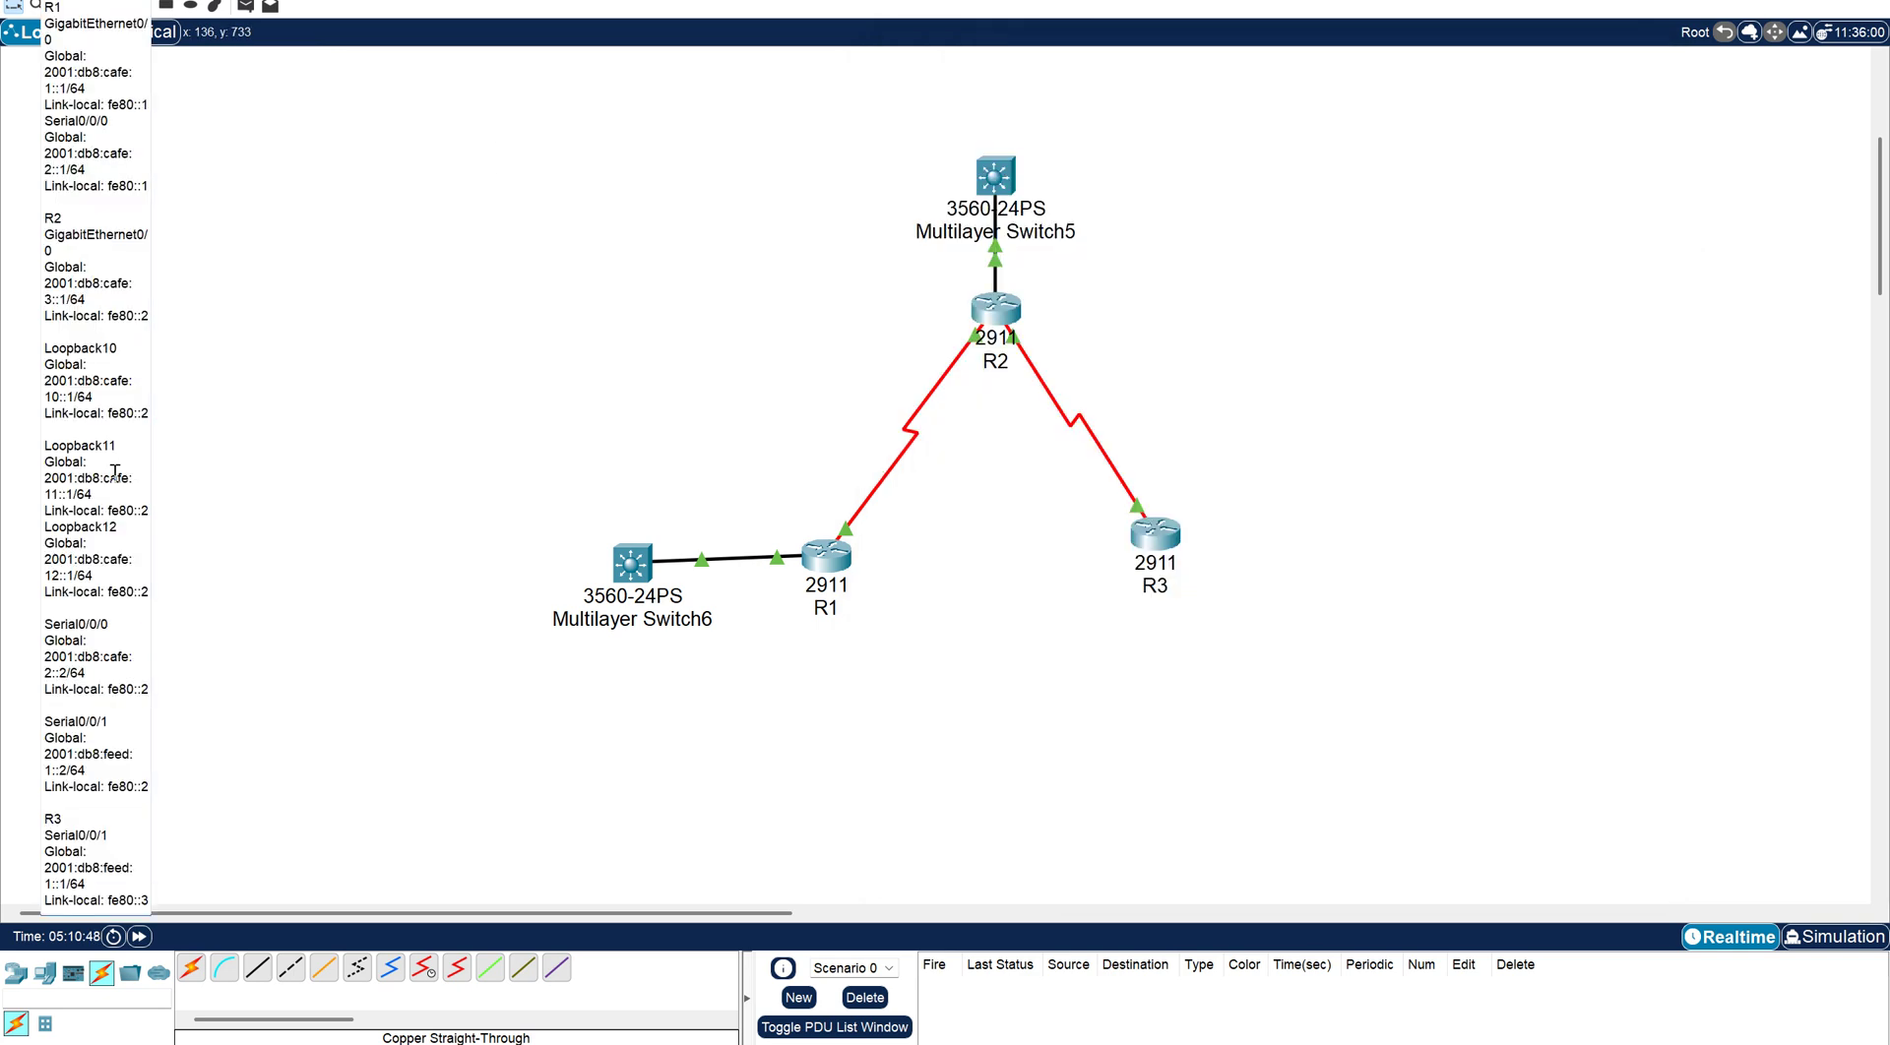
{"action": "left_click_drag", "start_coordinate": [44, 477], "coordinate": [95, 492]}
{"action": "left_click_drag", "start_coordinate": [110, 510], "coordinate": [148, 510]}
{"action": "key", "text": "ctrl+c"}
Assign the link-local IPv6 address fe80::2 to R2's loopback 11.
{"action": "type", "text": "ipv ad"}
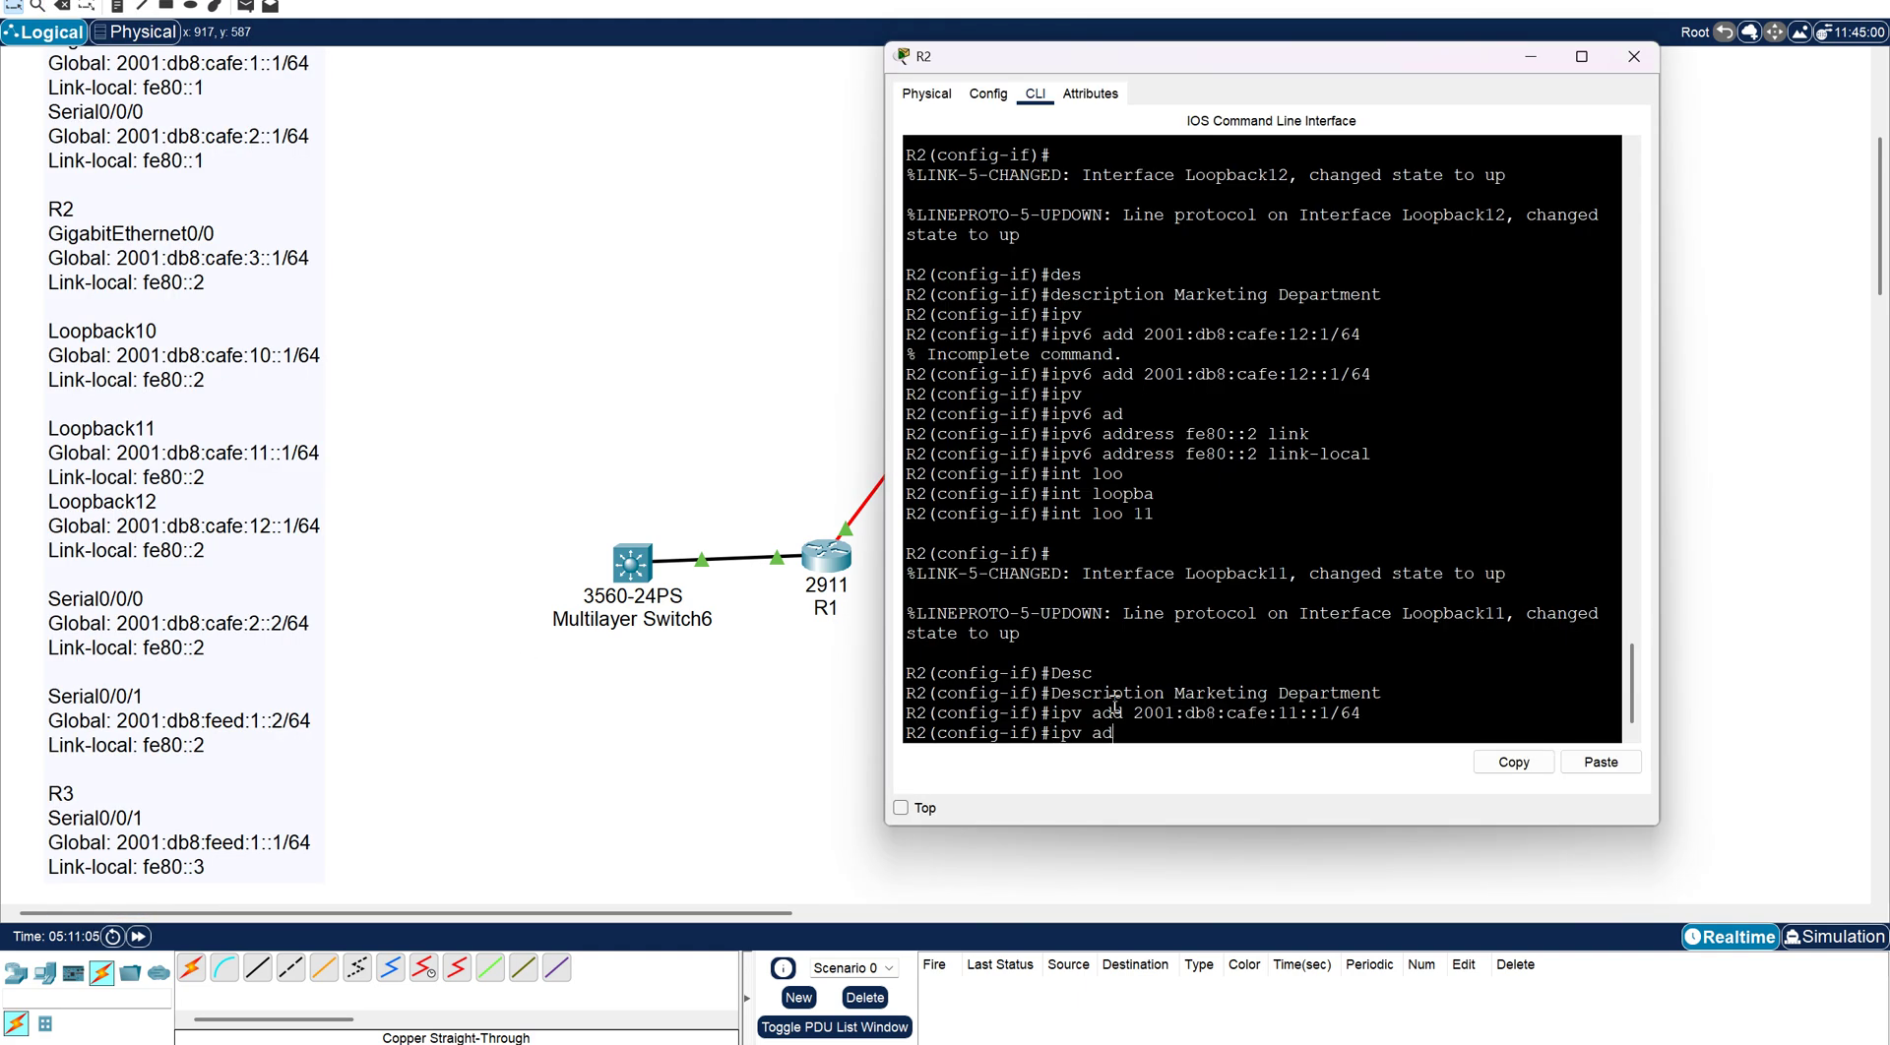
{"action": "type", "text": "d"}
{"action": "left_click", "coordinate": [1595, 767]}
{"action": "type", "text": "link"}
{"action": "key", "text": "Tab"}
{"action": "key", "text": "BackSpace"}
{"action": "type", "text": "lo"}
{"action": "key", "text": "Tab"}
{"action": "key", "text": "BackSpace"}
{"action": "key", "text": "BackSpace"}
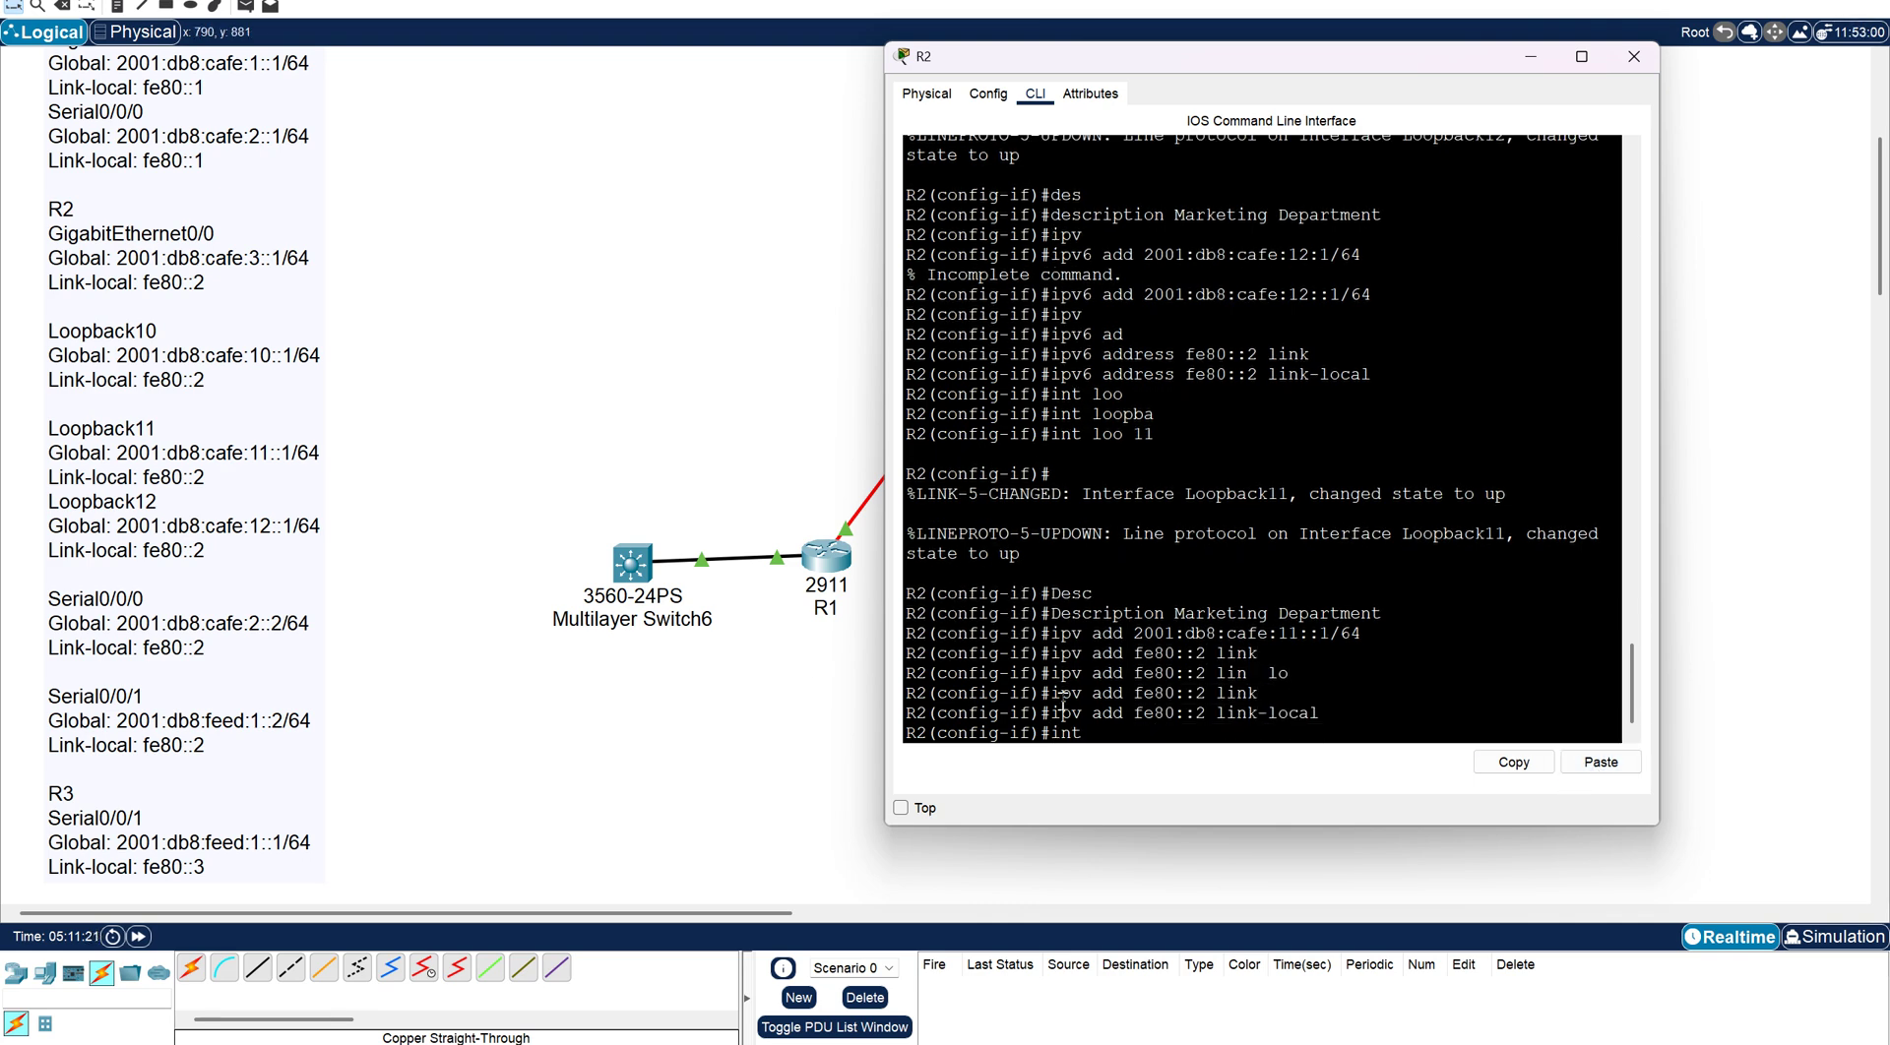
Create loopback 10 on R2 and describe it as "Markeing Deparment".
{"action": "type", "text": "0"}
{"action": "key", "text": "Return"}
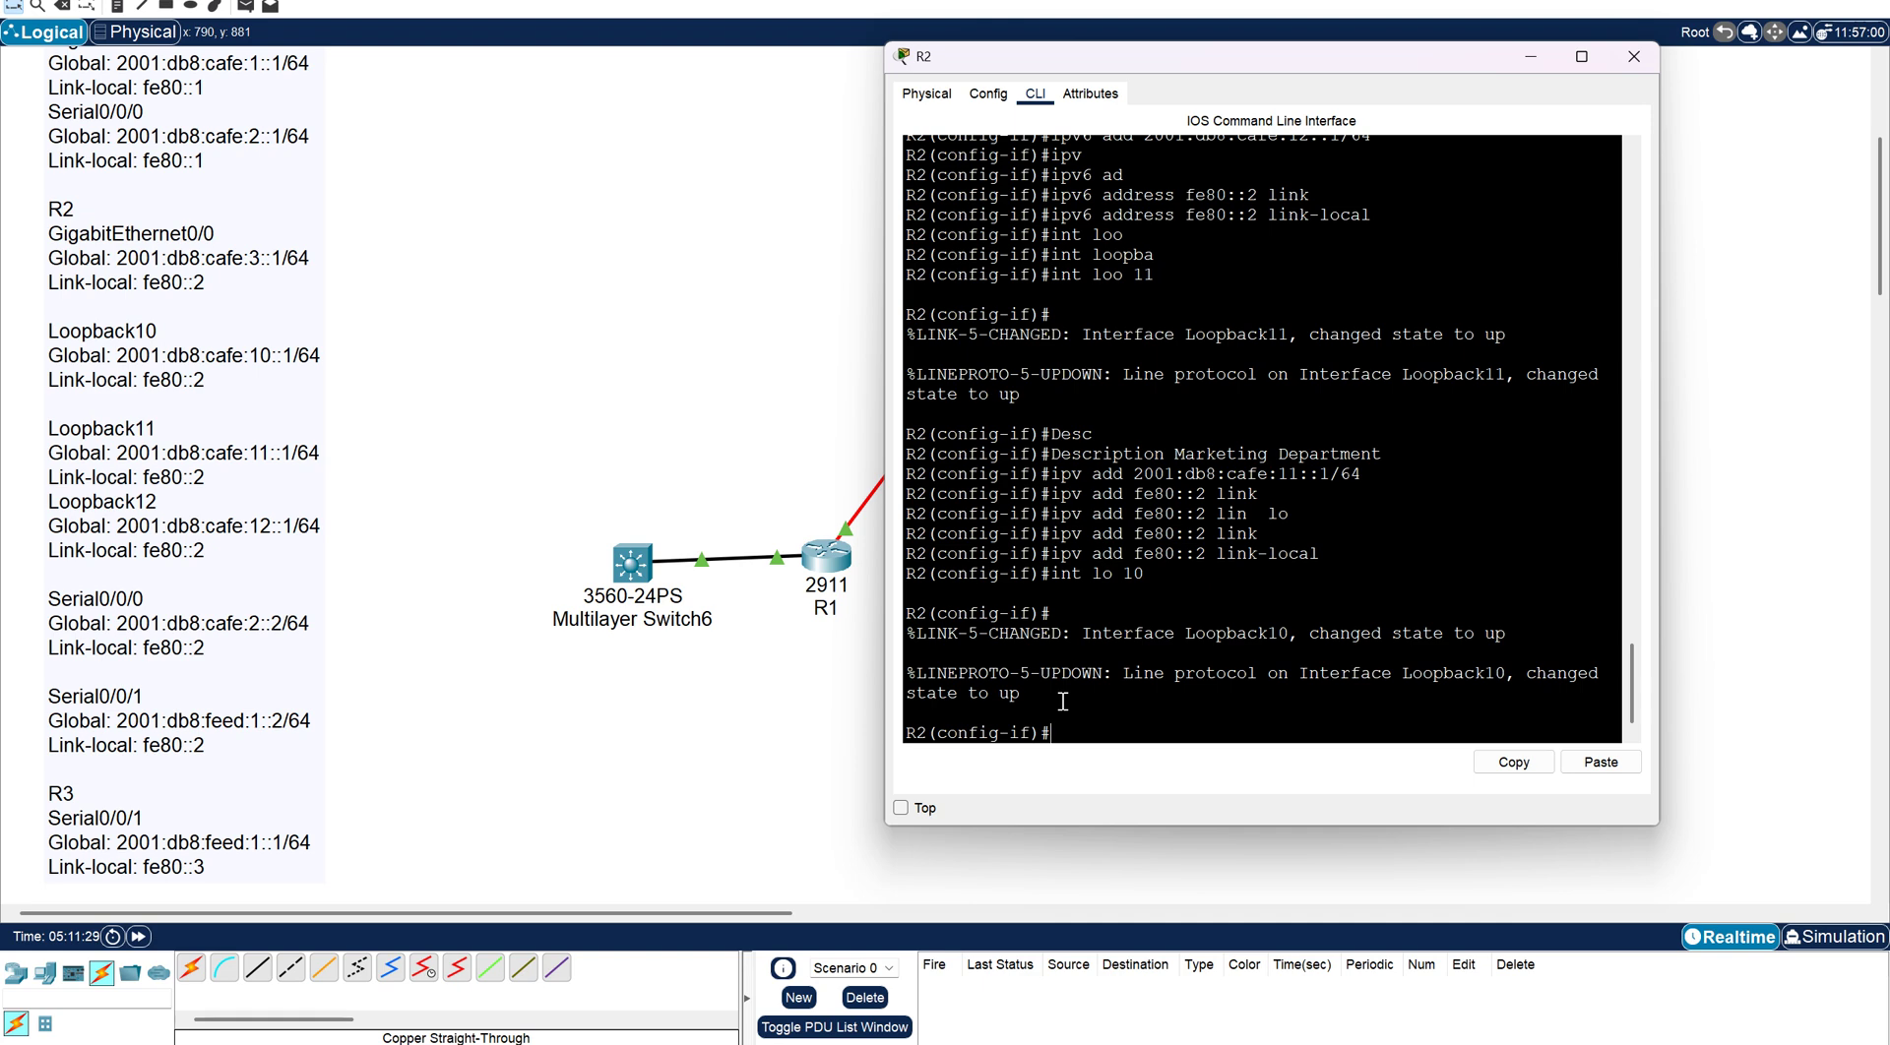
{"action": "type", "text": "Descr"}
{"action": "key", "text": "Tab"}
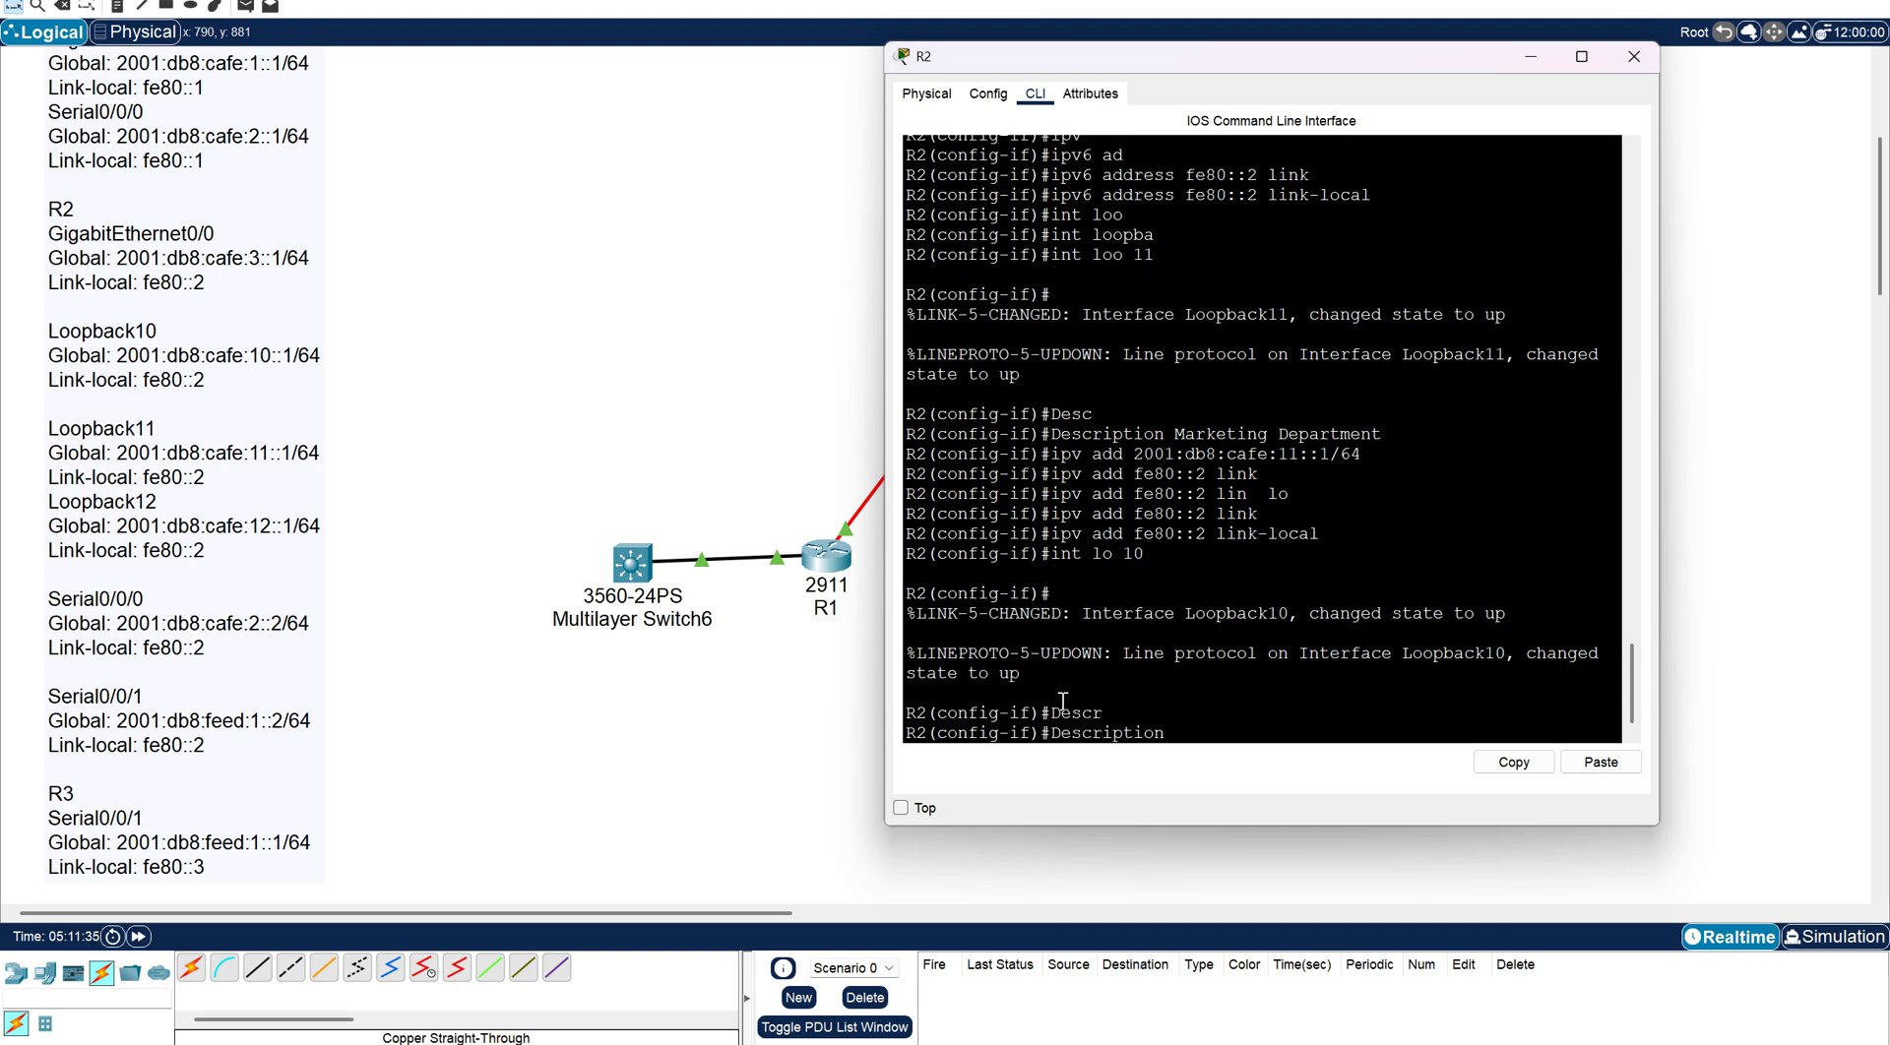
{"action": "type", "text": "Markeing Deparment"}
{"action": "key", "text": "Return"}
Assign the global IPv6 address 2001:db8:cafe:10::1/64, copied from the addressing note, to R2's loopback 10.
{"action": "type", "text": "ipv add"}
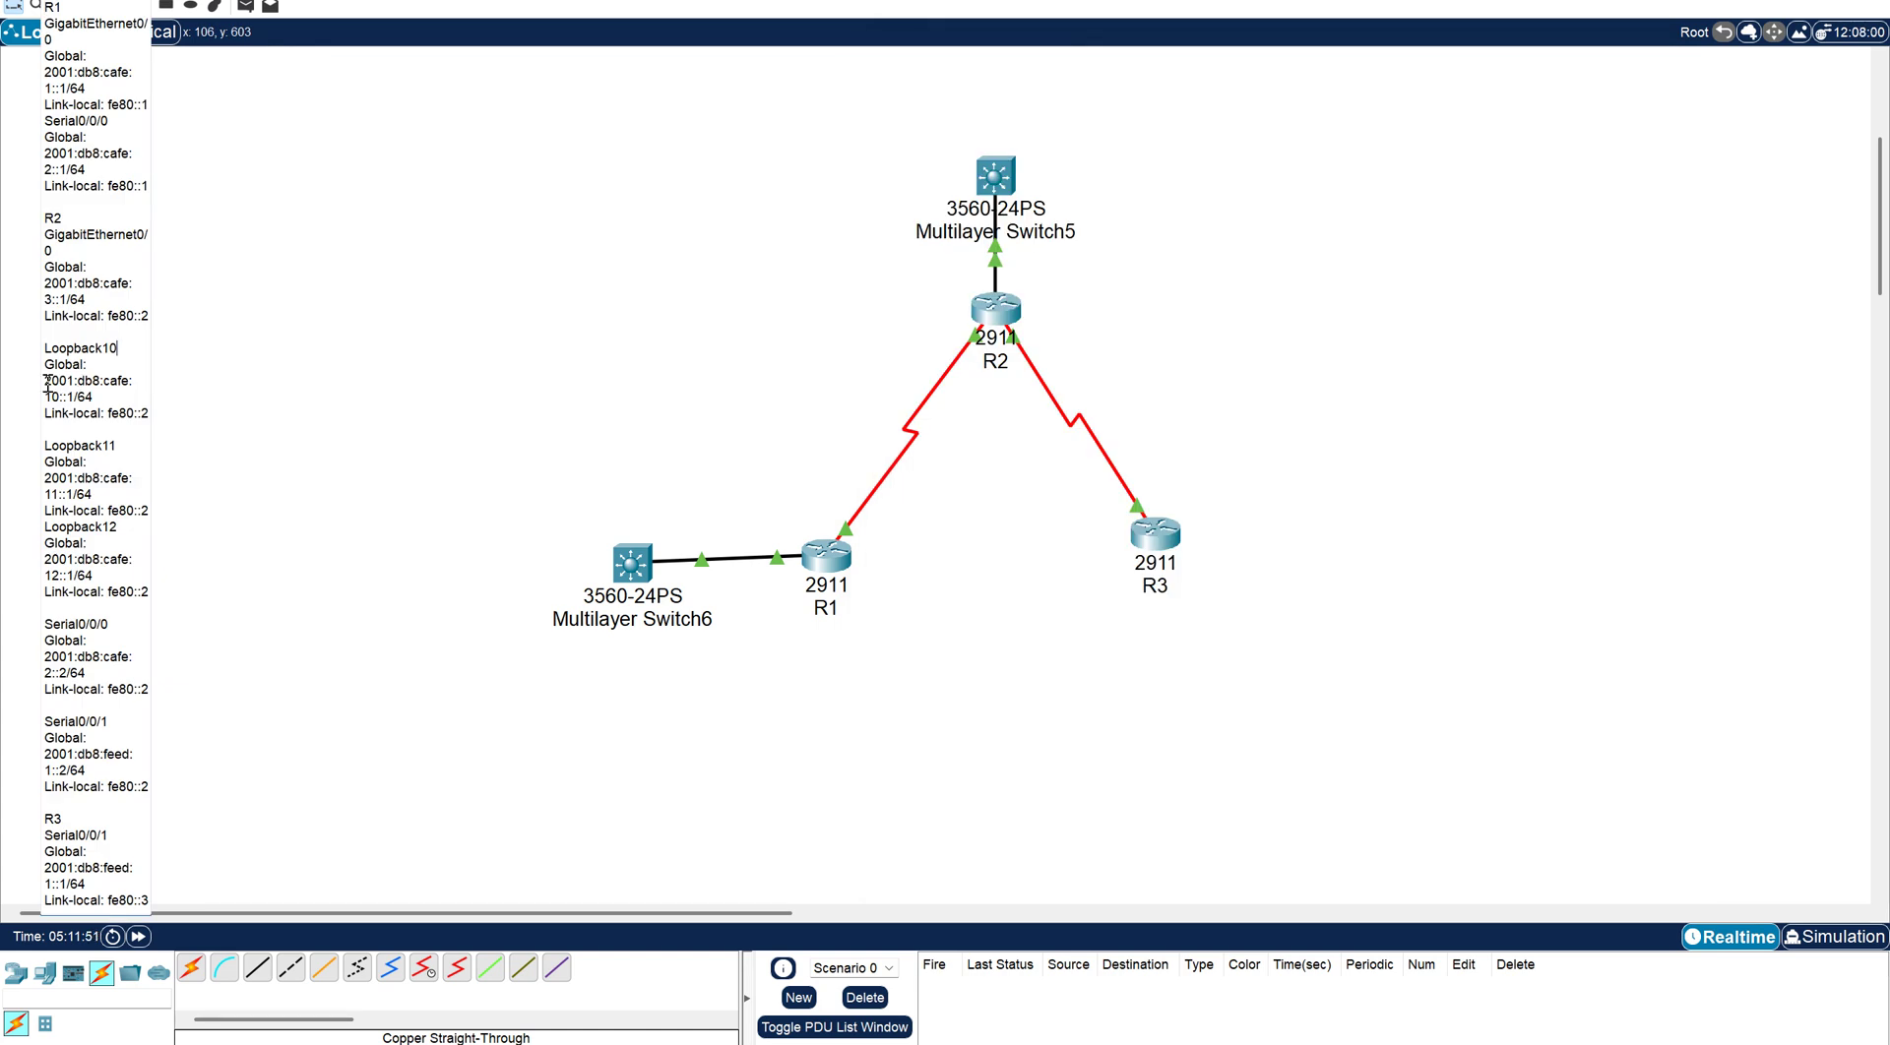
{"action": "left_click_drag", "start_coordinate": [47, 384], "coordinate": [94, 397]}
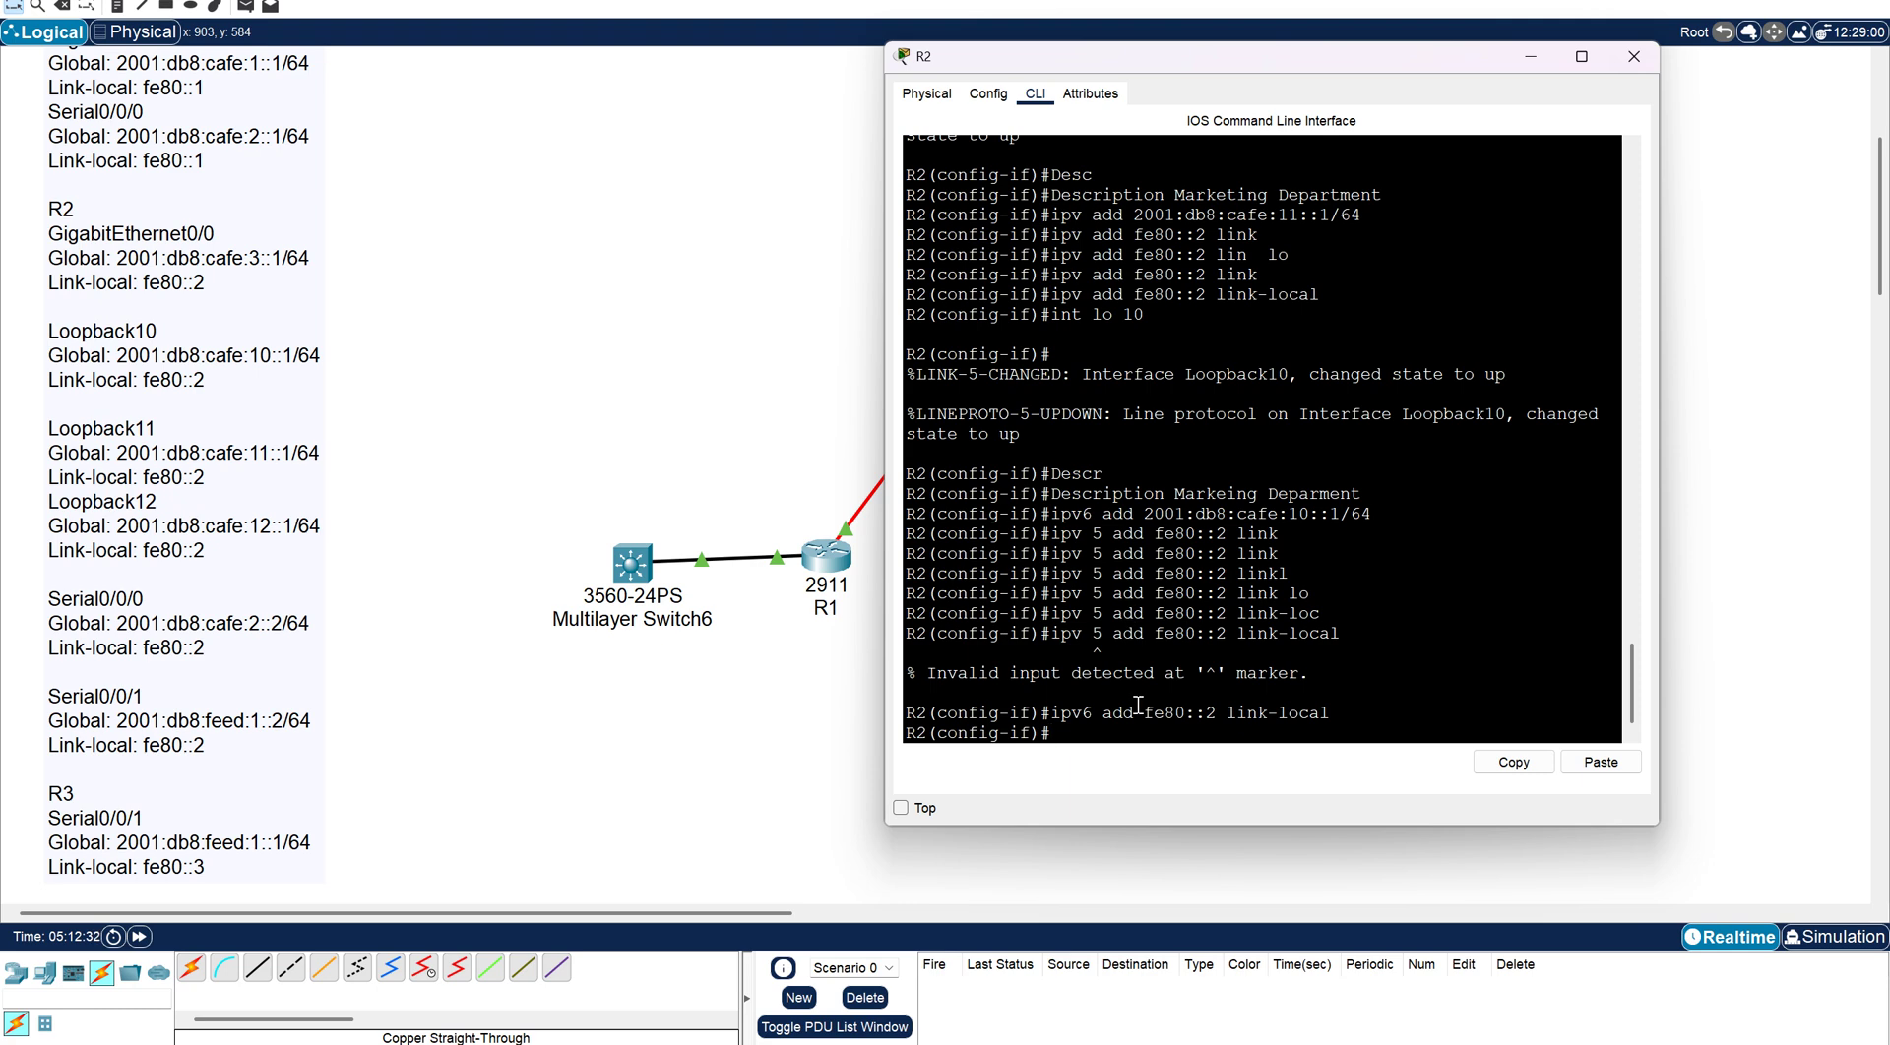
Show R2's brief IPv6 interface summary and examine the Gigabit, serial and loopback addresses.
{"action": "type", "text": "do show ipv6 int br"}
{"action": "key", "text": "Return"}
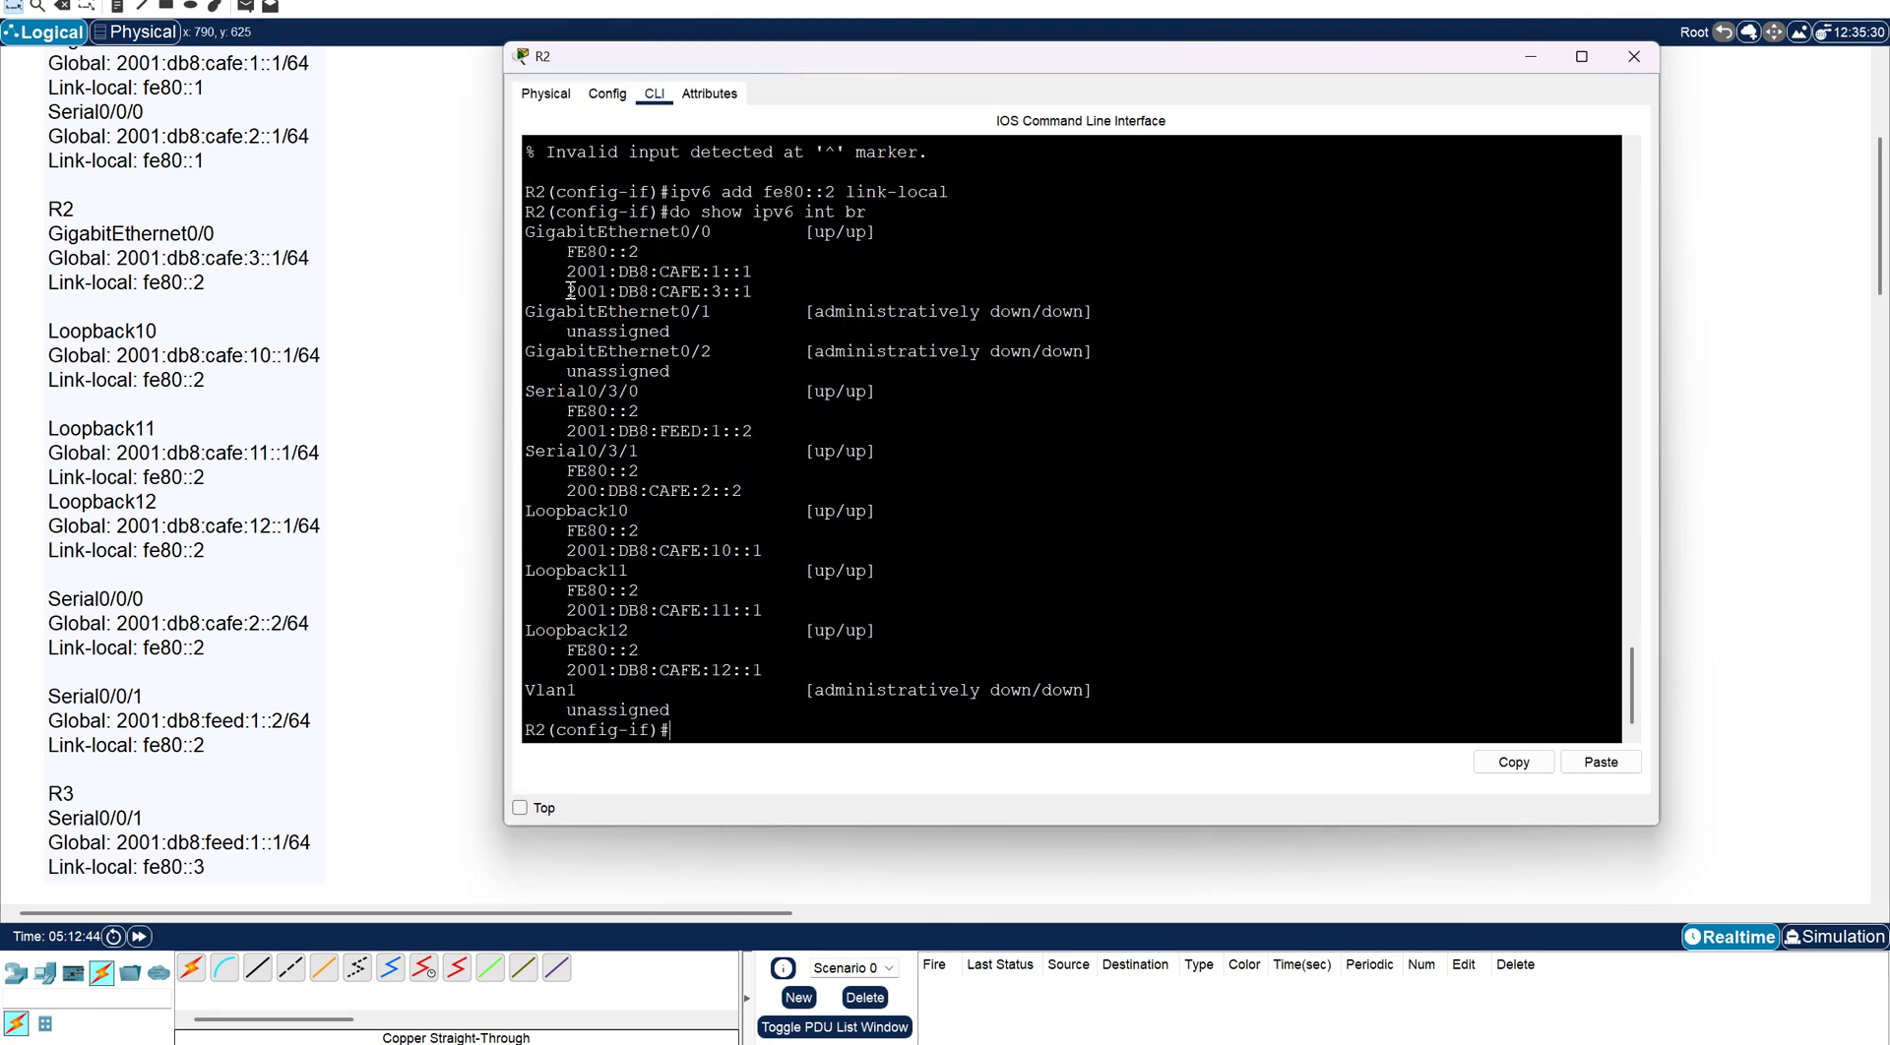
{"action": "left_click_drag", "start_coordinate": [524, 232], "coordinate": [757, 295]}
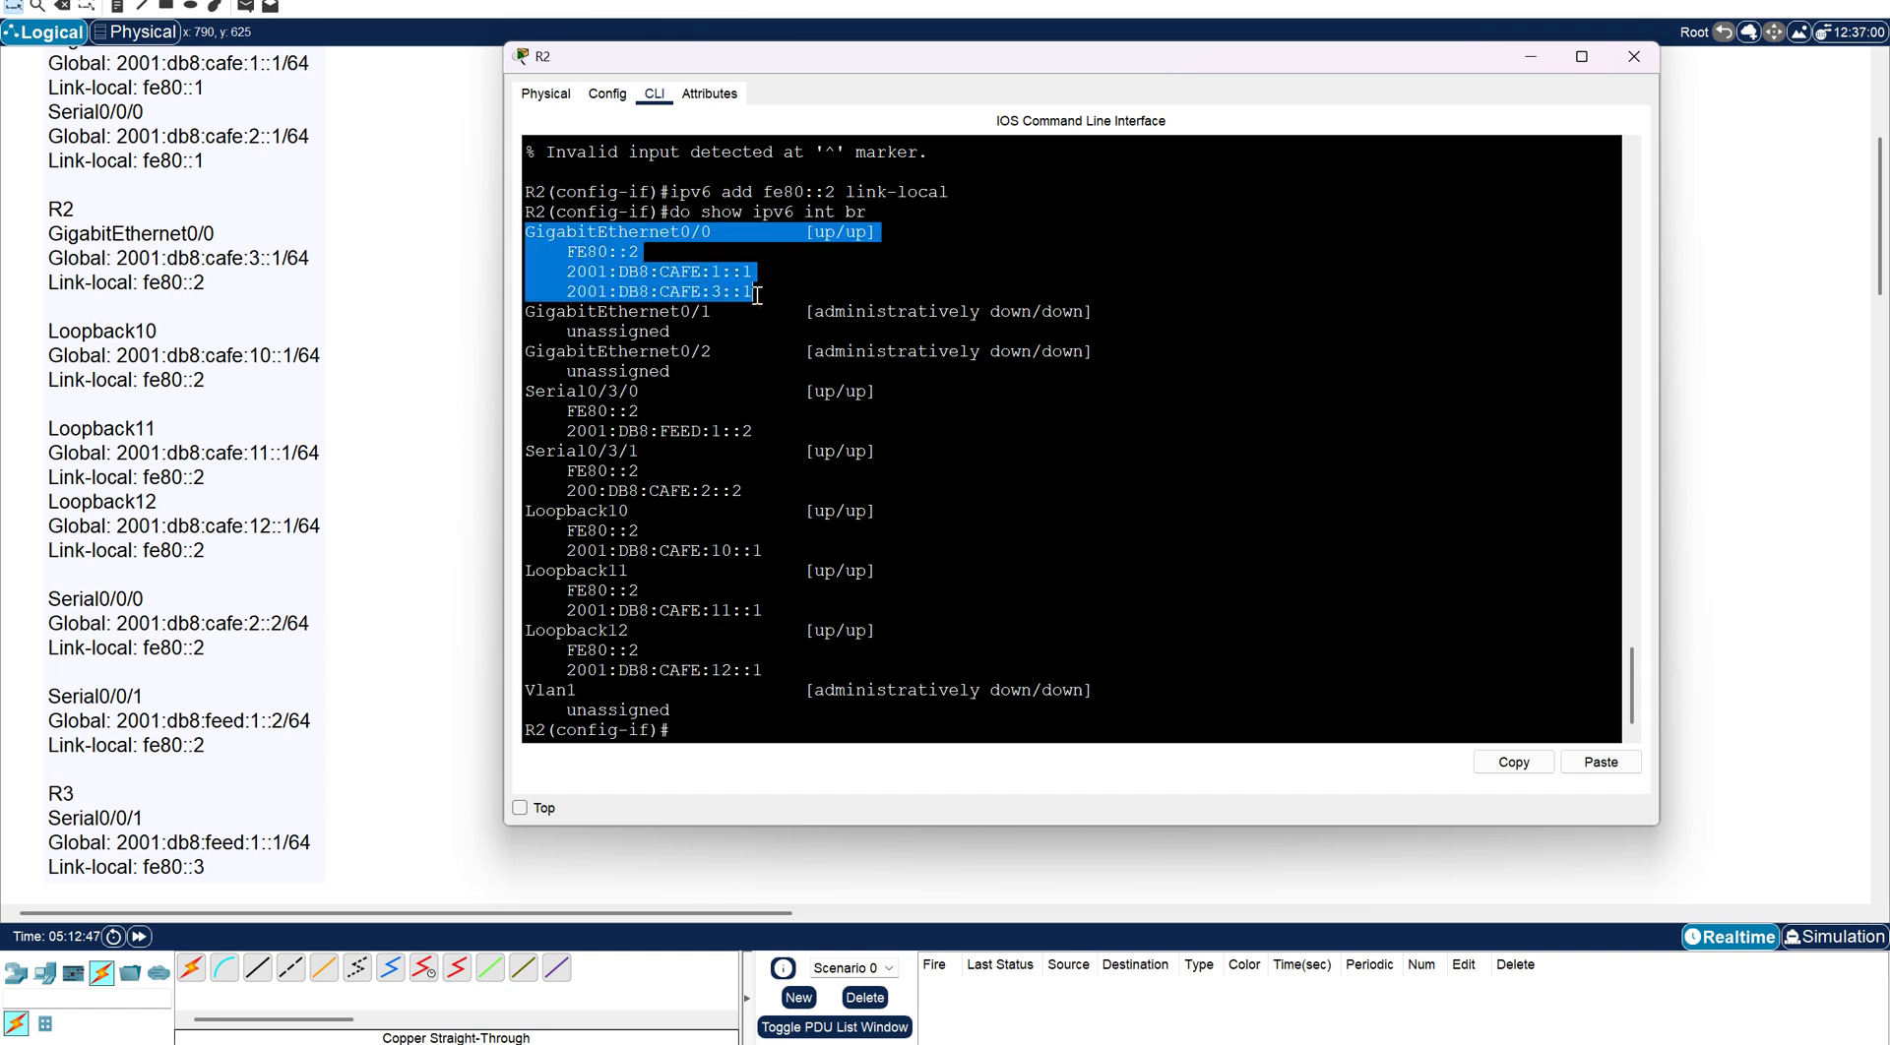
{"action": "left_click_drag", "start_coordinate": [535, 391], "coordinate": [822, 438]}
{"action": "left_click_drag", "start_coordinate": [763, 672], "coordinate": [527, 453]}
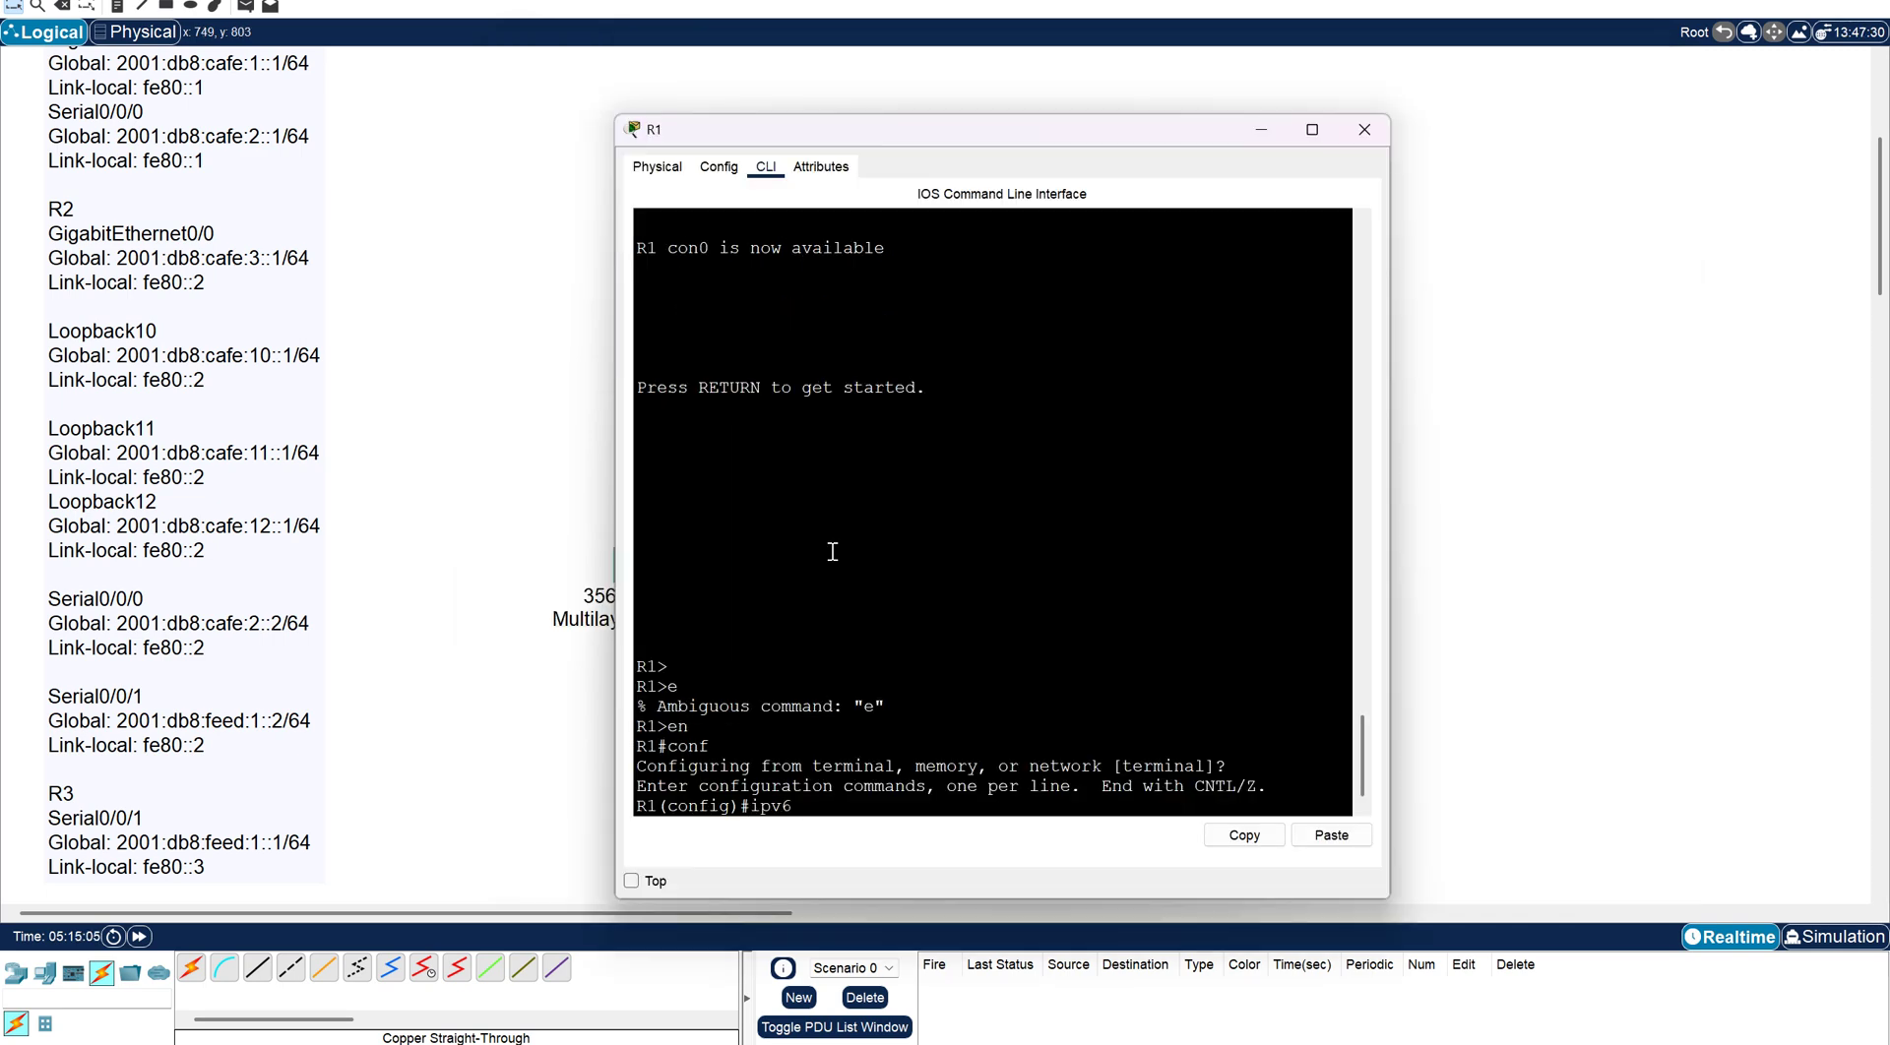
Try to create an IPv6 RIP process named Routing-RIPng on R1.
{"action": "type", "text": "rou"}
{"action": "key", "text": "Tab"}
{"action": "type", "text": "ri"}
{"action": "key", "text": "Tab"}
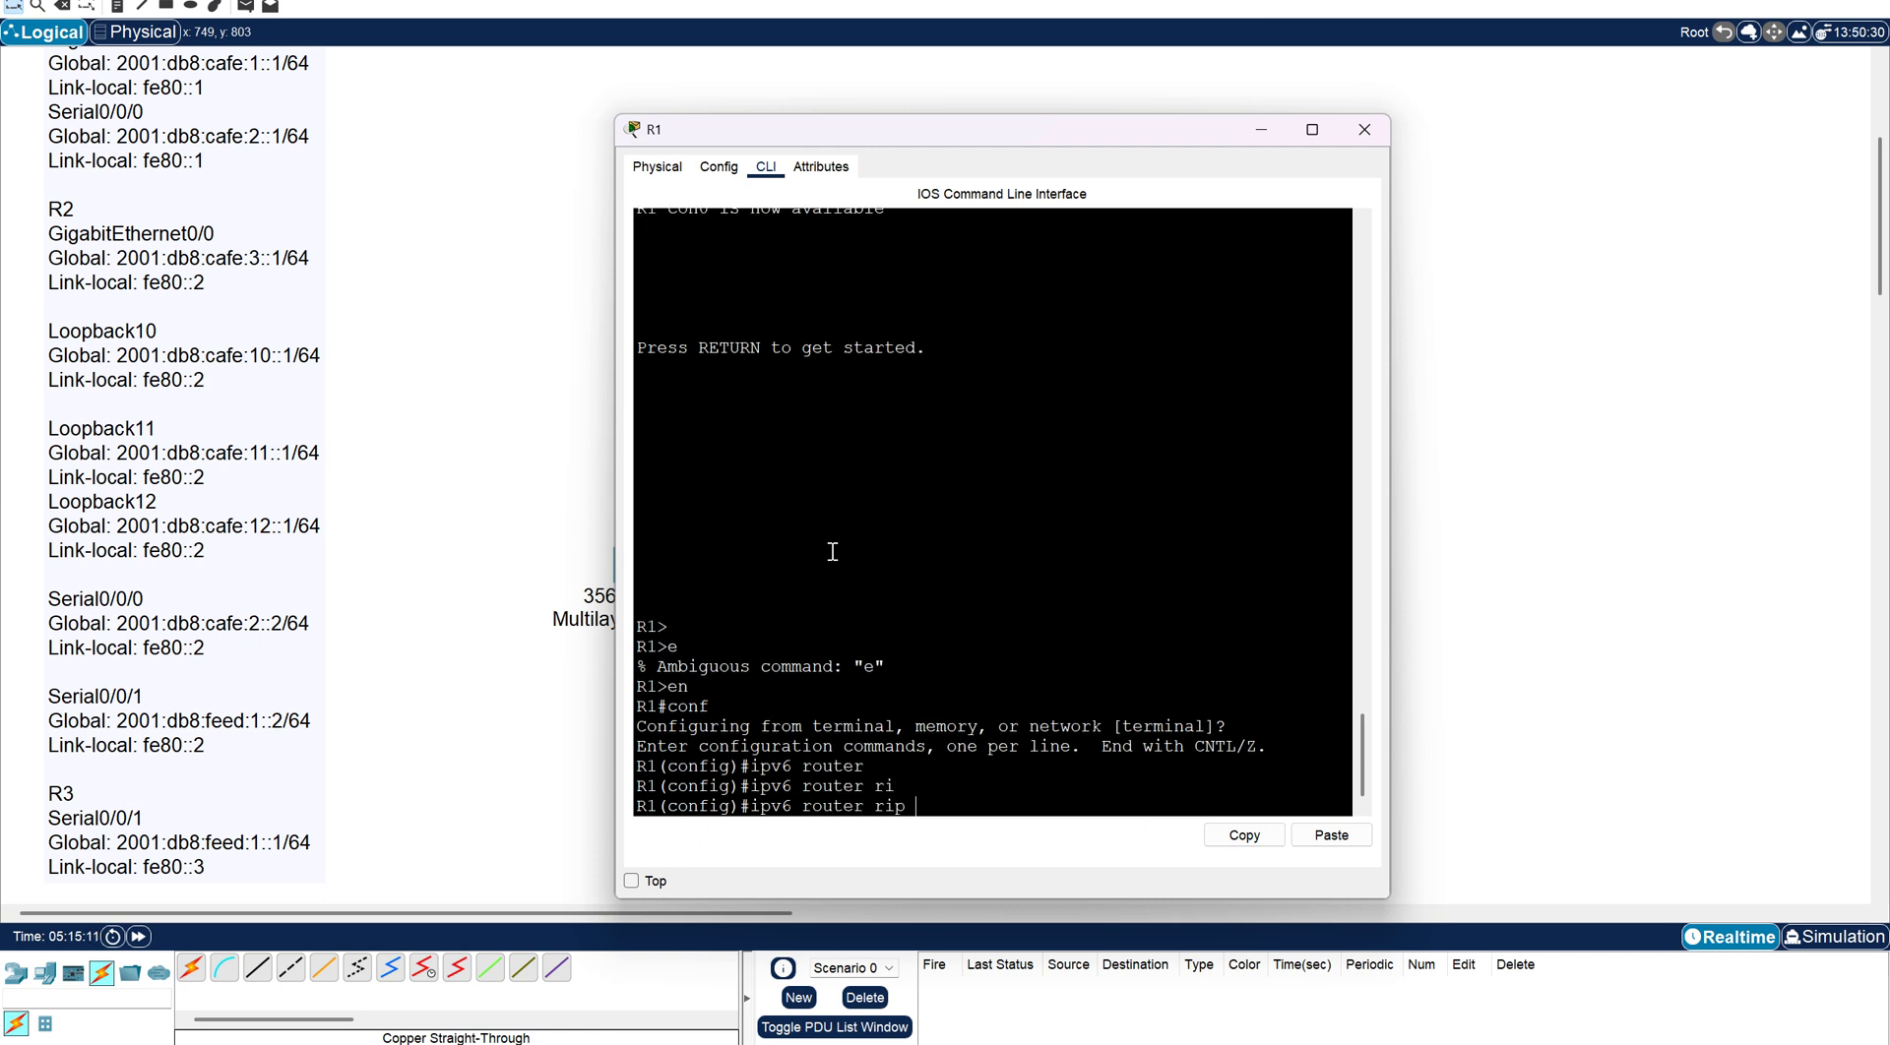
{"action": "type", "text": "Routing-RIPng"}
{"action": "key", "text": "Return"}
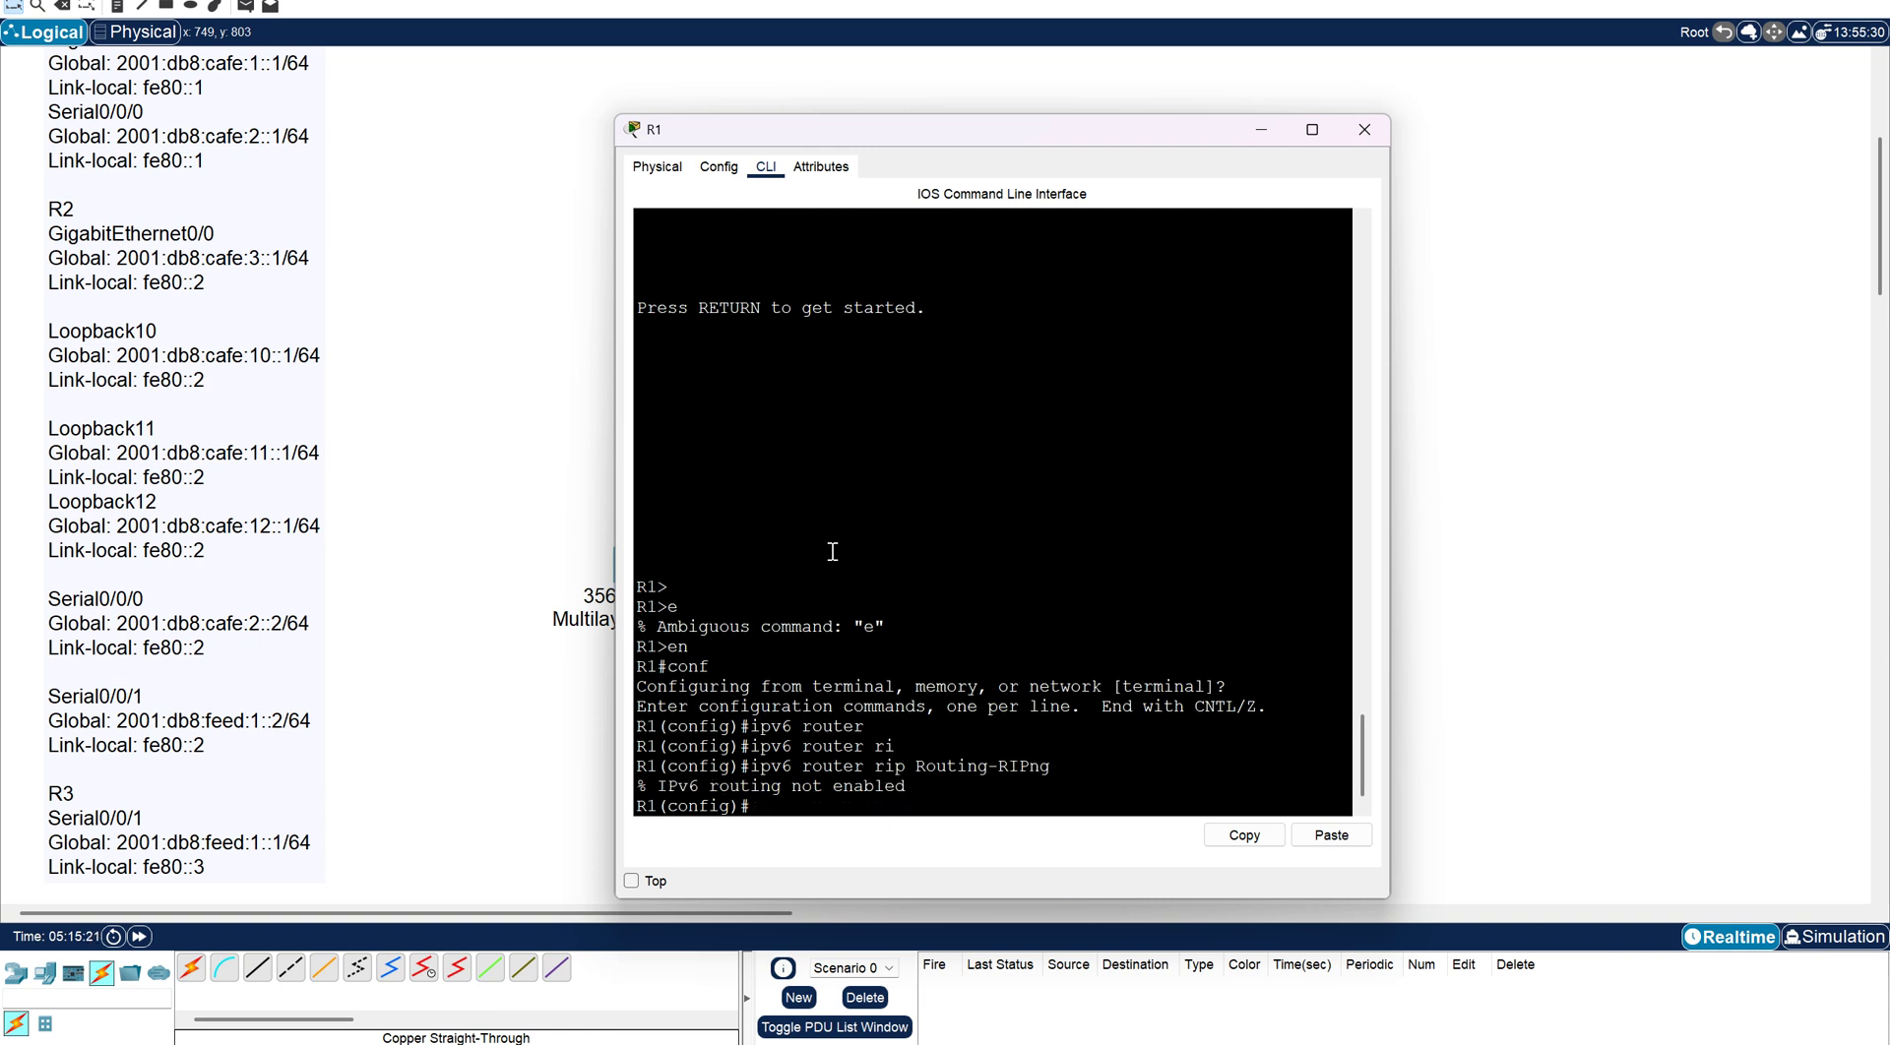
Enable IPv6 unicast routing on R1 and create the IPv6 RIP process Routing-RIPng.
{"action": "type", "text": "ipv"}
{"action": "key", "text": "Tab"}
{"action": "type", "text": "un"}
{"action": "key", "text": "Tab"}
{"action": "key", "text": "Return"}
{"action": "key", "text": "Up"}
{"action": "key", "text": "Up"}
{"action": "key", "text": "Return"}
Enable the IPv6 RIP process Routing-RIPng on R1's GigabitEthernet 0/0 interface.
{"action": "type", "text": "gig"}
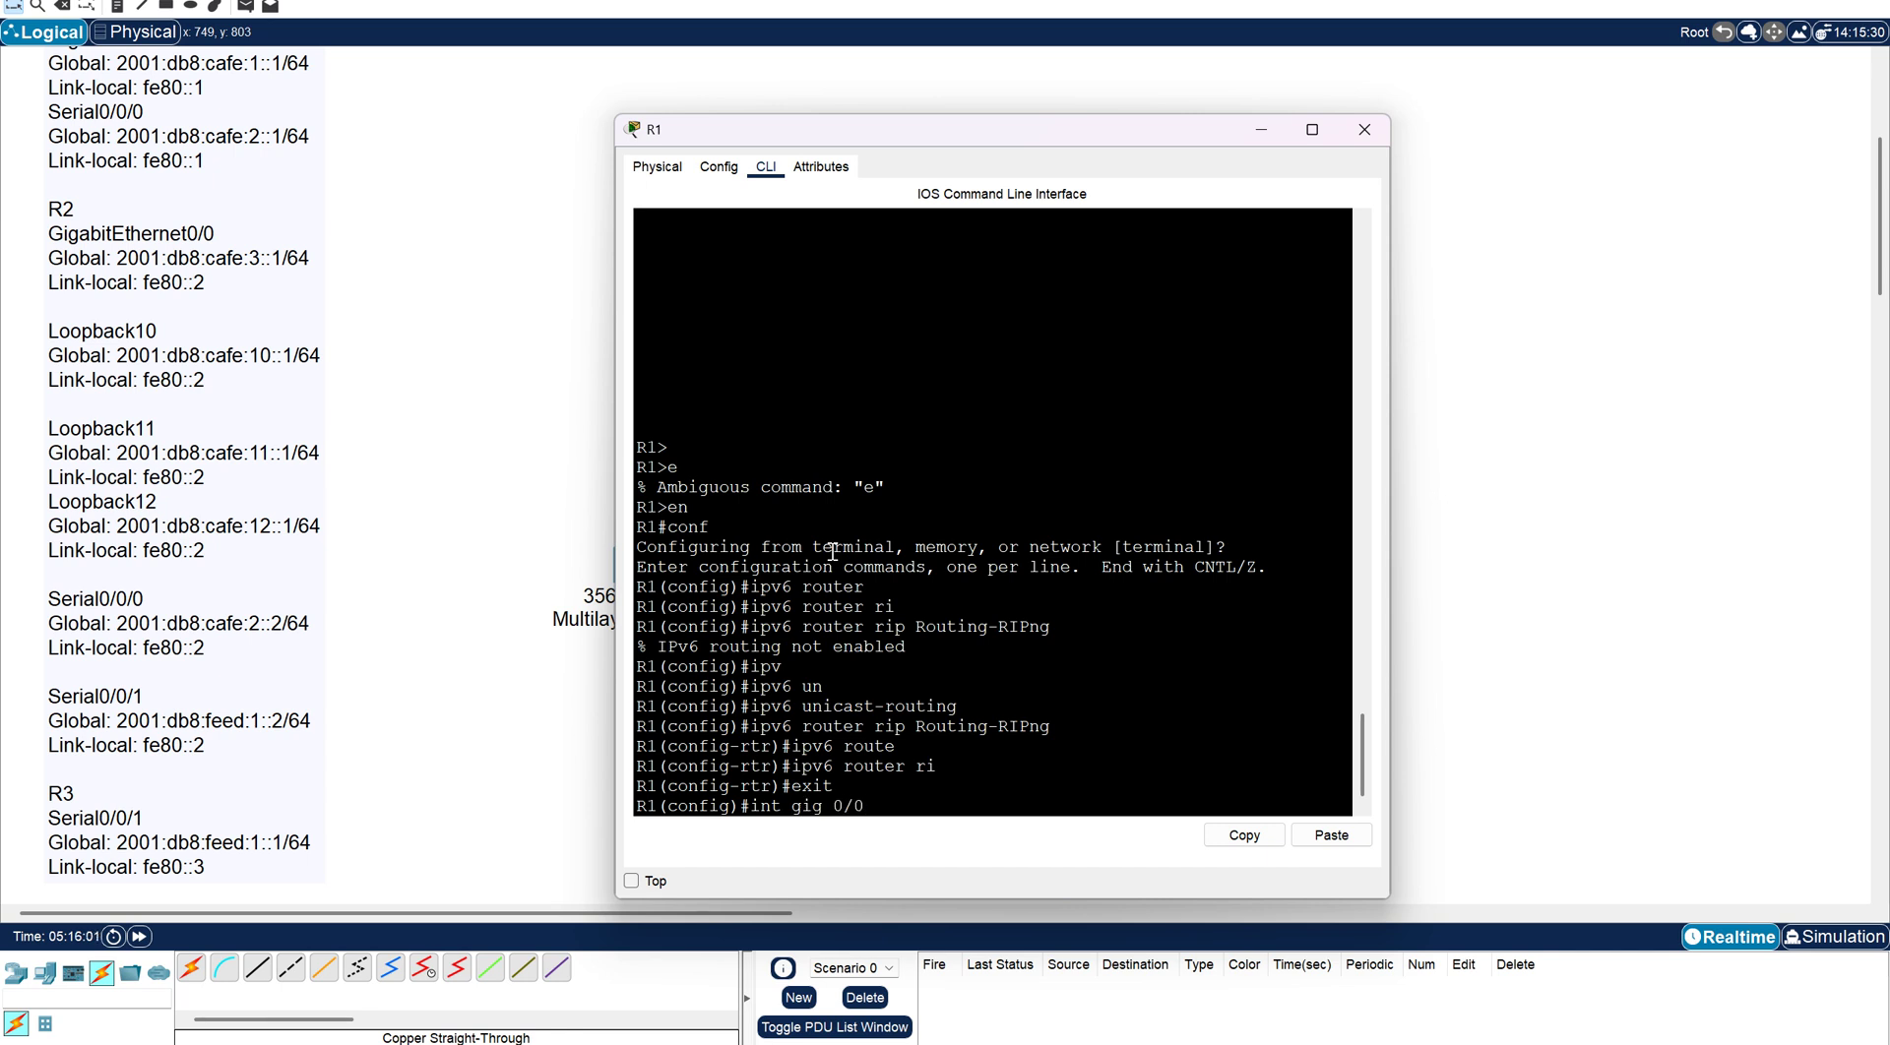
{"action": "type", "text": " 0/0"}
{"action": "key", "text": "Return"}
{"action": "type", "text": "ipv6"}
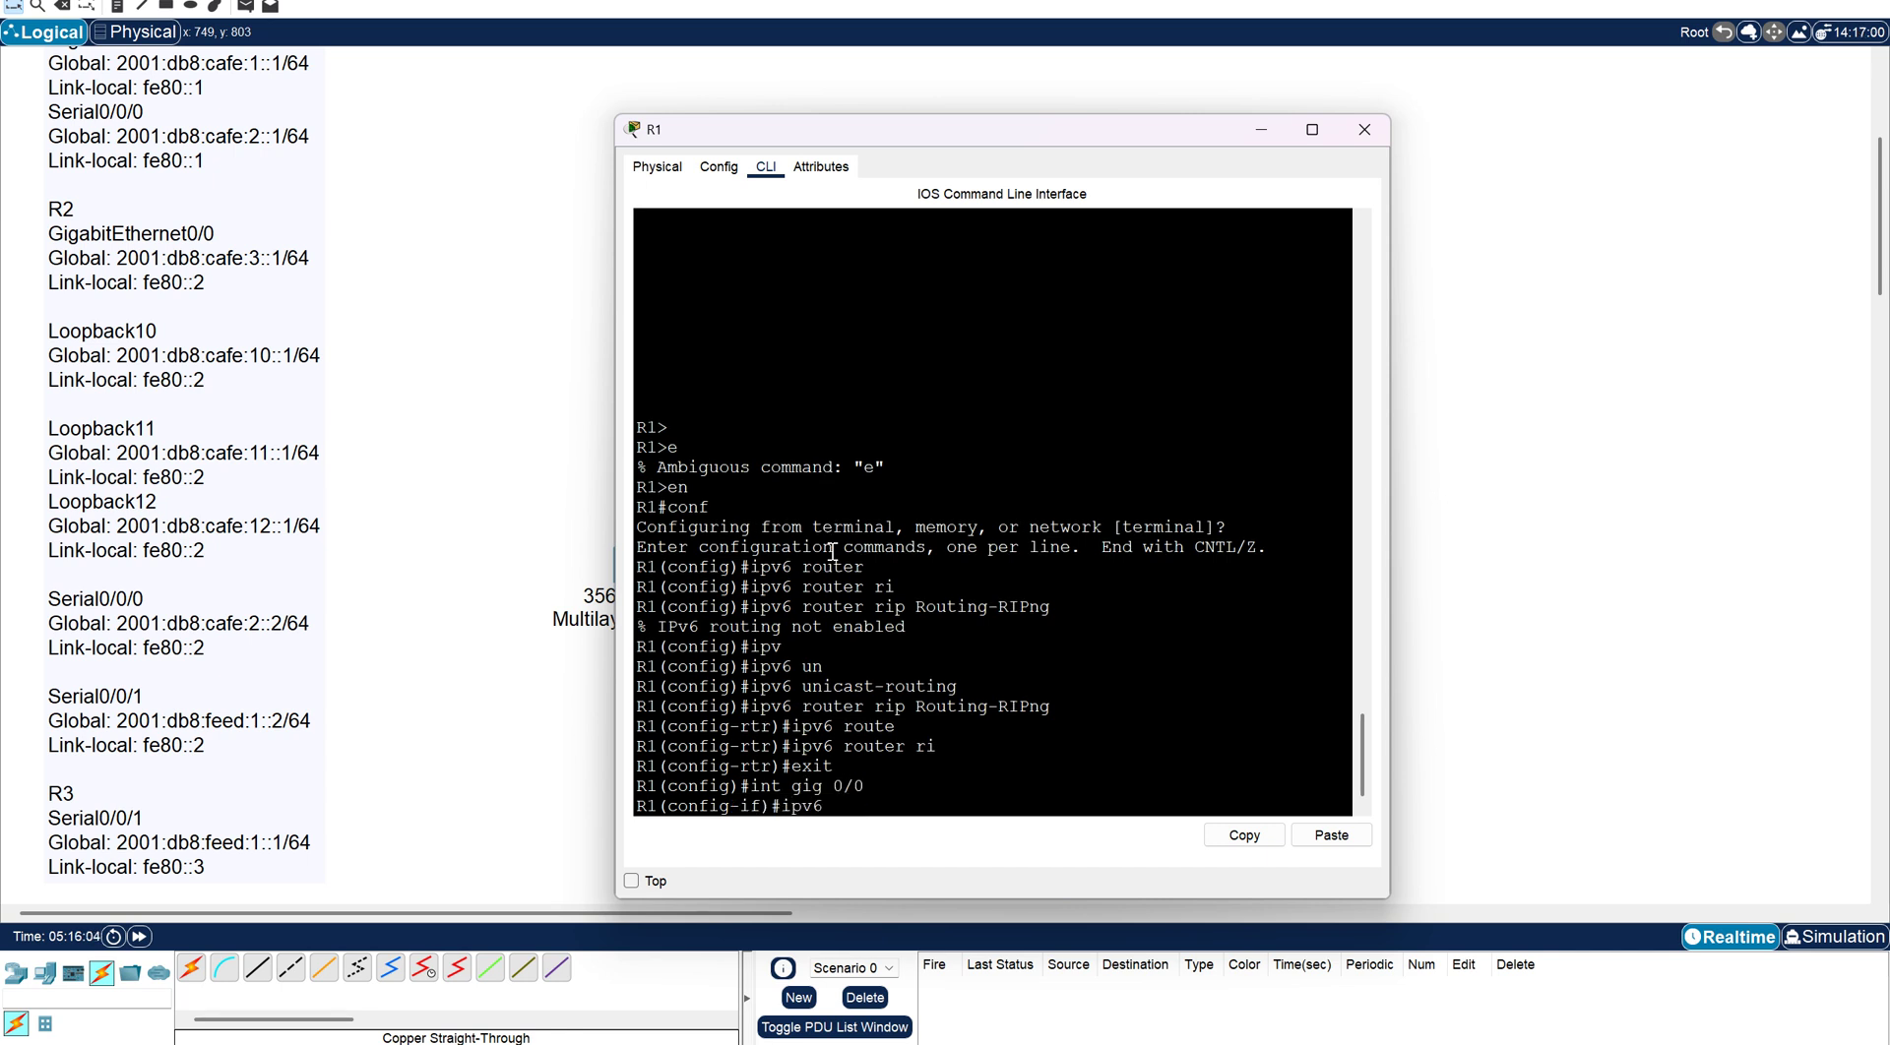
{"action": "type", "text": " ri"}
{"action": "key", "text": "Tab"}
{"action": "type", "text": "E"}
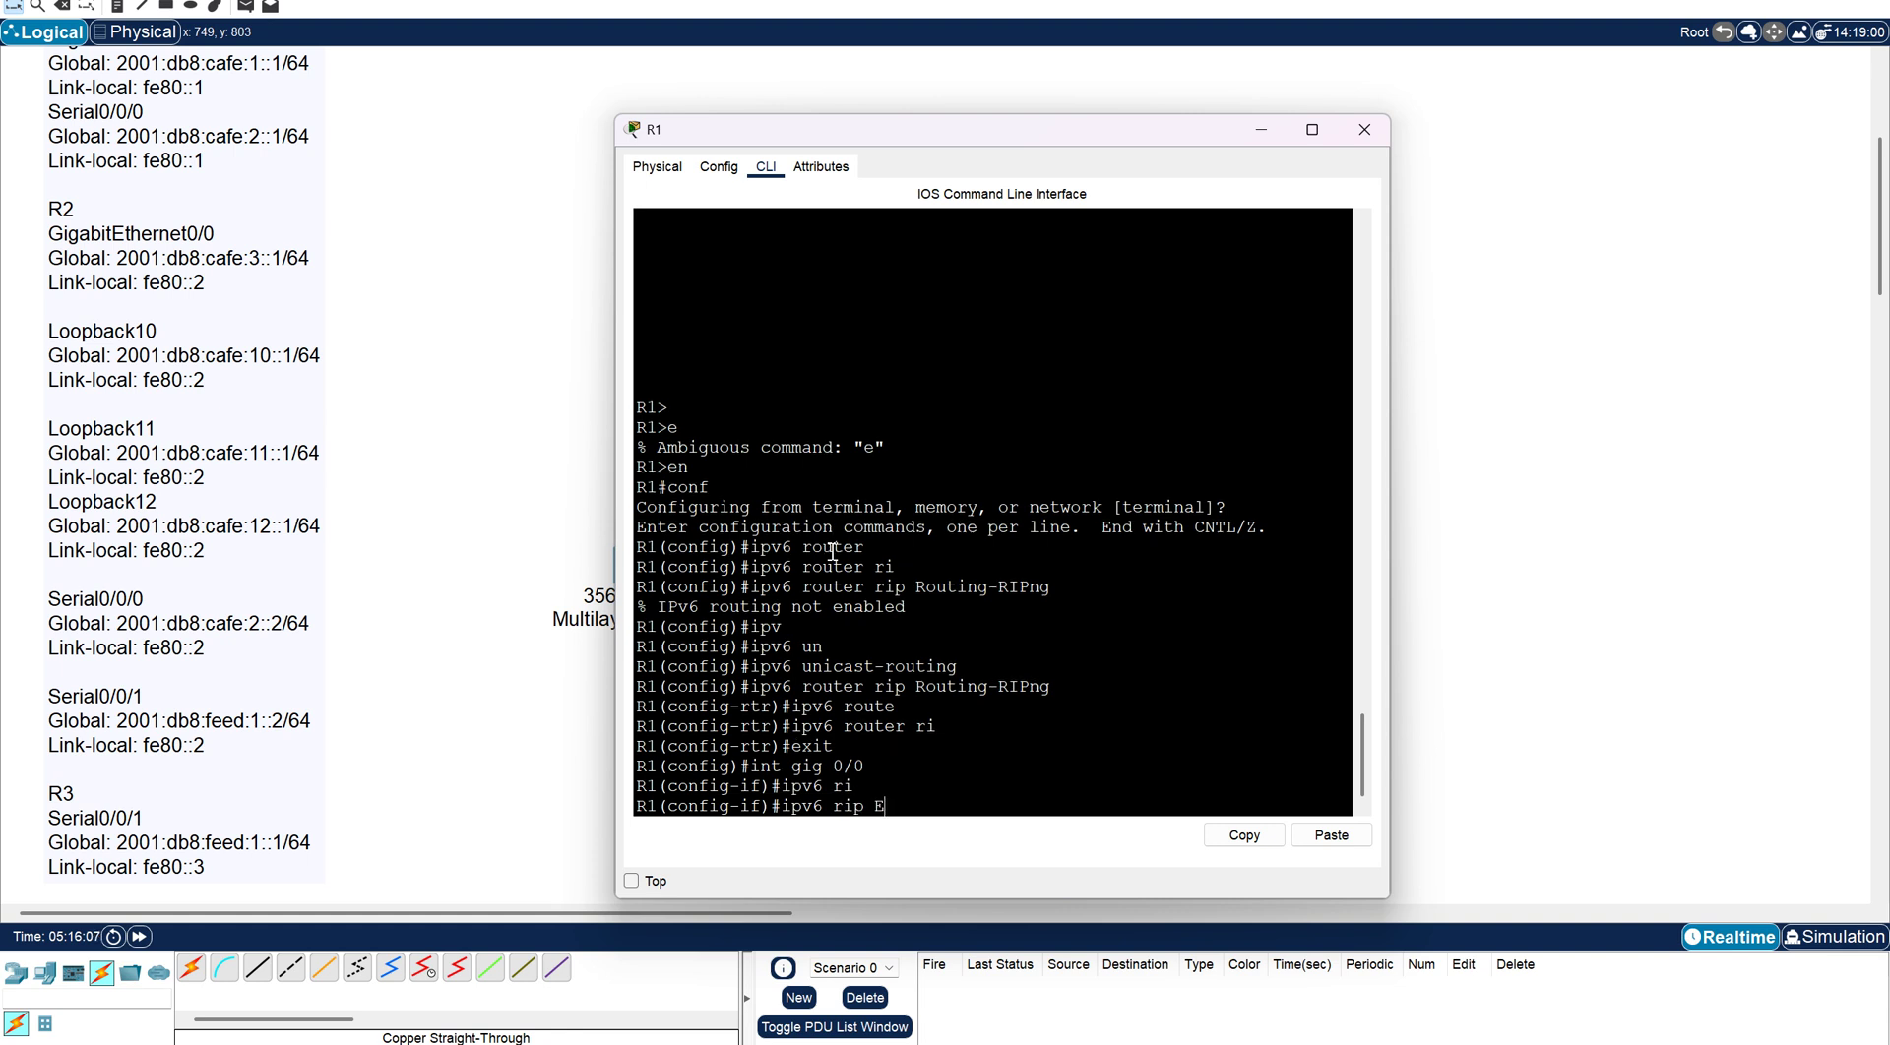
{"action": "left_click_drag", "start_coordinate": [917, 686], "coordinate": [1050, 686]}
{"action": "left_click", "coordinate": [1244, 835]}
{"action": "left_click", "coordinate": [1331, 834]}
{"action": "type", "text": "en"}
{"action": "key", "text": "Tab"}
{"action": "key", "text": "Return"}
Enable the IPv6 RIP process Routing-RIPng on R1's serial 0/3/0 interface.
{"action": "type", "text": "exit"}
{"action": "key", "text": "Return"}
{"action": "type", "text": "int se"}
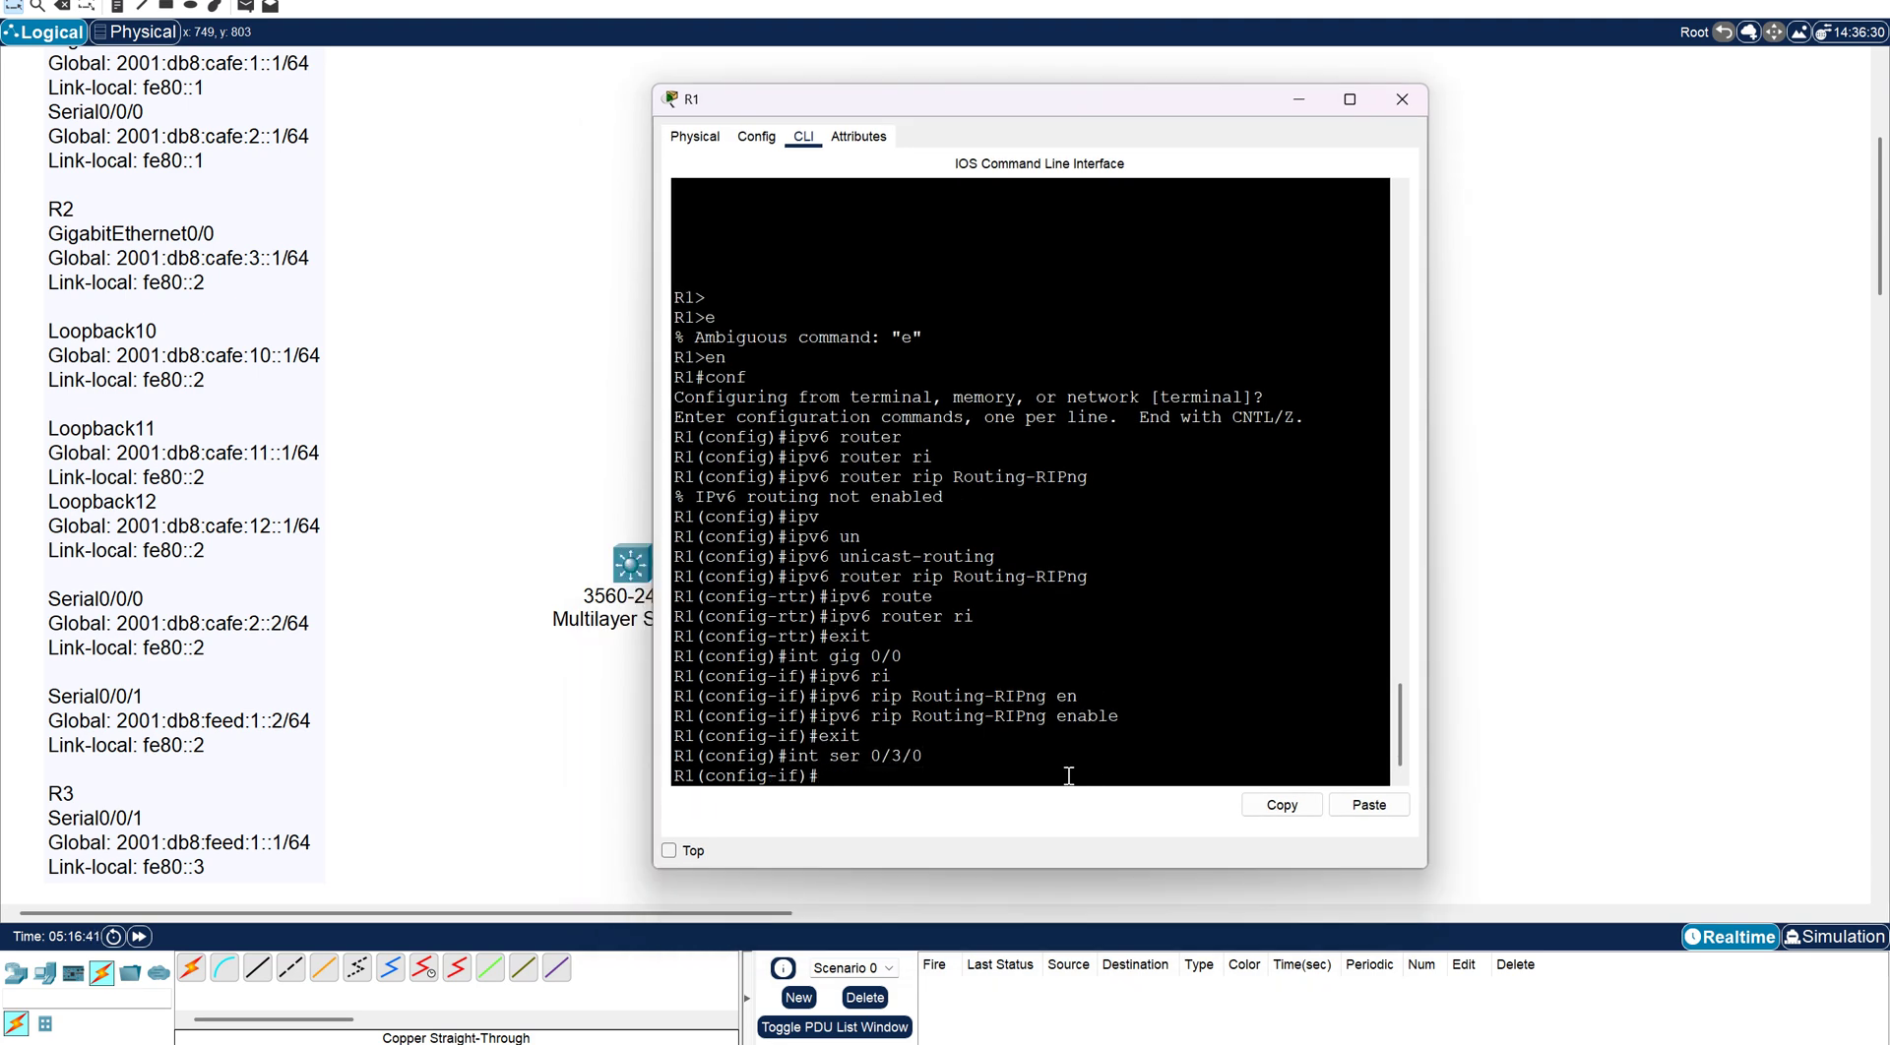
{"action": "type", "text": "ipv6 ri"}
{"action": "key", "text": "Tab"}
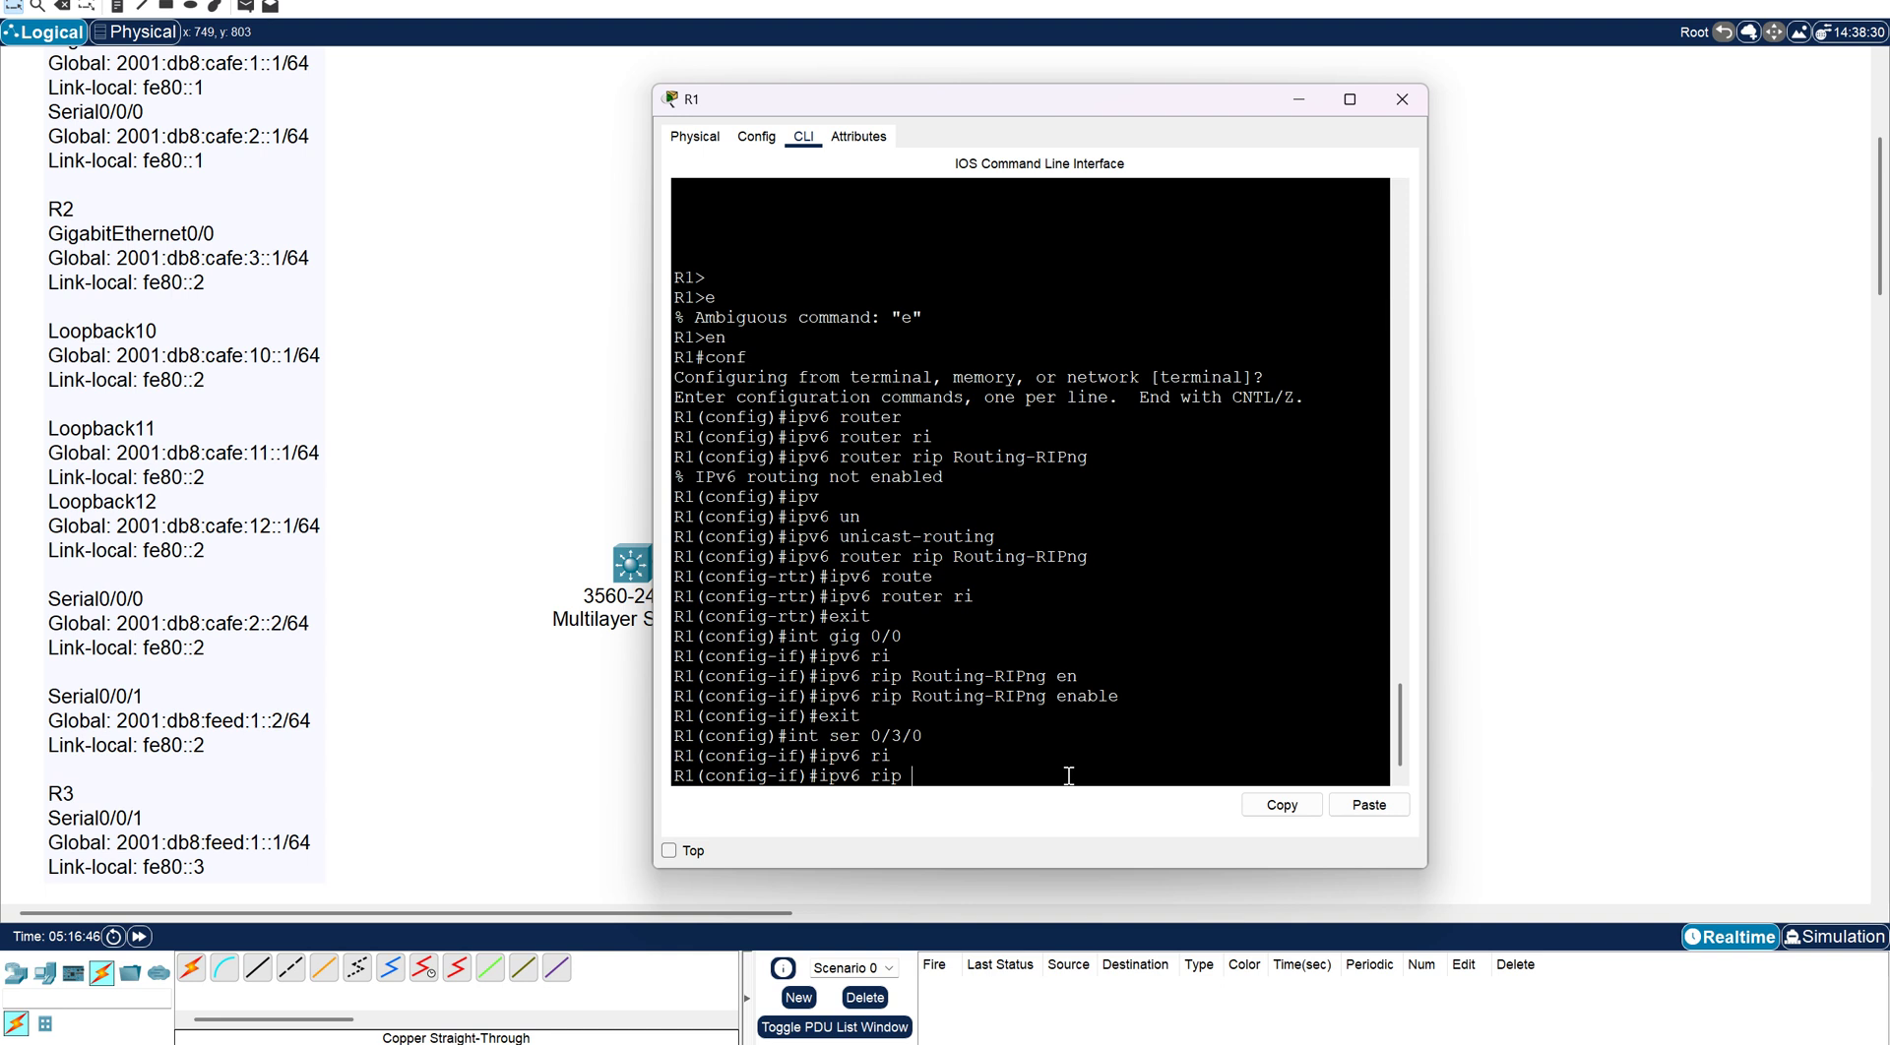
{"action": "left_click", "coordinate": [1341, 807]}
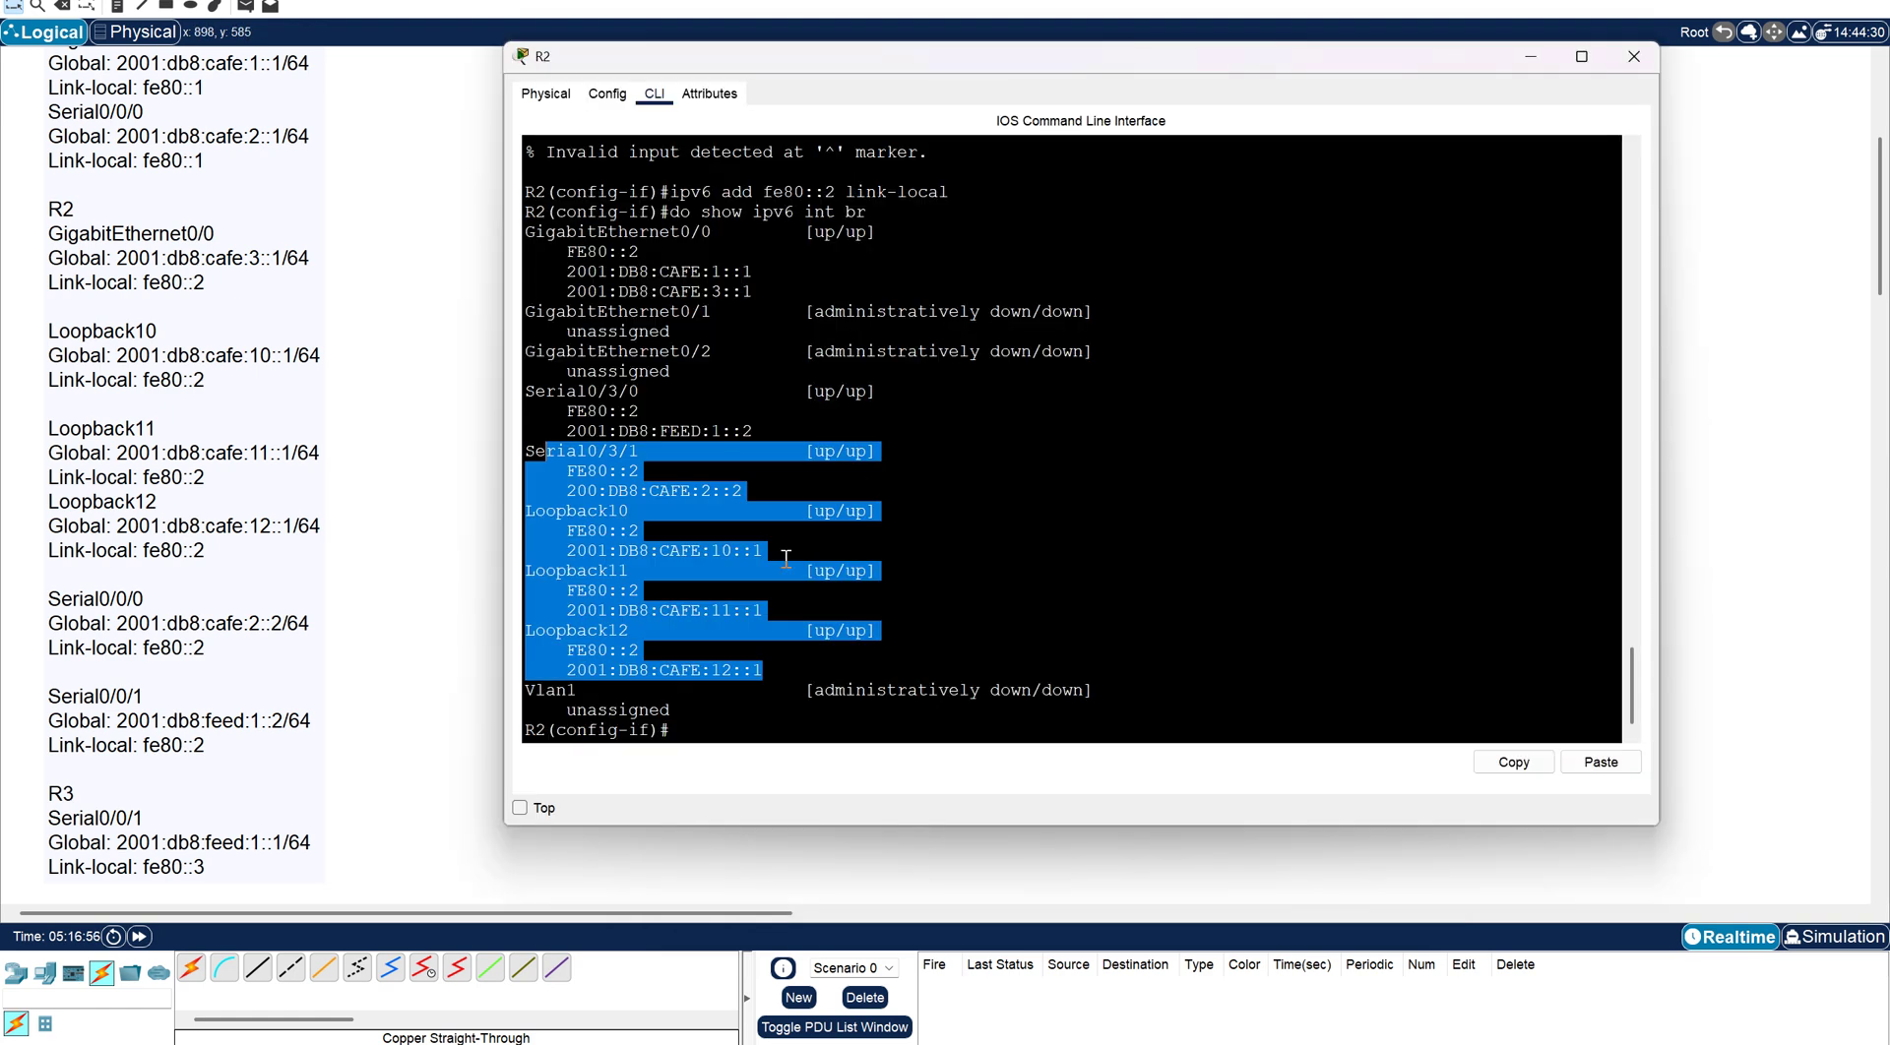
Leave R2's interface configuration and enable IPv6 unicast routing on R2.
{"action": "left_click", "coordinate": [723, 726]}
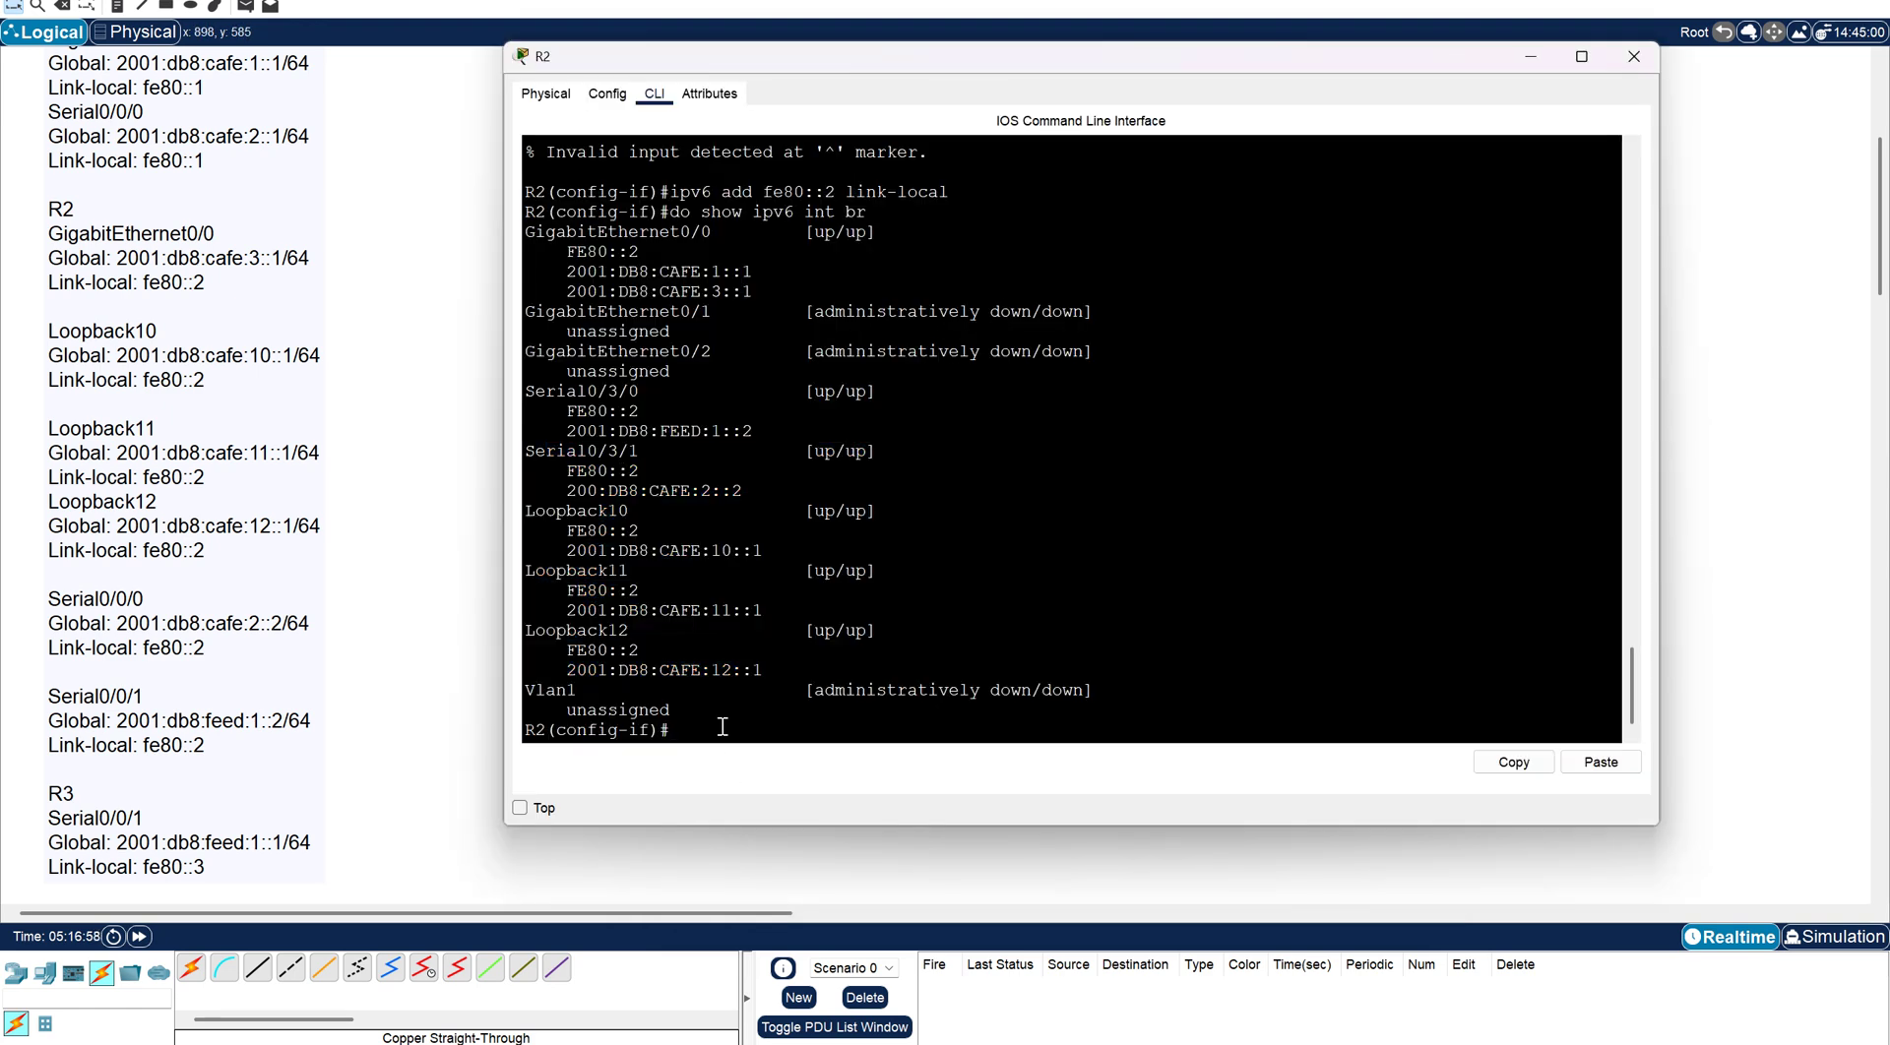
{"action": "type", "text": "i"}
{"action": "key", "text": "BackSpace"}
{"action": "type", "text": "exit"}
{"action": "key", "text": "Return"}
{"action": "type", "text": "ipv6 un"}
{"action": "key", "text": "Tab"}
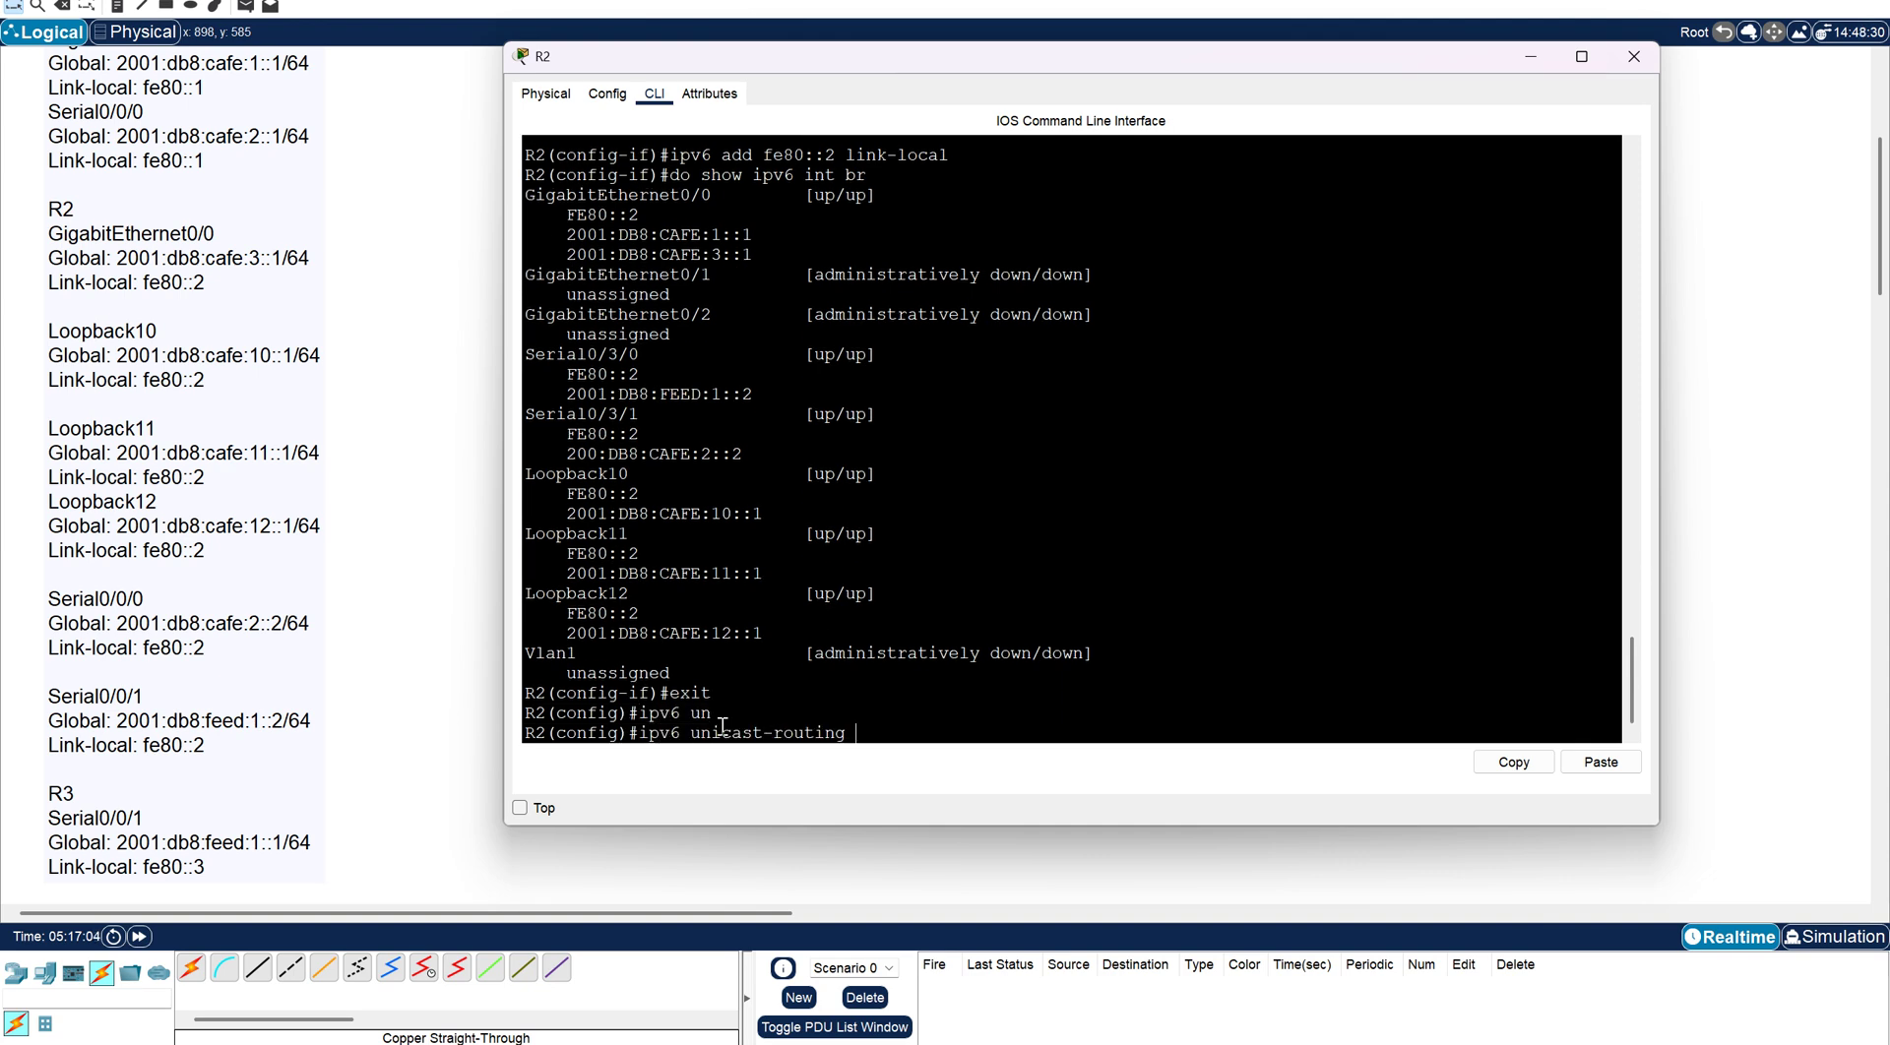
{"action": "key", "text": "Return"}
Enable the IPv6 RIP process Routing-RIPng on R2's serial 0/3/0 interface.
{"action": "type", "text": "ig)#int "}
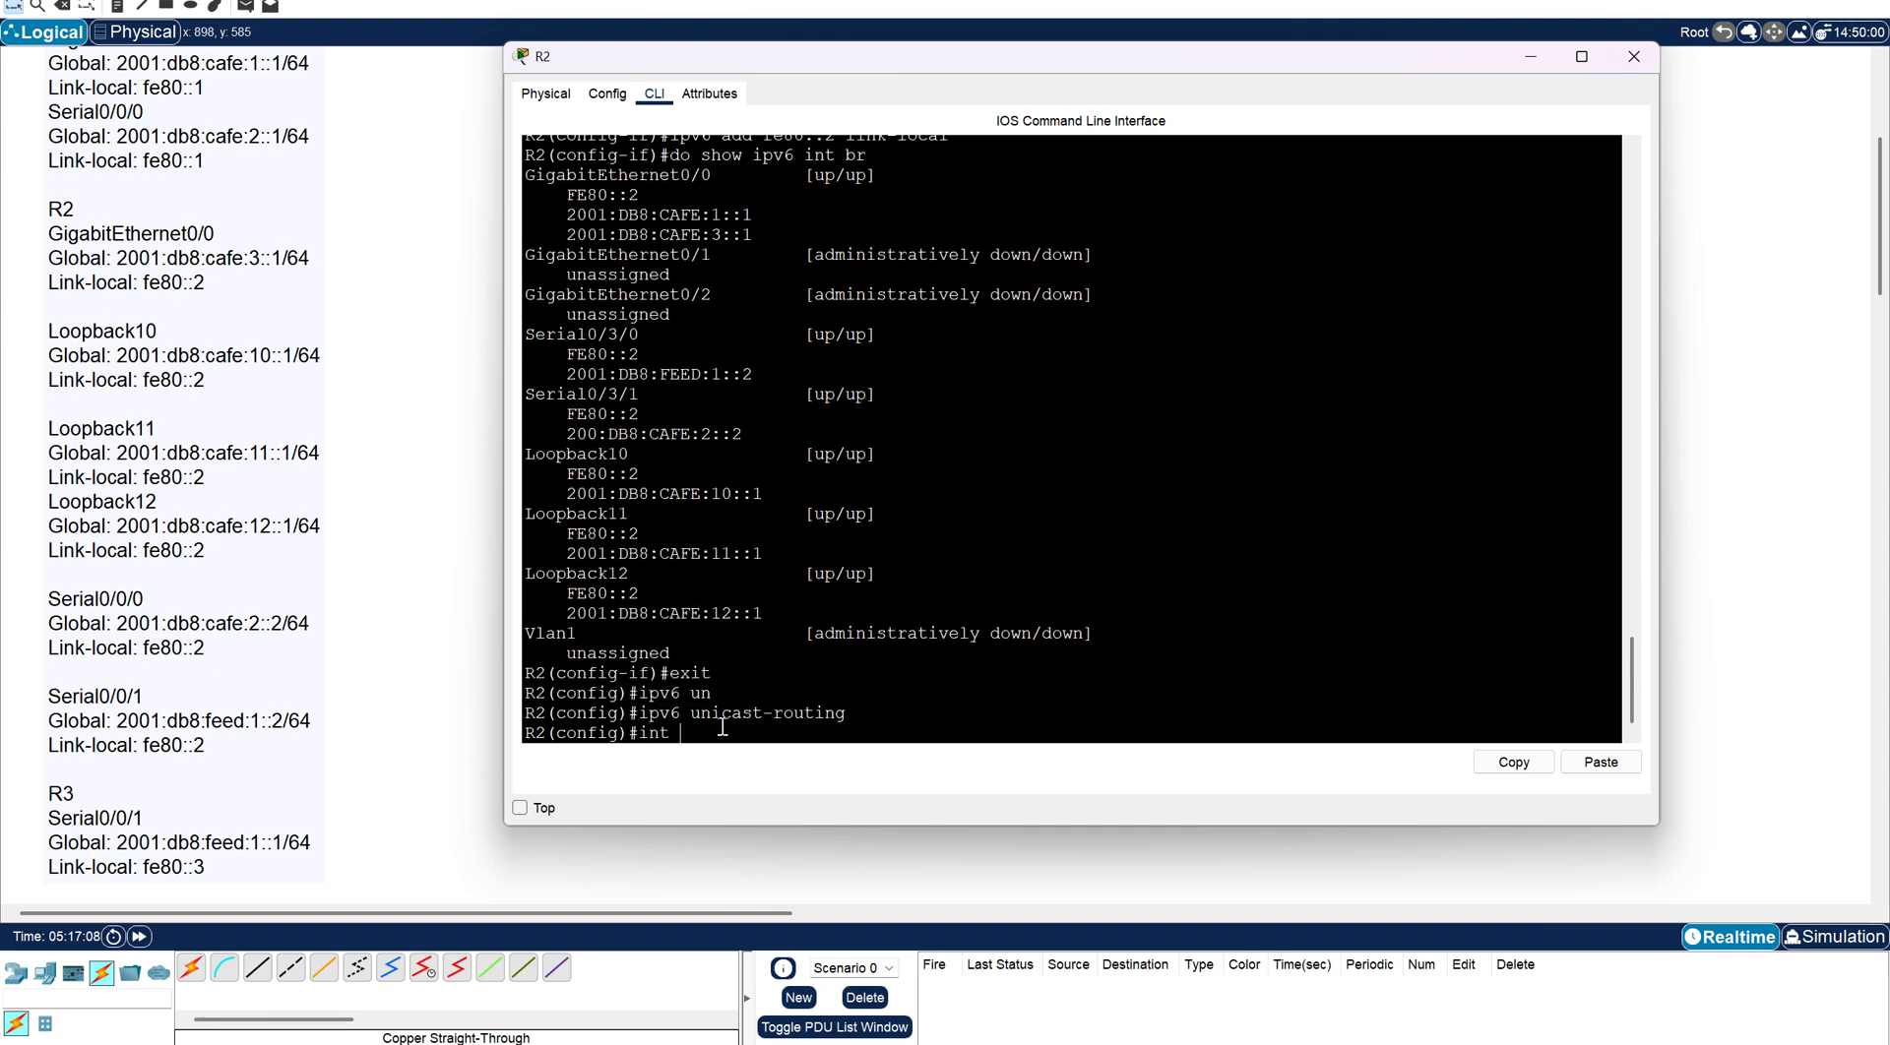
{"action": "type", "text": "ser"}
{"action": "key", "text": "Tab"}
{"action": "type", "text": "0/30"}
{"action": "type", "text": "0/3/0"}
{"action": "key", "text": "Return"}
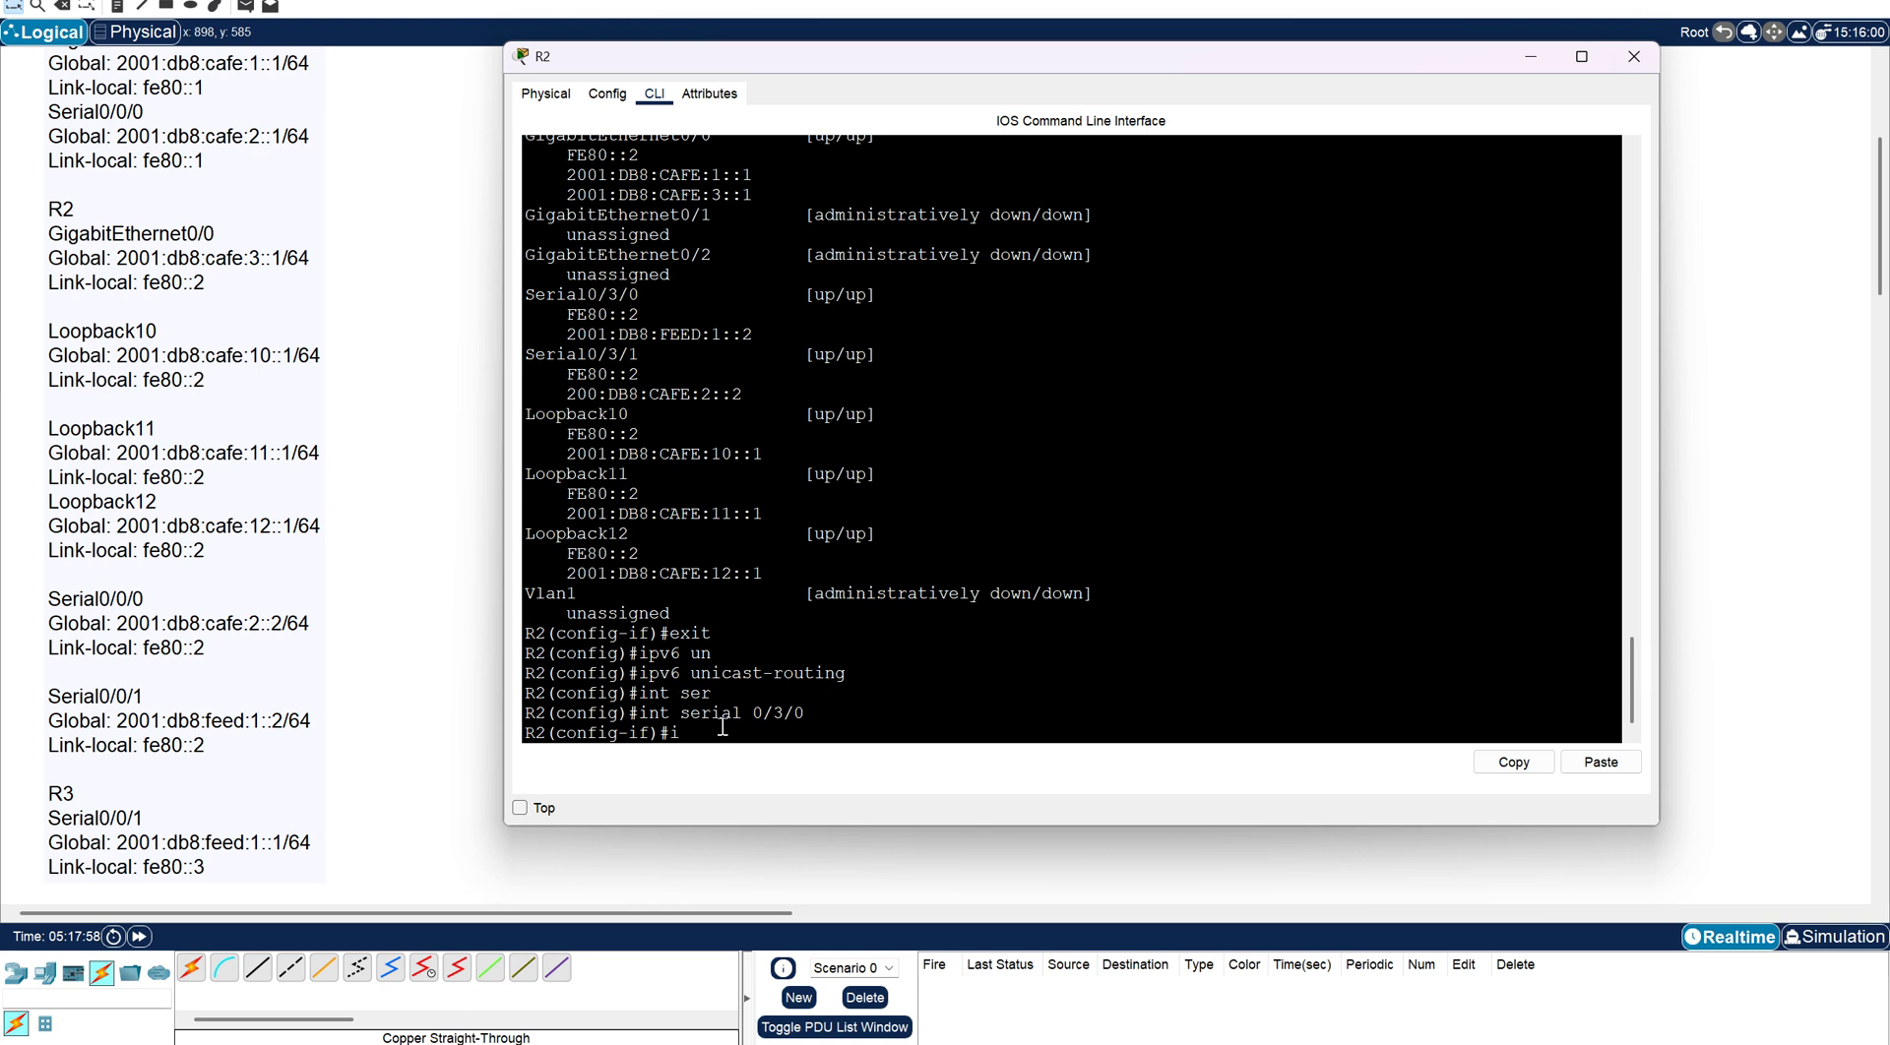
{"action": "type", "text": "ipv"}
{"action": "key", "text": "Tab"}
{"action": "type", "text": "r"}
{"action": "key", "text": "Tab"}
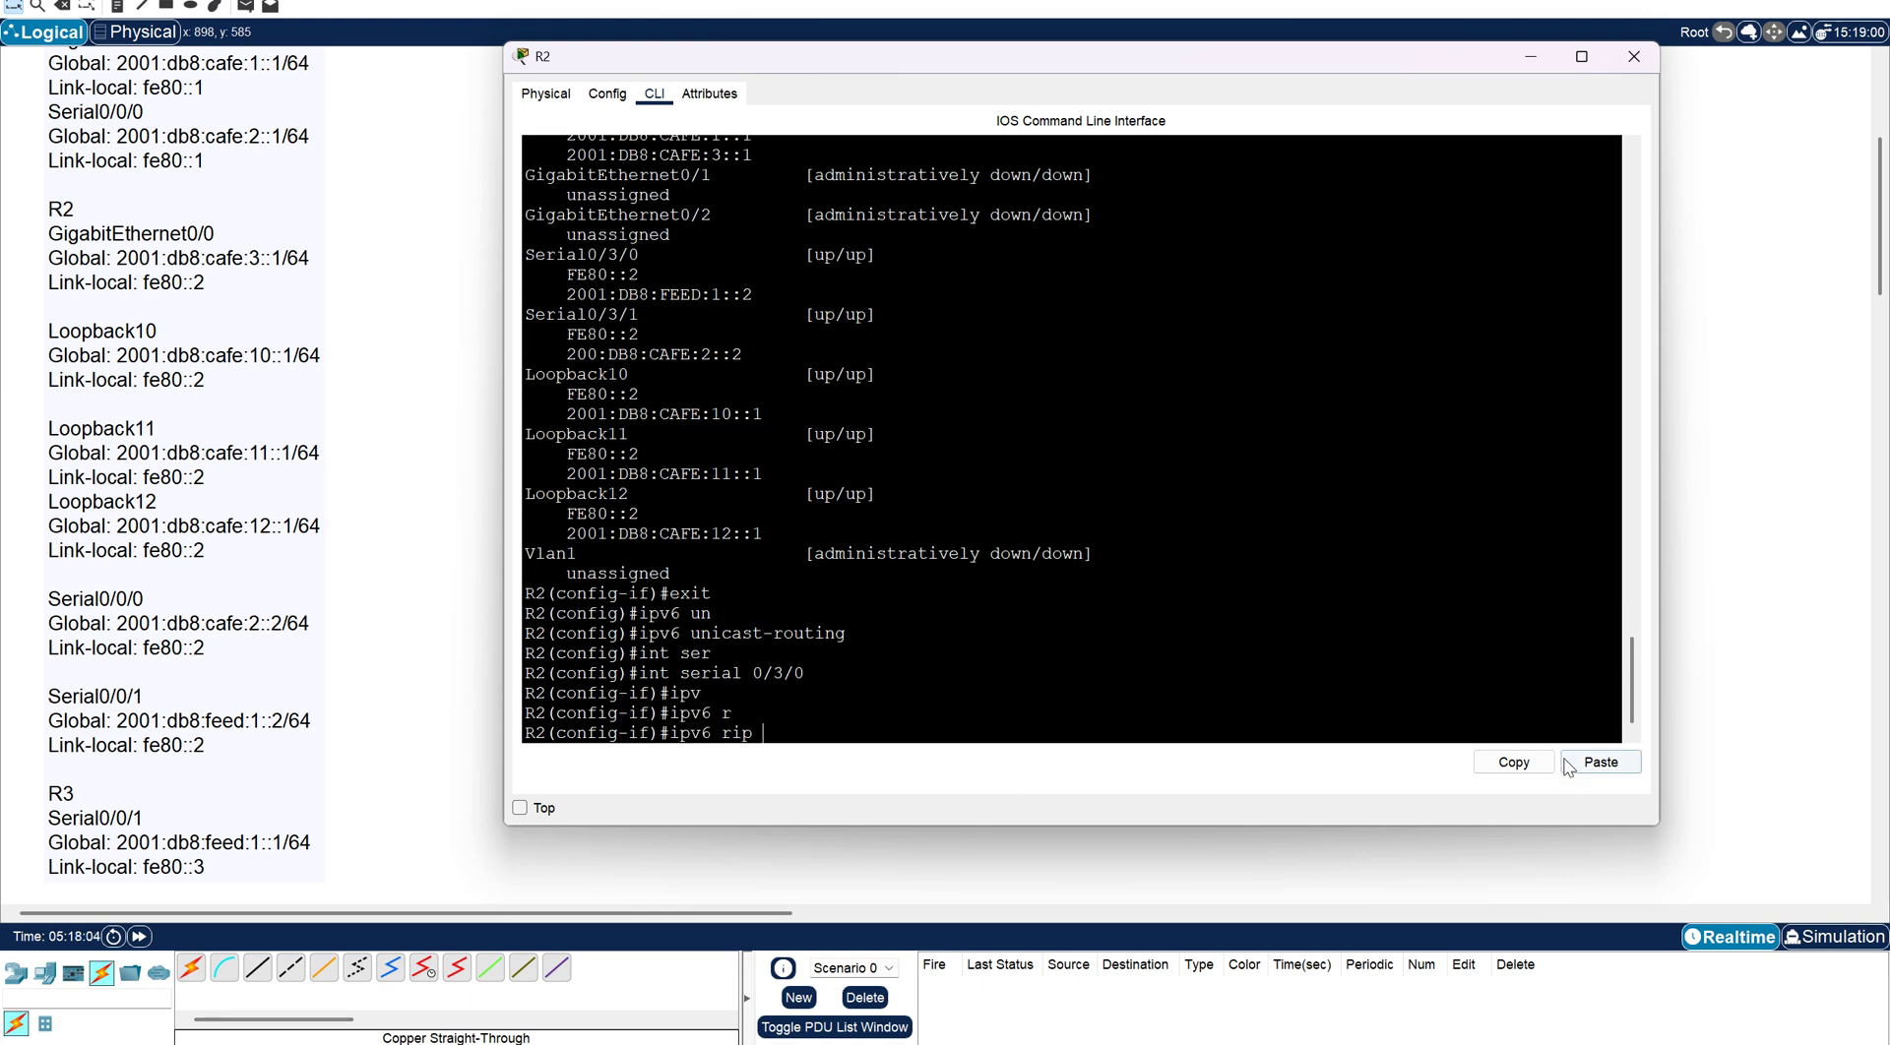
{"action": "left_click", "coordinate": [1597, 762]}
{"action": "type", "text": "en"}
{"action": "key", "text": "Tab"}
{"action": "key", "text": "Return"}
Enable the IPv6 RIP process Routing-RIPng on R2's GigabitEthernet 0/0 interface.
{"action": "type", "text": "exit"}
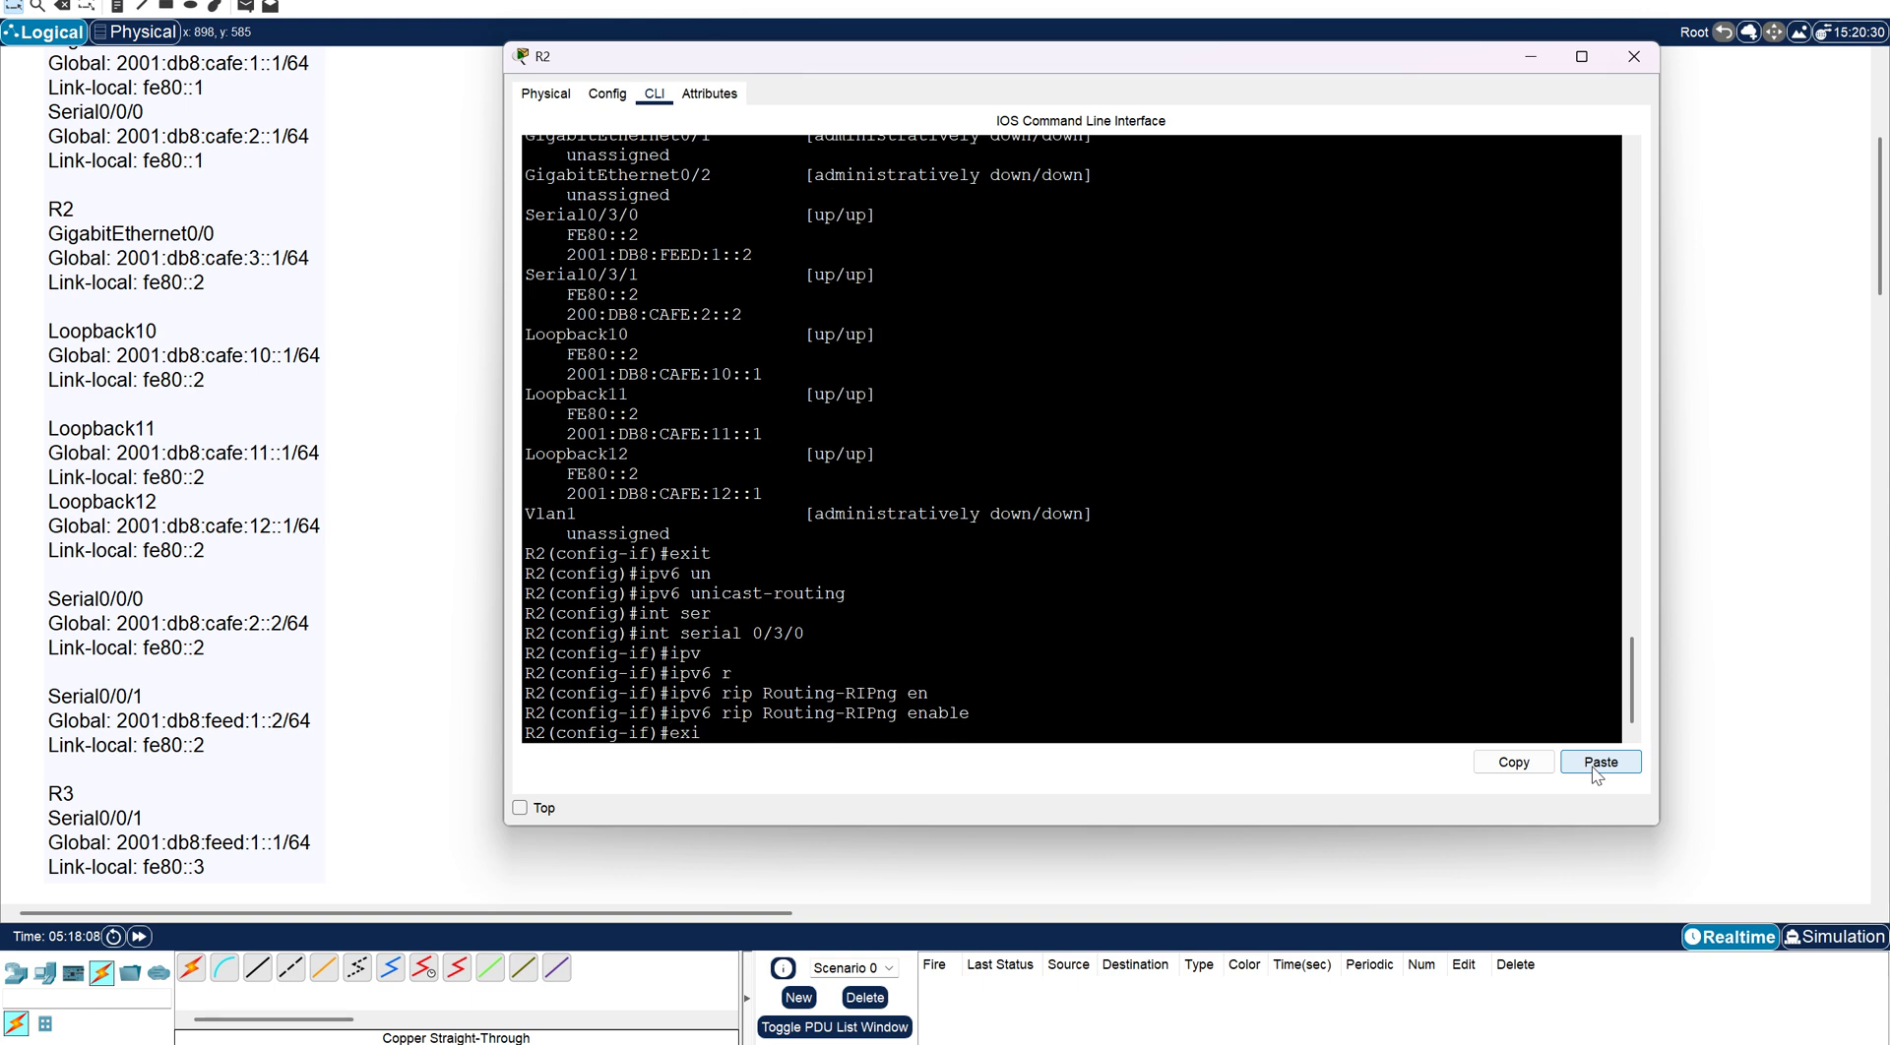
{"action": "key", "text": "Return"}
{"action": "type", "text": "int gi"}
{"action": "key", "text": "Tab"}
{"action": "type", "text": "0/0"}
{"action": "key", "text": "Return"}
{"action": "type", "text": "ipv6"}
{"action": "key", "text": "Tab"}
{"action": "type", "text": "e"}
{"action": "key", "text": "Tab"}
{"action": "key", "text": "BackSpace"}
{"action": "type", "text": "r"}
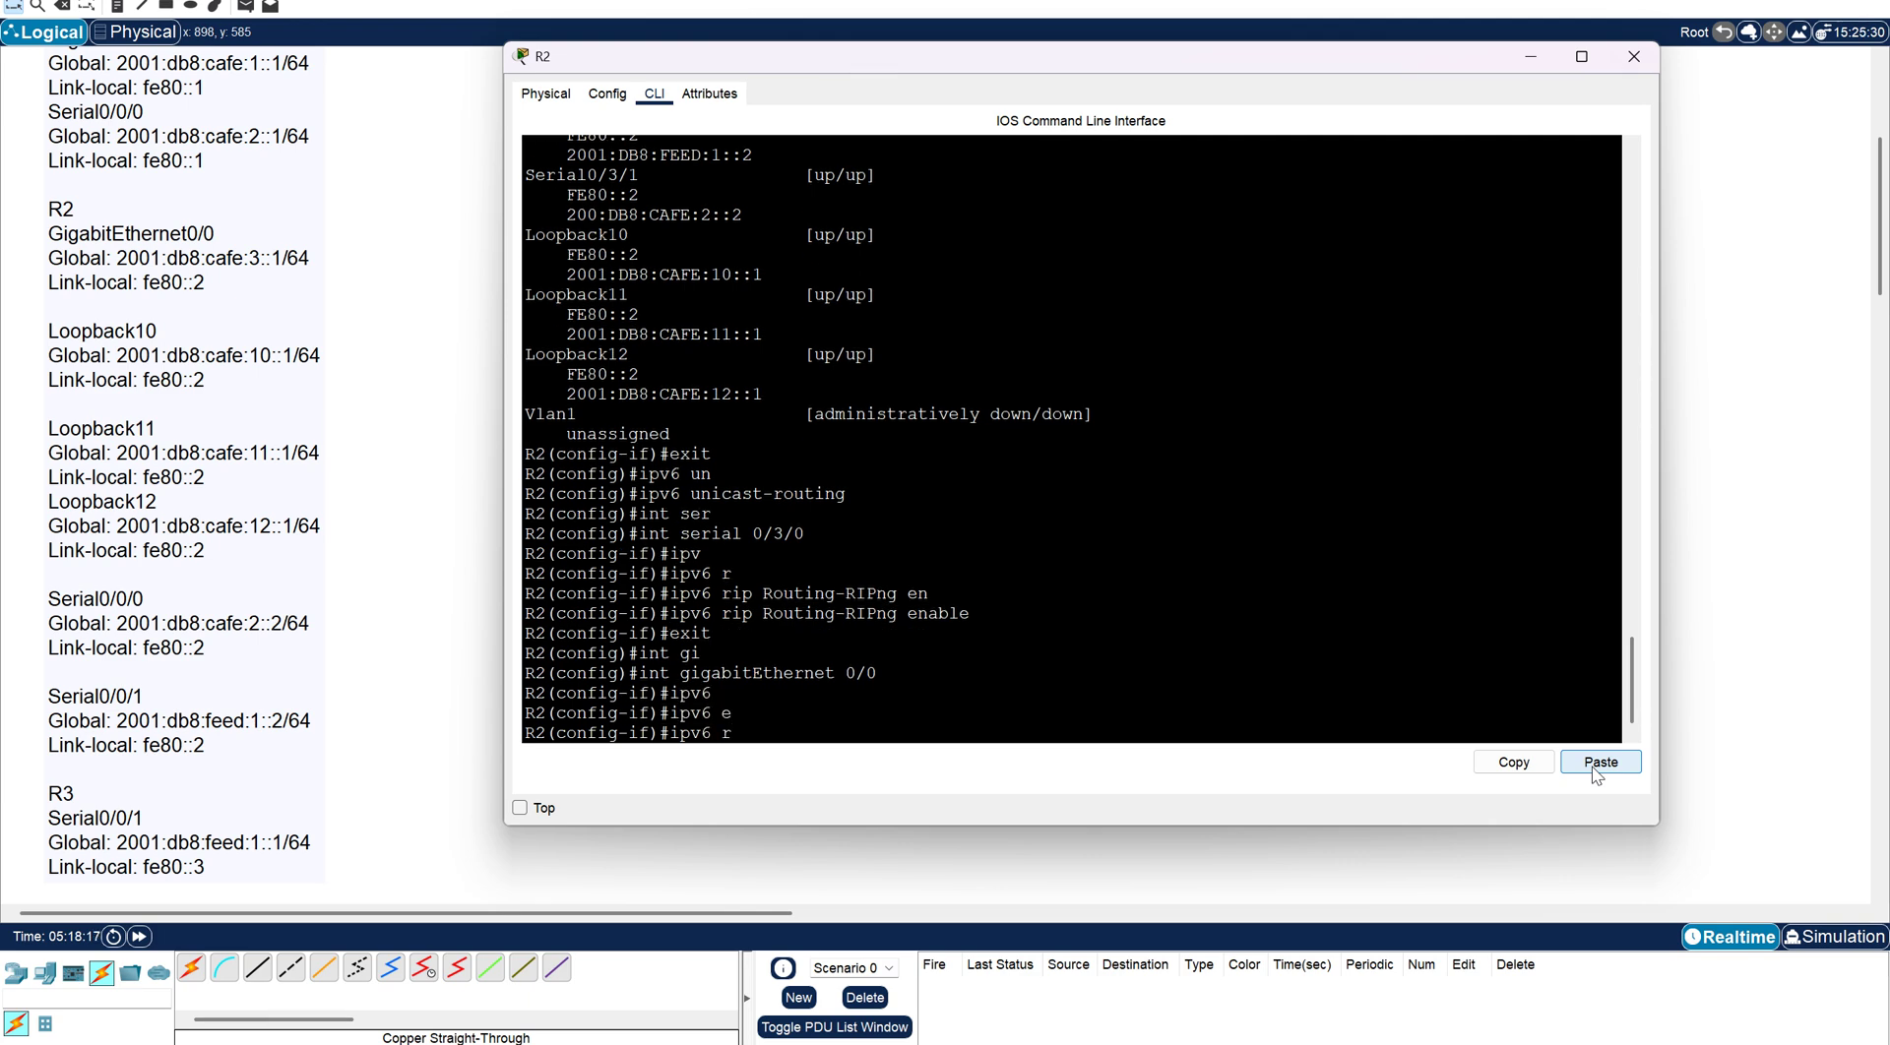
{"action": "key", "text": "Tab"}
{"action": "left_click", "coordinate": [1597, 764]}
{"action": "type", "text": "en"}
{"action": "key", "text": "Tab"}
{"action": "key", "text": "Return"}
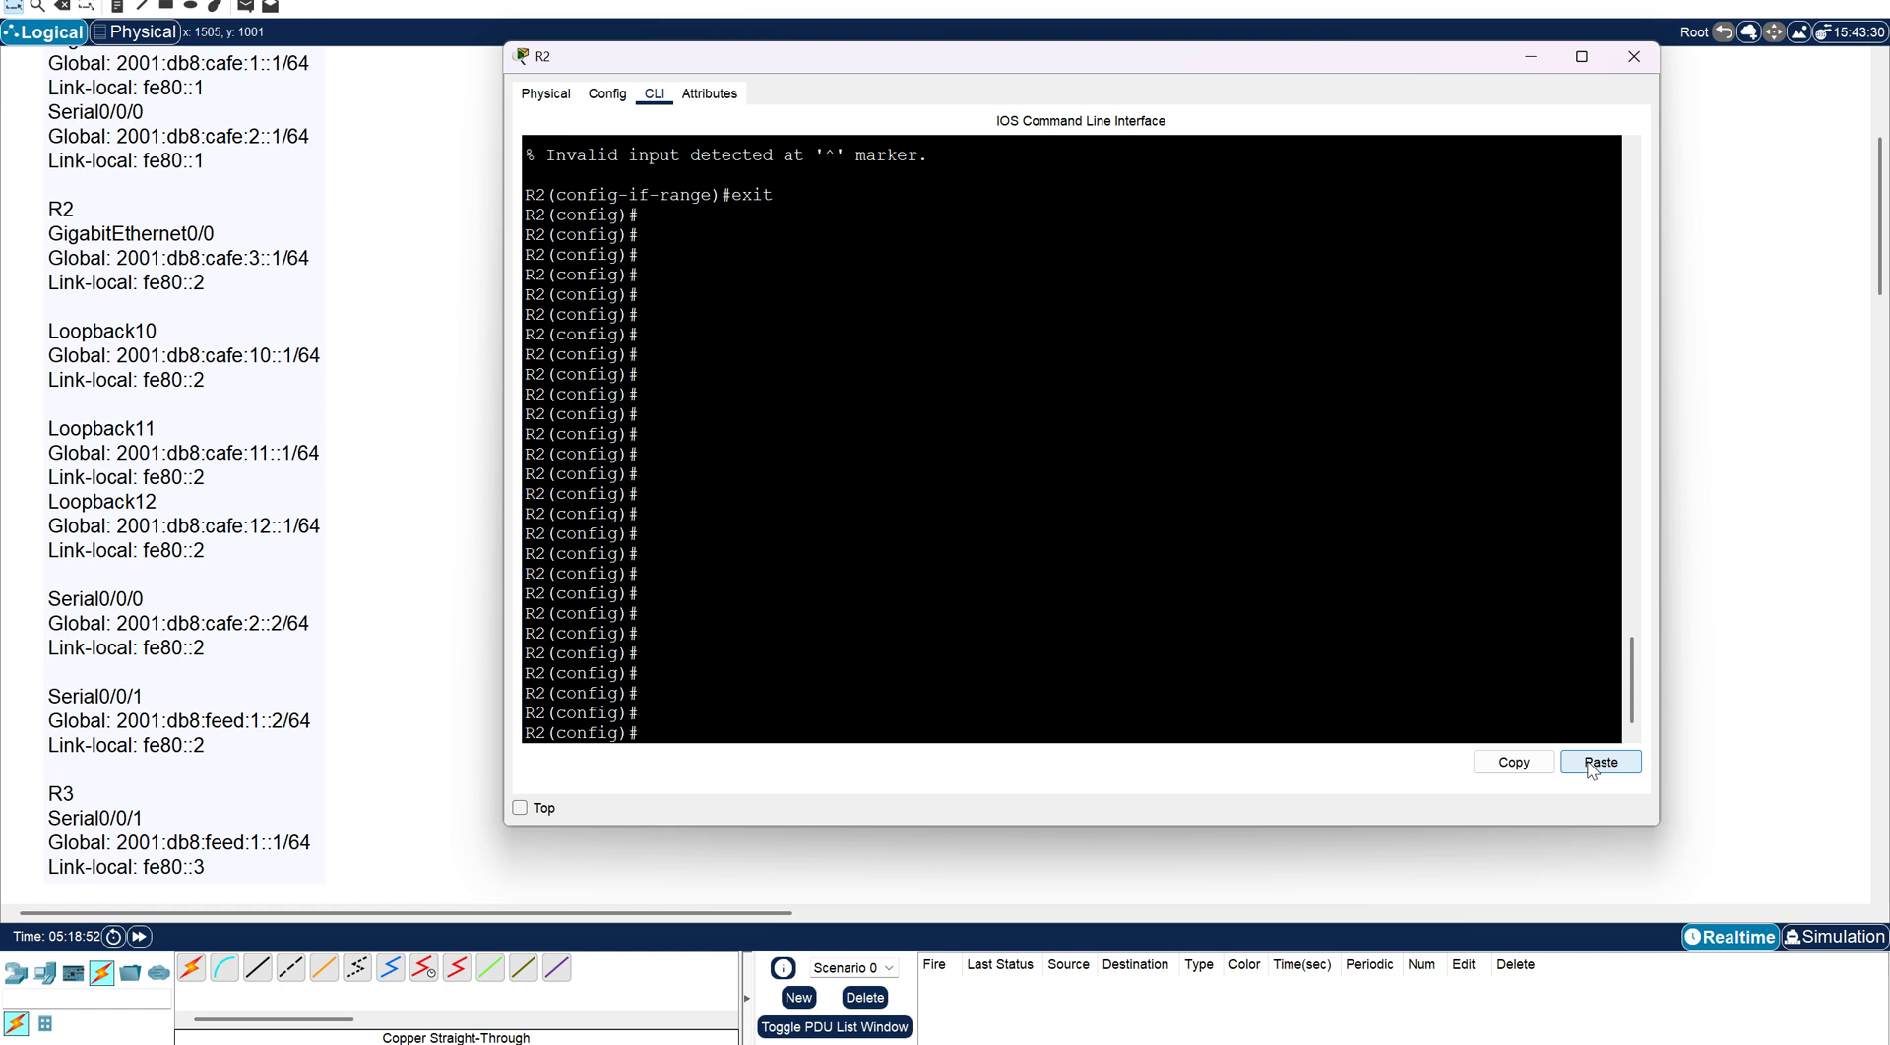
Enable the IPv6 RIP process Routing-RIPng on R2's loopback 10 interface.
{"action": "key", "text": "Return"}
{"action": "key", "text": "Return"}
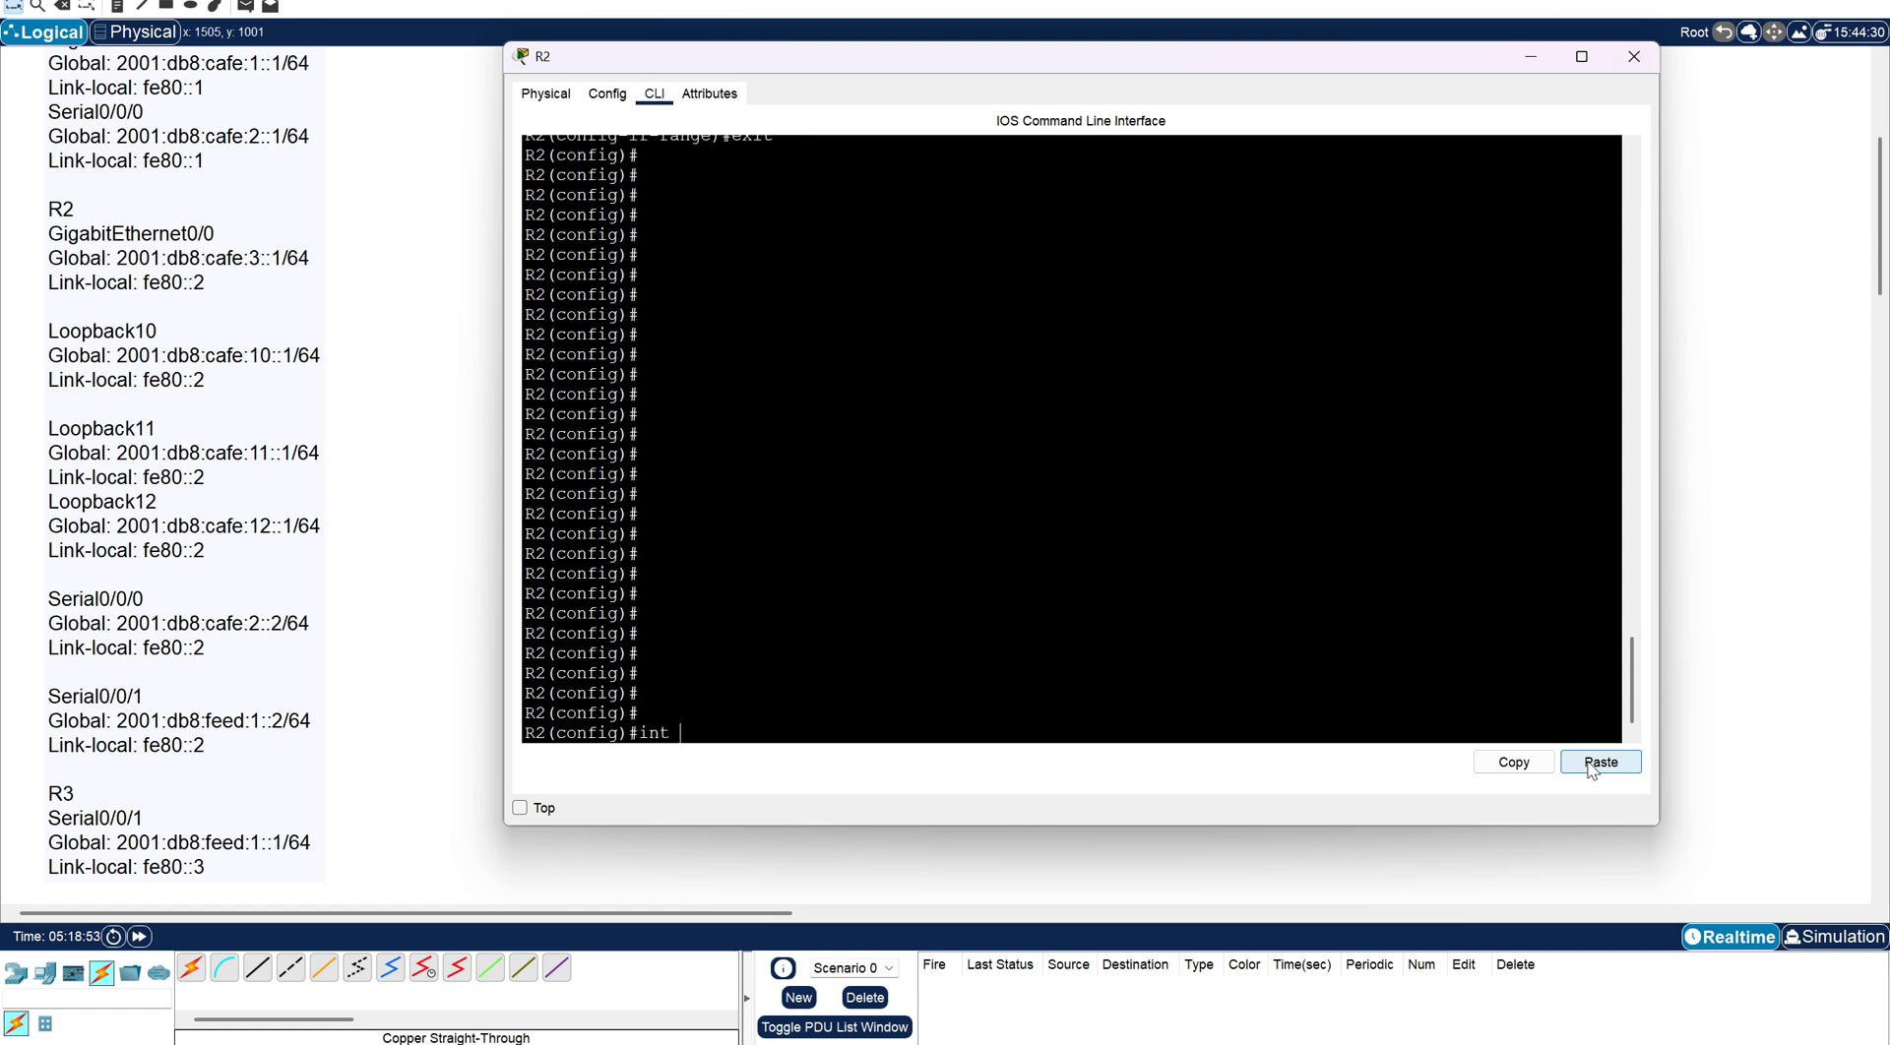
{"action": "type", "text": "lo"}
{"action": "key", "text": "Tab"}
{"action": "type", "text": "10"}
{"action": "key", "text": "Return"}
{"action": "type", "text": "ip"}
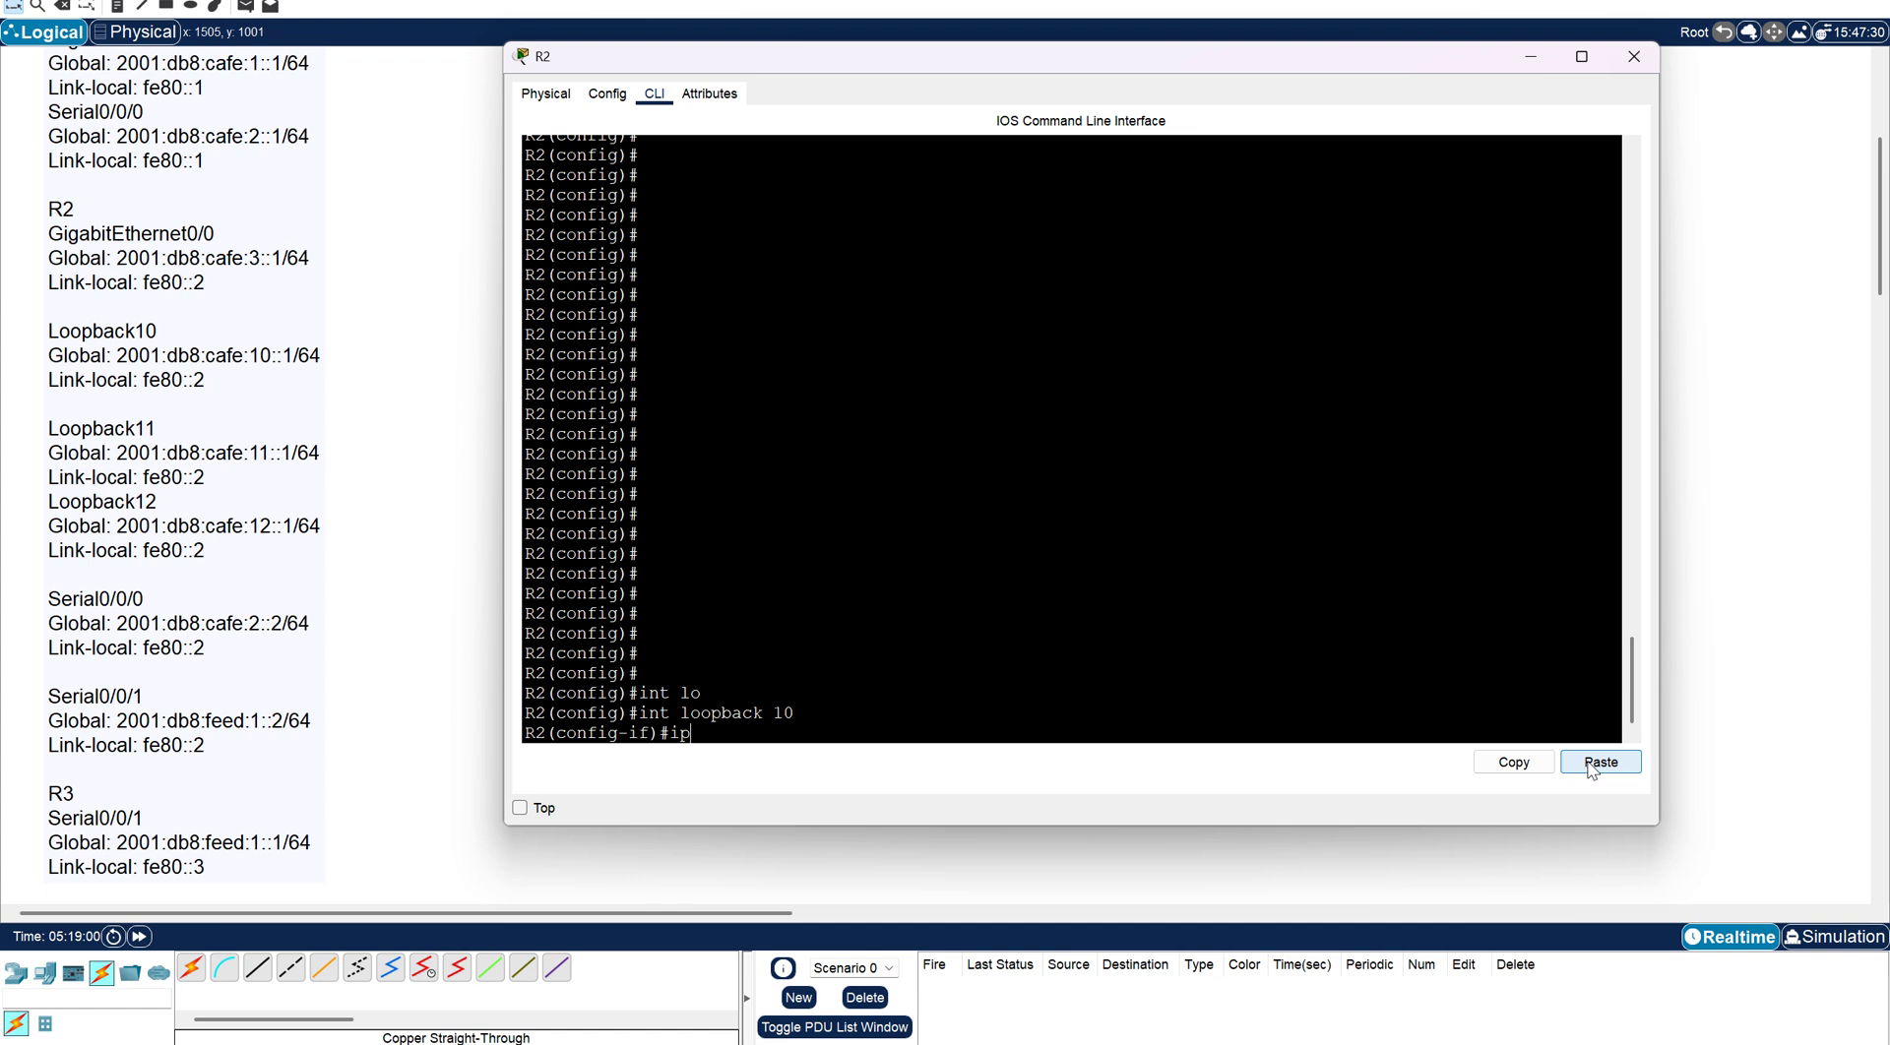
{"action": "type", "text": "v6 ri"}
{"action": "key", "text": "Tab"}
{"action": "left_click", "coordinate": [1600, 763]}
{"action": "key", "text": "Return"}
{"action": "type", "text": "en"}
{"action": "key", "text": "Tab"}
{"action": "key", "text": "Return"}
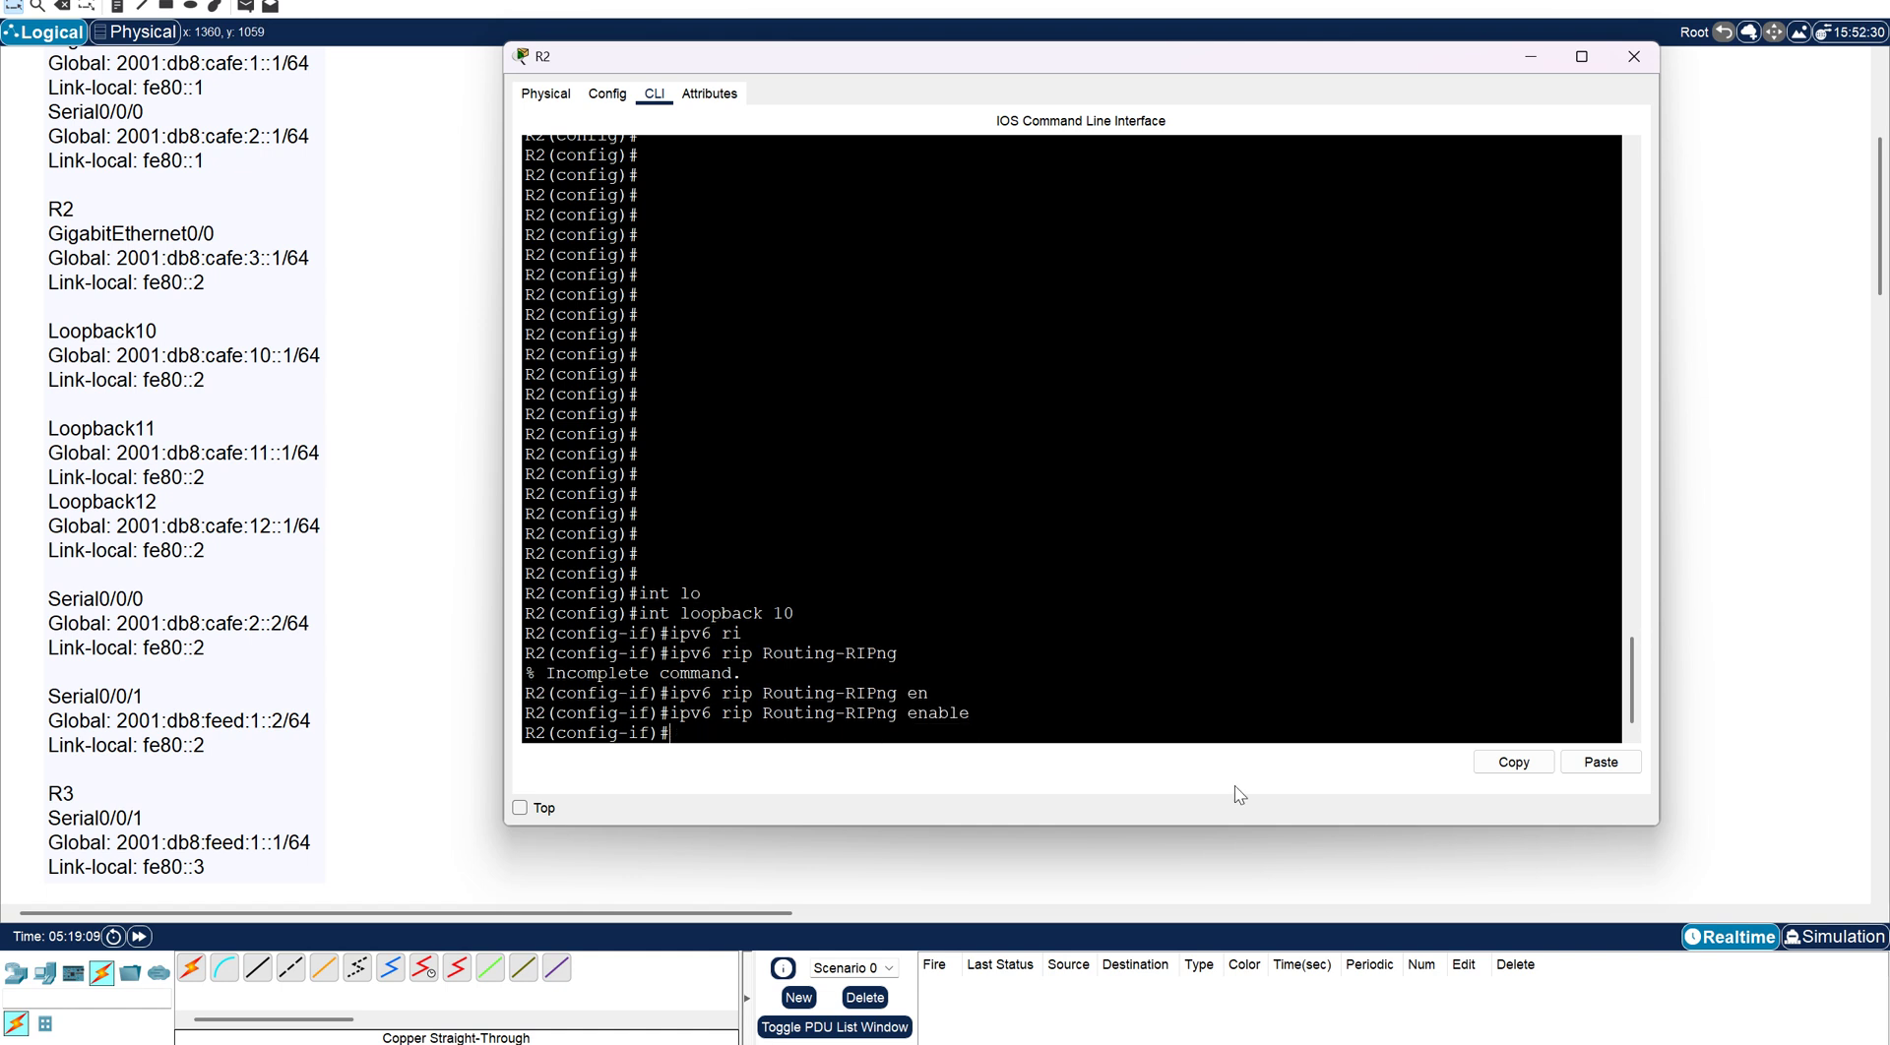
Enable the IPv6 RIP process Routing-RIPng on R2's loopback 11 interface.
{"action": "type", "text": "i"}
{"action": "key", "text": "Up"}
{"action": "key", "text": "Up"}
{"action": "key", "text": "Up"}
{"action": "key", "text": "Up"}
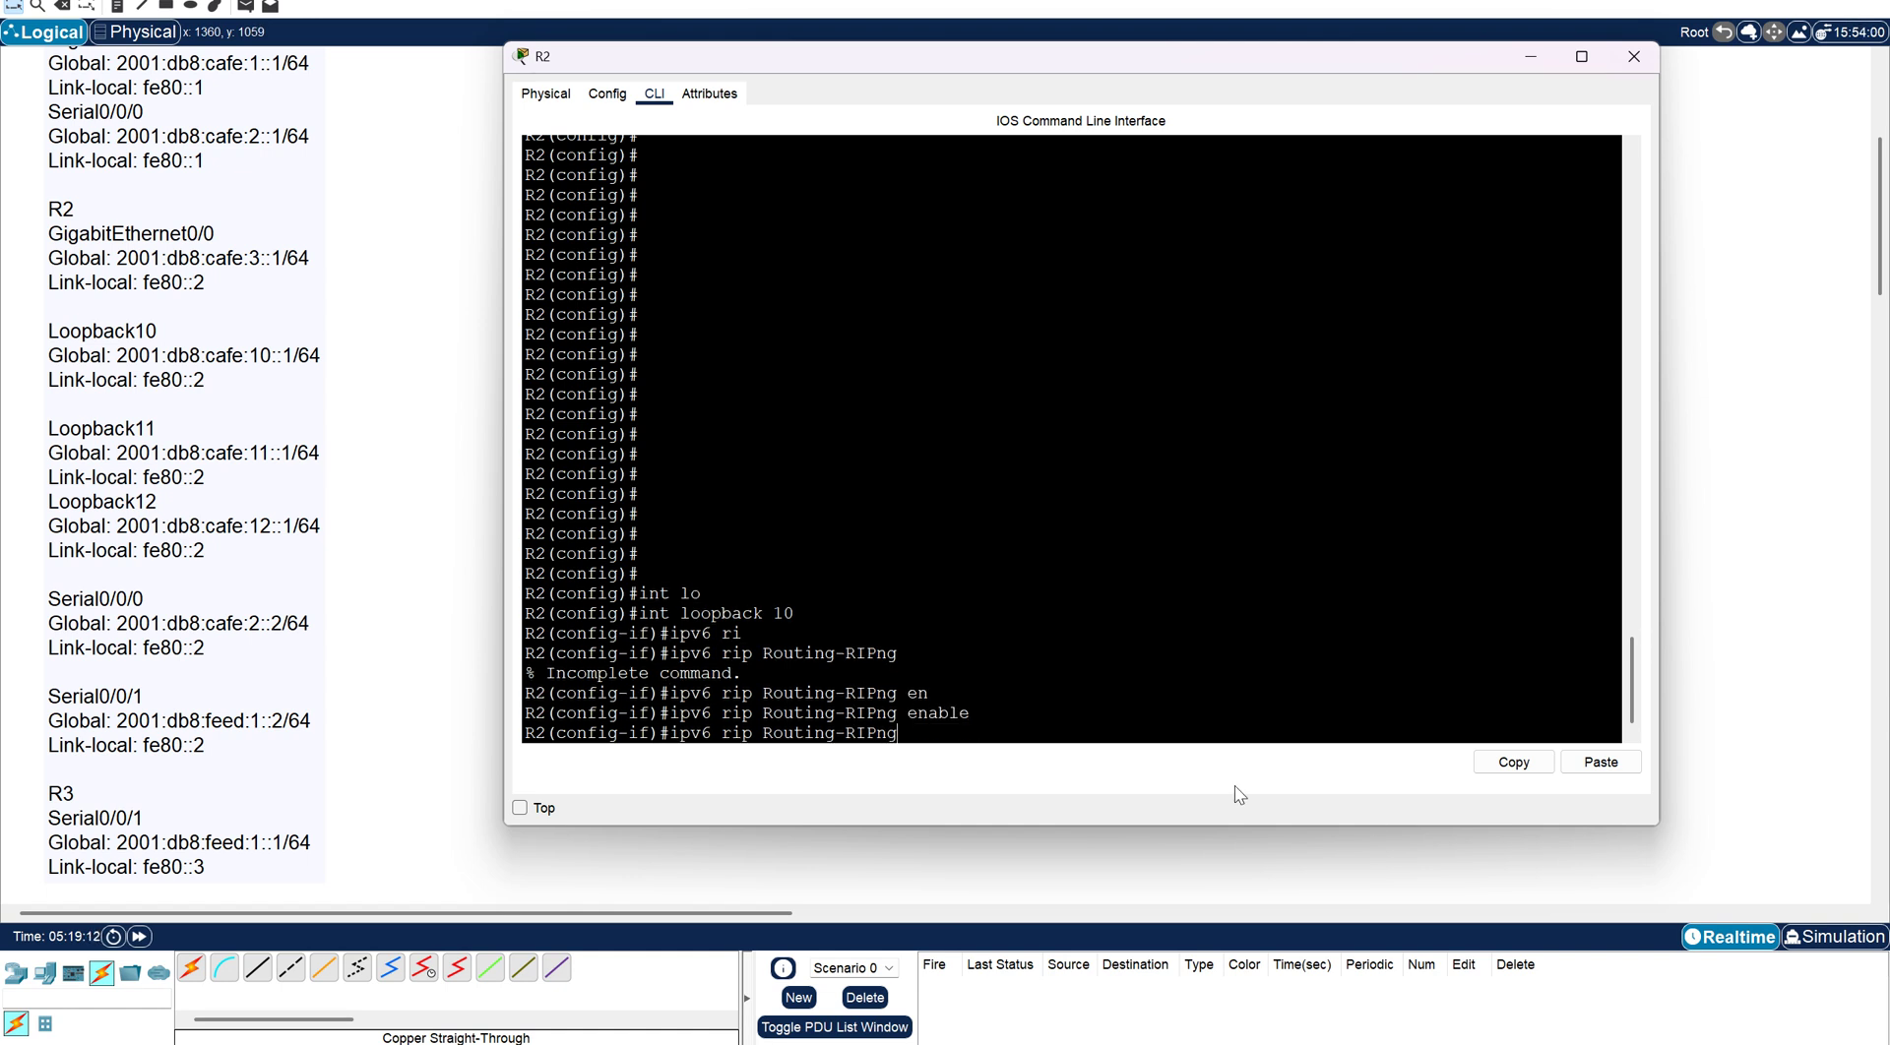
{"action": "key", "text": "BackSpace"}
{"action": "type", "text": "1"}
{"action": "key", "text": "Return"}
{"action": "key", "text": "Up"}
{"action": "key", "text": "Up"}
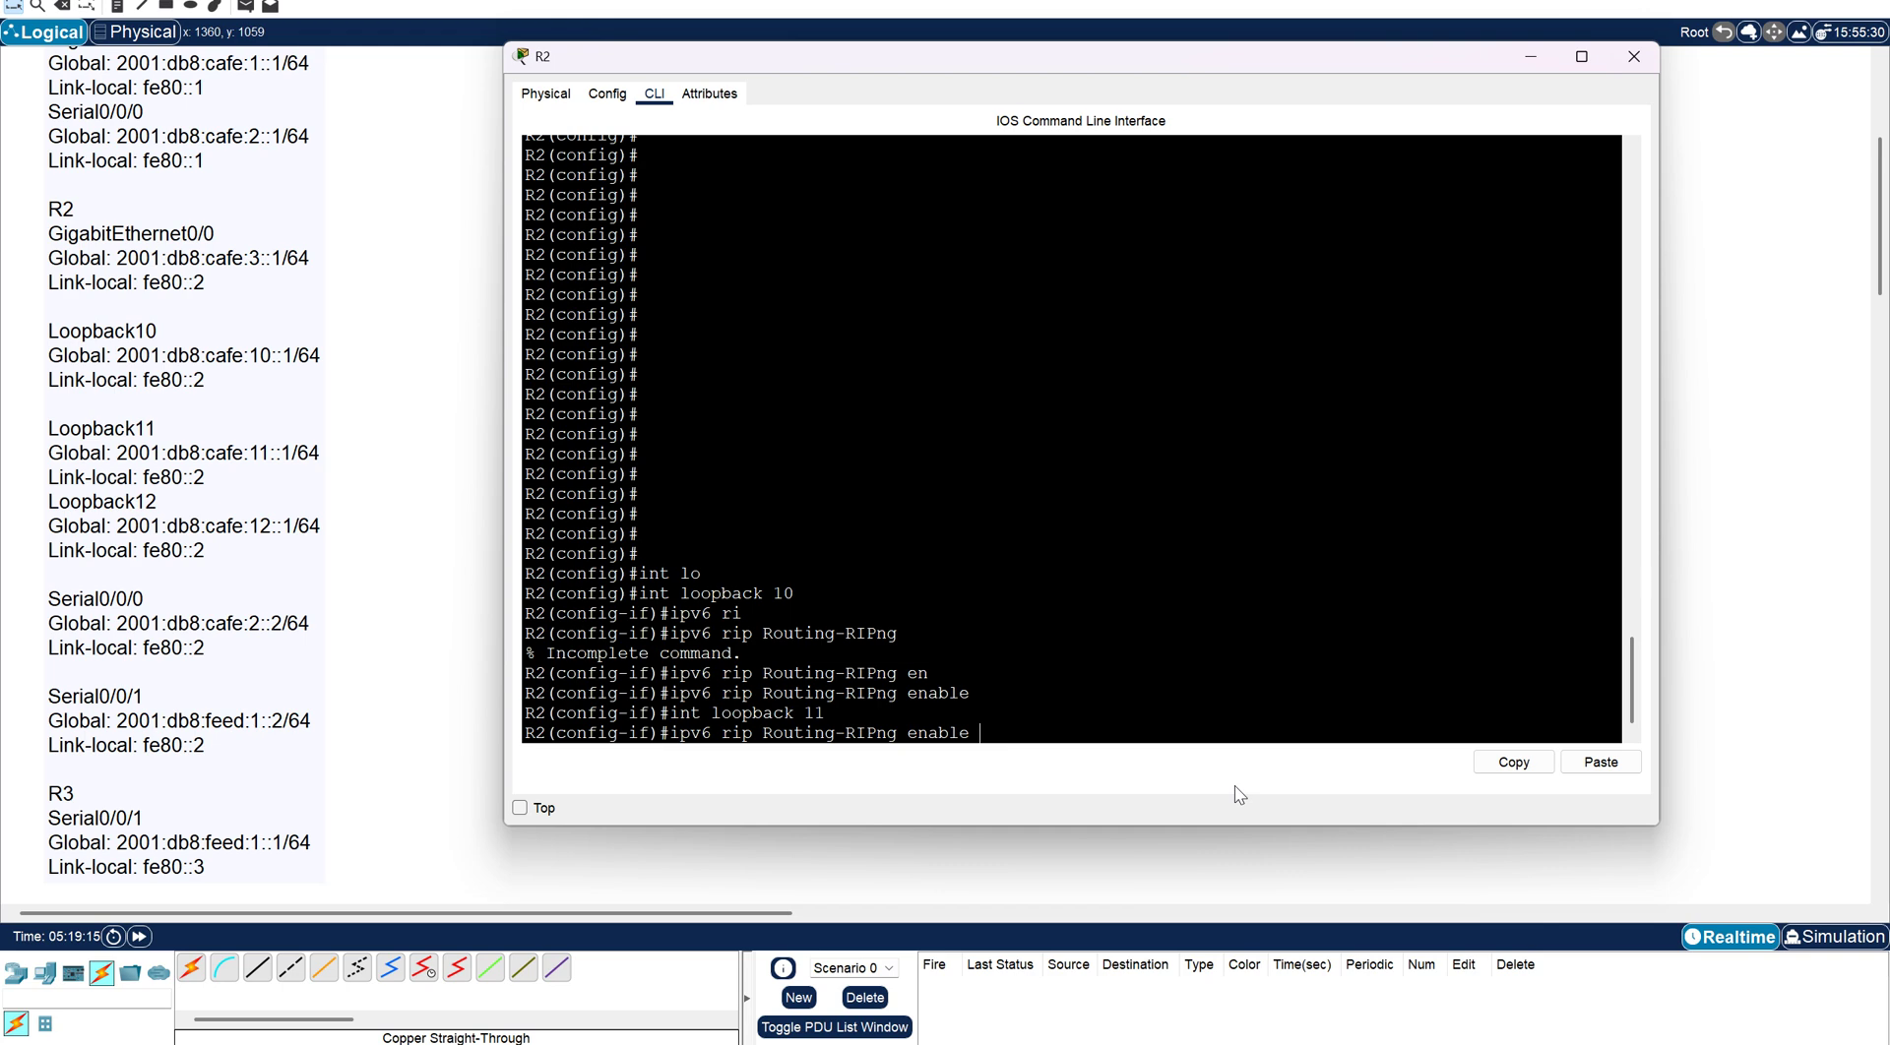
{"action": "key", "text": "Return"}
Enable the IPv6 RIP process Routing-RIPng on R2's loopback 12 interface.
{"action": "key", "text": "Up"}
{"action": "key", "text": "Up"}
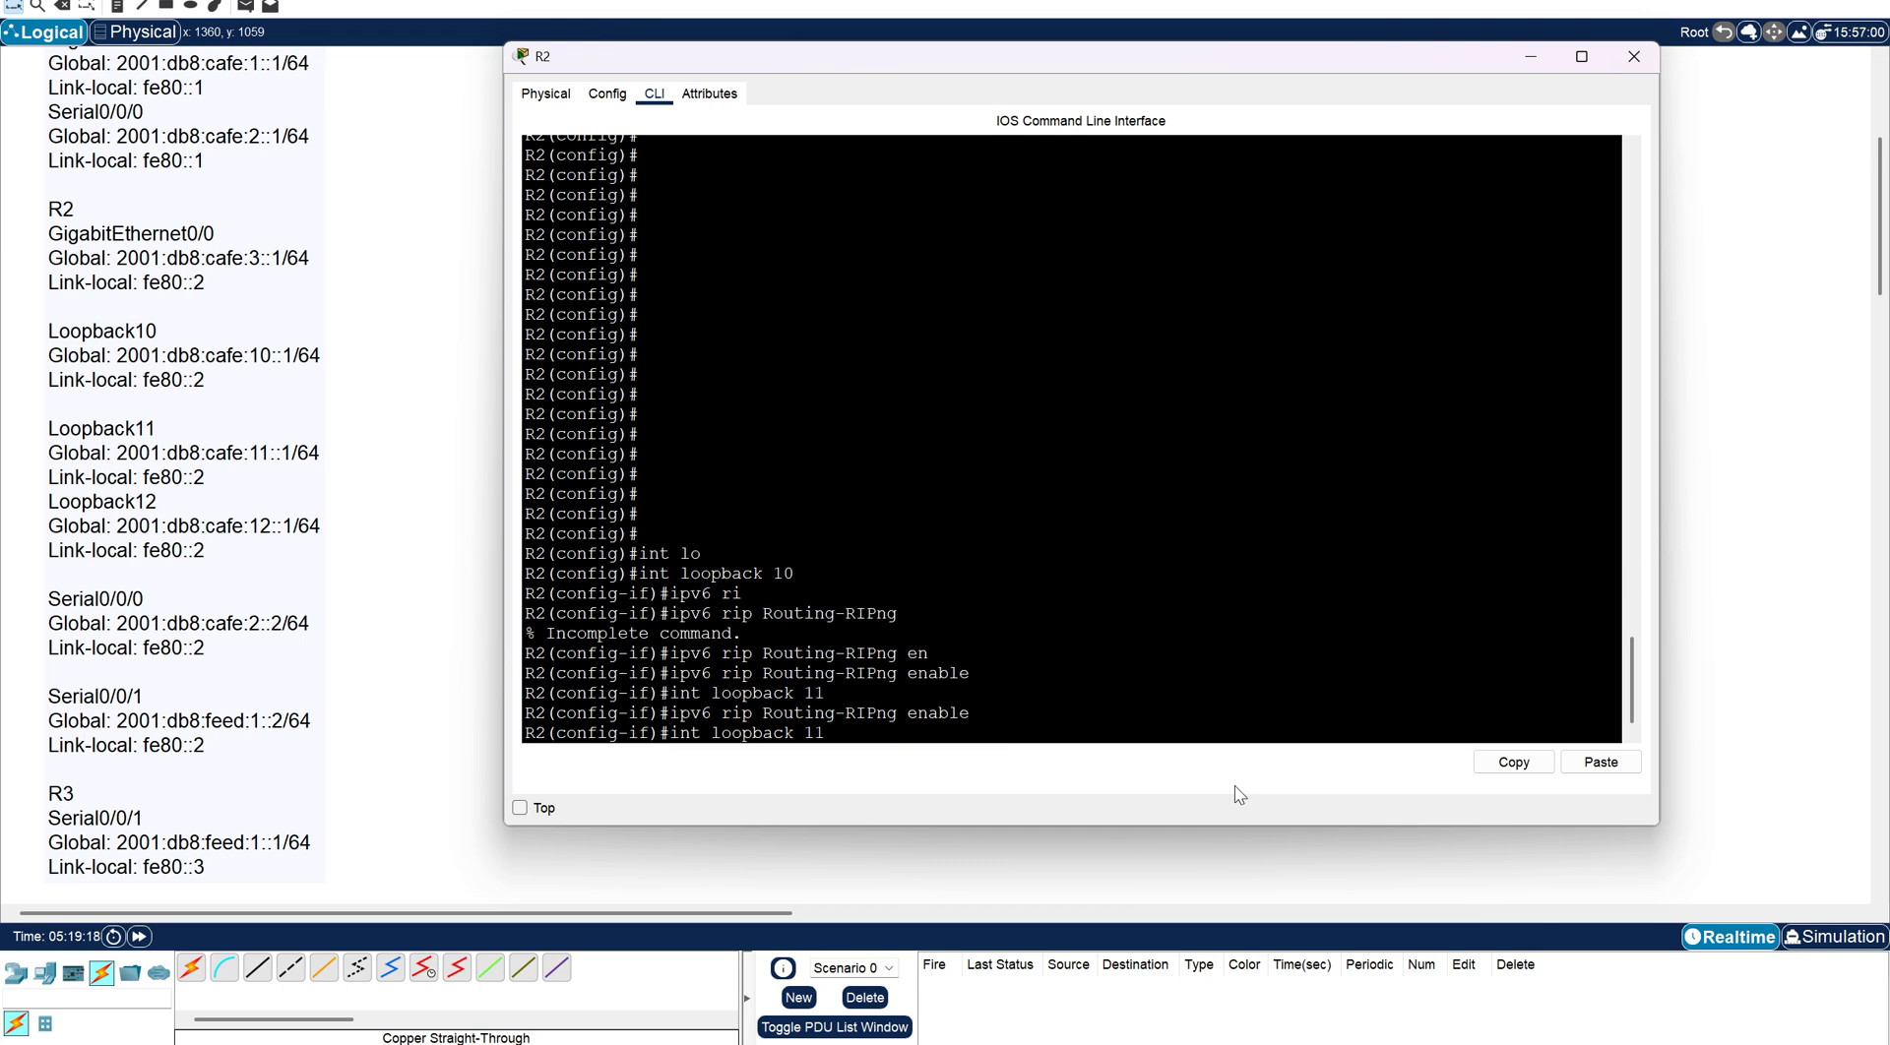
{"action": "key", "text": "BackSpace"}
{"action": "type", "text": "2"}
{"action": "key", "text": "Return"}
{"action": "key", "text": "Up"}
{"action": "key", "text": "Up"}
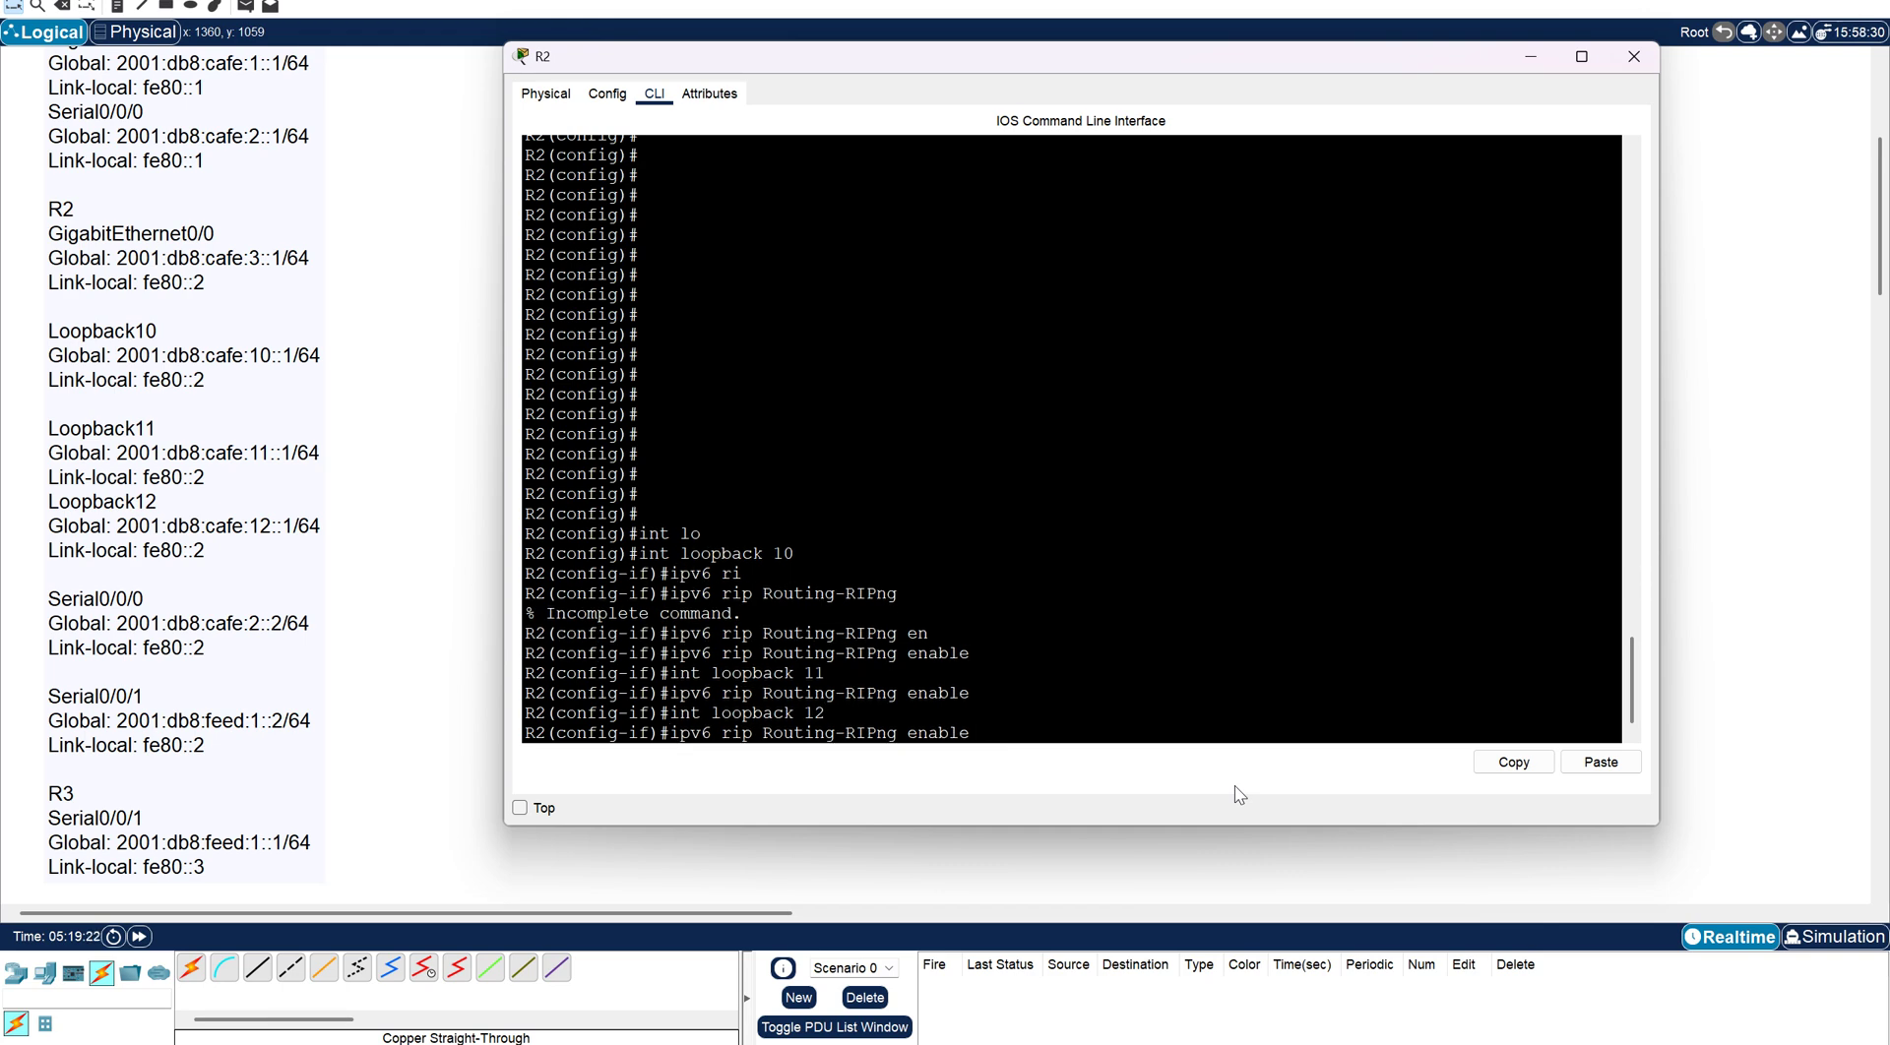
{"action": "key", "text": "Return"}
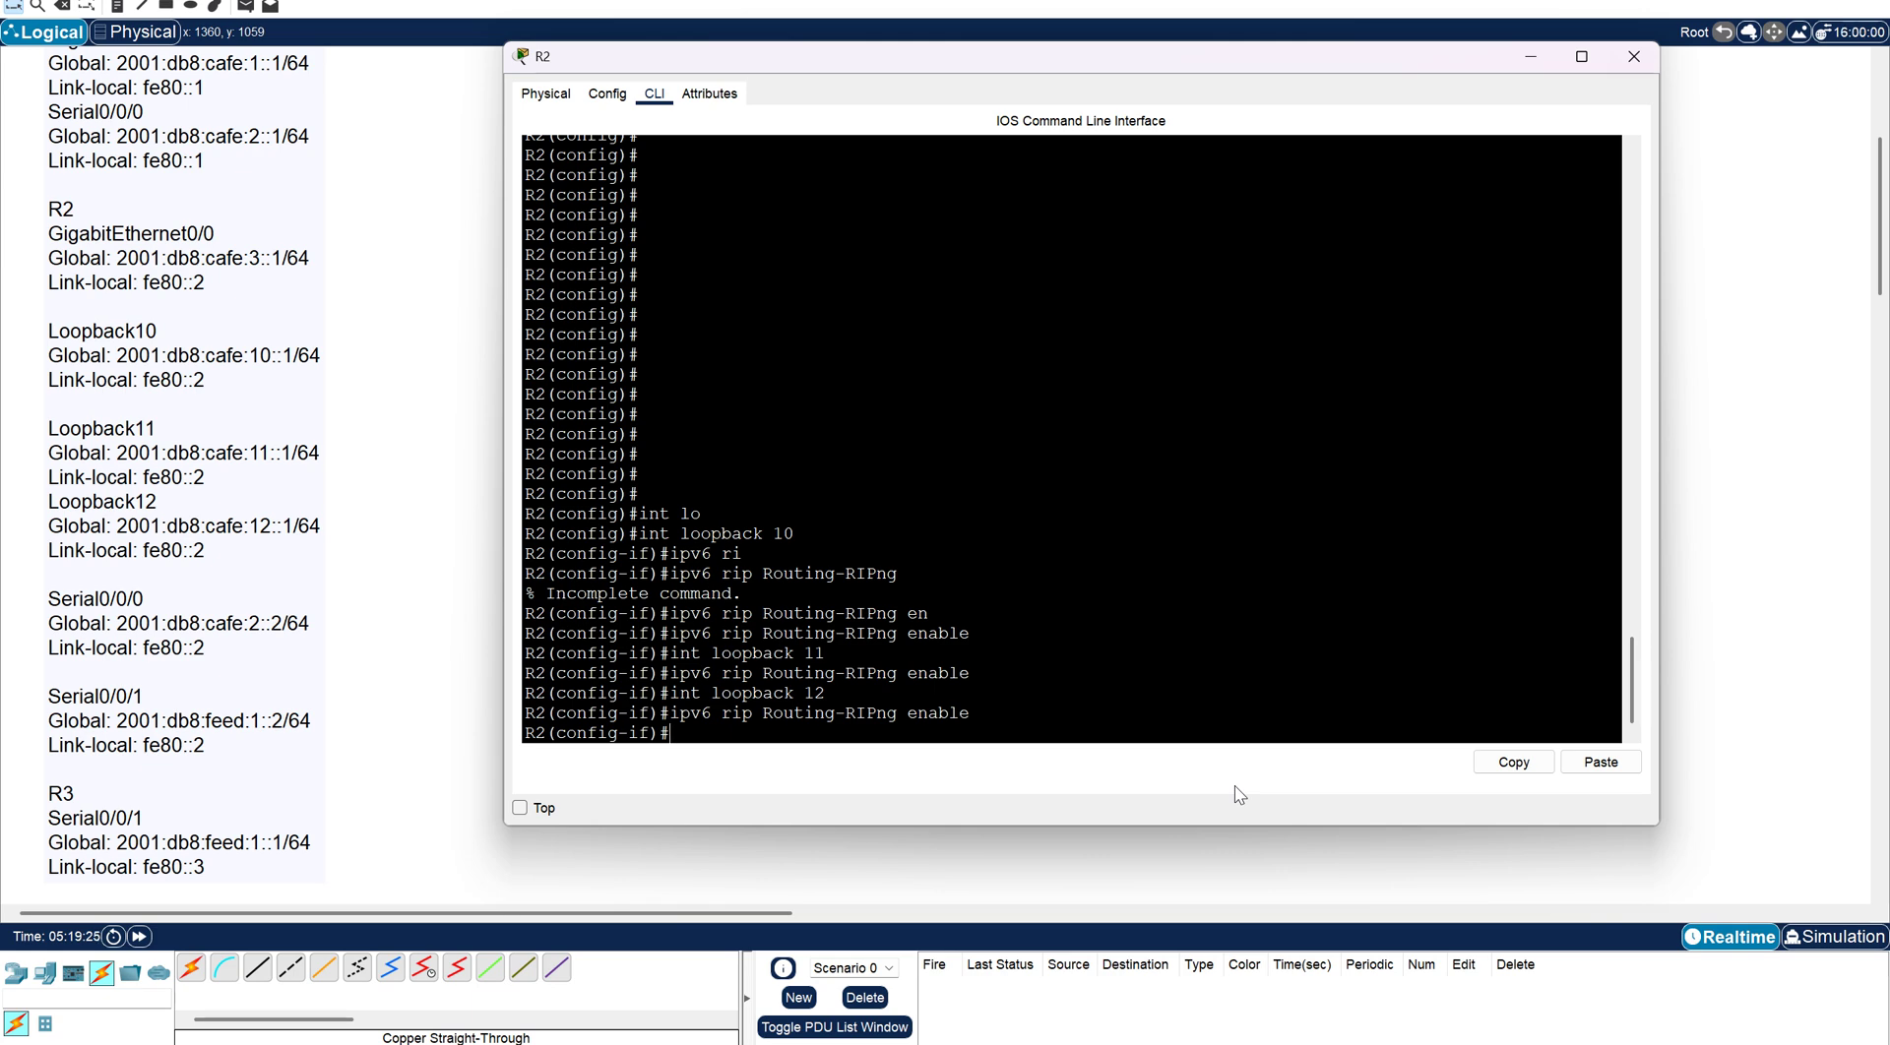
Leave configuration mode on R2 and show its IPv6 routing protocols to examine which interfaces run Routing-RIPng.
{"action": "key", "text": "ctrl+z"}
{"action": "type", "text": "show "}
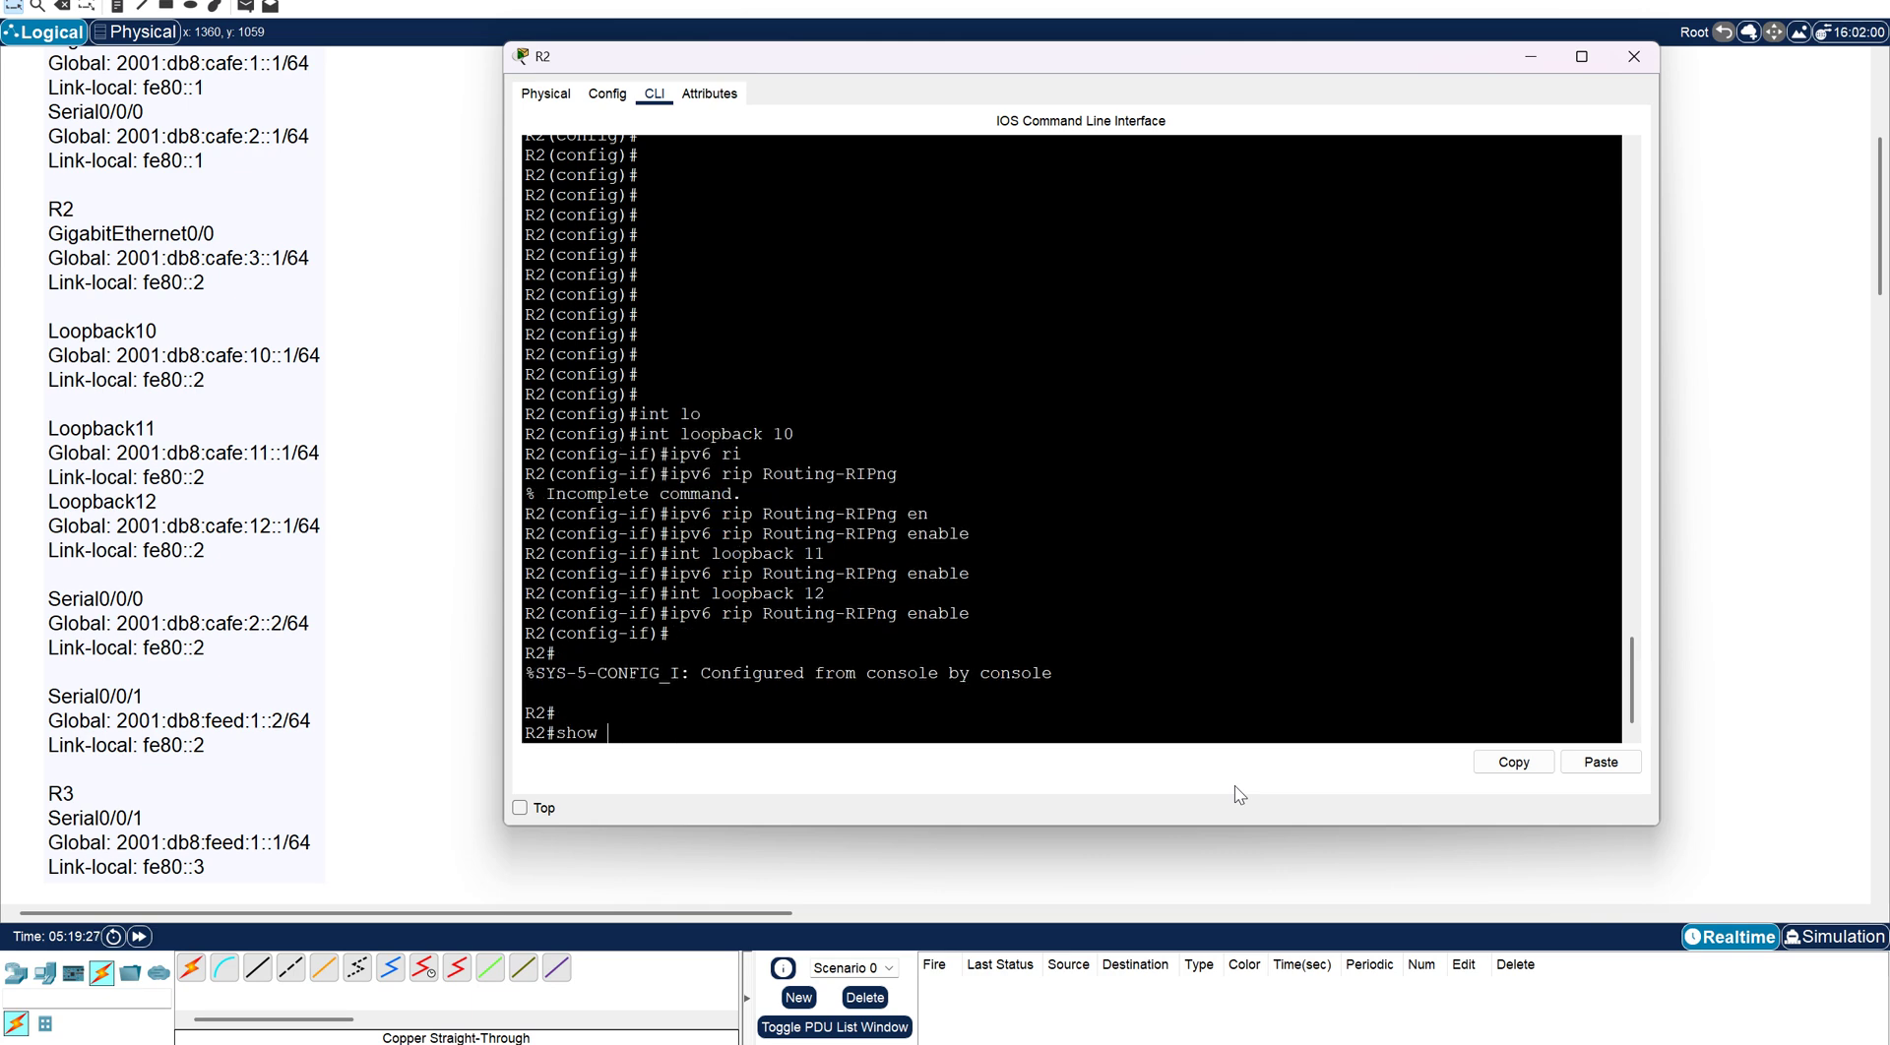
{"action": "type", "text": "ri"}
{"action": "key", "text": "BackSpace"}
{"action": "key", "text": "BackSpace"}
{"action": "type", "text": "ipv6"}
{"action": "key", "text": "Tab"}
{"action": "type", "text": "pro"}
{"action": "key", "text": "Tab"}
{"action": "key", "text": "Return"}
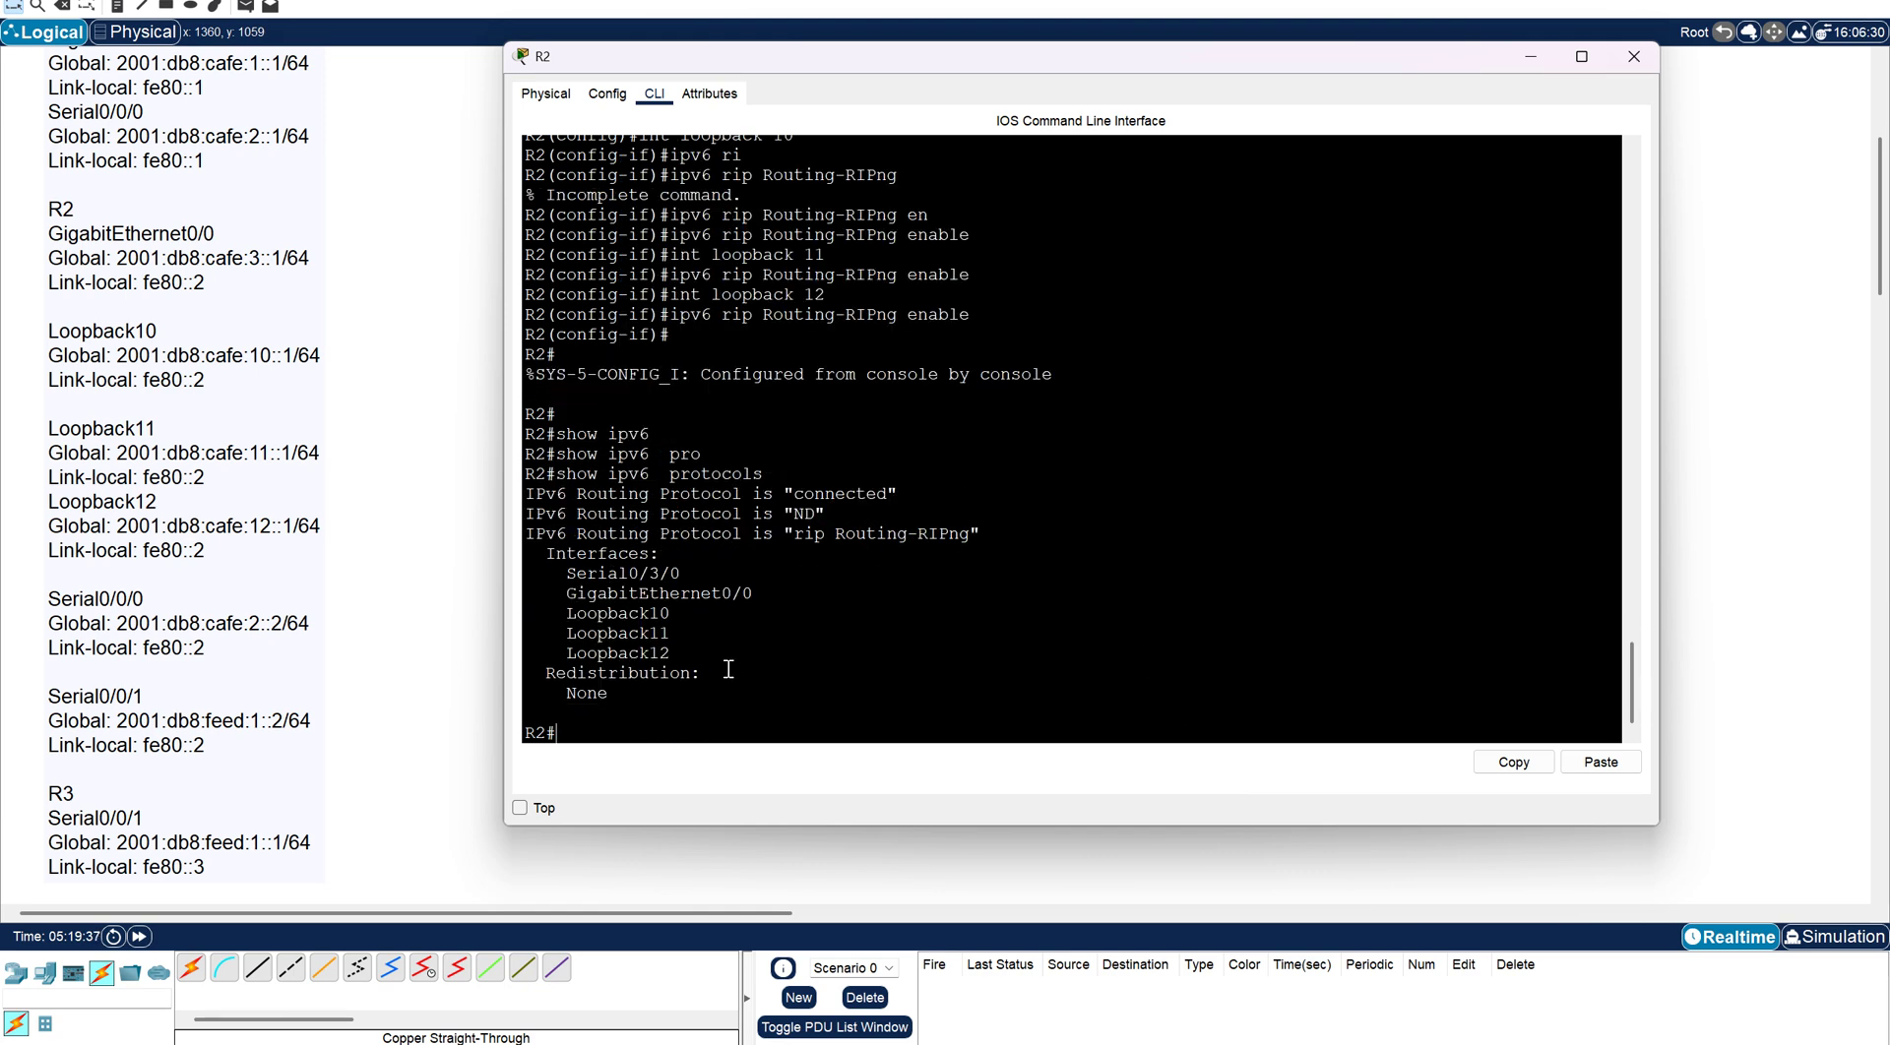
{"action": "left_click_drag", "start_coordinate": [977, 536], "coordinate": [551, 473]}
{"action": "left_click_drag", "start_coordinate": [721, 686], "coordinate": [556, 567]}
{"action": "left_click", "coordinate": [612, 726]}
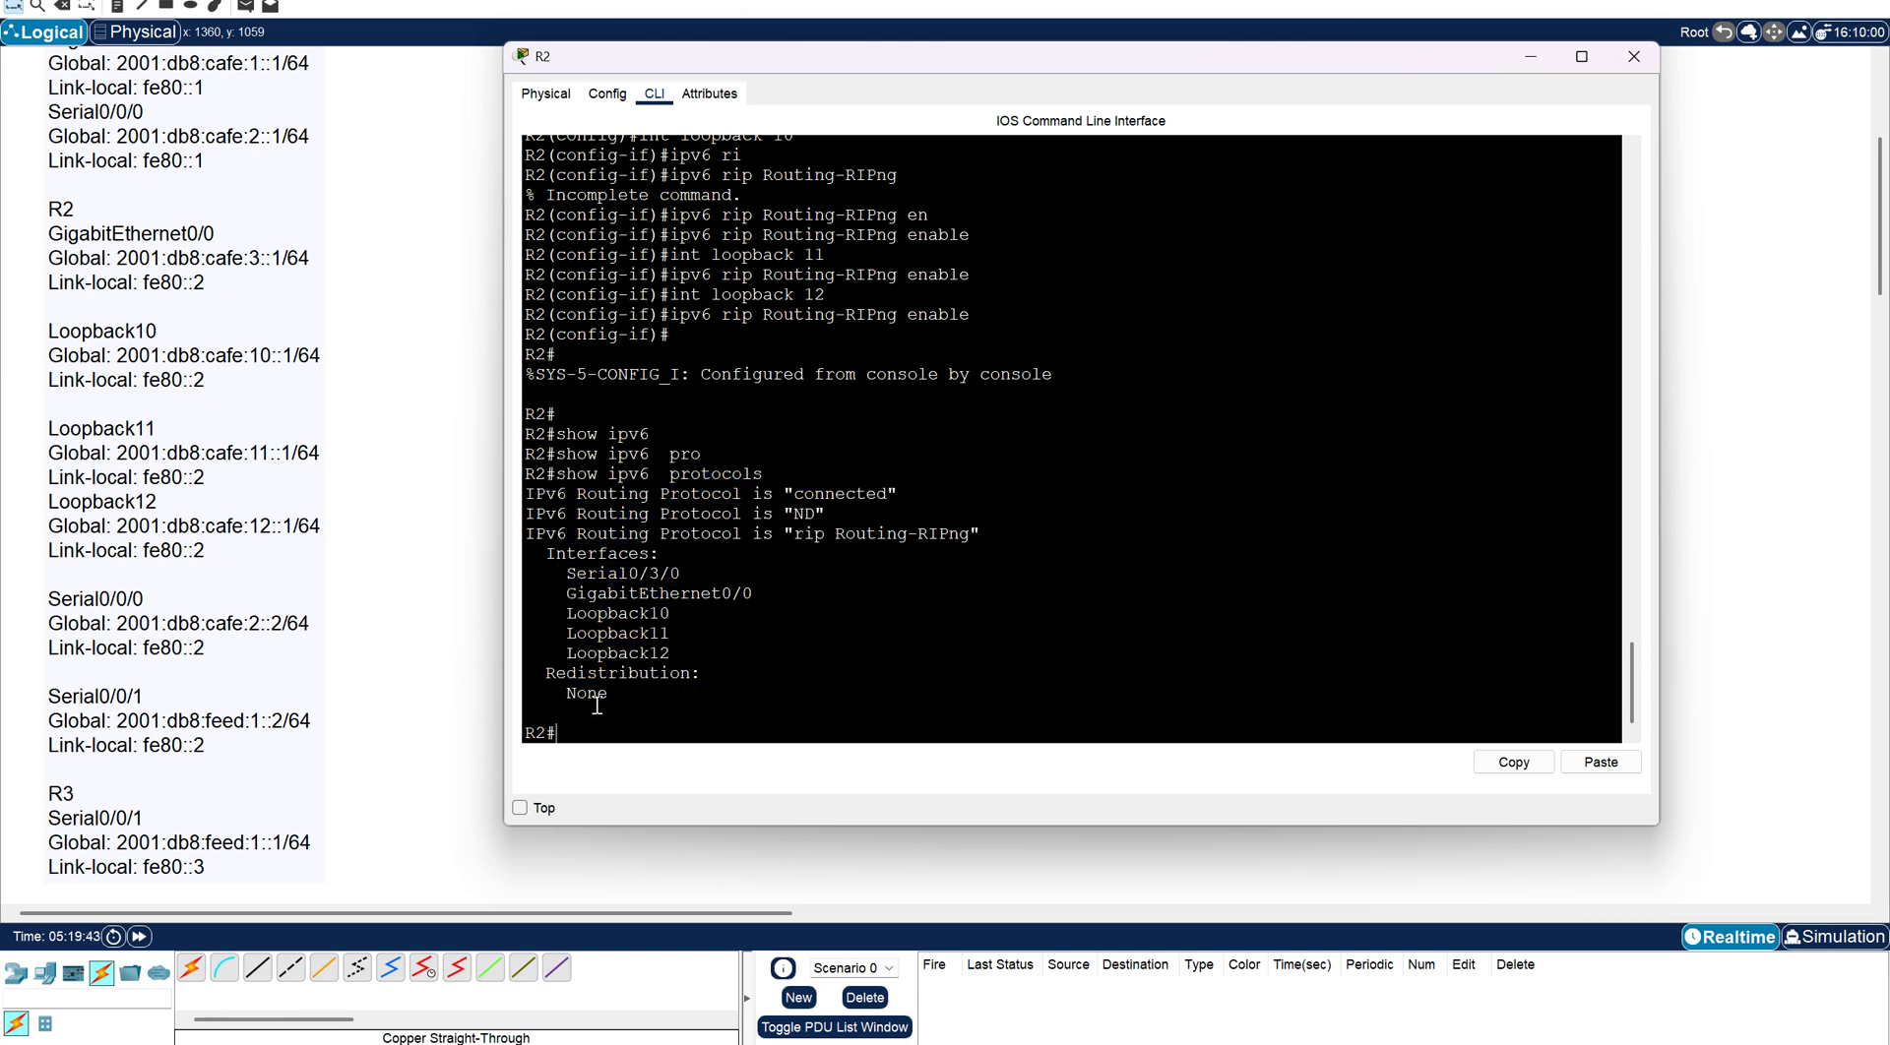